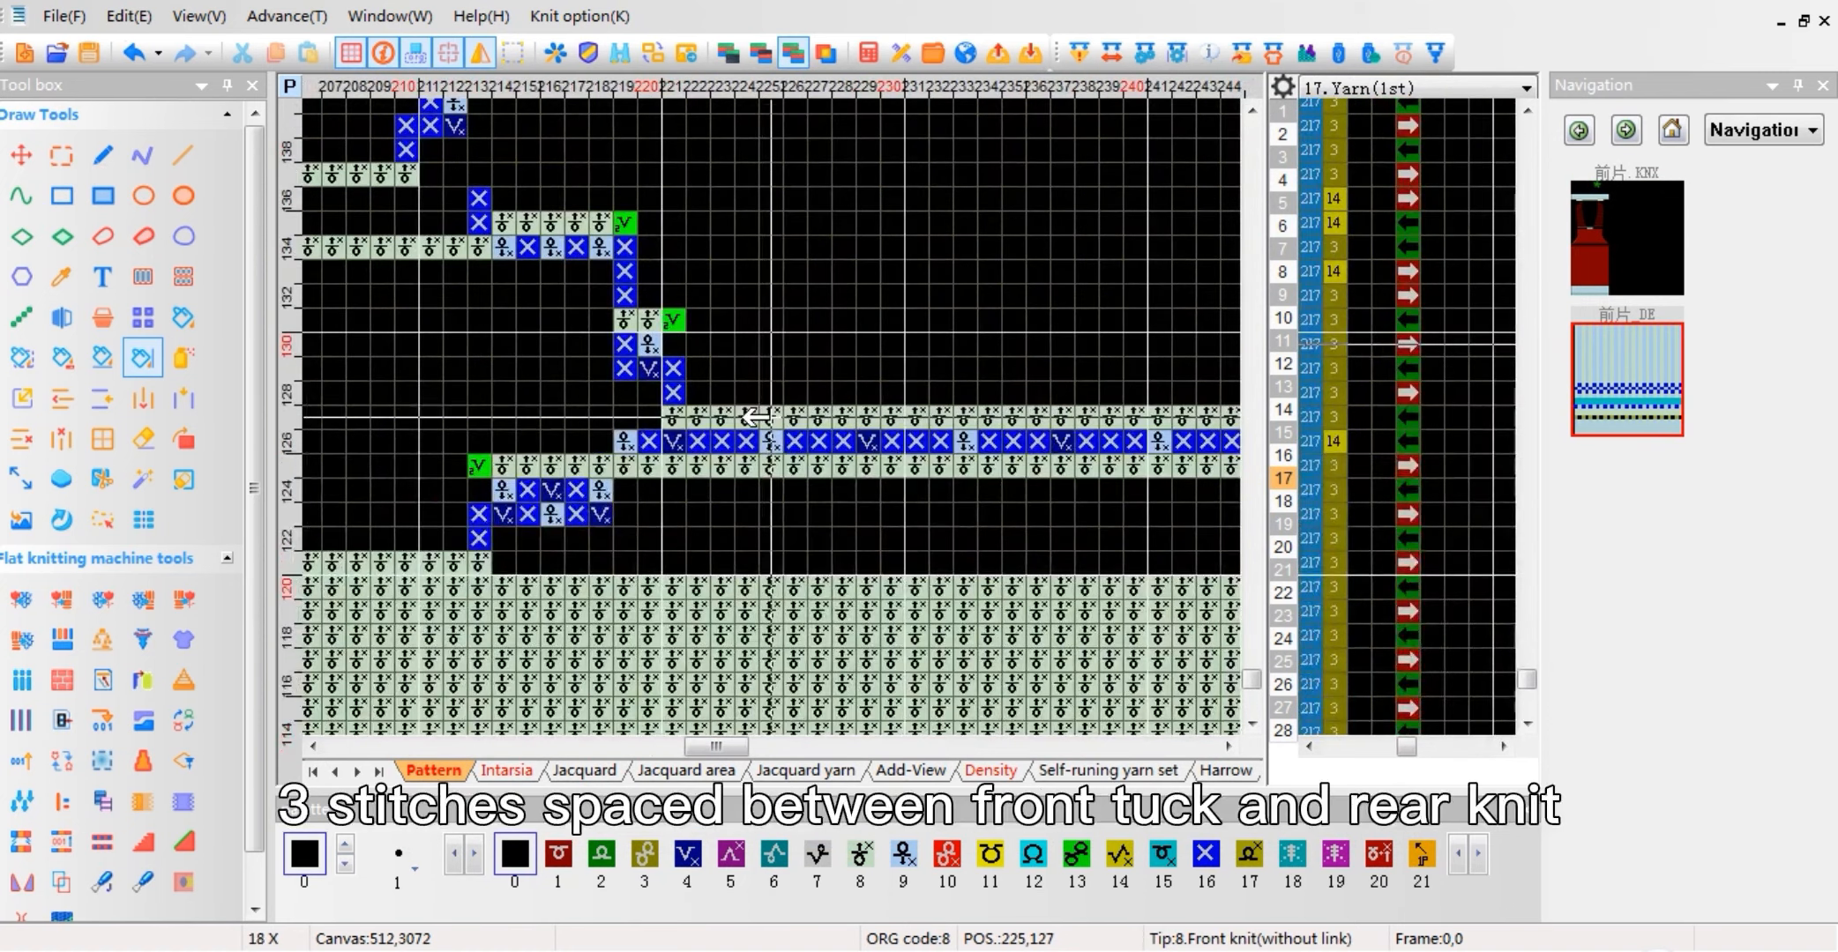
# Step: Examine the tuck interval between front tuck and rear knit stitches, and the back doffing rows, in the compiled front-piece pattern
pyautogui.moveTo(1043, 443); pyautogui.dragTo(993, 443)
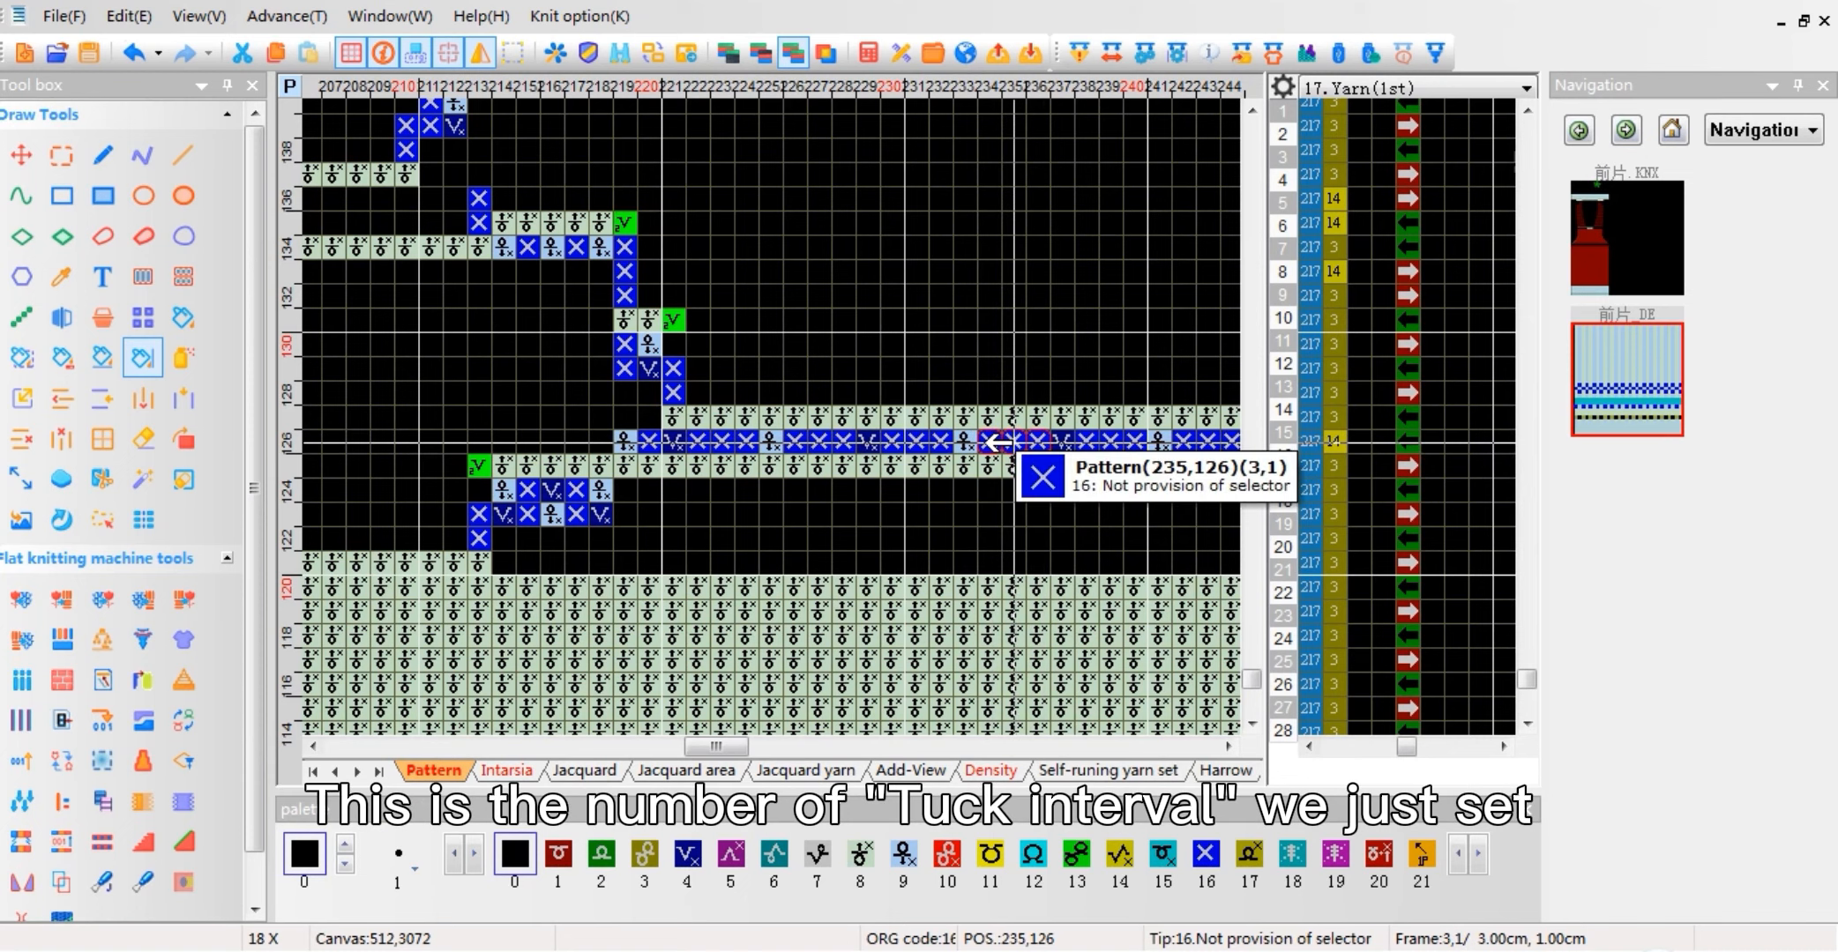
pyautogui.moveTo(946, 300); pyautogui.dragTo(1006, 465)
pyautogui.moveTo(965, 264); pyautogui.dragTo(904, 447)
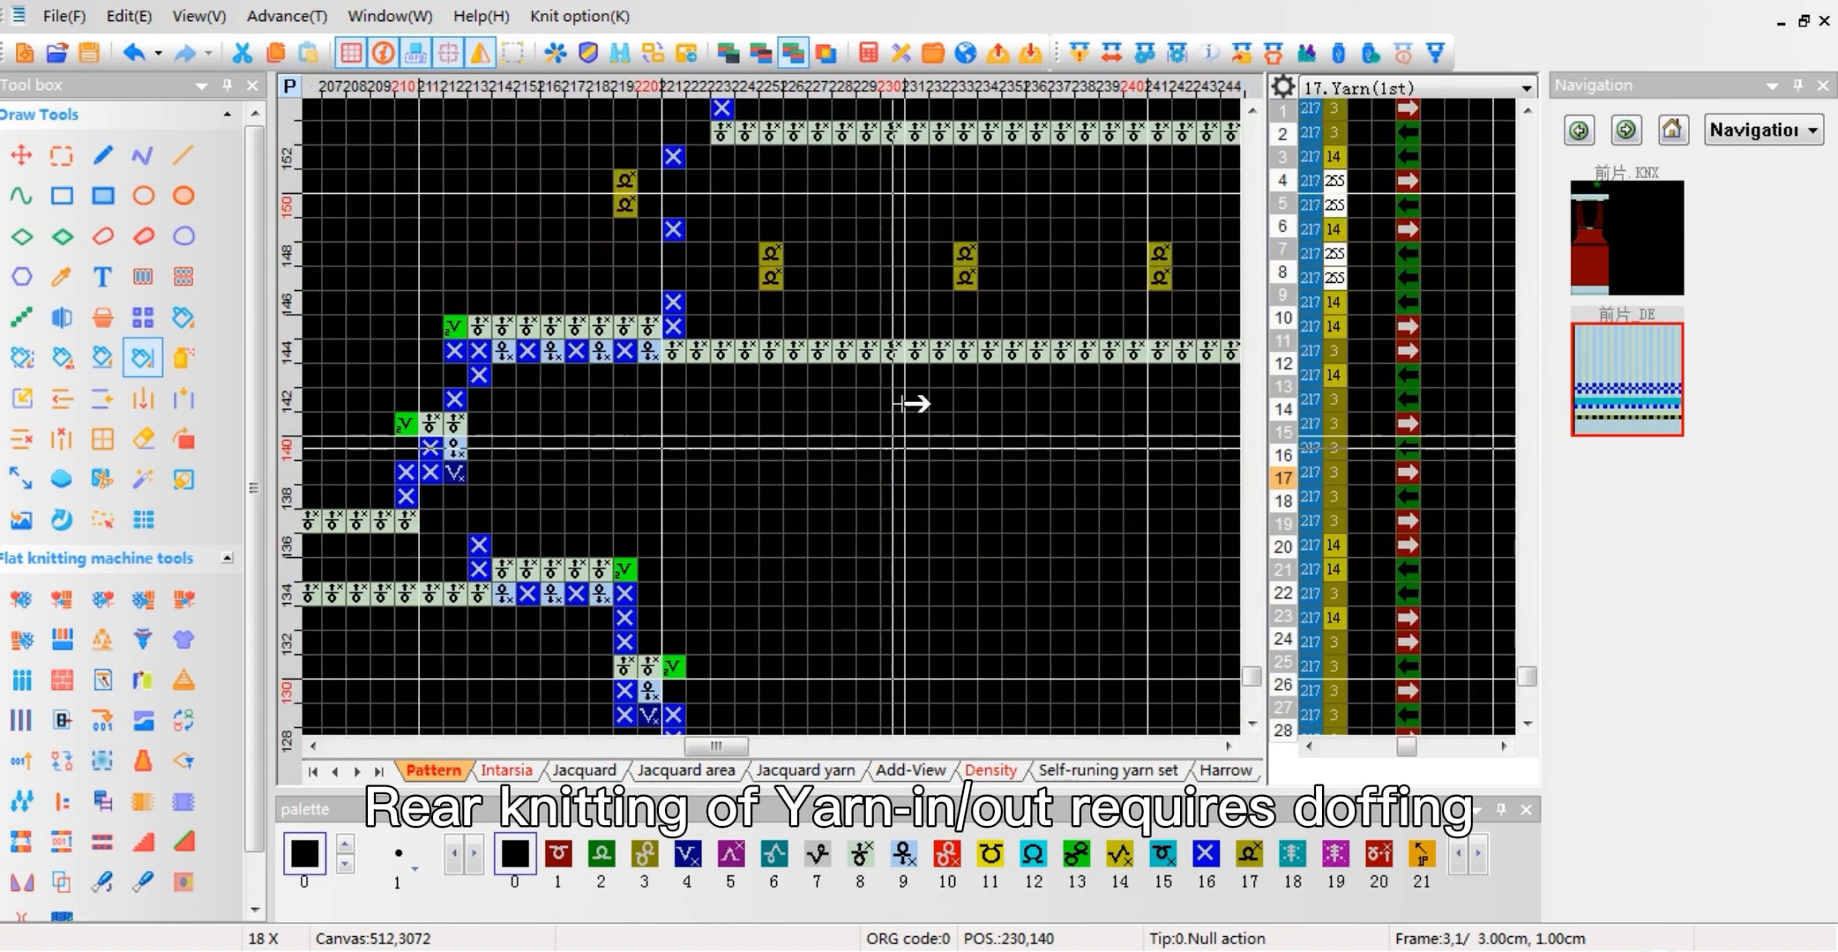
pyautogui.moveTo(965, 252); pyautogui.dragTo(966, 282)
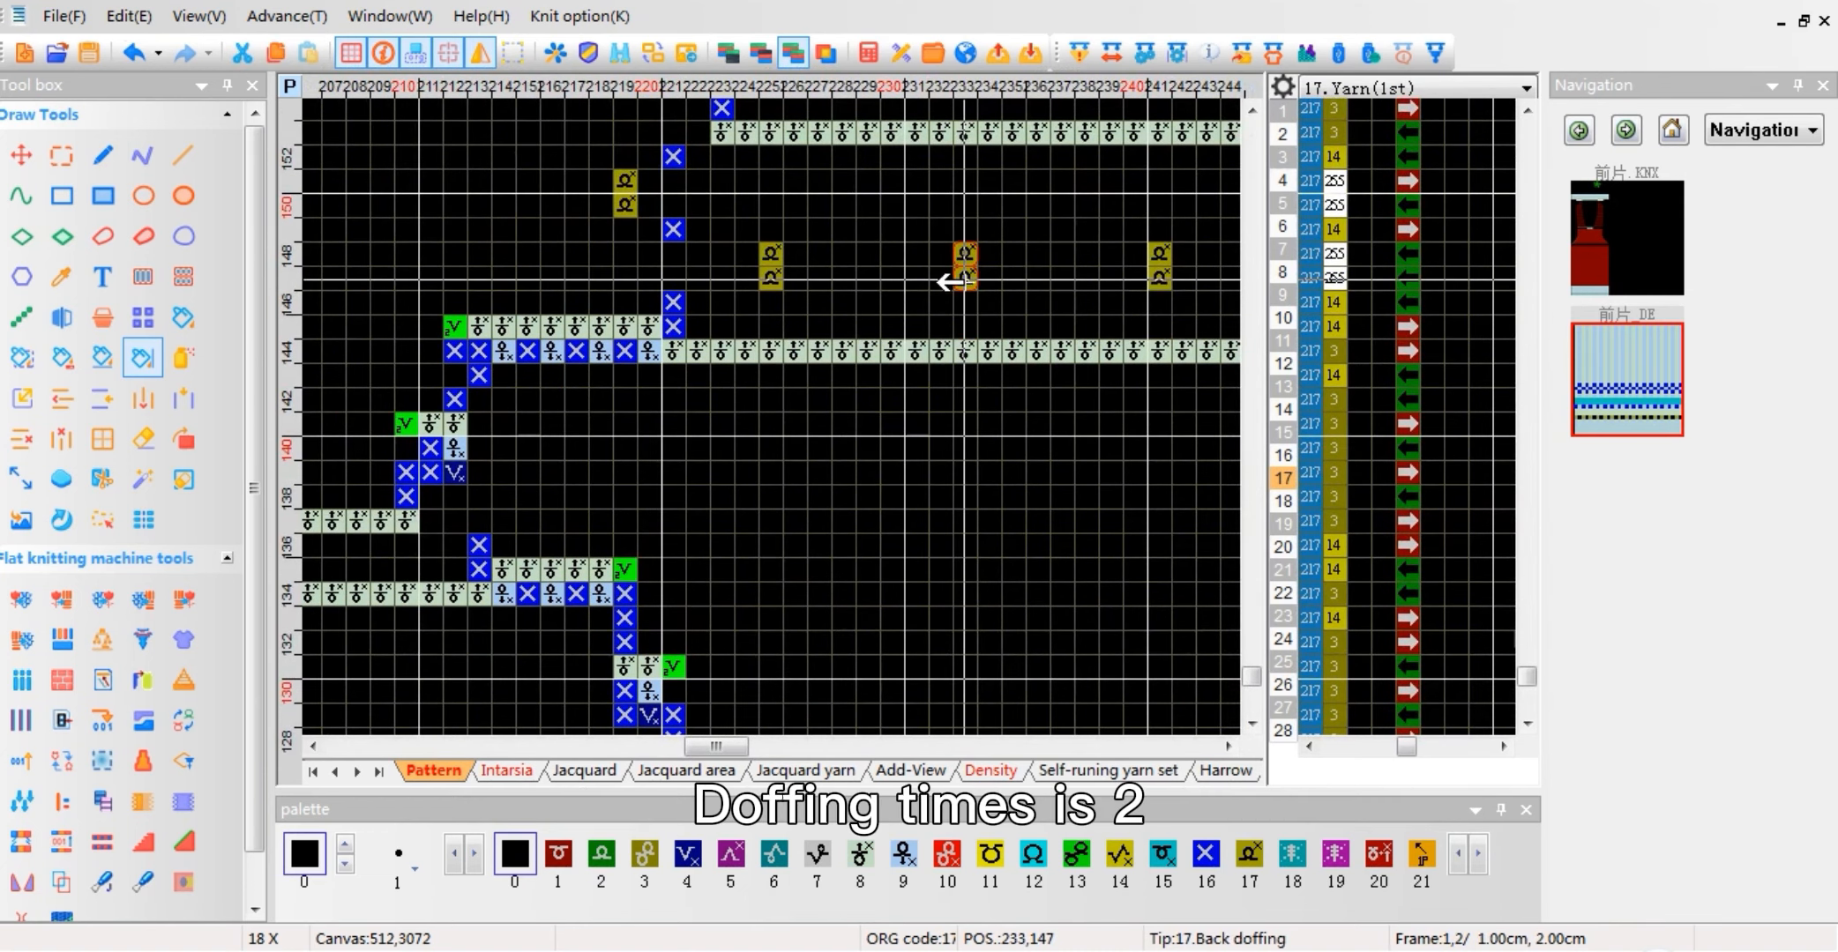
pyautogui.moveTo(965, 443); pyautogui.dragTo(935, 328)
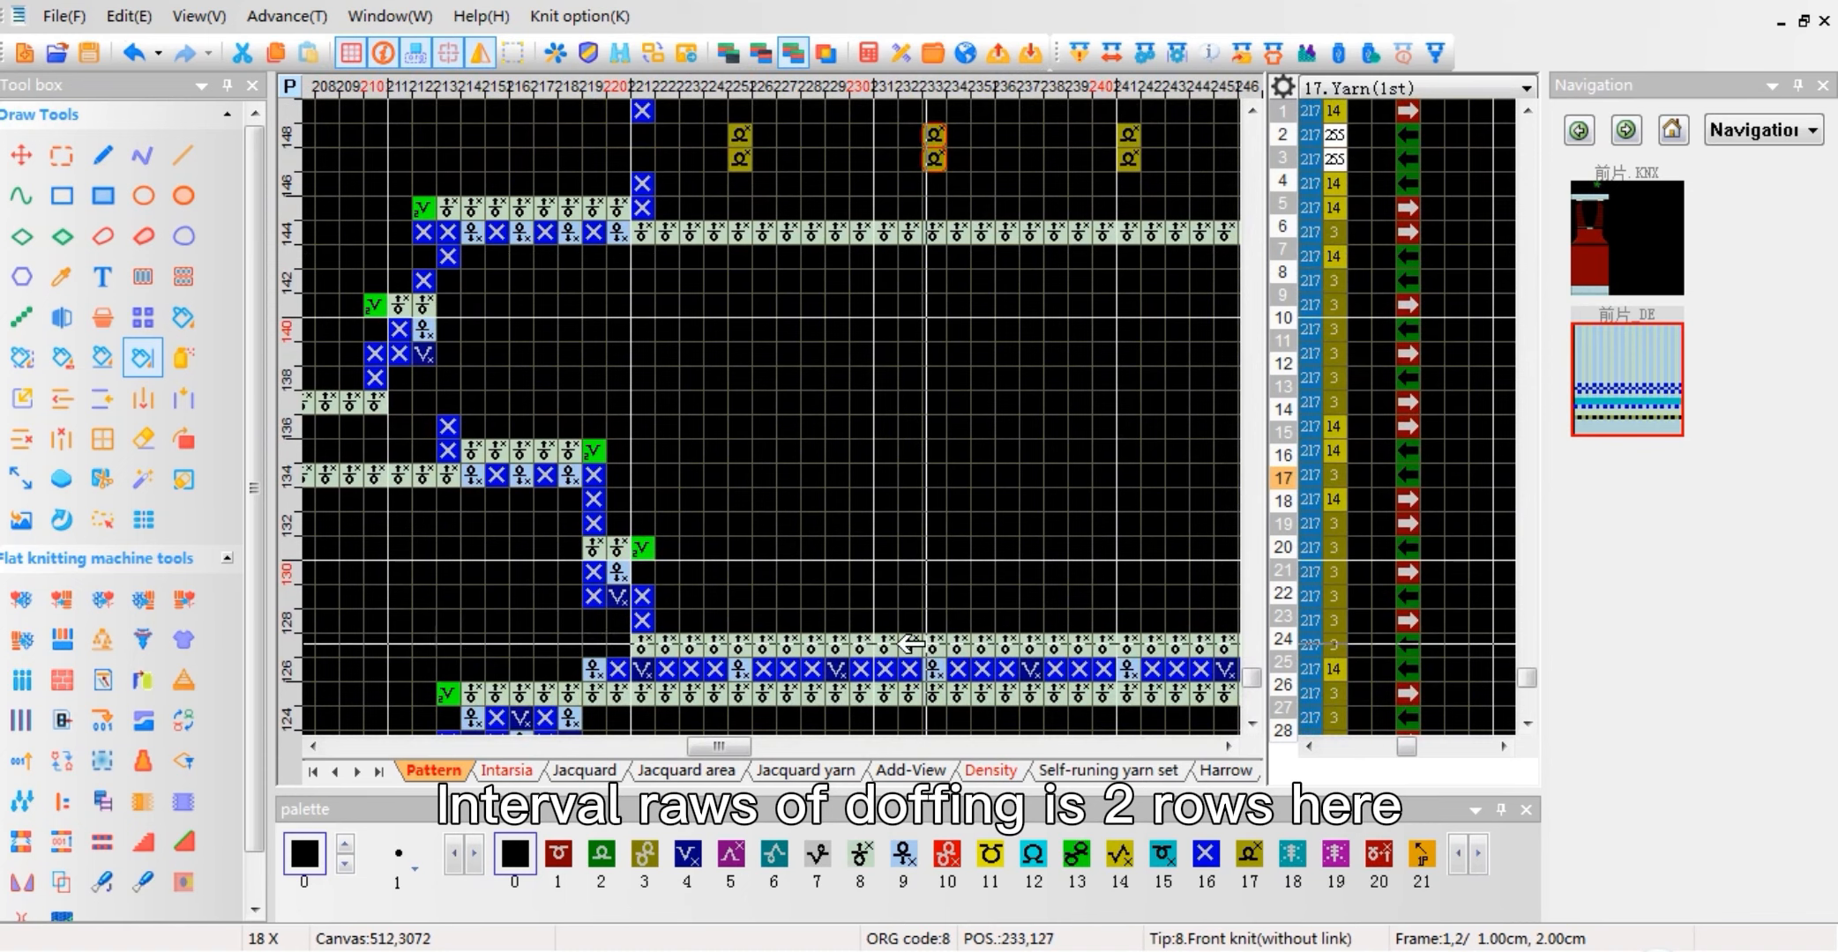
pyautogui.moveTo(998, 220); pyautogui.dragTo(952, 649)
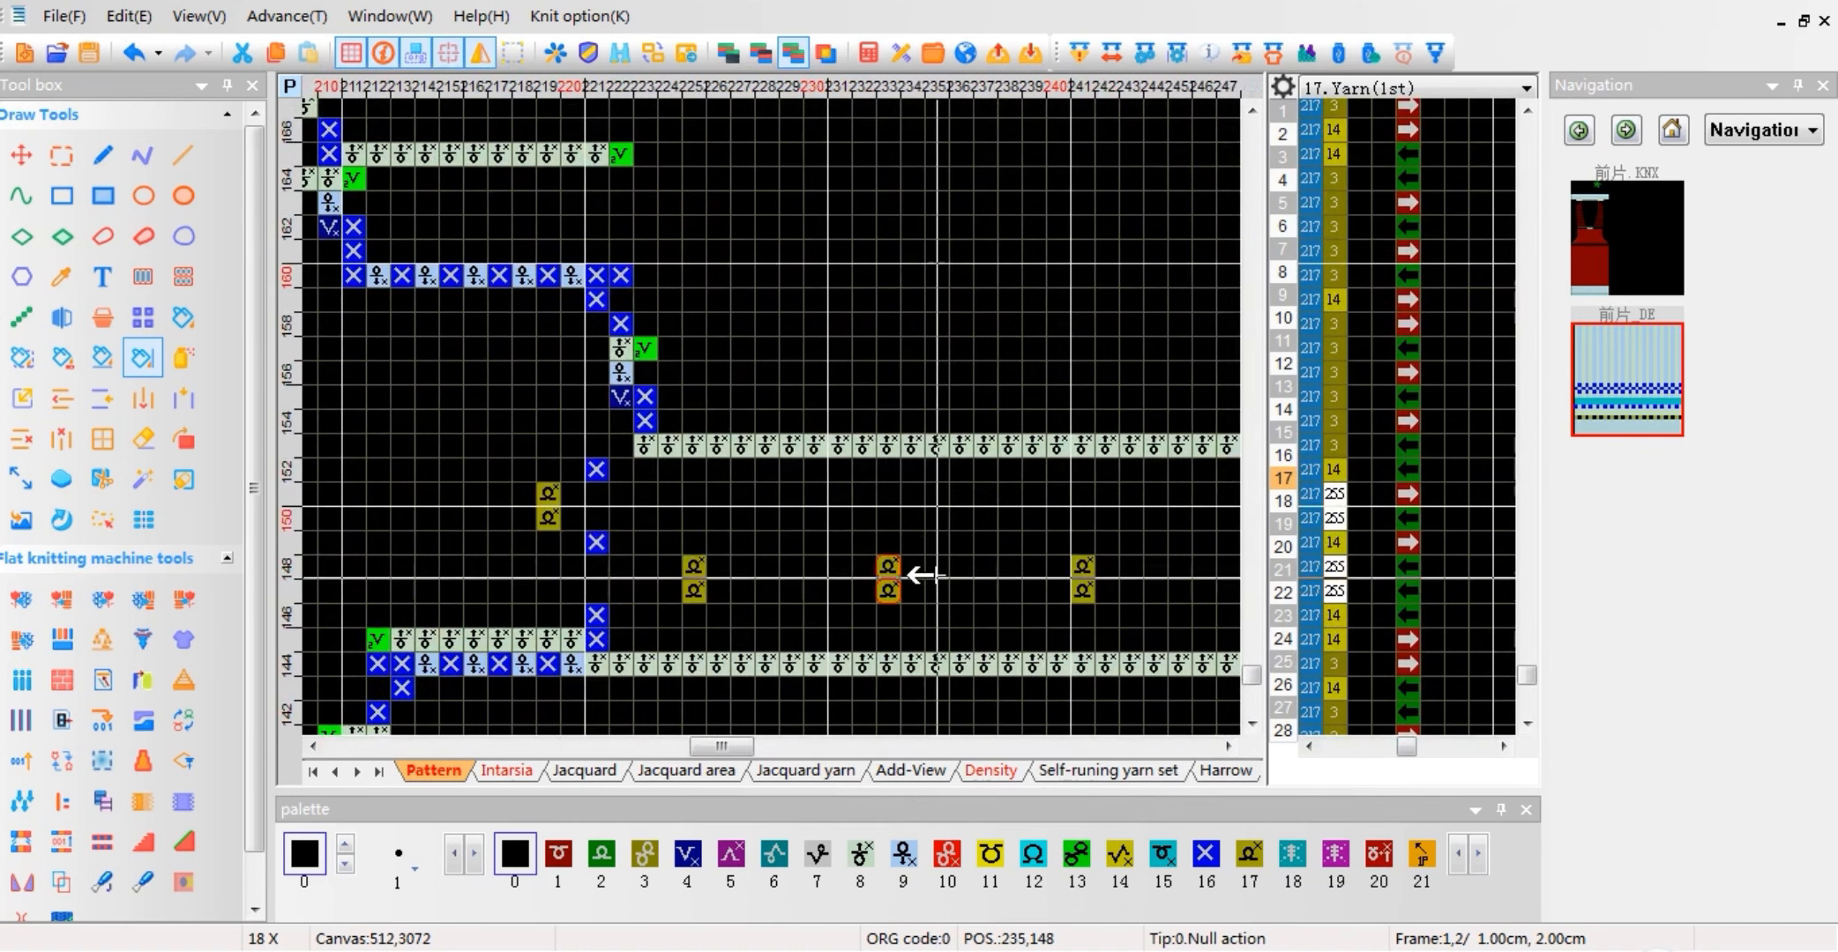
# Step: Inspect the knotting position at the jacquard edge around stitch 219, row 131 of the compiled pattern
pyautogui.scroll(-7, 677, 637)
pyautogui.scroll(5, 761, 503)
pyautogui.scroll(3, 786, 416)
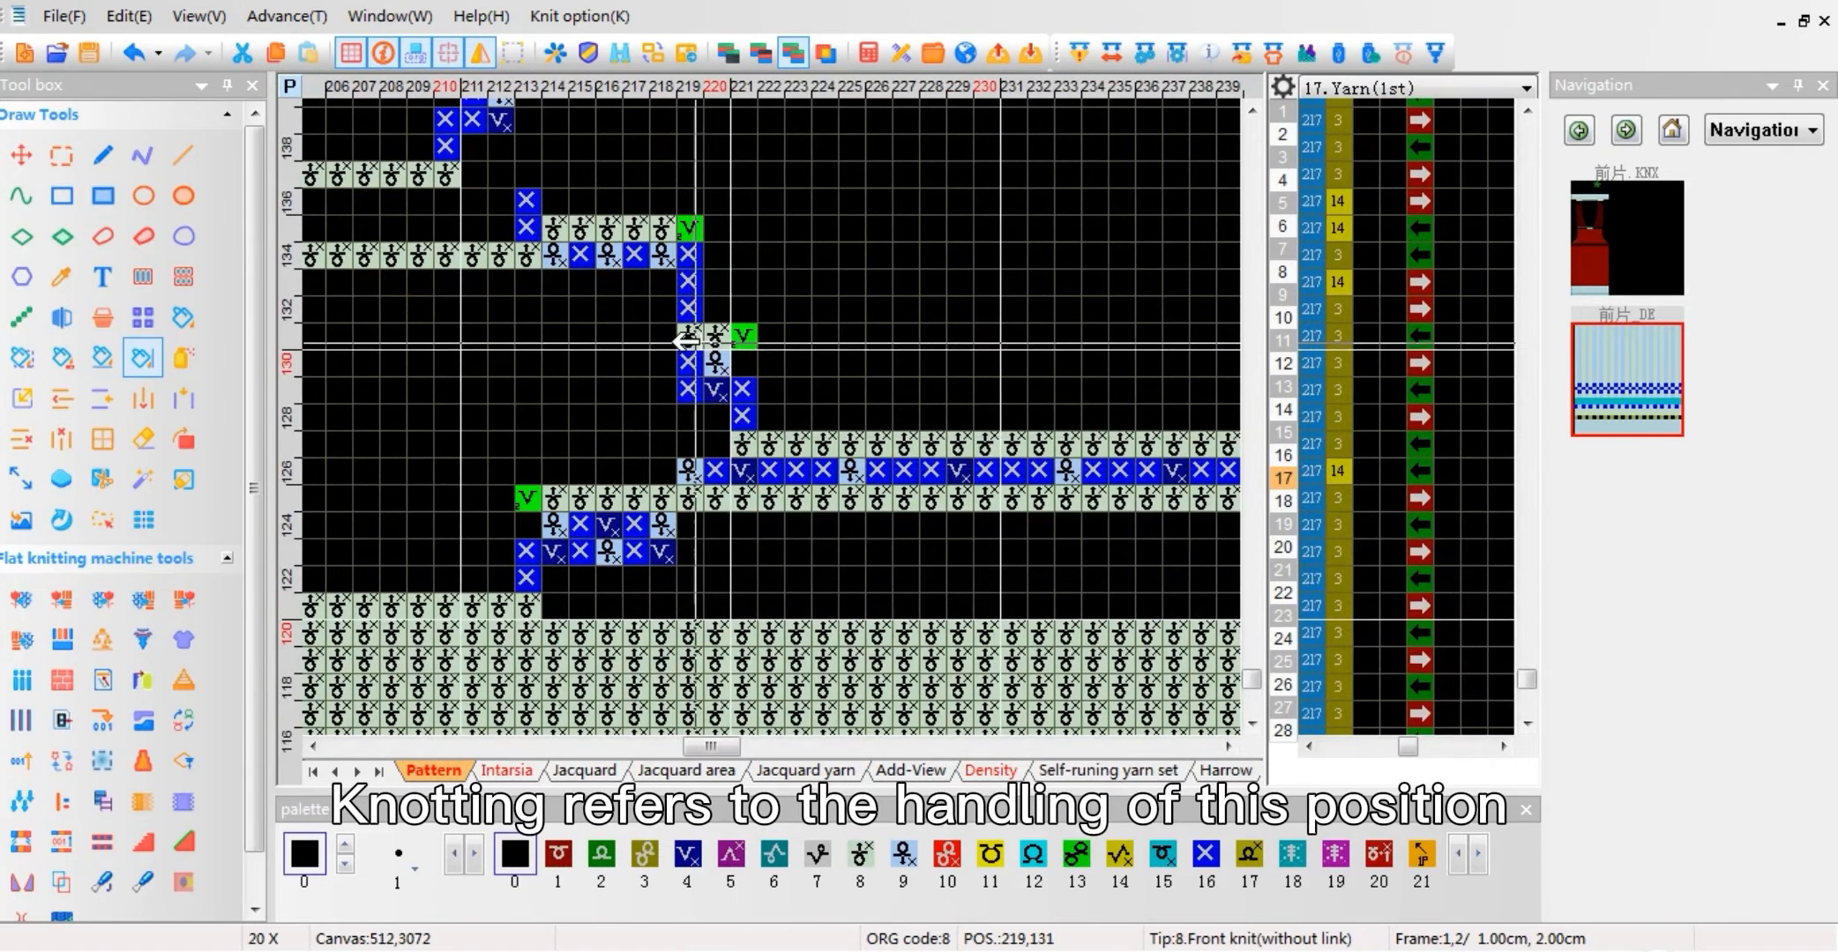
pyautogui.moveTo(687, 473); pyautogui.dragTo(703, 369)
pyautogui.scroll(-8, 703, 368)
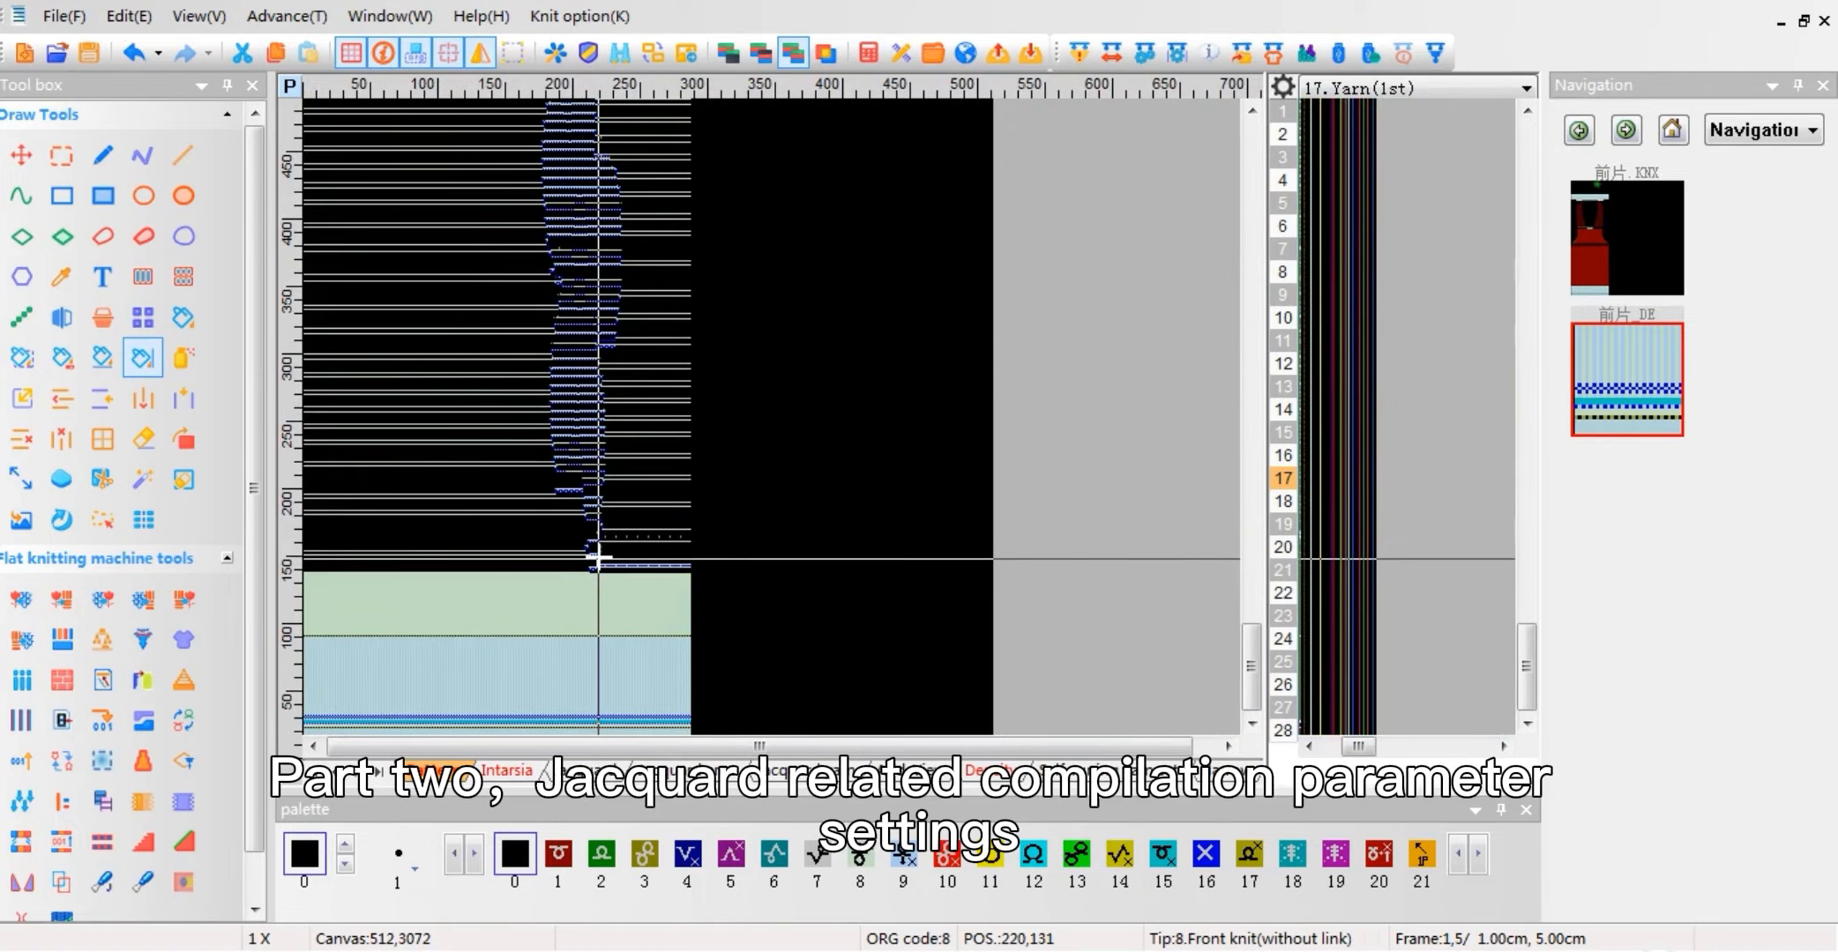
# Step: Review the Single to JQD transition choices in the source pattern's Jacquard compile options, then close them without changes
pyautogui.click(1593, 245)
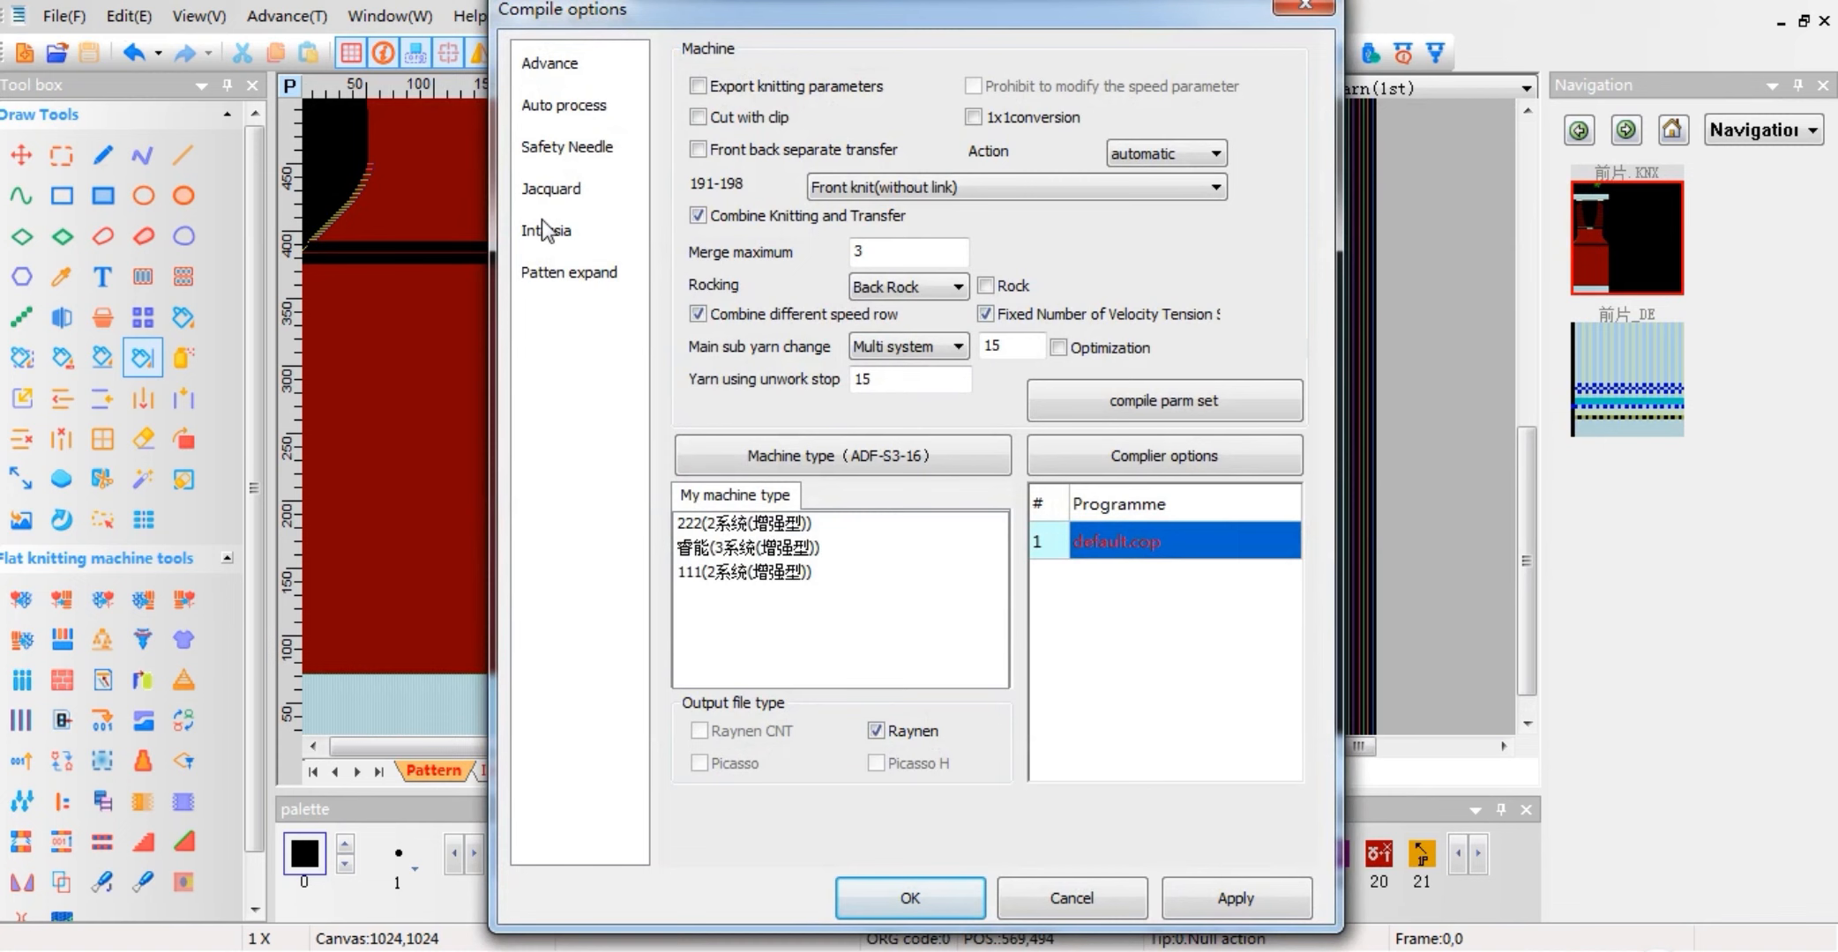
pyautogui.click(577, 200)
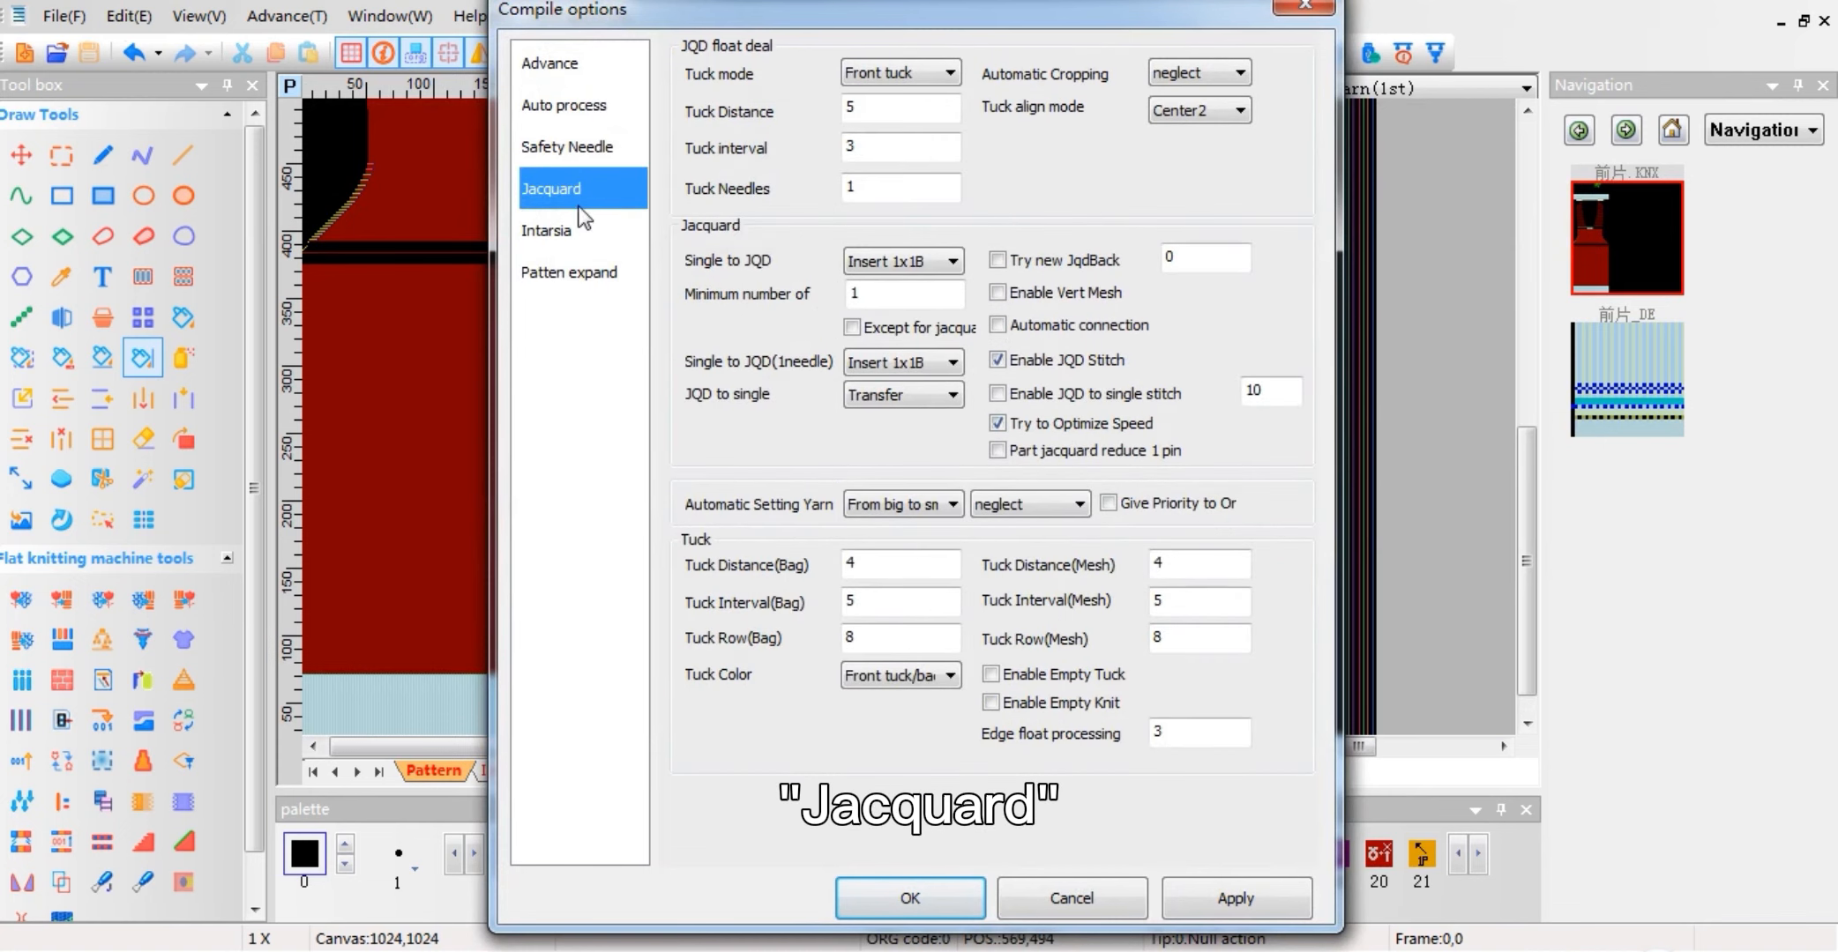
pyautogui.click(896, 264)
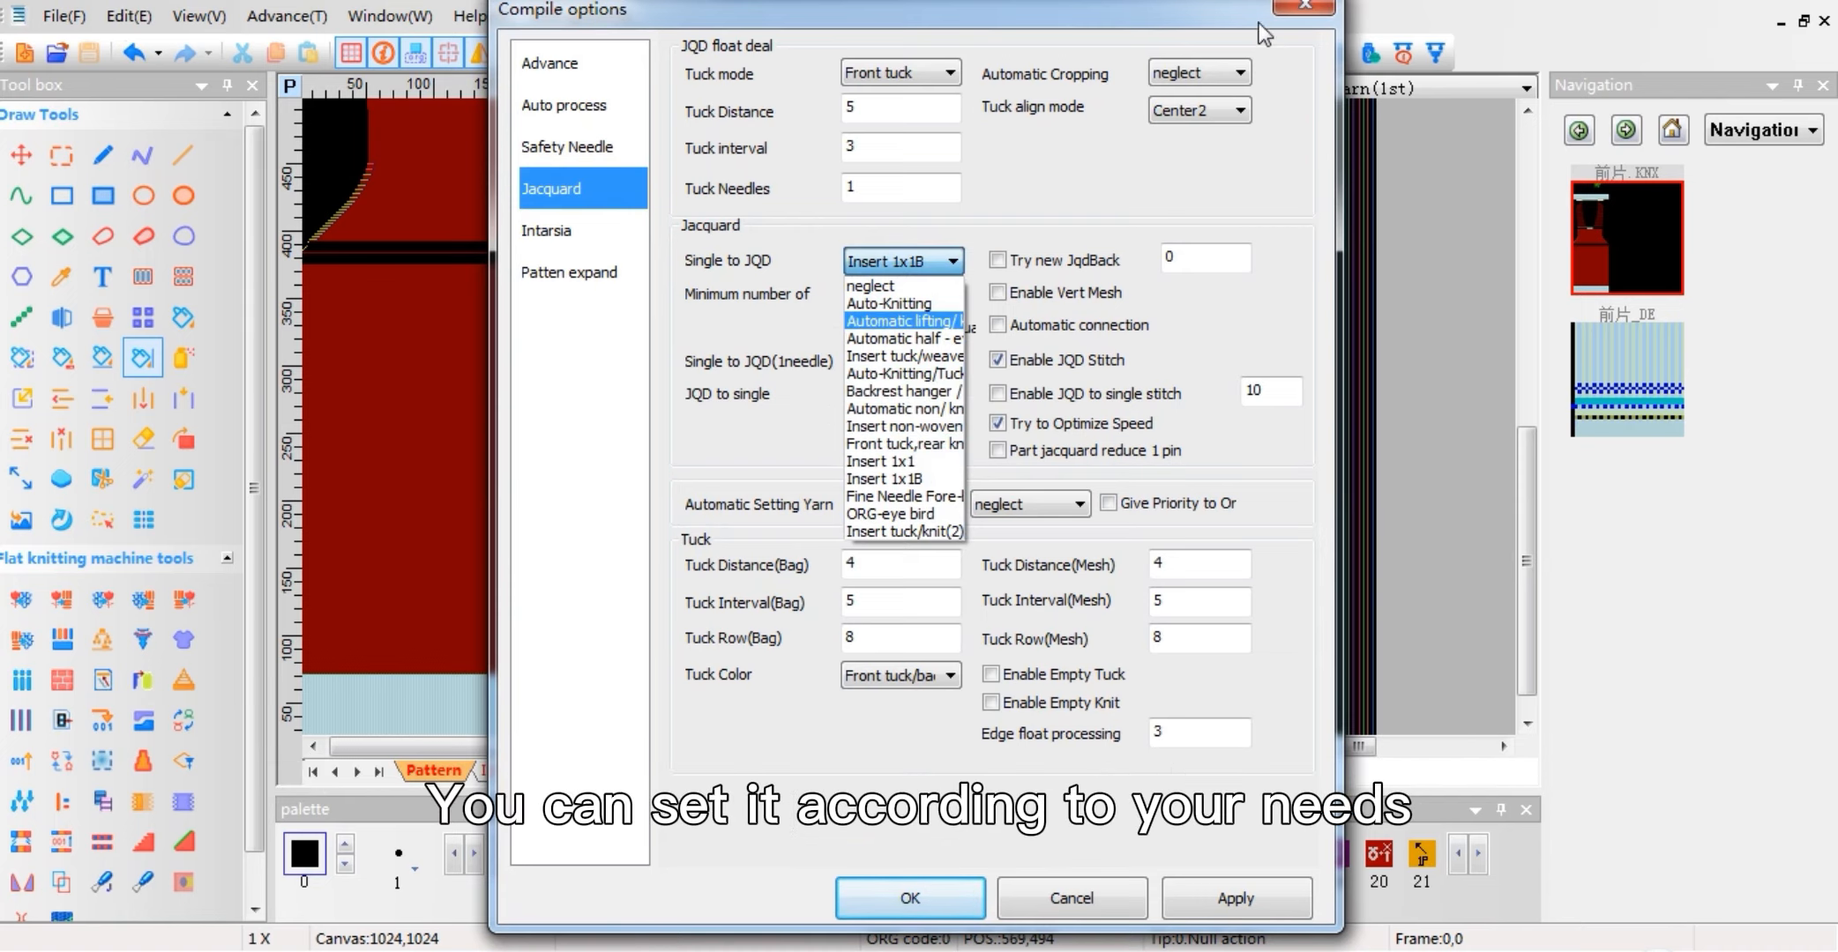
pyautogui.click(1291, 7)
pyautogui.click(1294, 10)
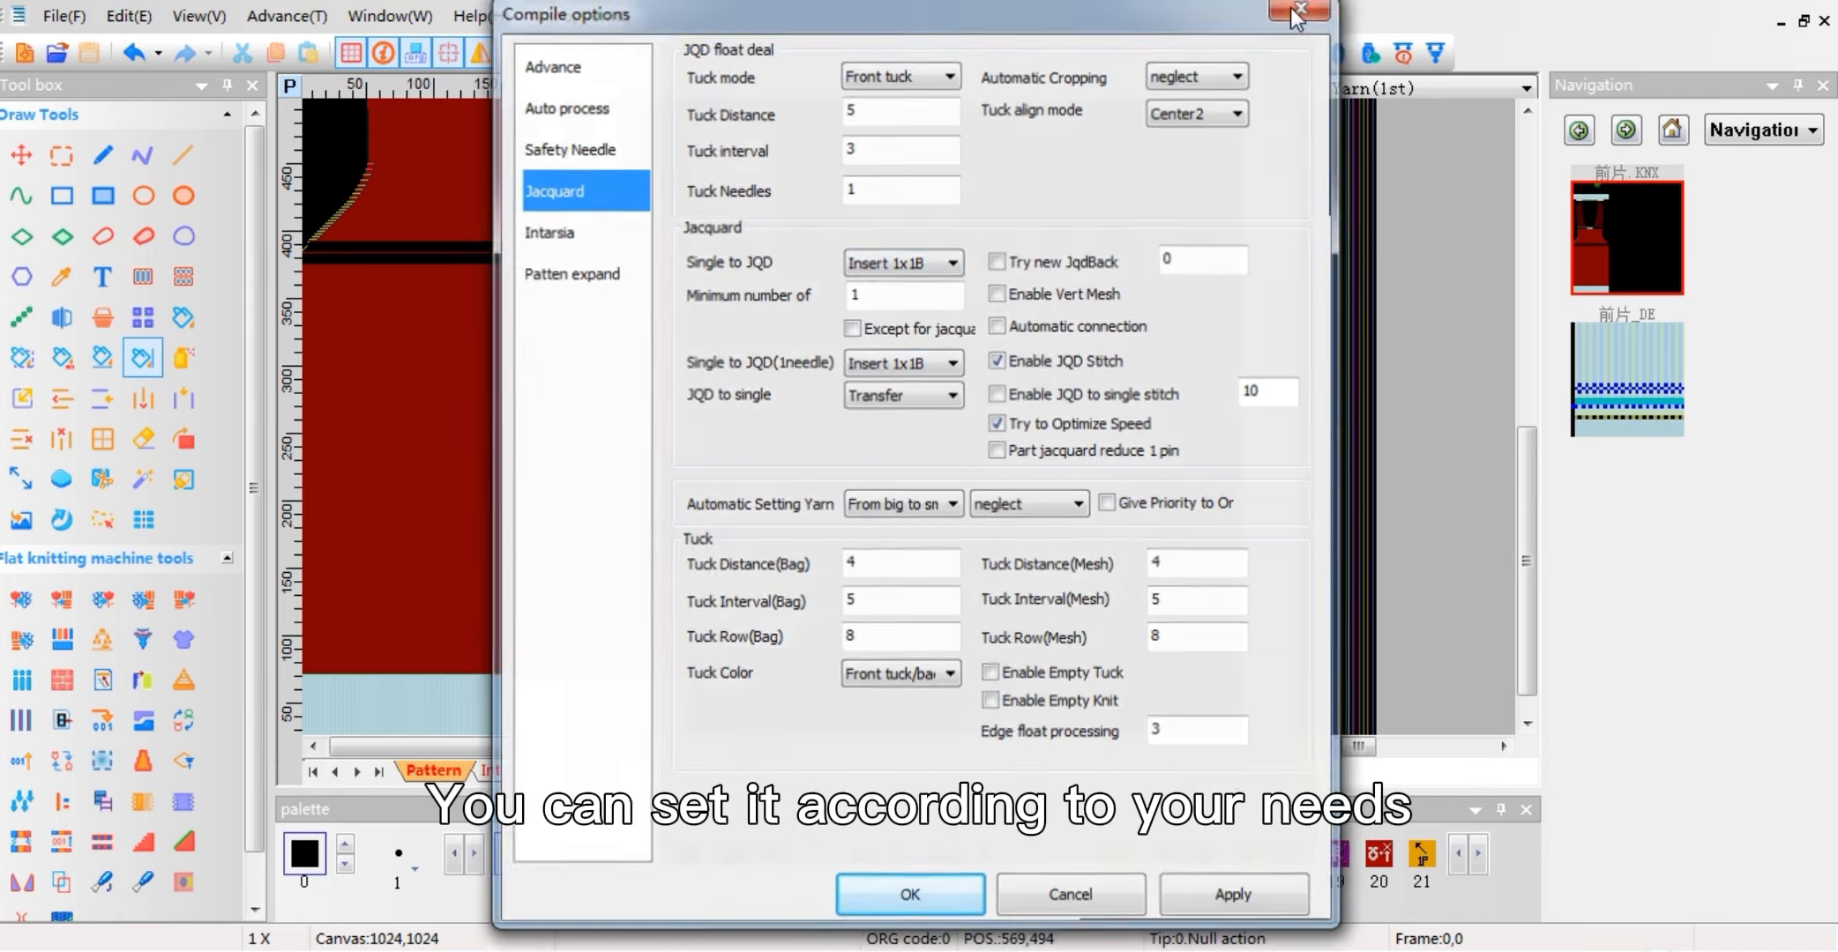
# Step: Compare the Minimum number of setting in the Jacquard compile options with the yellow flower's first row on the Intarsia layer, keeping 1
pyautogui.click(521, 773)
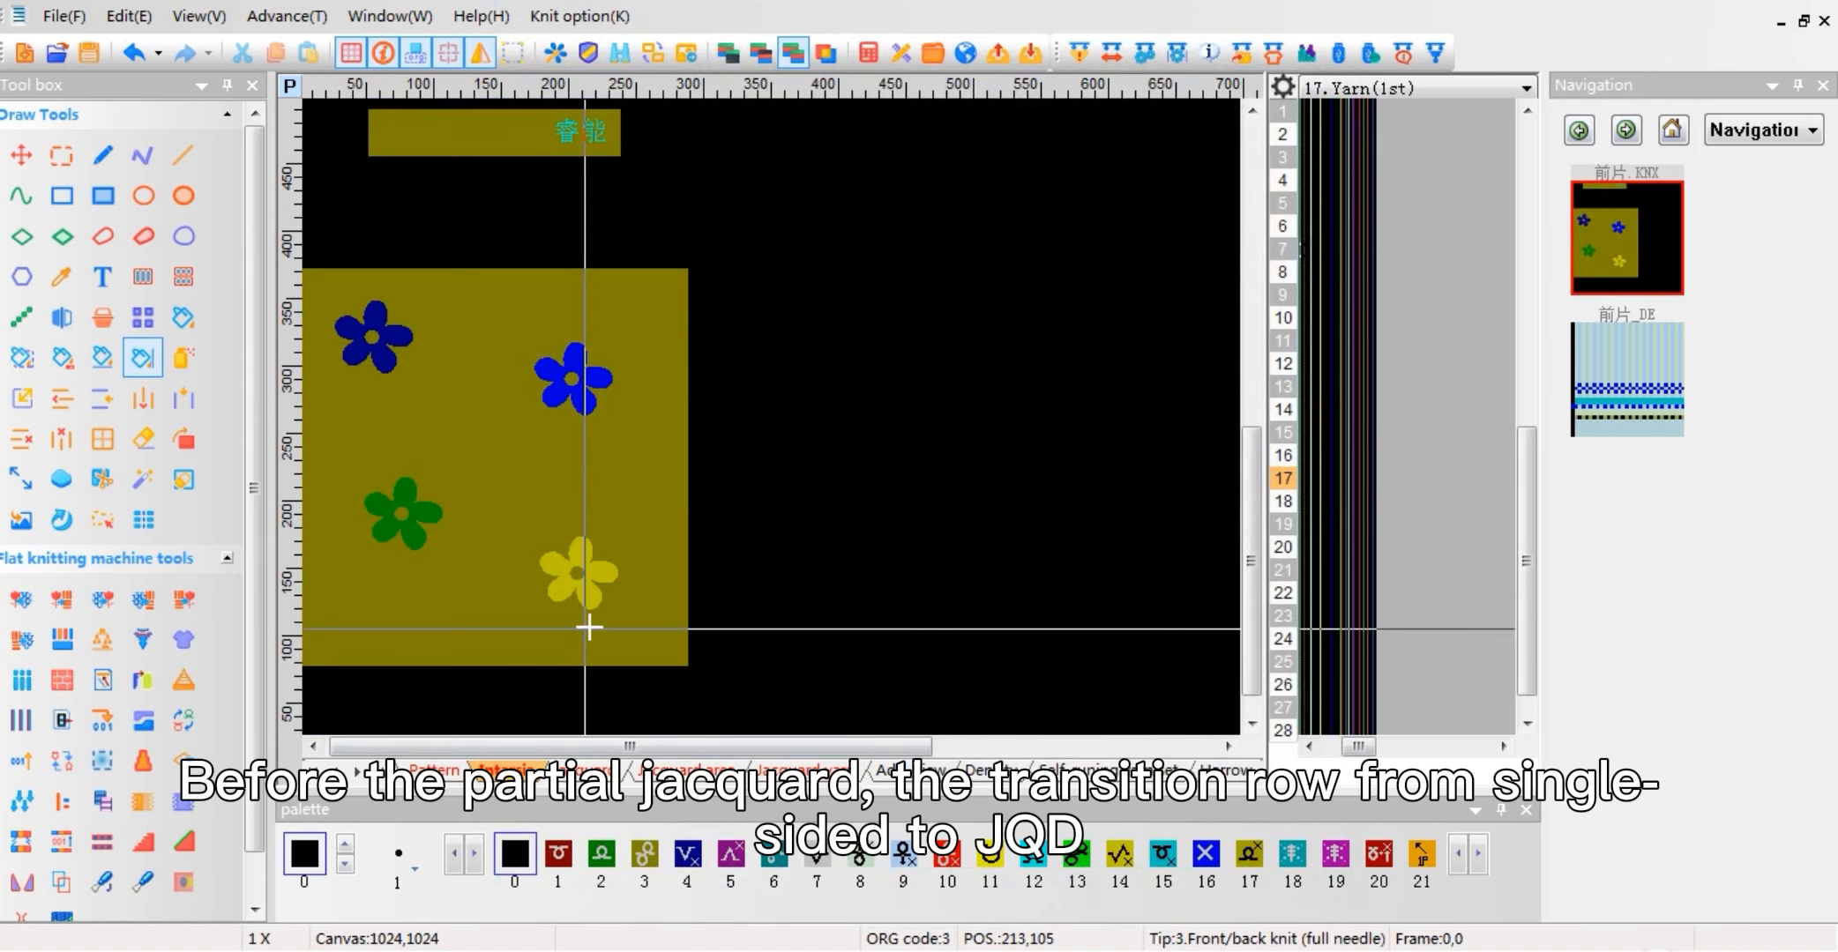
pyautogui.scroll(5, 578, 603)
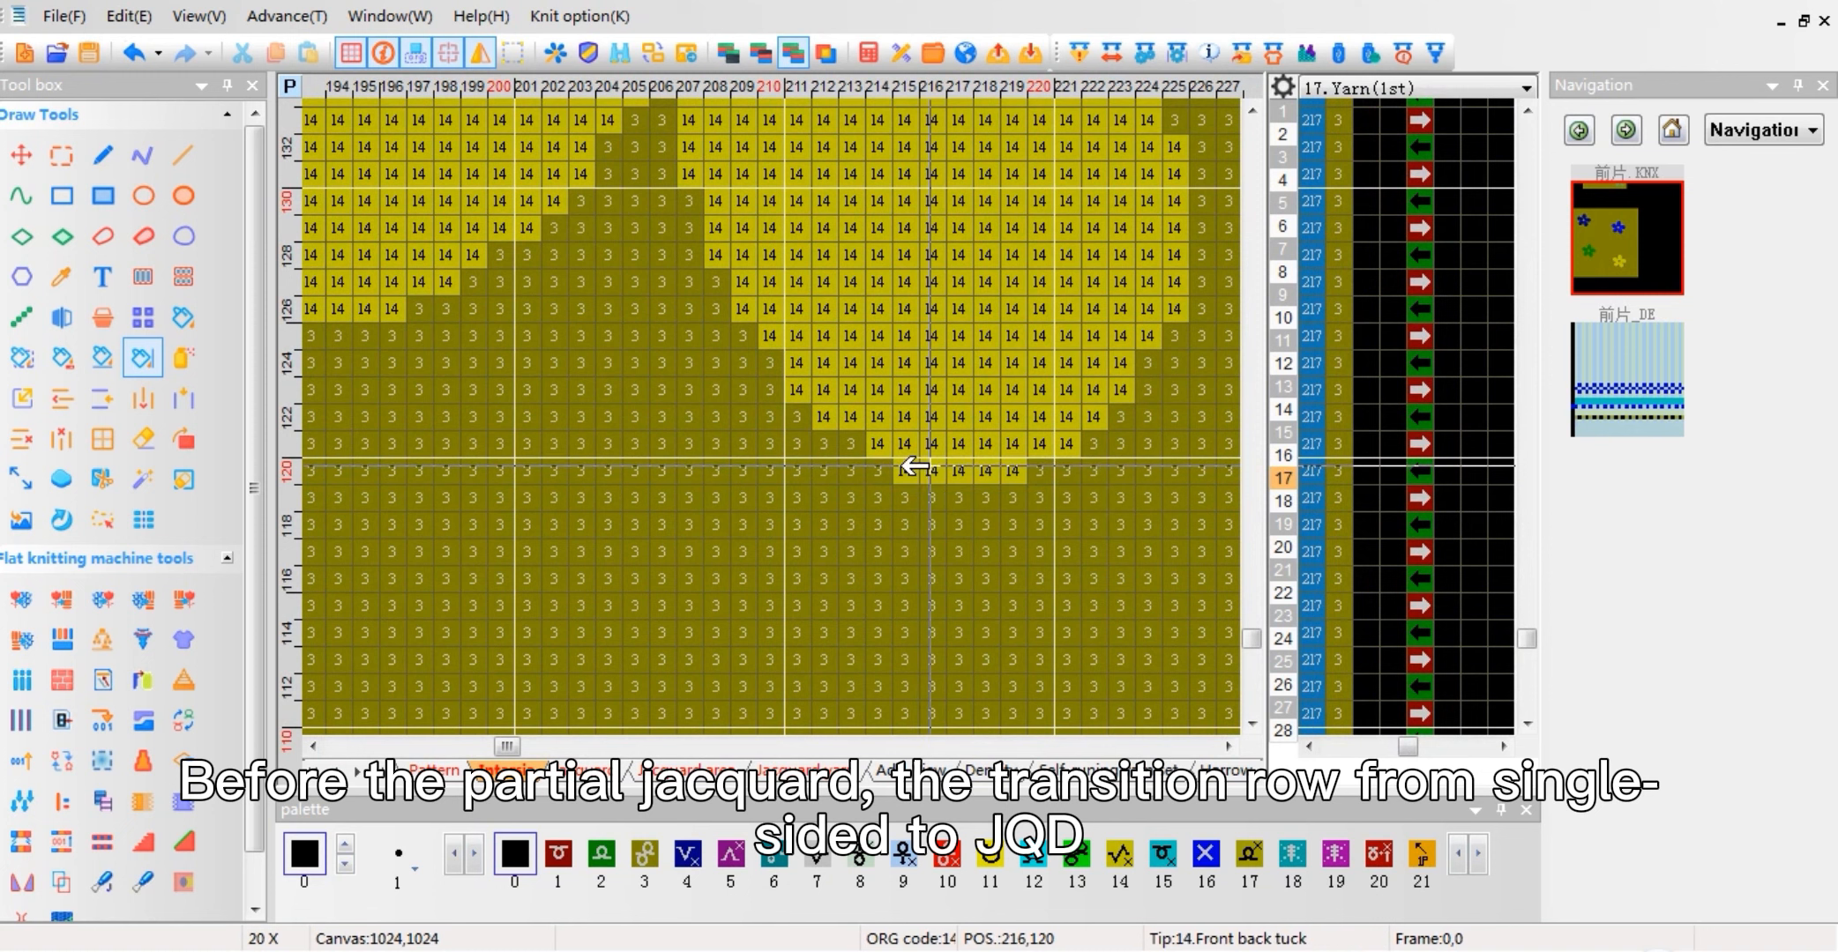
pyautogui.click(1081, 53)
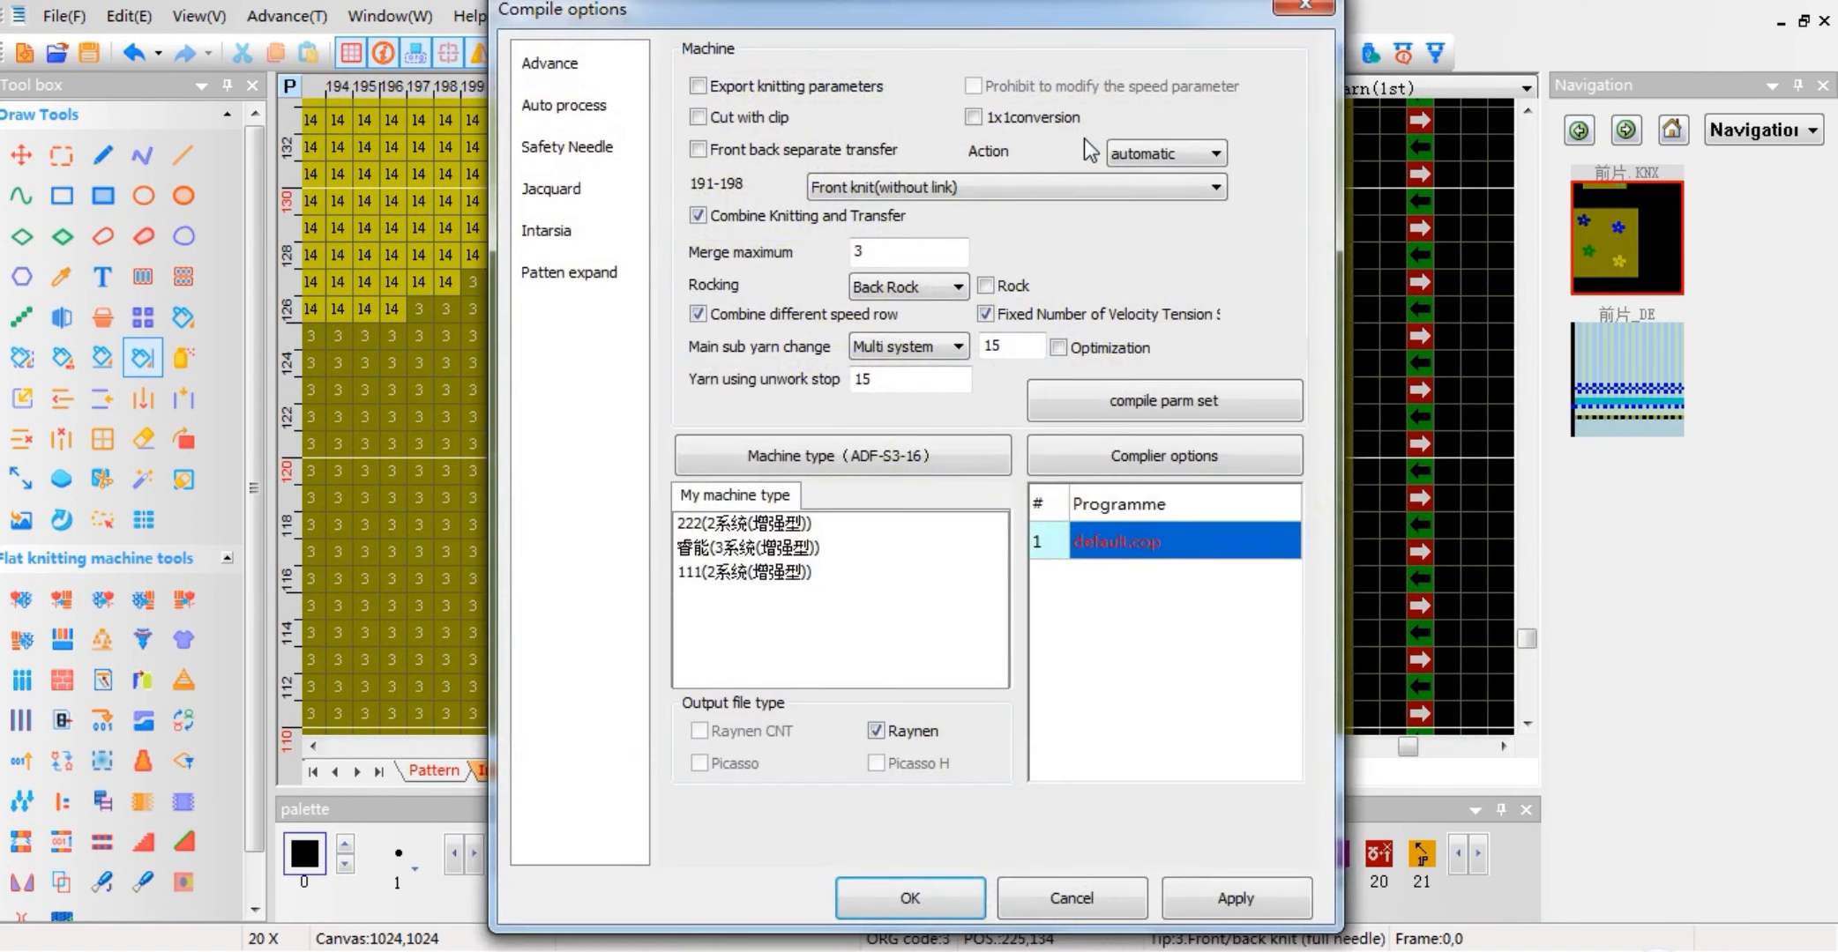
pyautogui.click(574, 192)
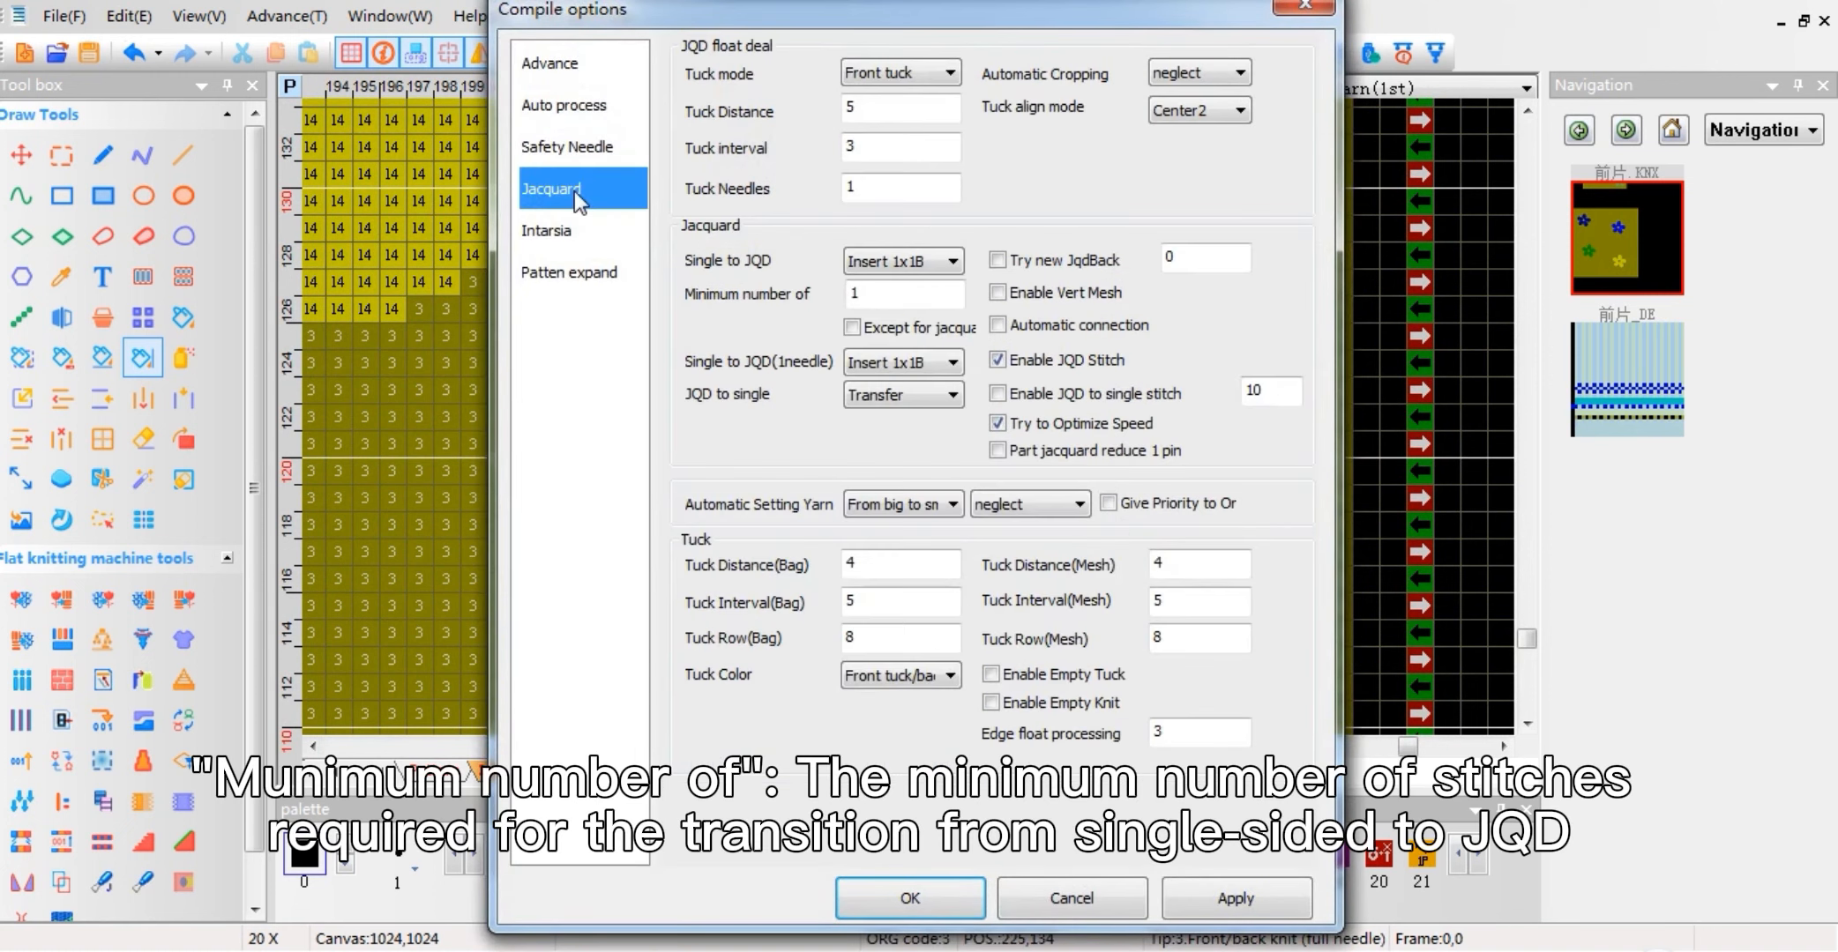
pyautogui.doubleClick(877, 298)
pyautogui.moveTo(667, 11); pyautogui.dragTo(1228, 30)
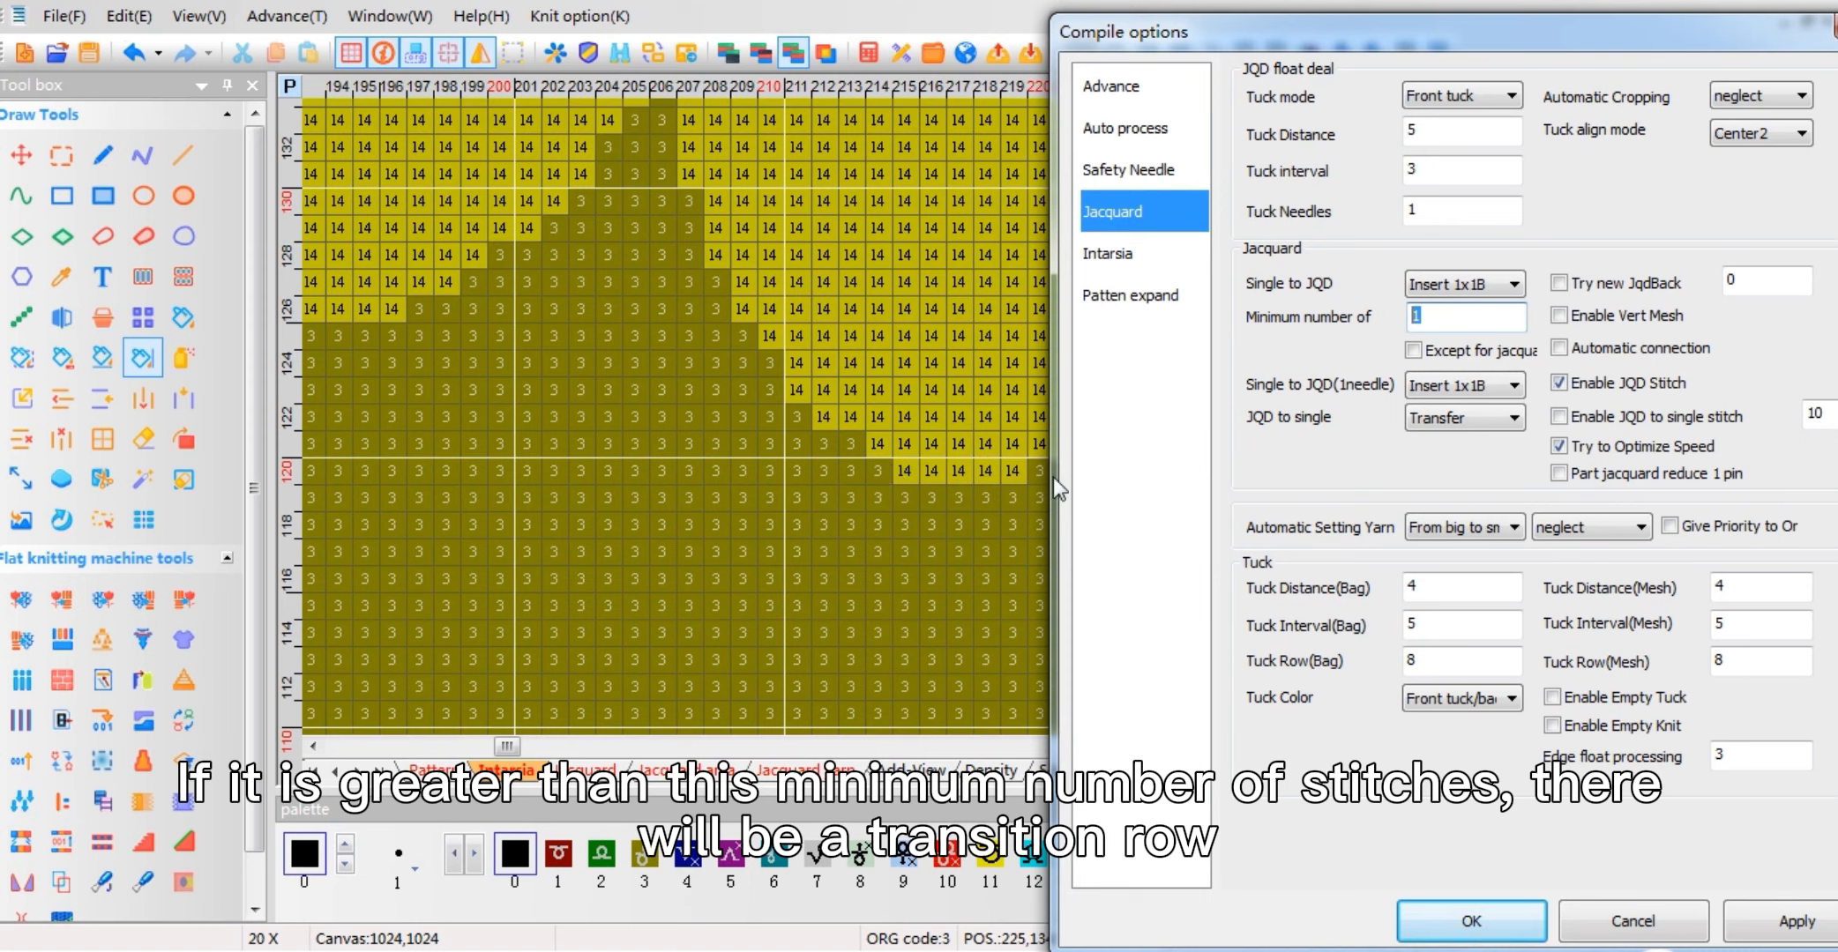
pyautogui.click(1444, 308)
pyautogui.press('Return')
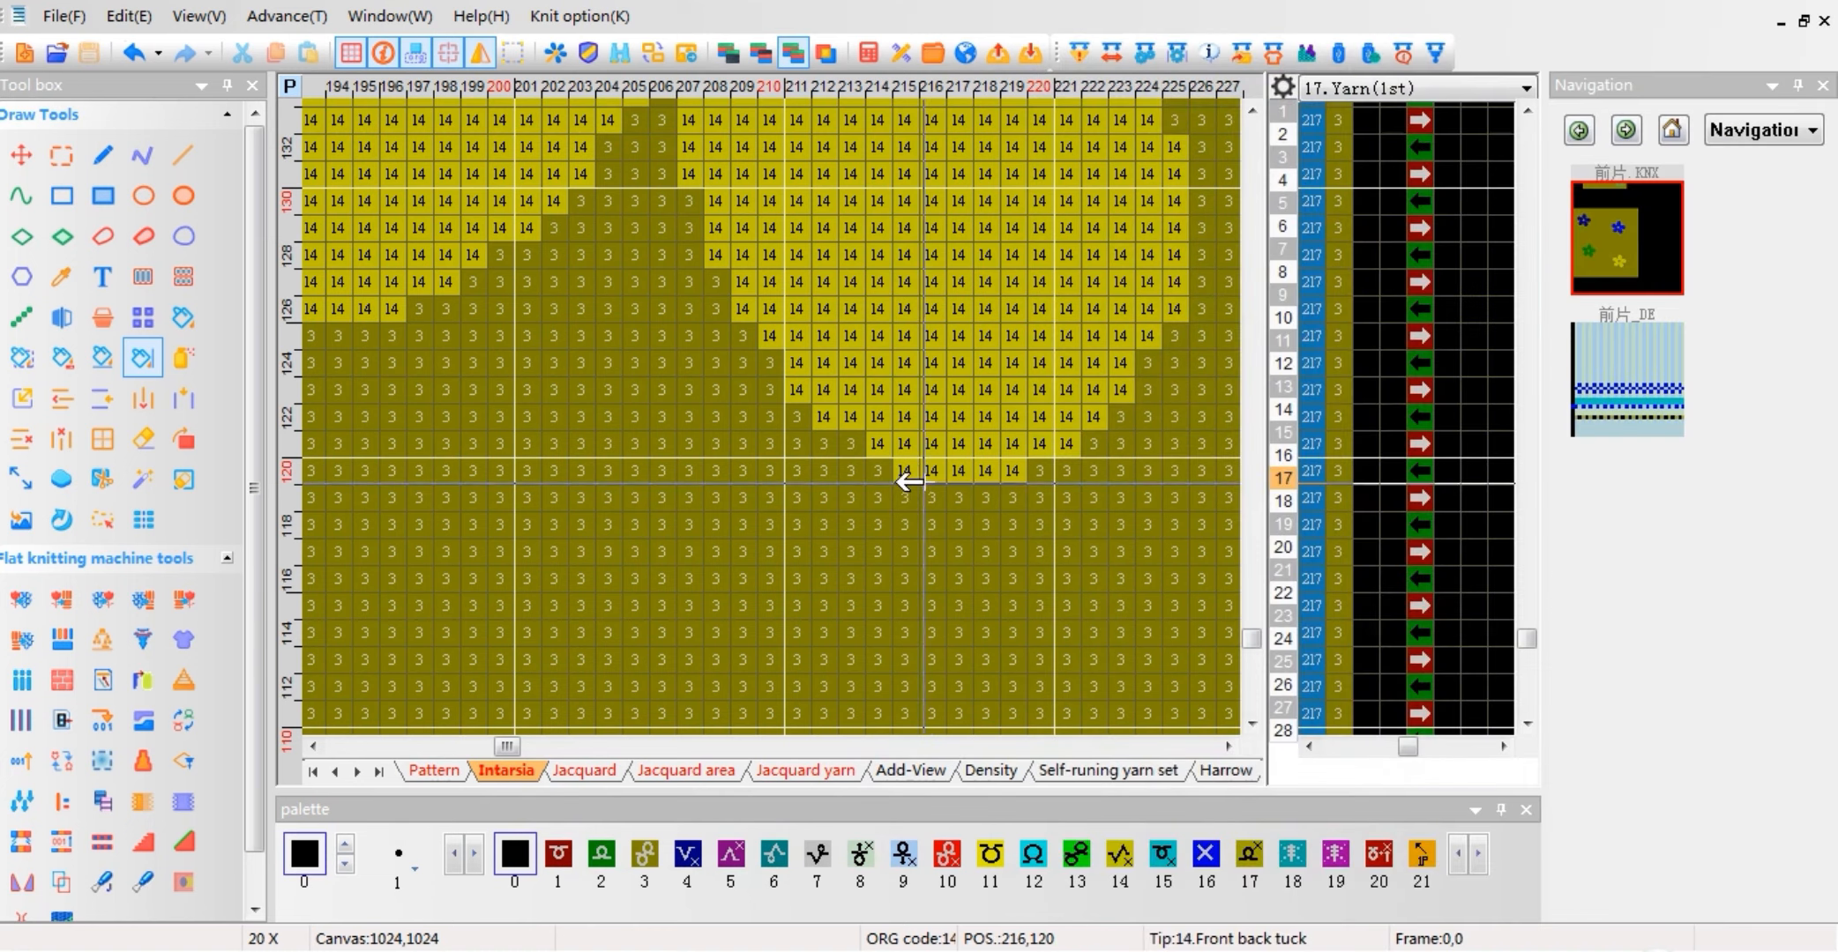
# Step: Inspect the Insert 1x1B transition rows around row 181 in the compiled pattern
pyautogui.click(1635, 415)
pyautogui.scroll(1, 595, 554)
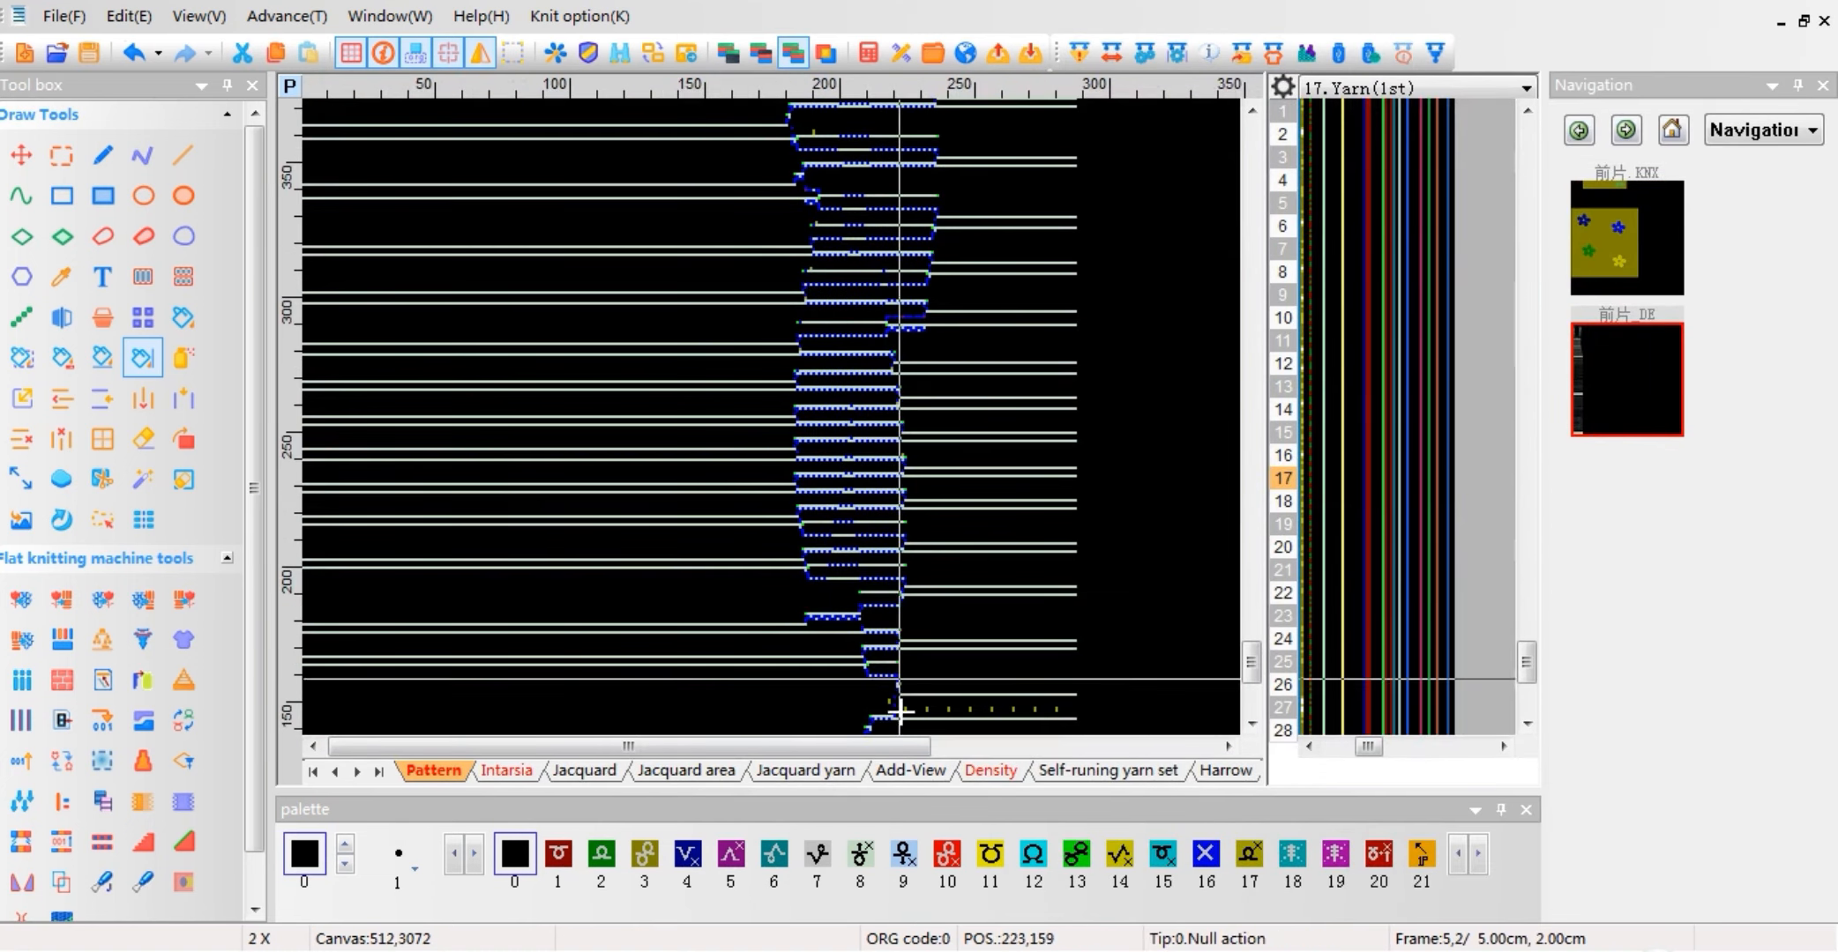
pyautogui.scroll(5, 844, 626)
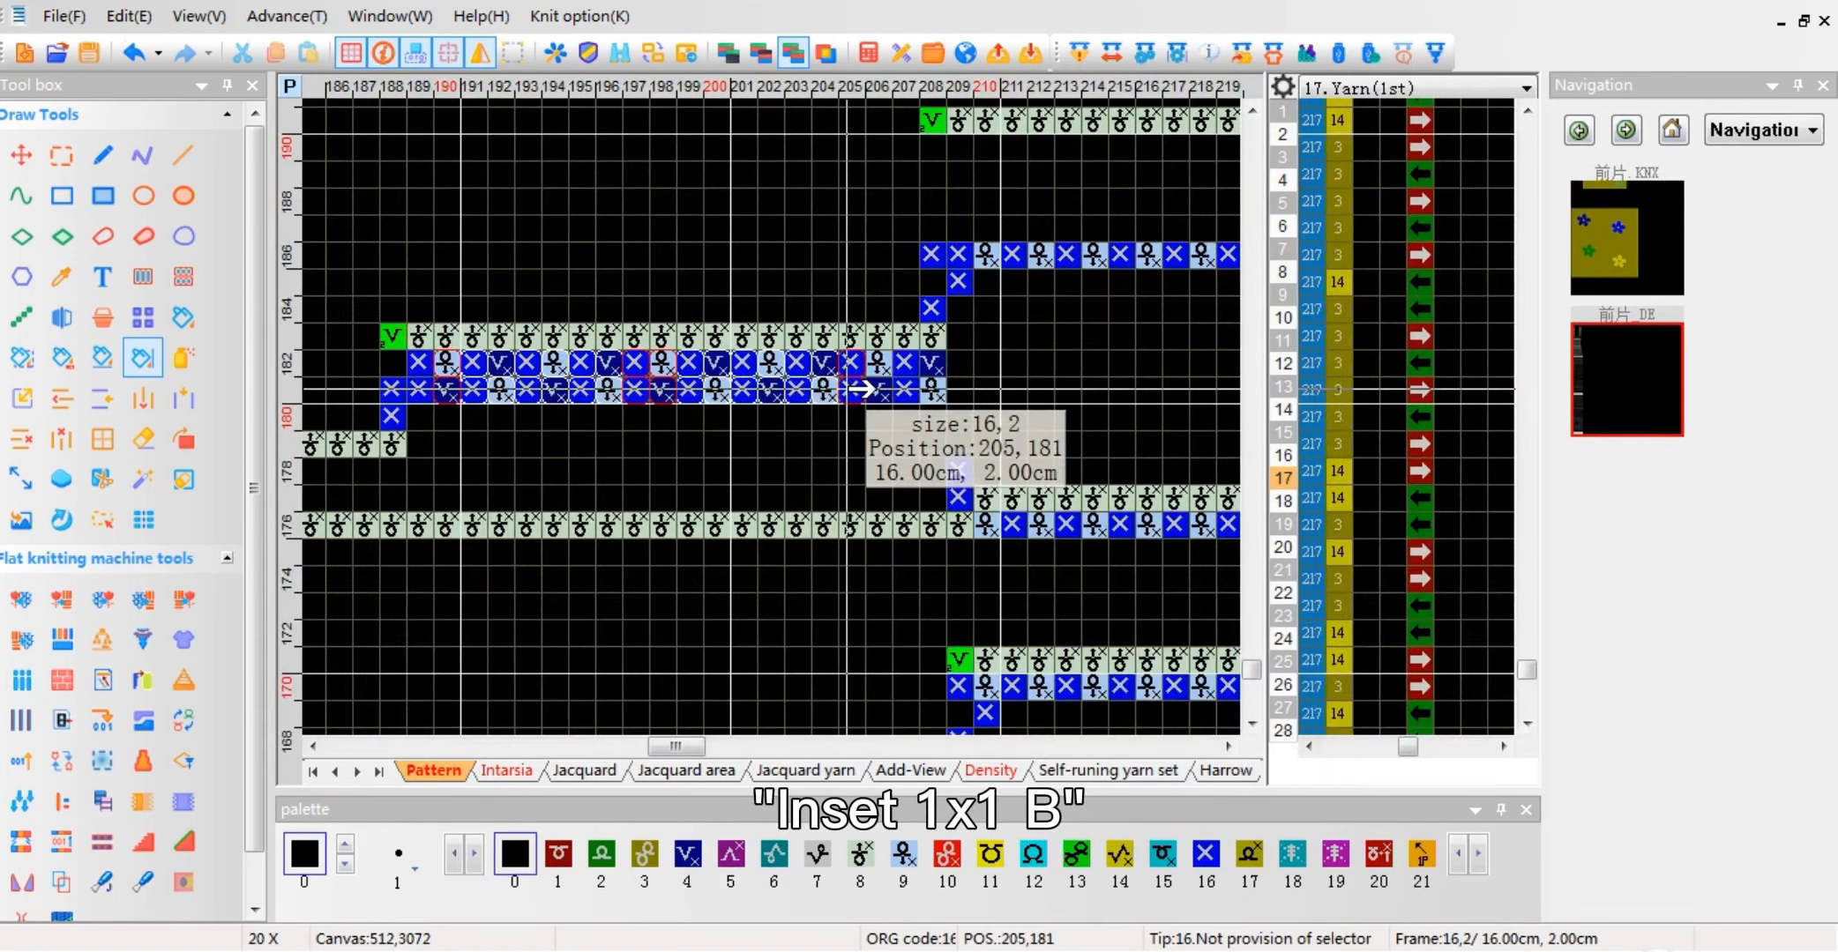
# Step: Check the Except for jacquard option in the source pattern's Jacquard compile options, then close them without changes
pyautogui.click(1614, 234)
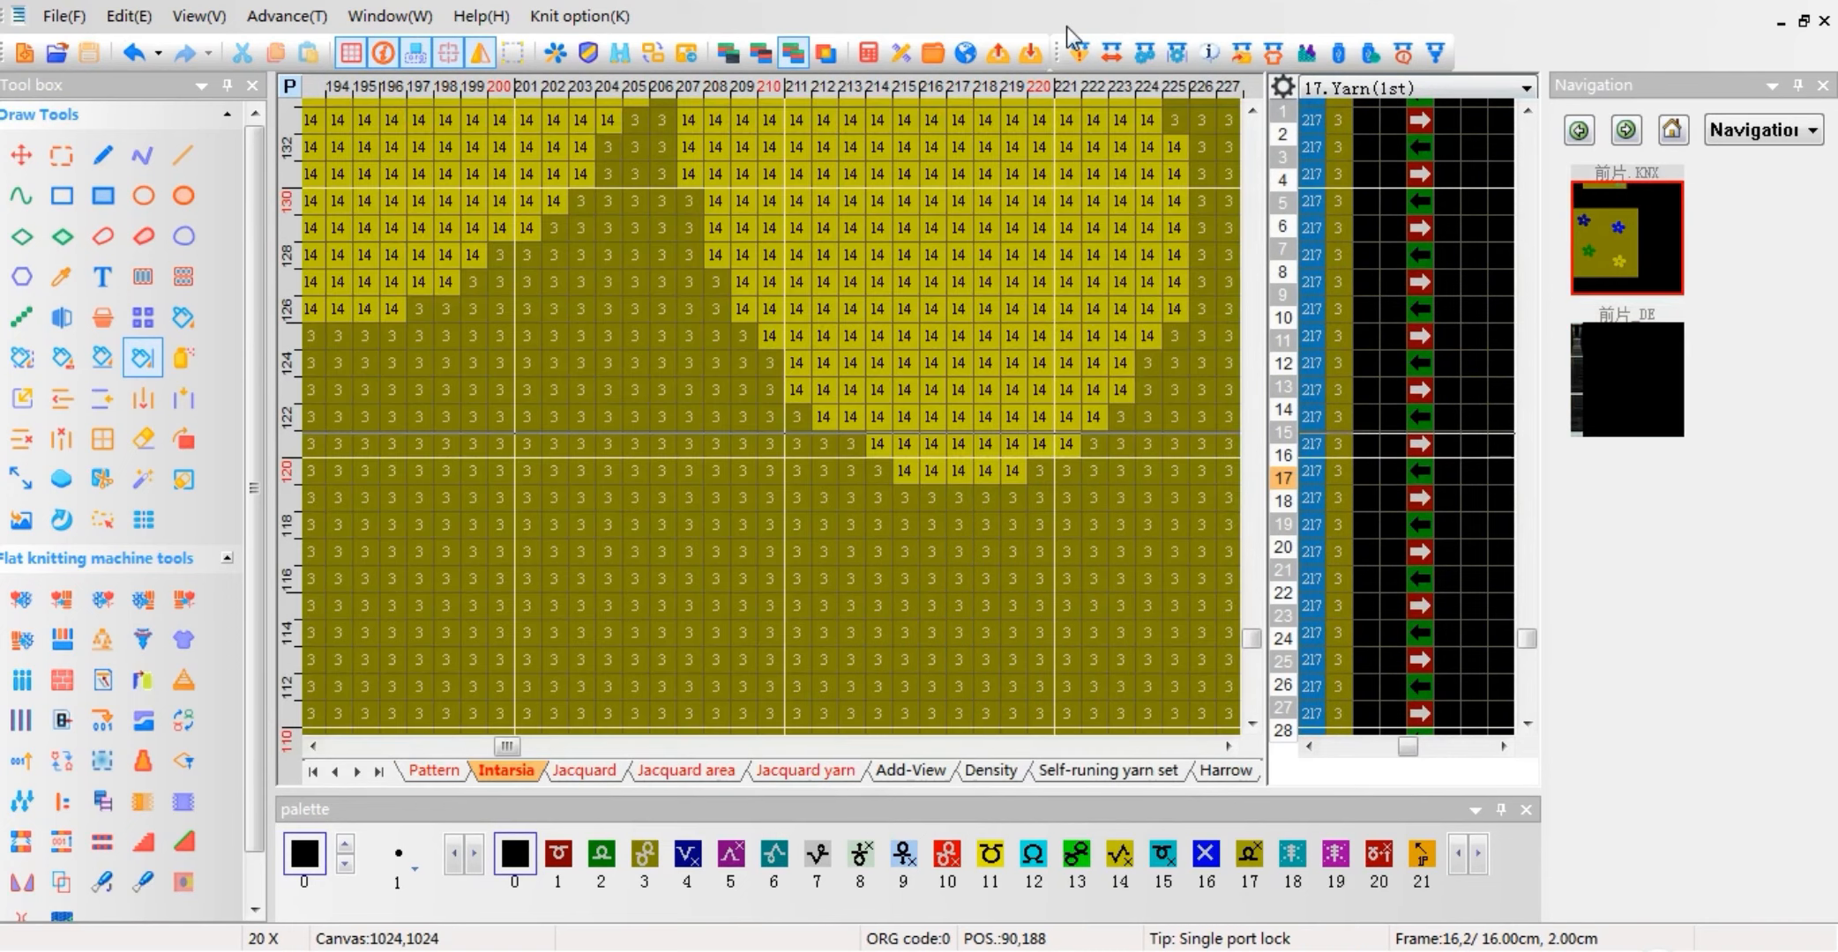
pyautogui.click(1078, 52)
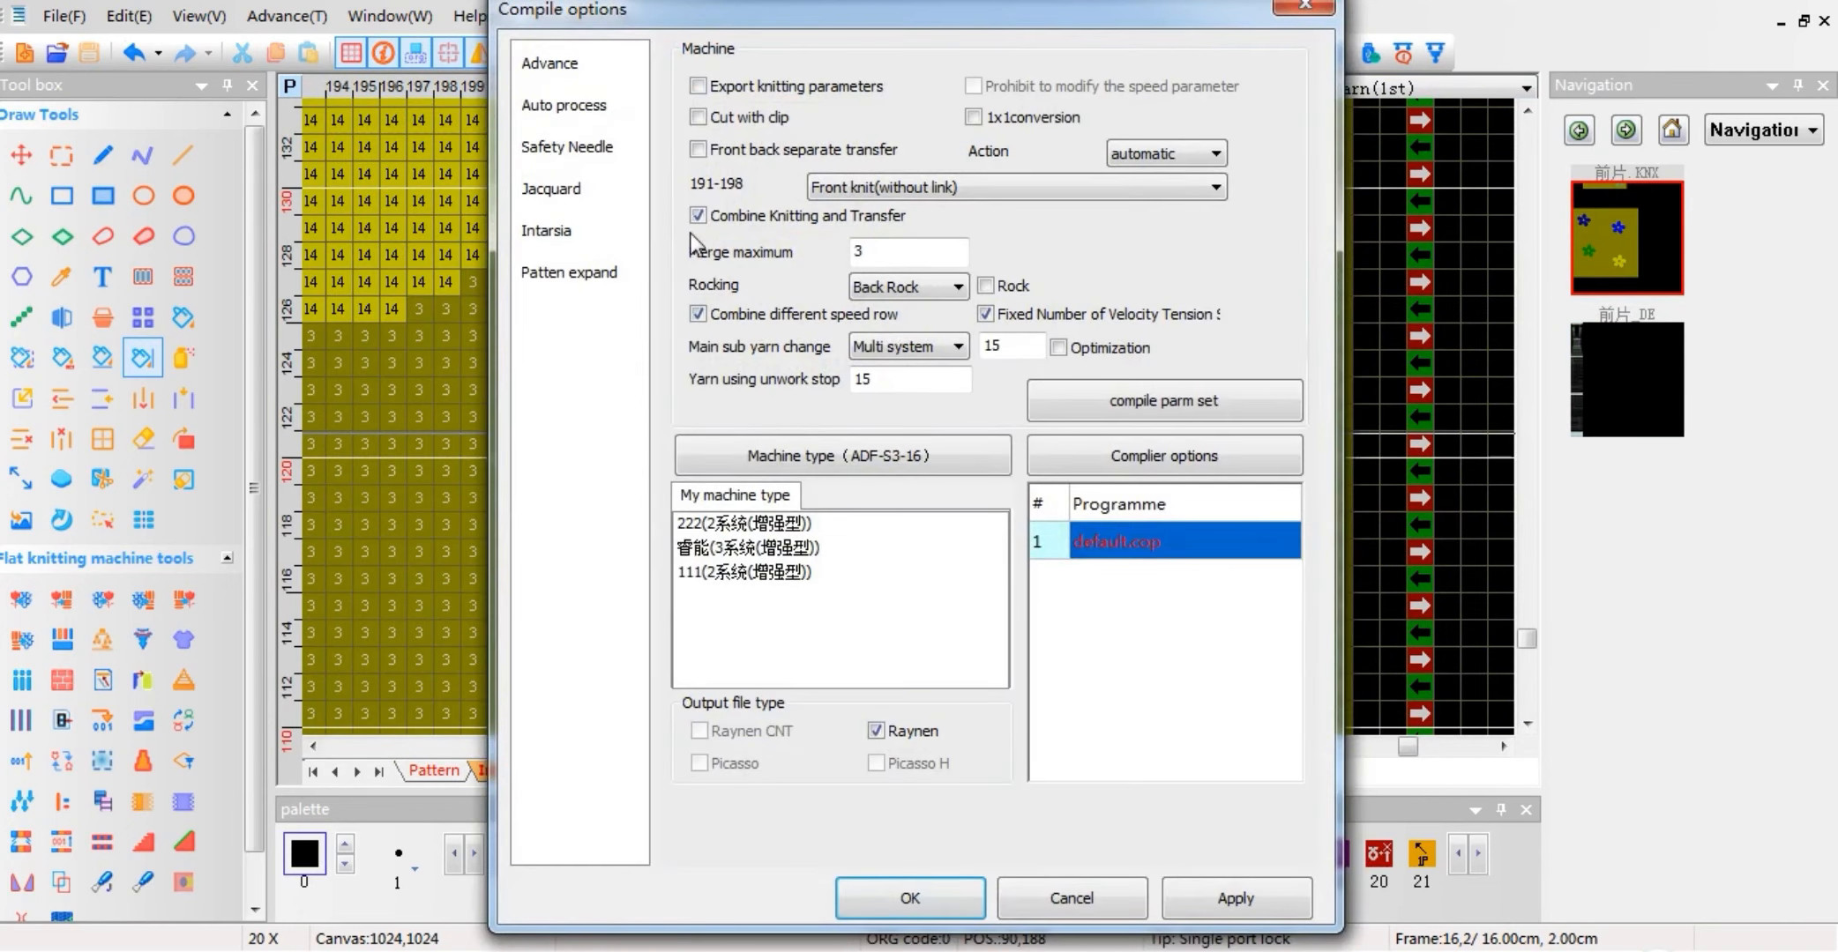
pyautogui.click(591, 196)
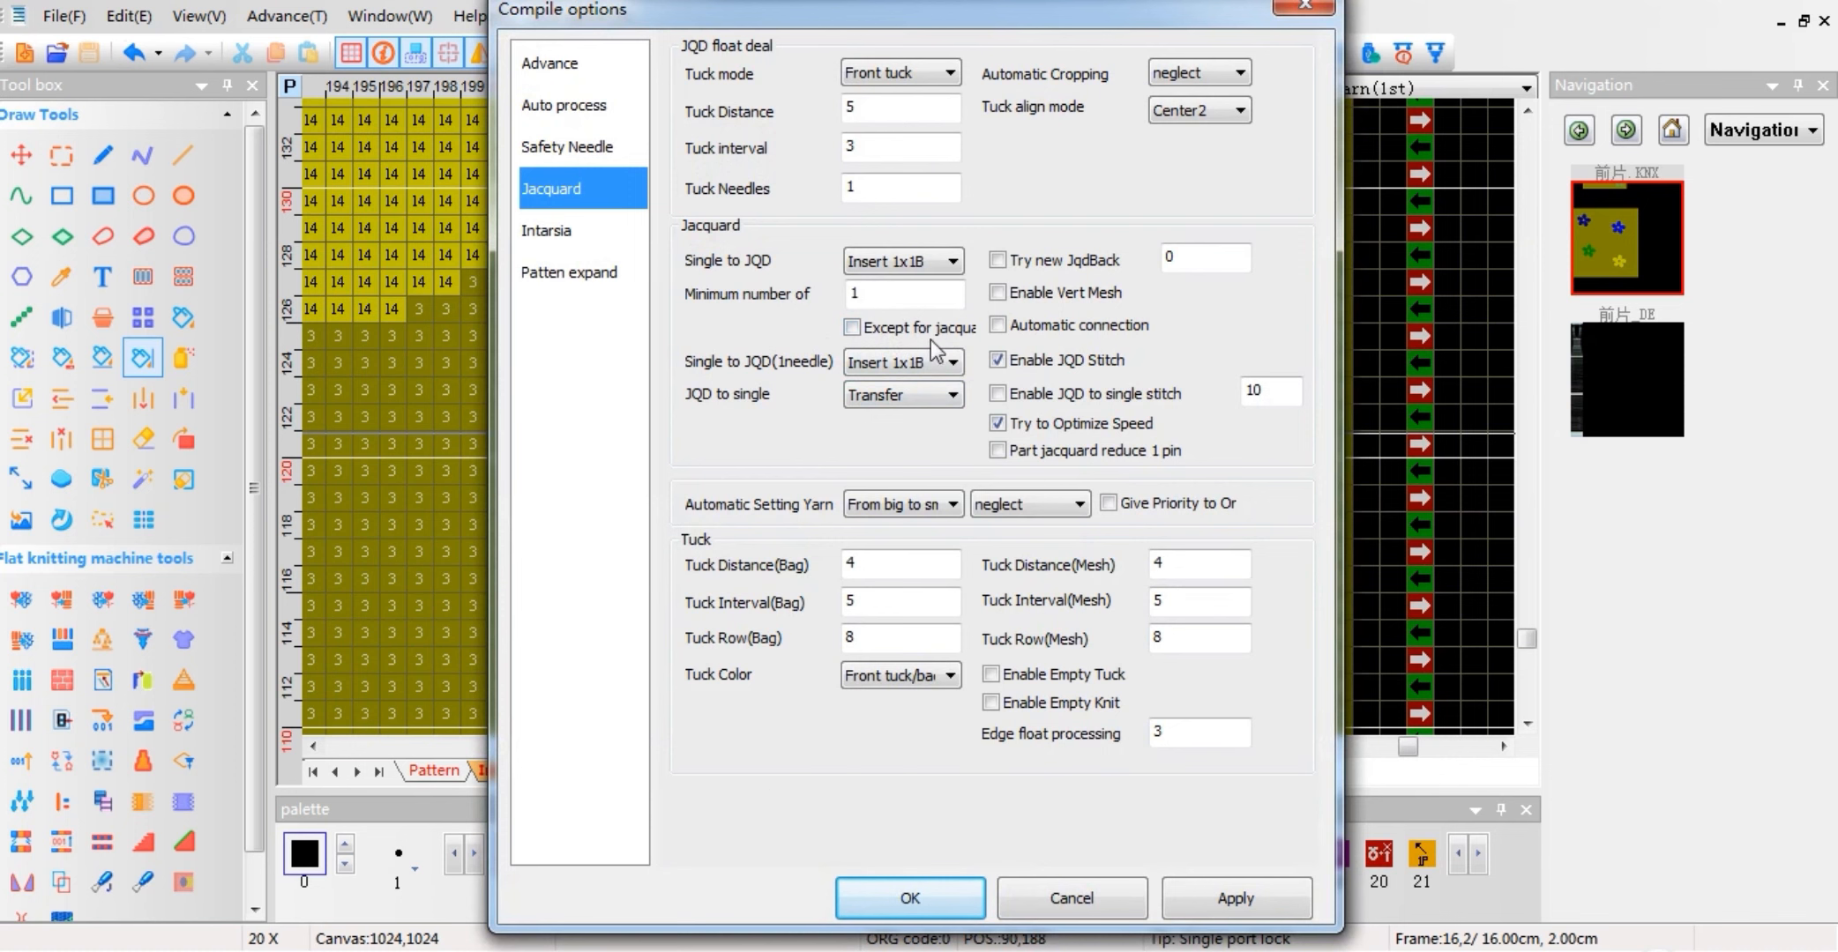
pyautogui.click(1303, 7)
# Step: Show the Knitting form function line 216 and view its jacquard types from 21:2 Jacquard to 71:Multi Jacquard without choosing one
pyautogui.click(1290, 455)
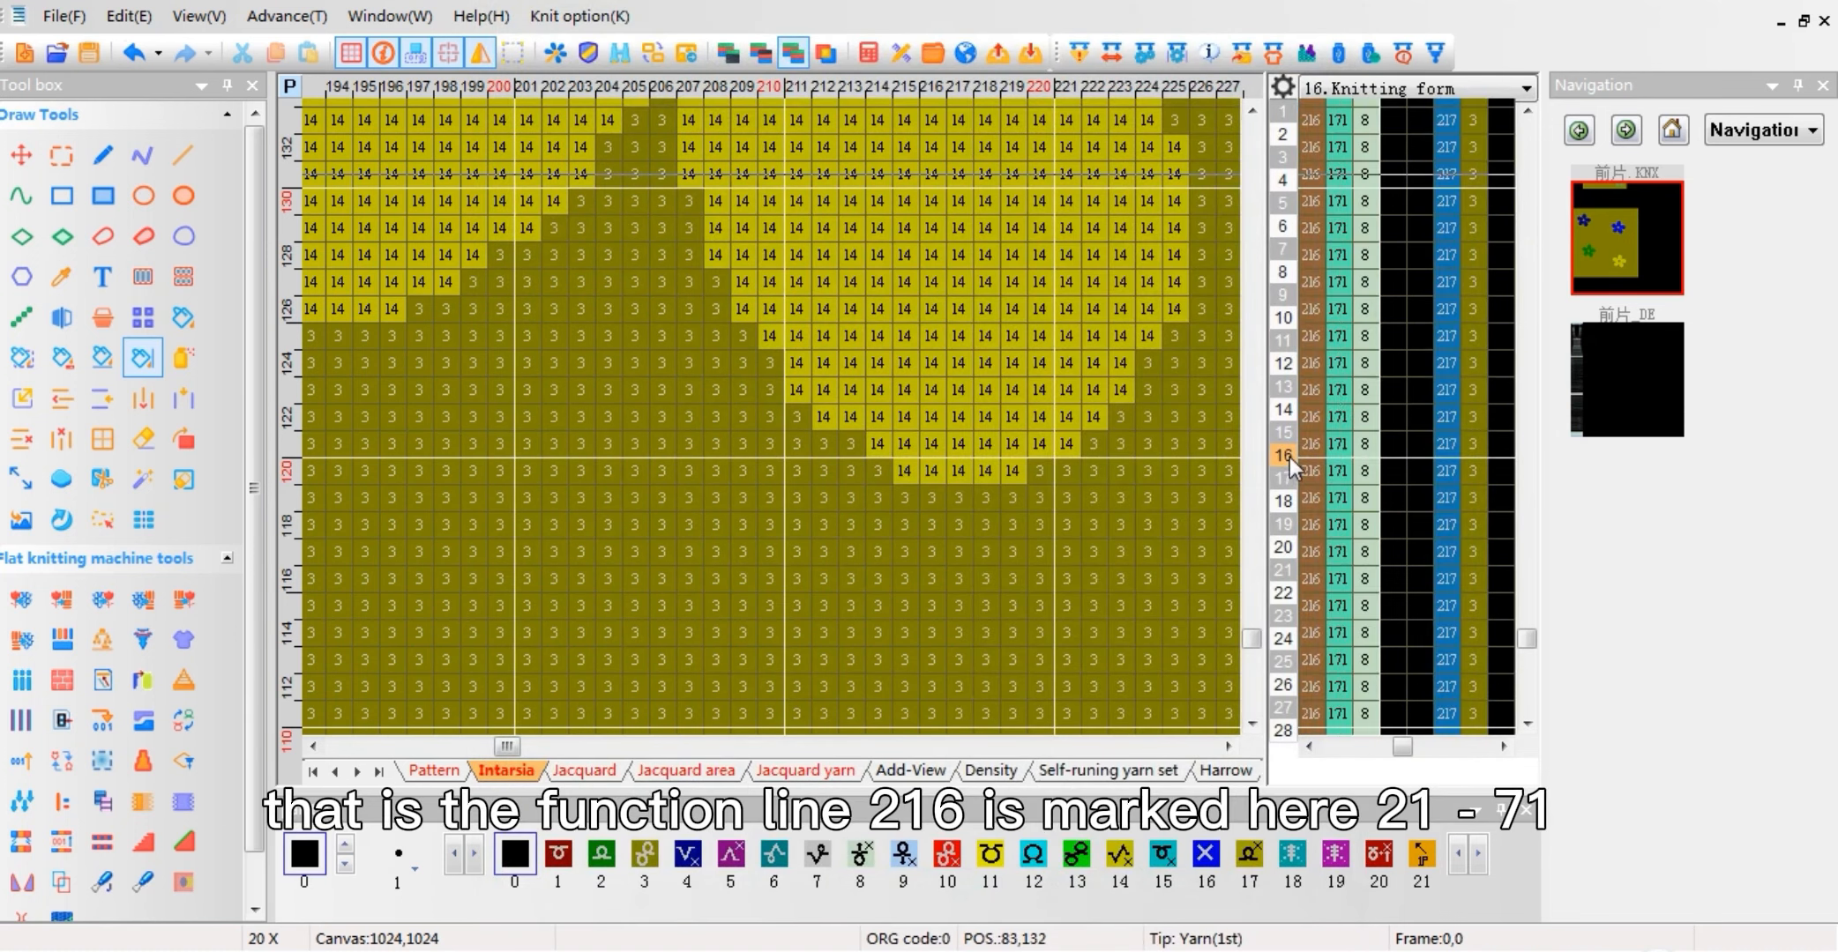
pyautogui.rightClick(1338, 444)
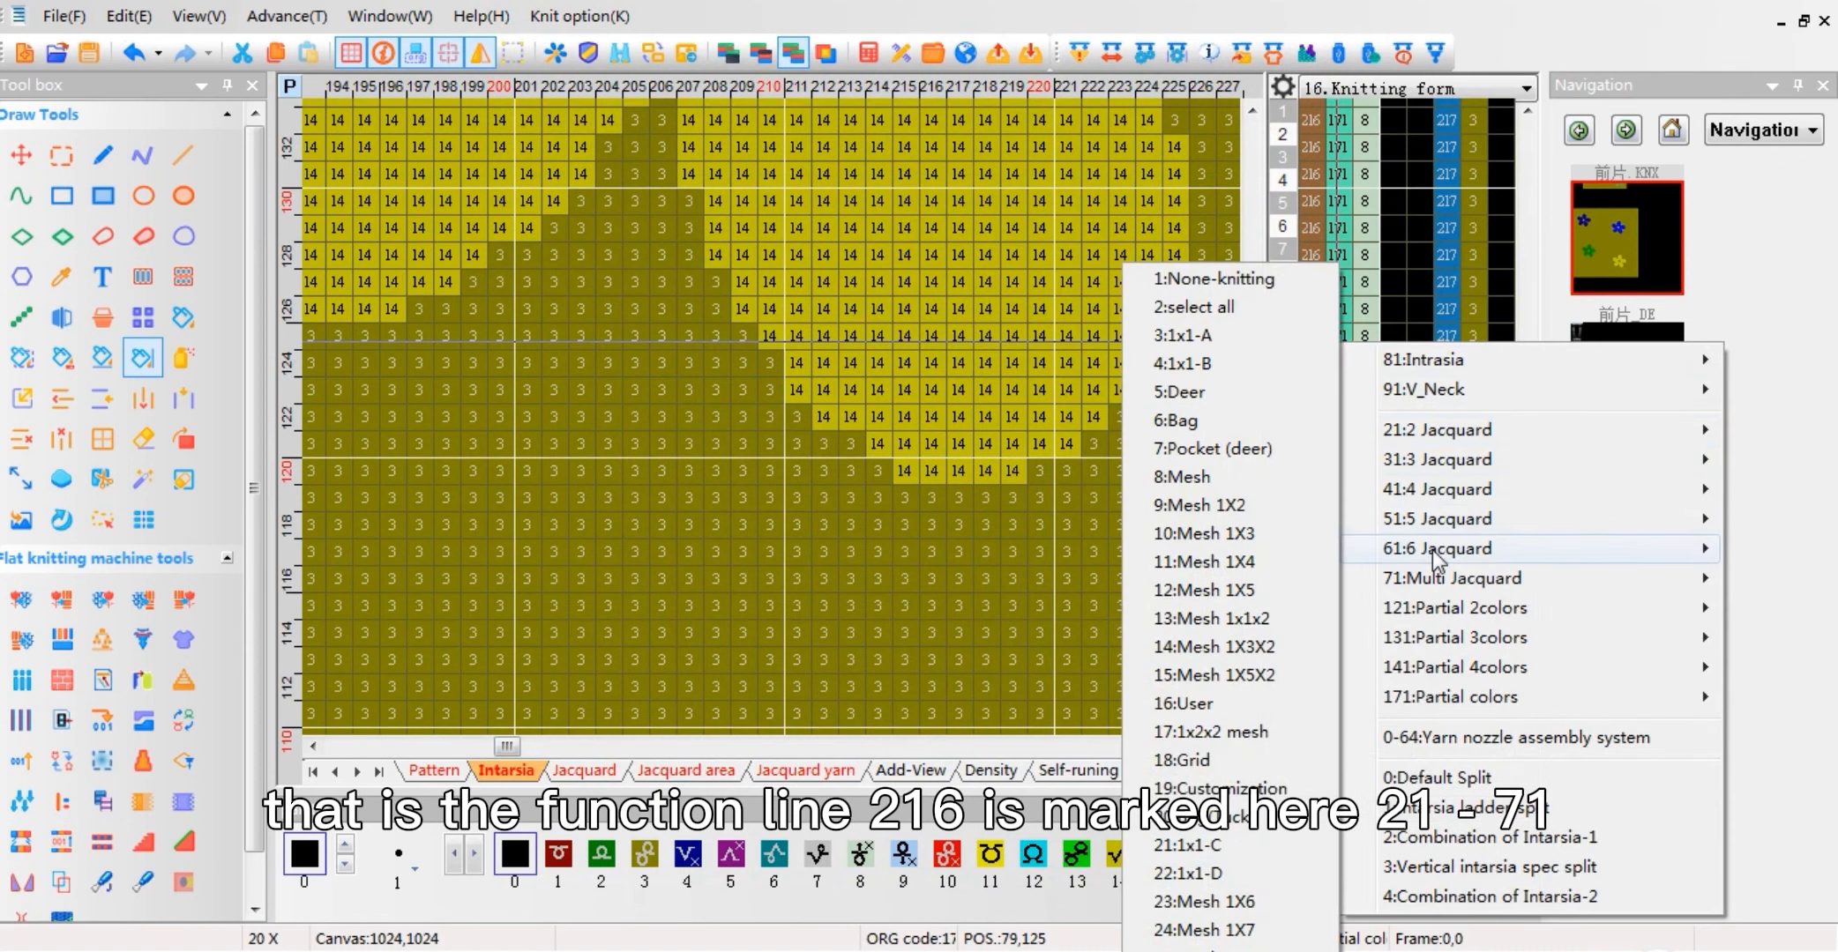
pyautogui.moveTo(1439, 582)
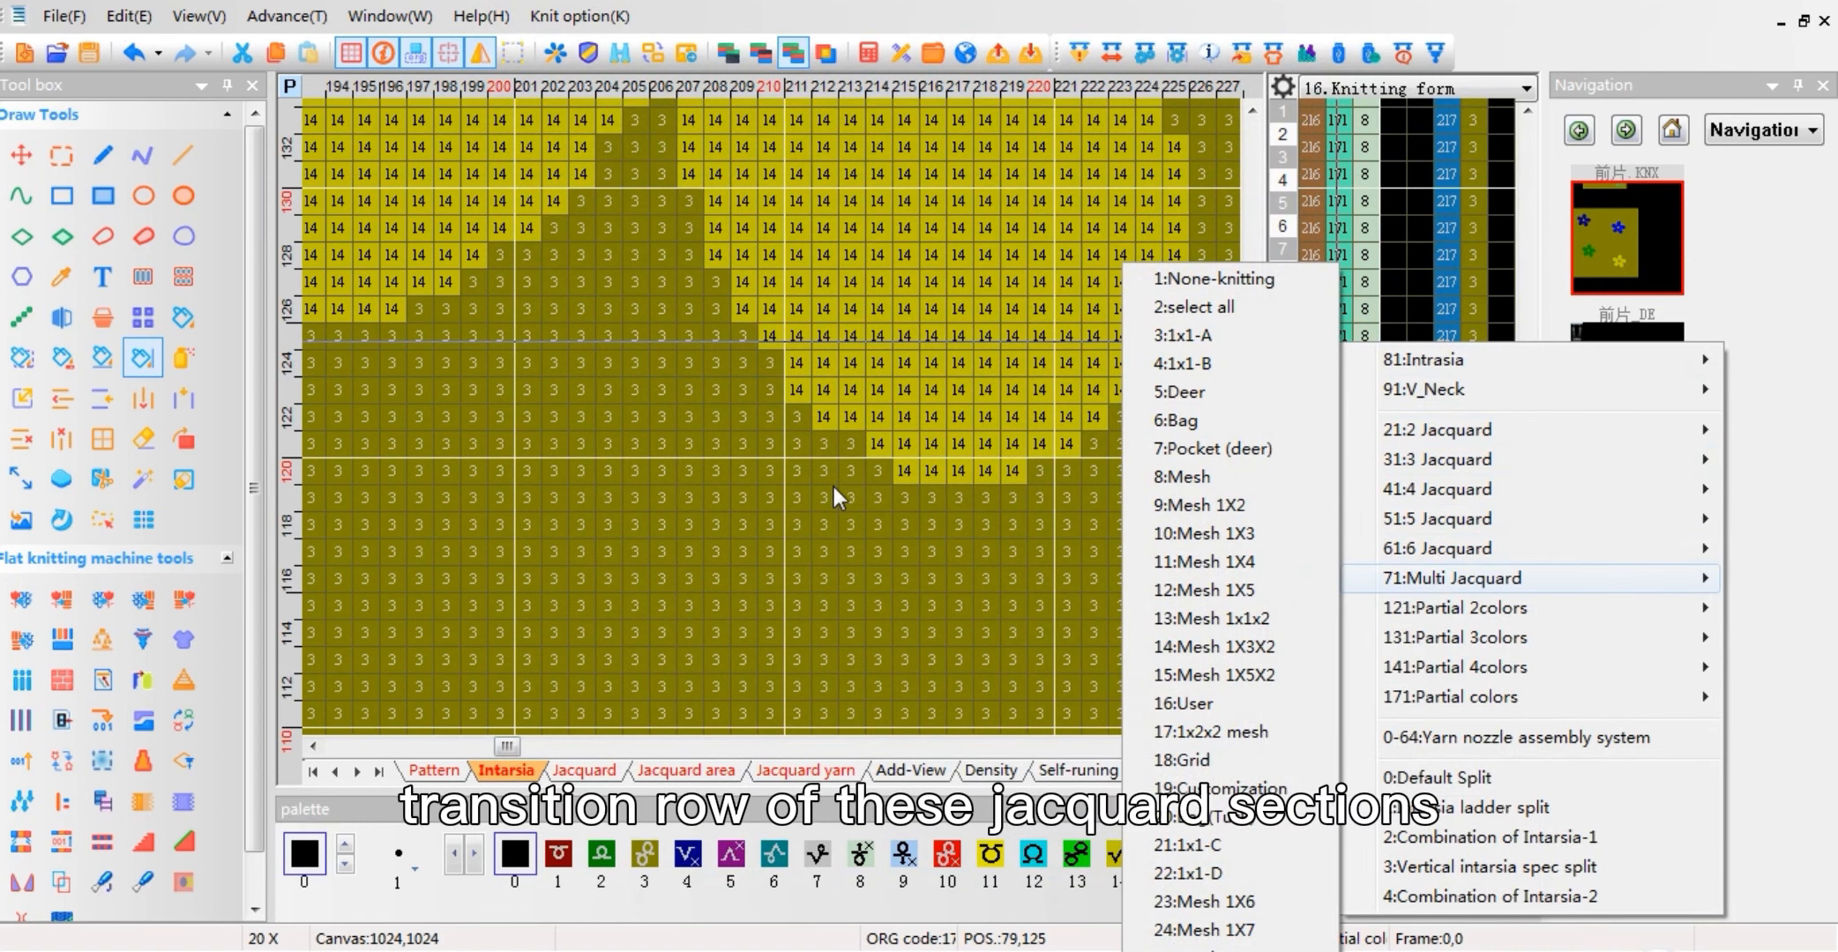
pyautogui.click(1534, 235)
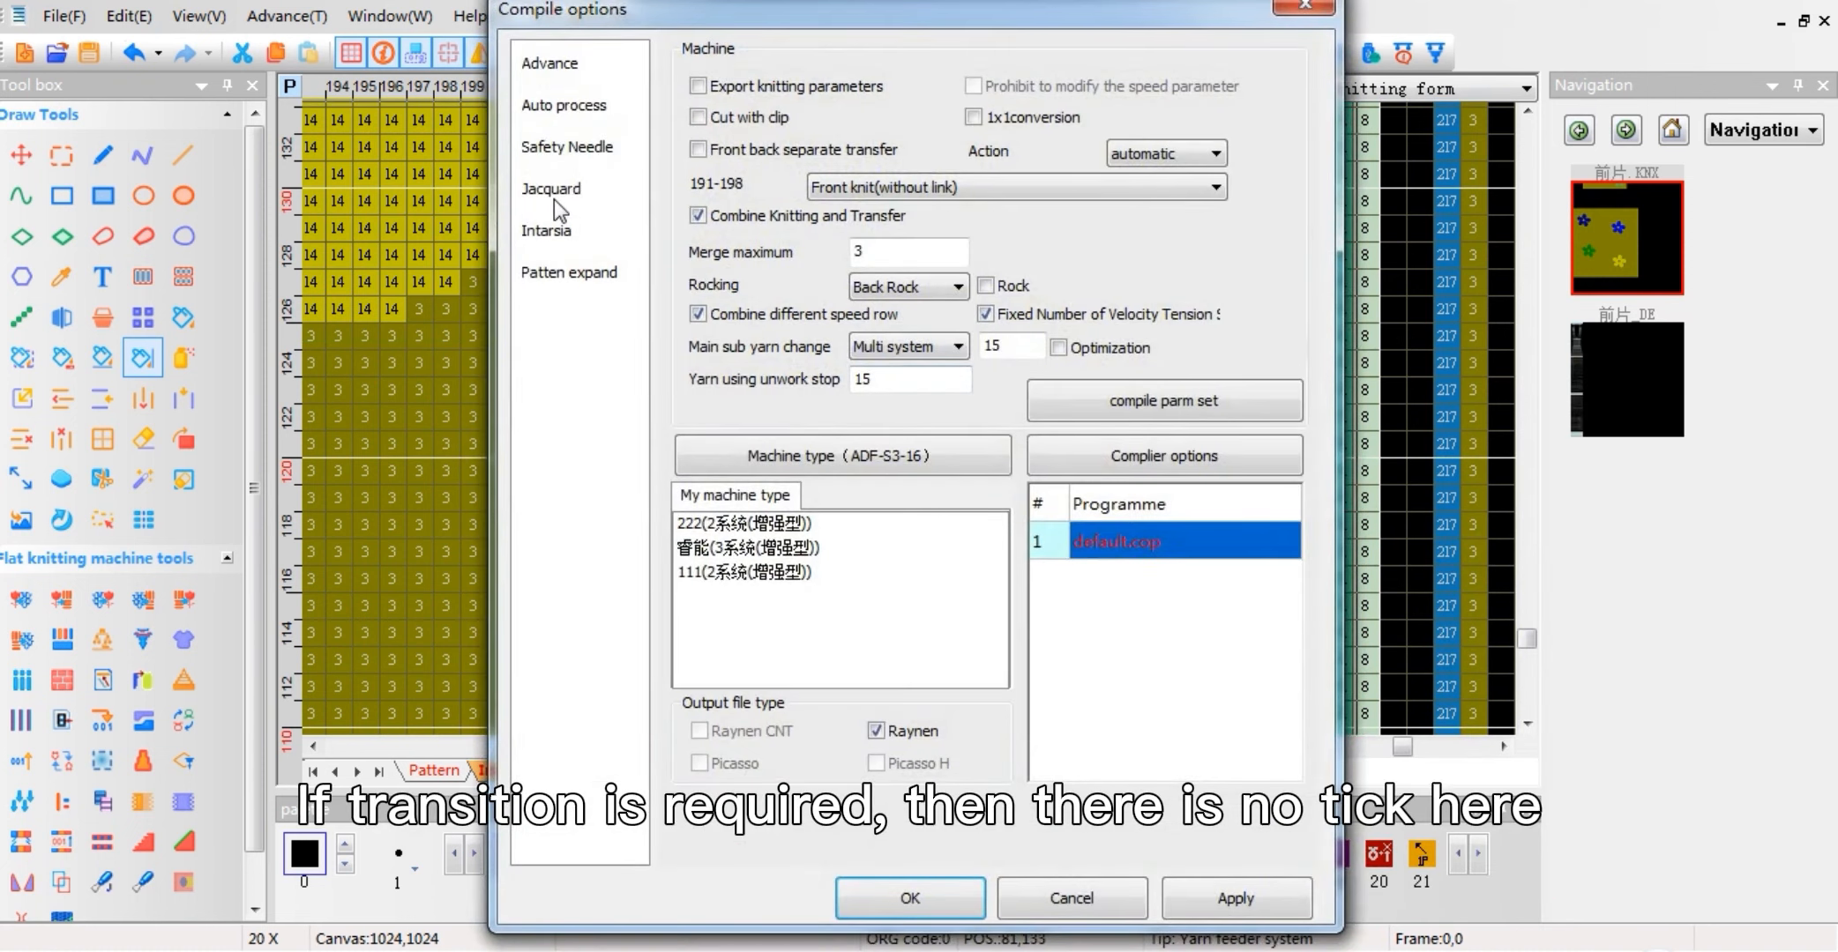
# Step: Review the Single to JQD(1needle) transition choices beside the flower pattern, keeping Insert 1x1B
pyautogui.click(554, 197)
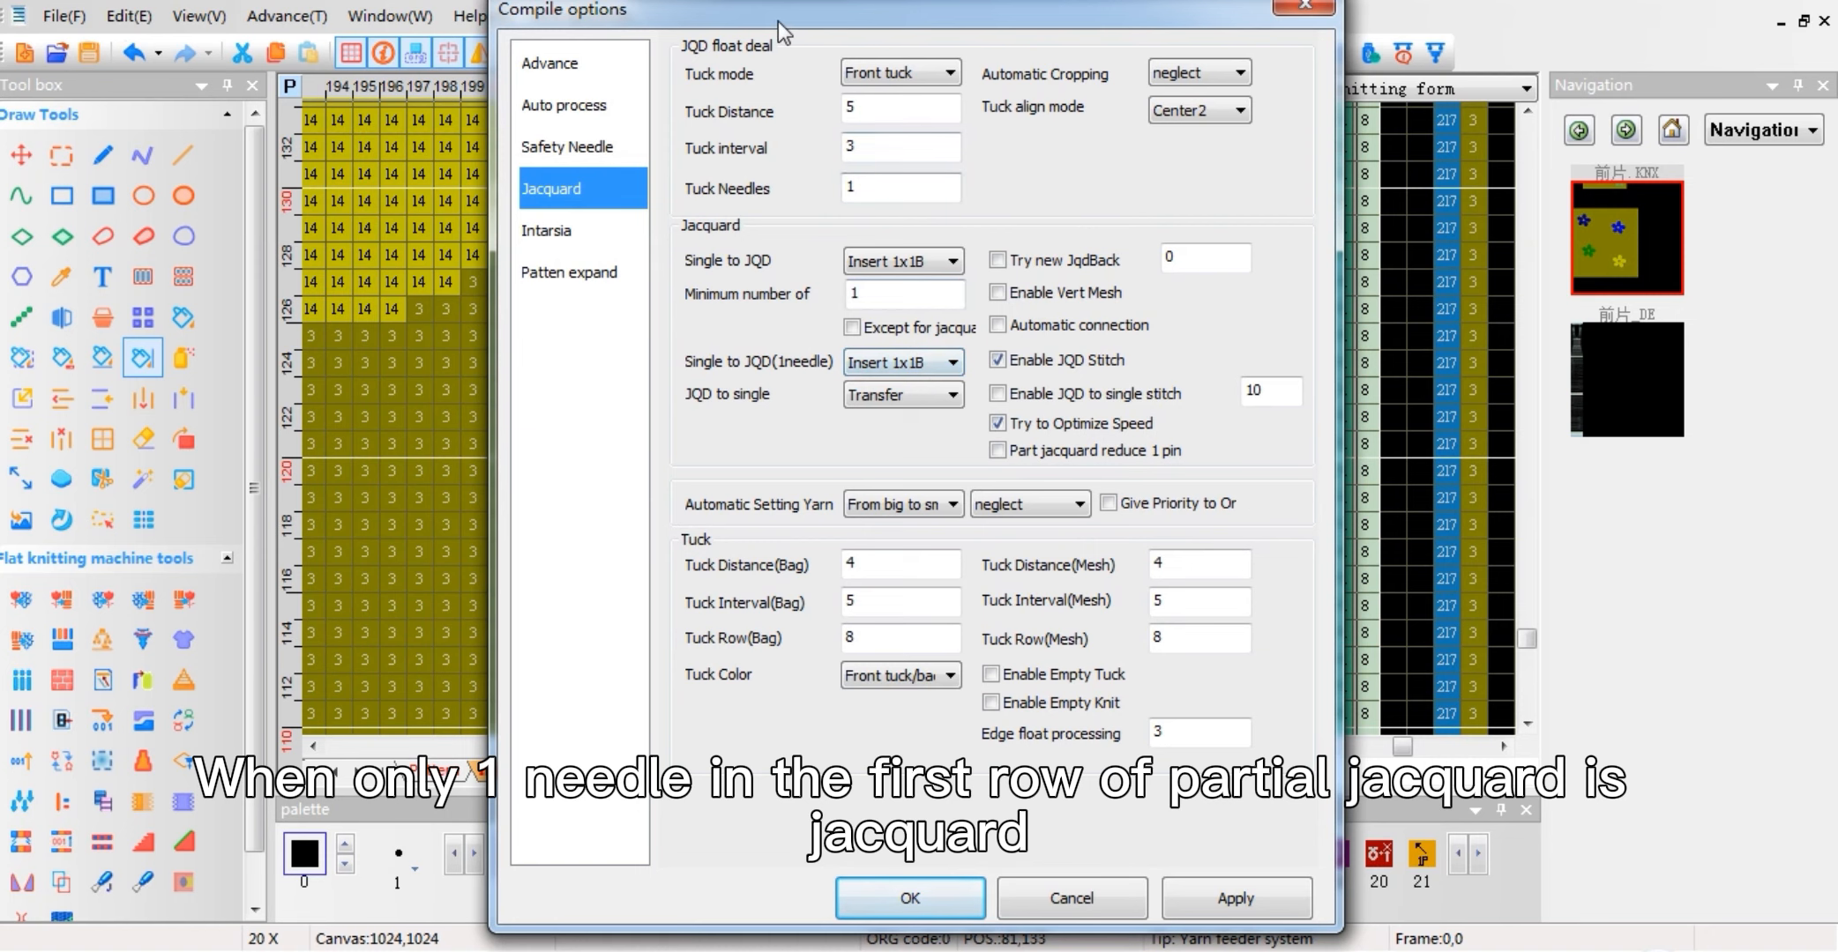
pyautogui.moveTo(845, 29); pyautogui.dragTo(1259, 18)
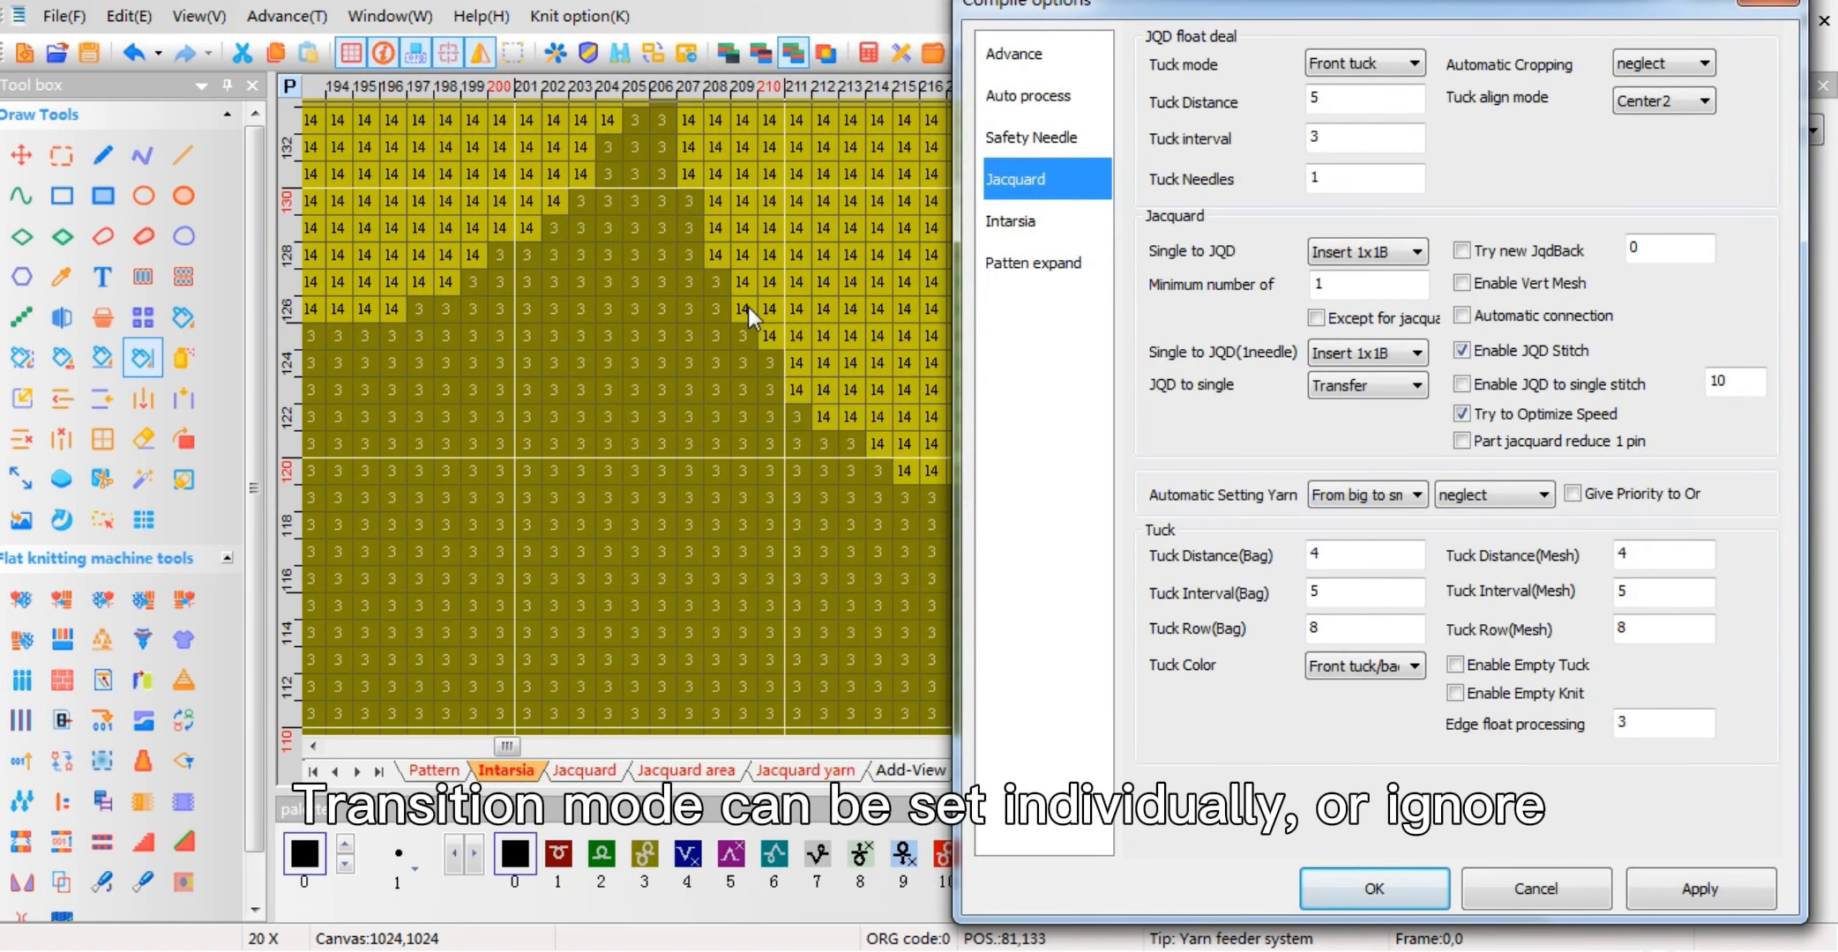
pyautogui.click(1330, 360)
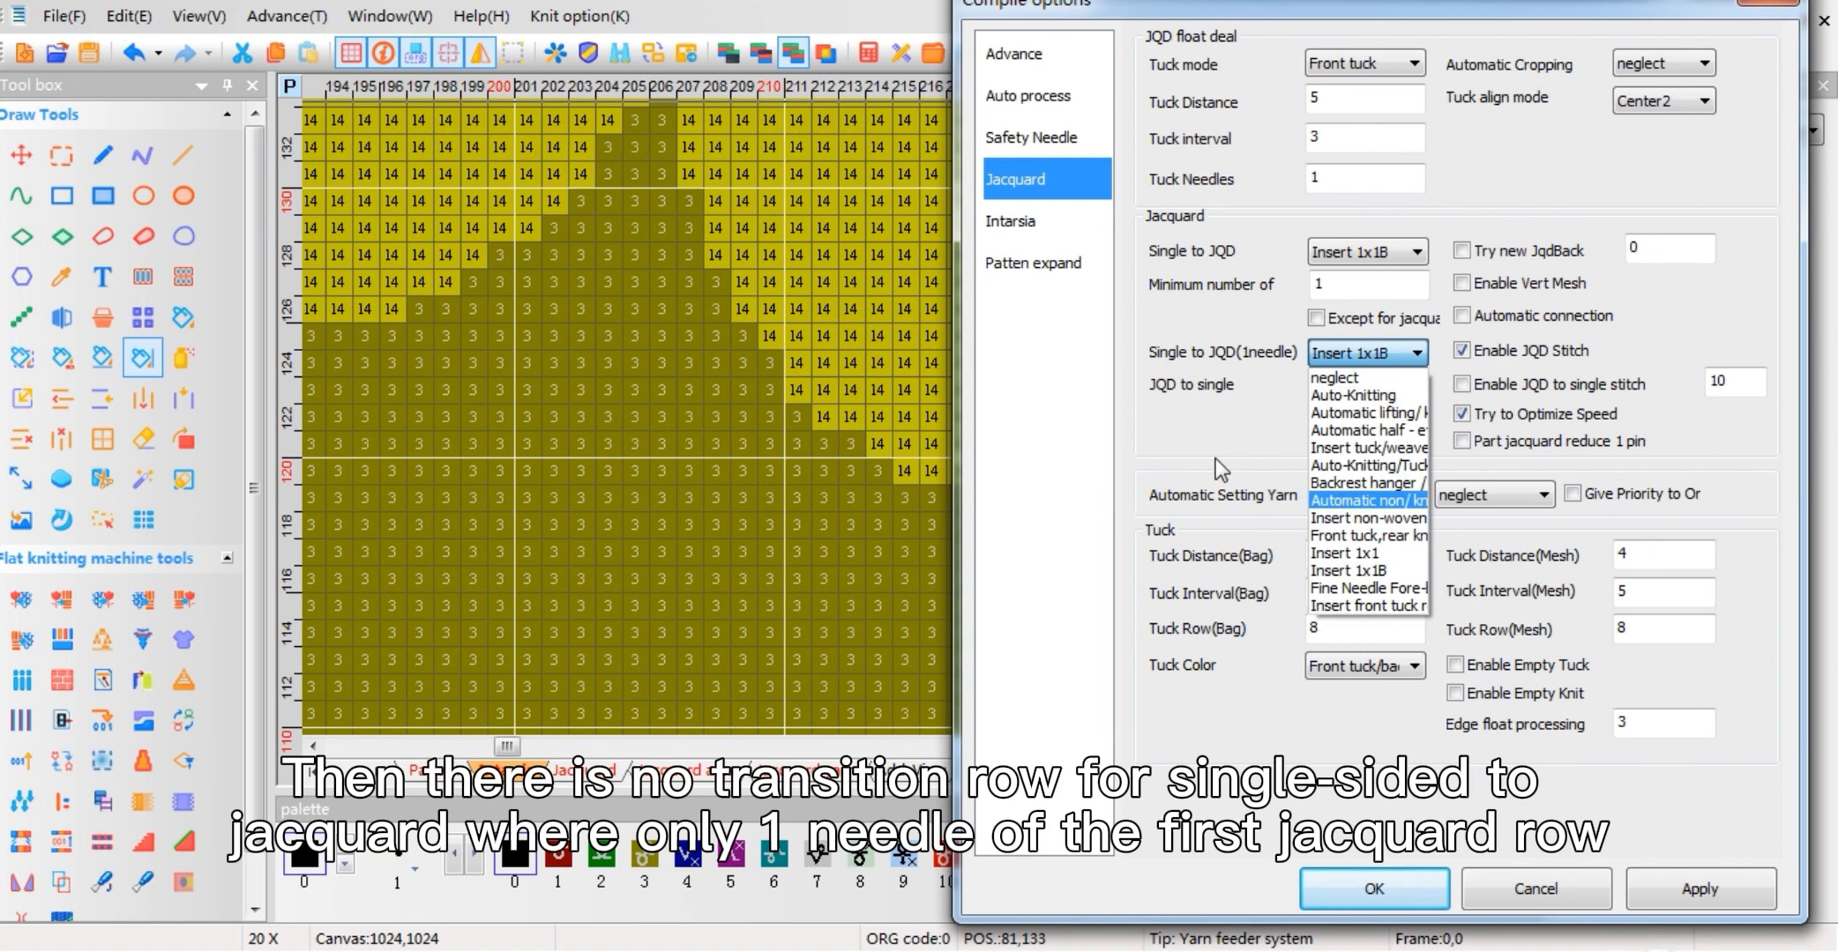
pyautogui.click(1331, 361)
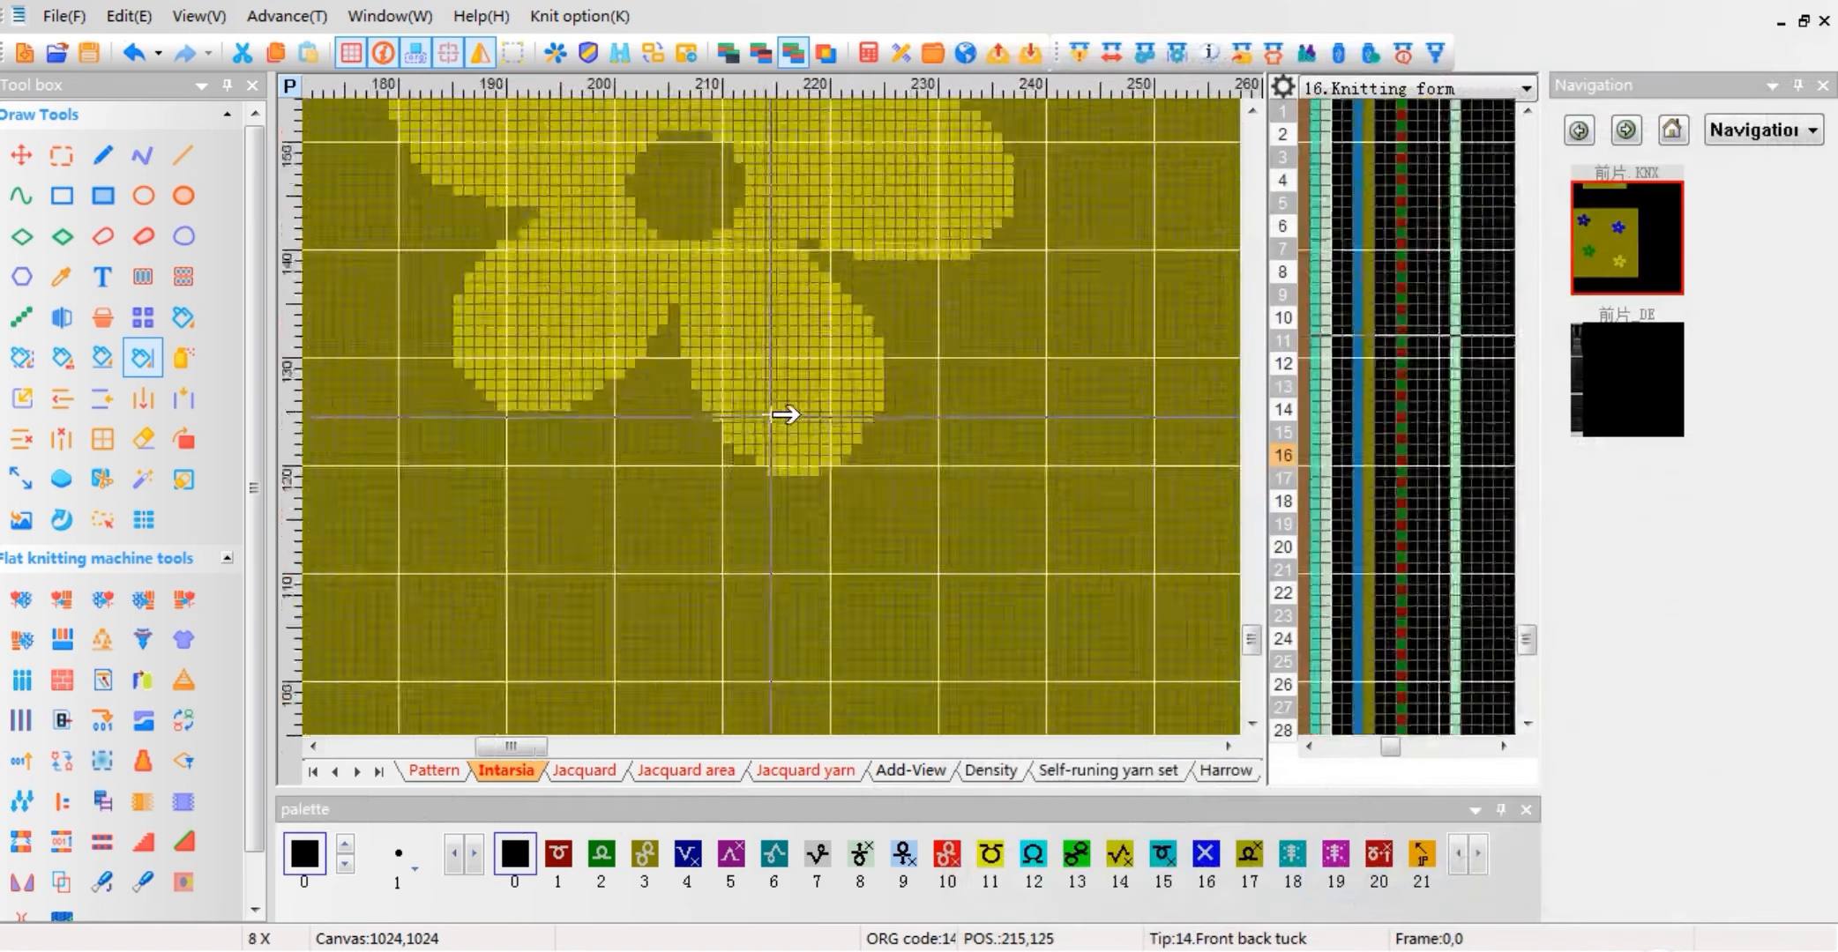
# Step: Examine the compiled pattern for the rows where partial jacquard returns to single-sided knitting
pyautogui.scroll(-4, 771, 414)
pyautogui.moveTo(603, 469); pyautogui.dragTo(601, 564)
pyautogui.scroll(10, 591, 599)
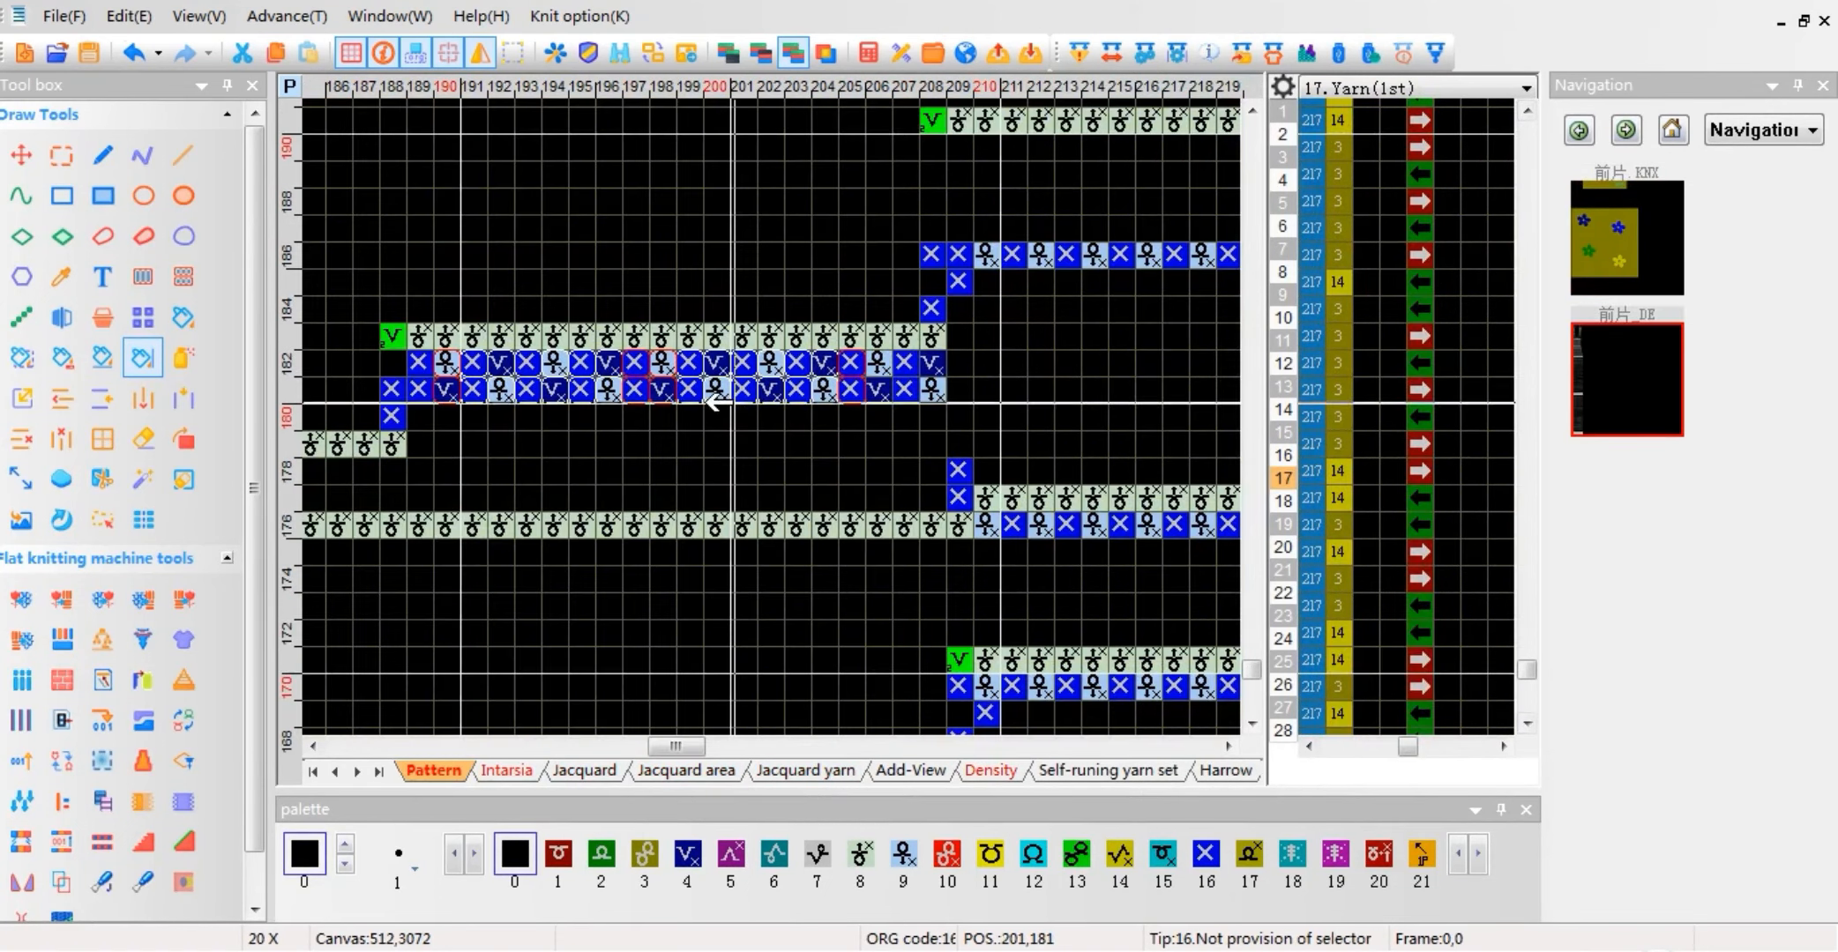
pyautogui.scroll(-7, 719, 403)
pyautogui.moveTo(692, 293); pyautogui.dragTo(716, 599)
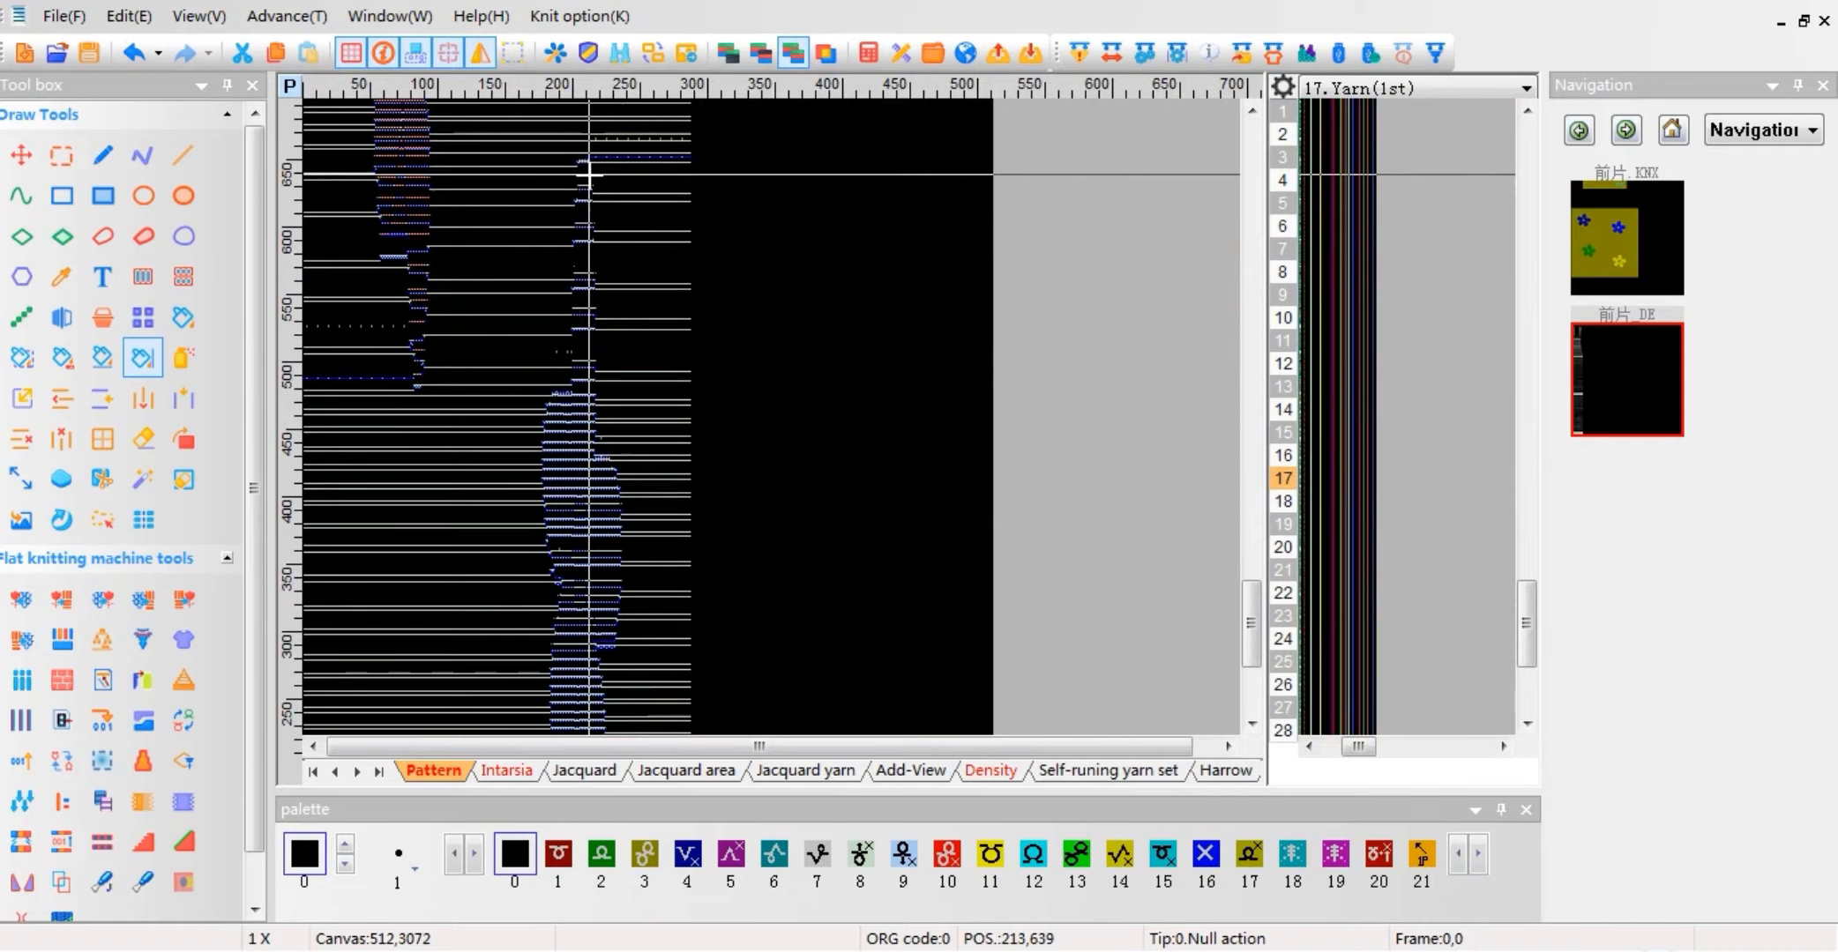
pyautogui.scroll(8, 584, 164)
pyautogui.moveTo(715, 357); pyautogui.dragTo(923, 356)
pyautogui.scroll(-8, 891, 357)
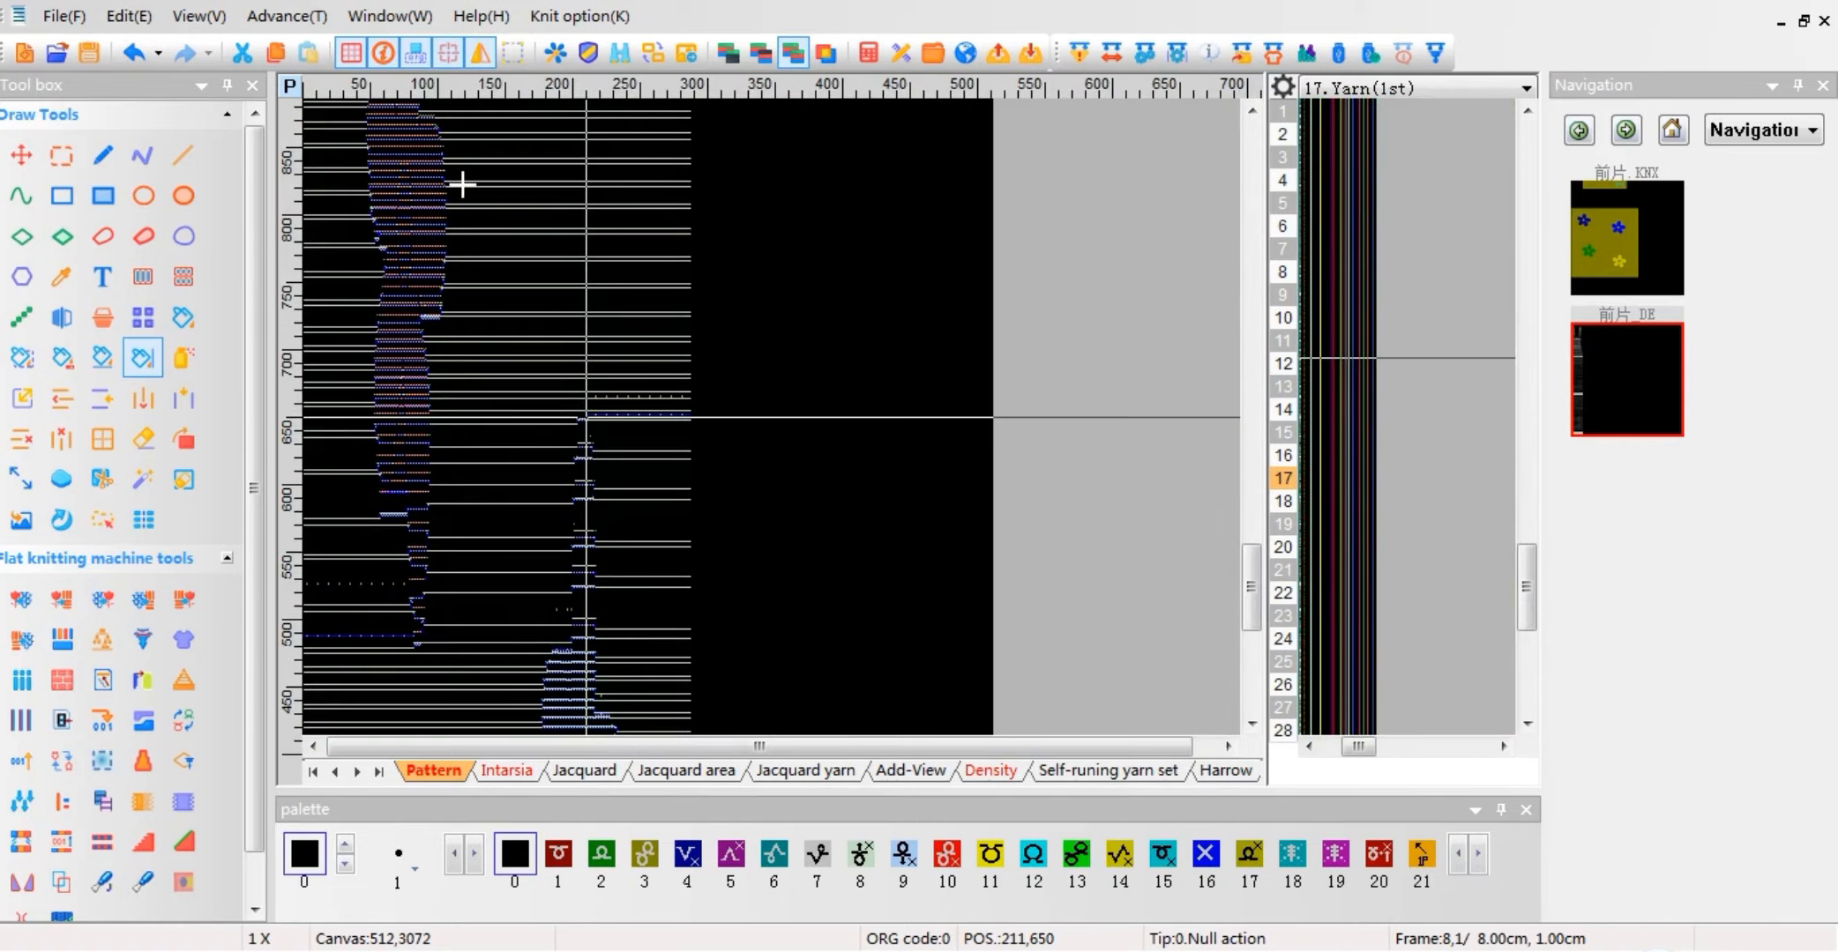
pyautogui.moveTo(462, 184); pyautogui.dragTo(410, 370)
pyautogui.scroll(8, 512, 419)
pyautogui.moveTo(713, 314); pyautogui.dragTo(917, 339)
# Step: Review the JQD to single choices in the source pattern's Jacquard compile options, keeping Transfer
pyautogui.click(1609, 222)
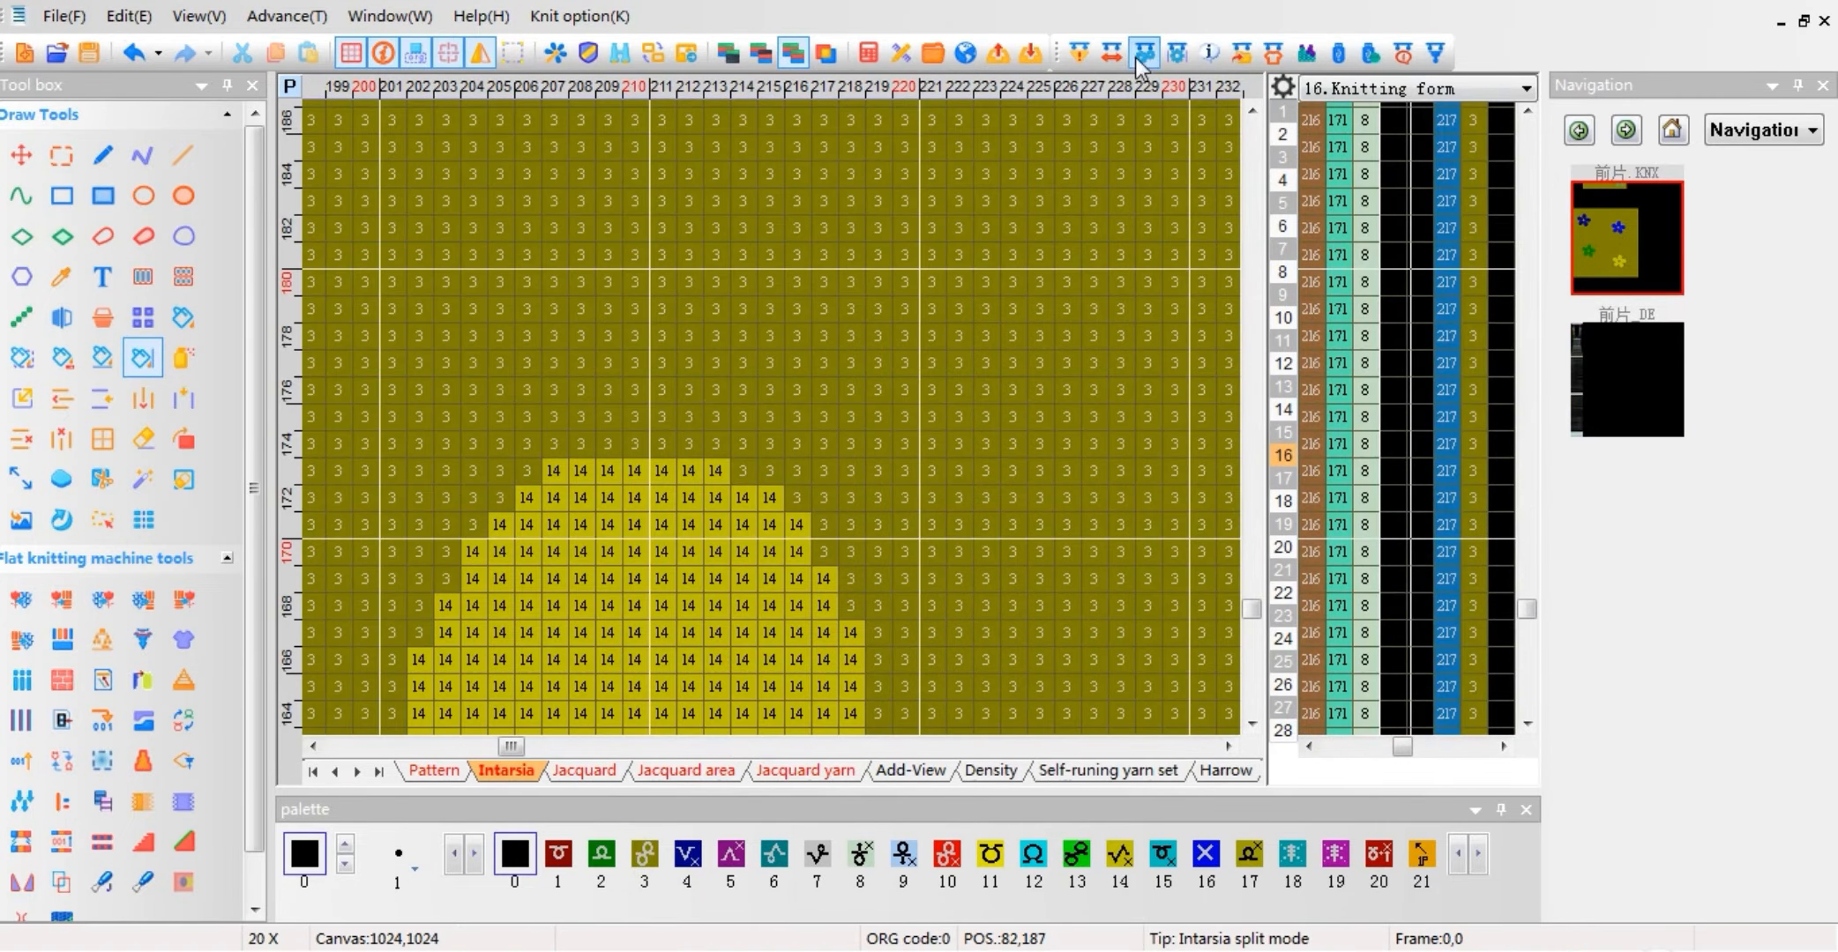
pyautogui.click(1086, 59)
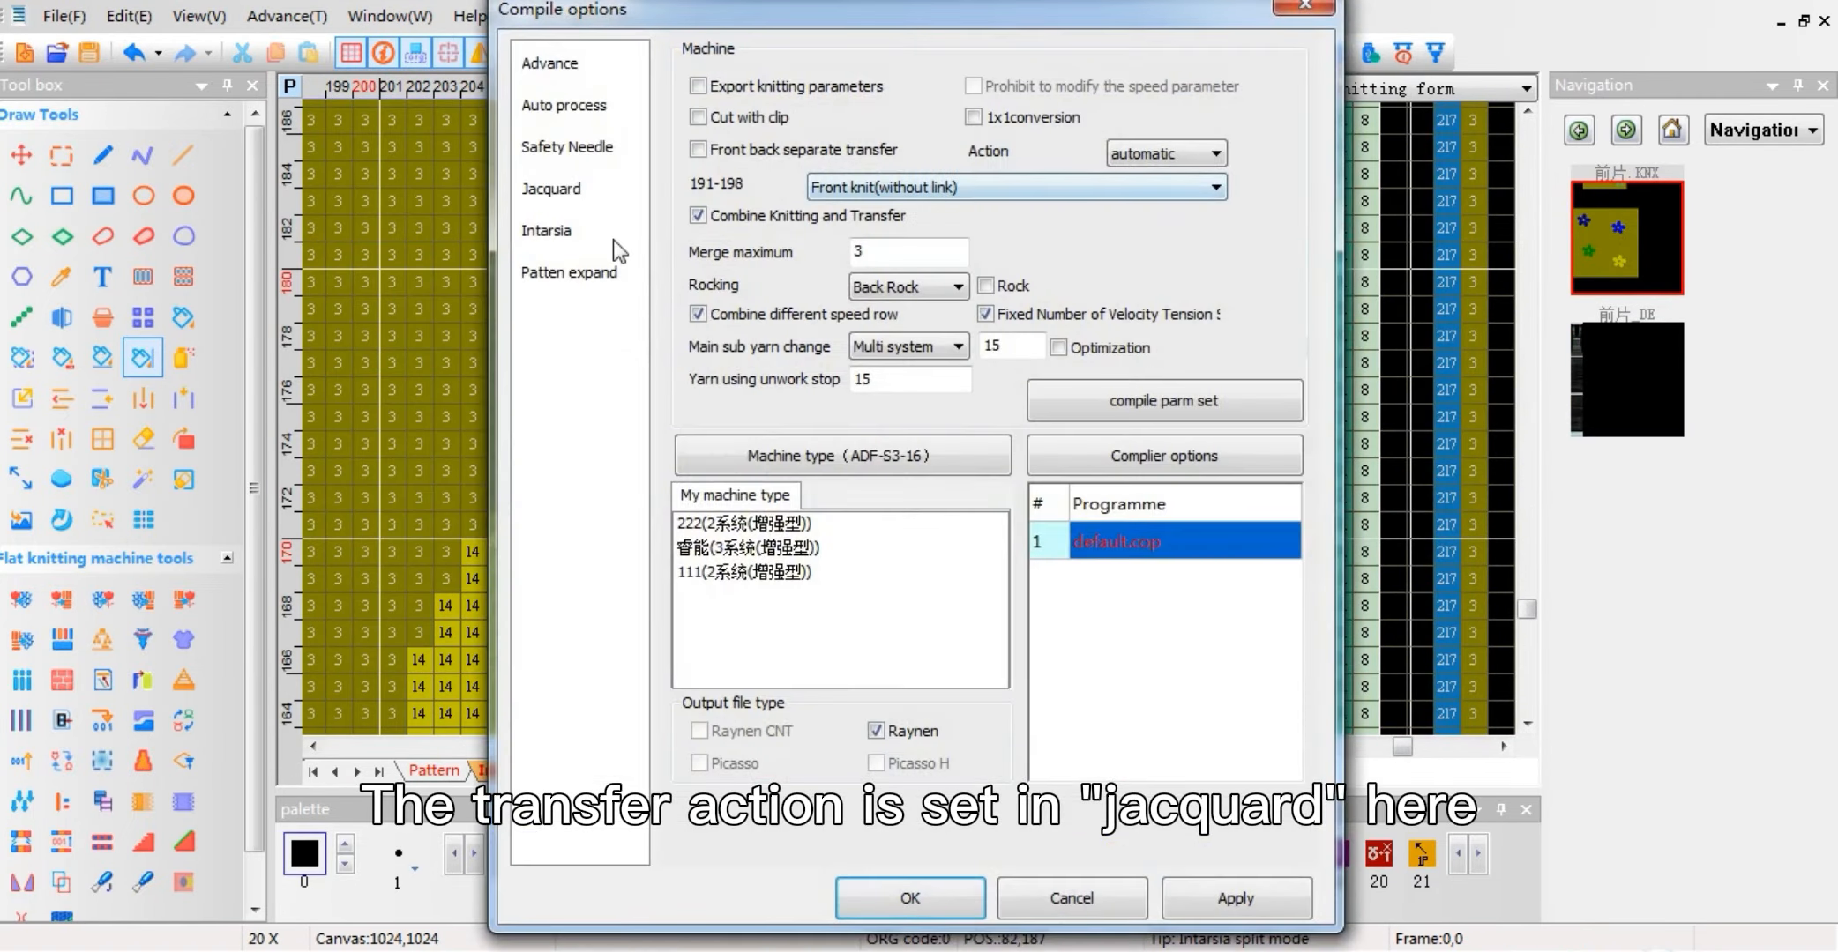
pyautogui.click(547, 189)
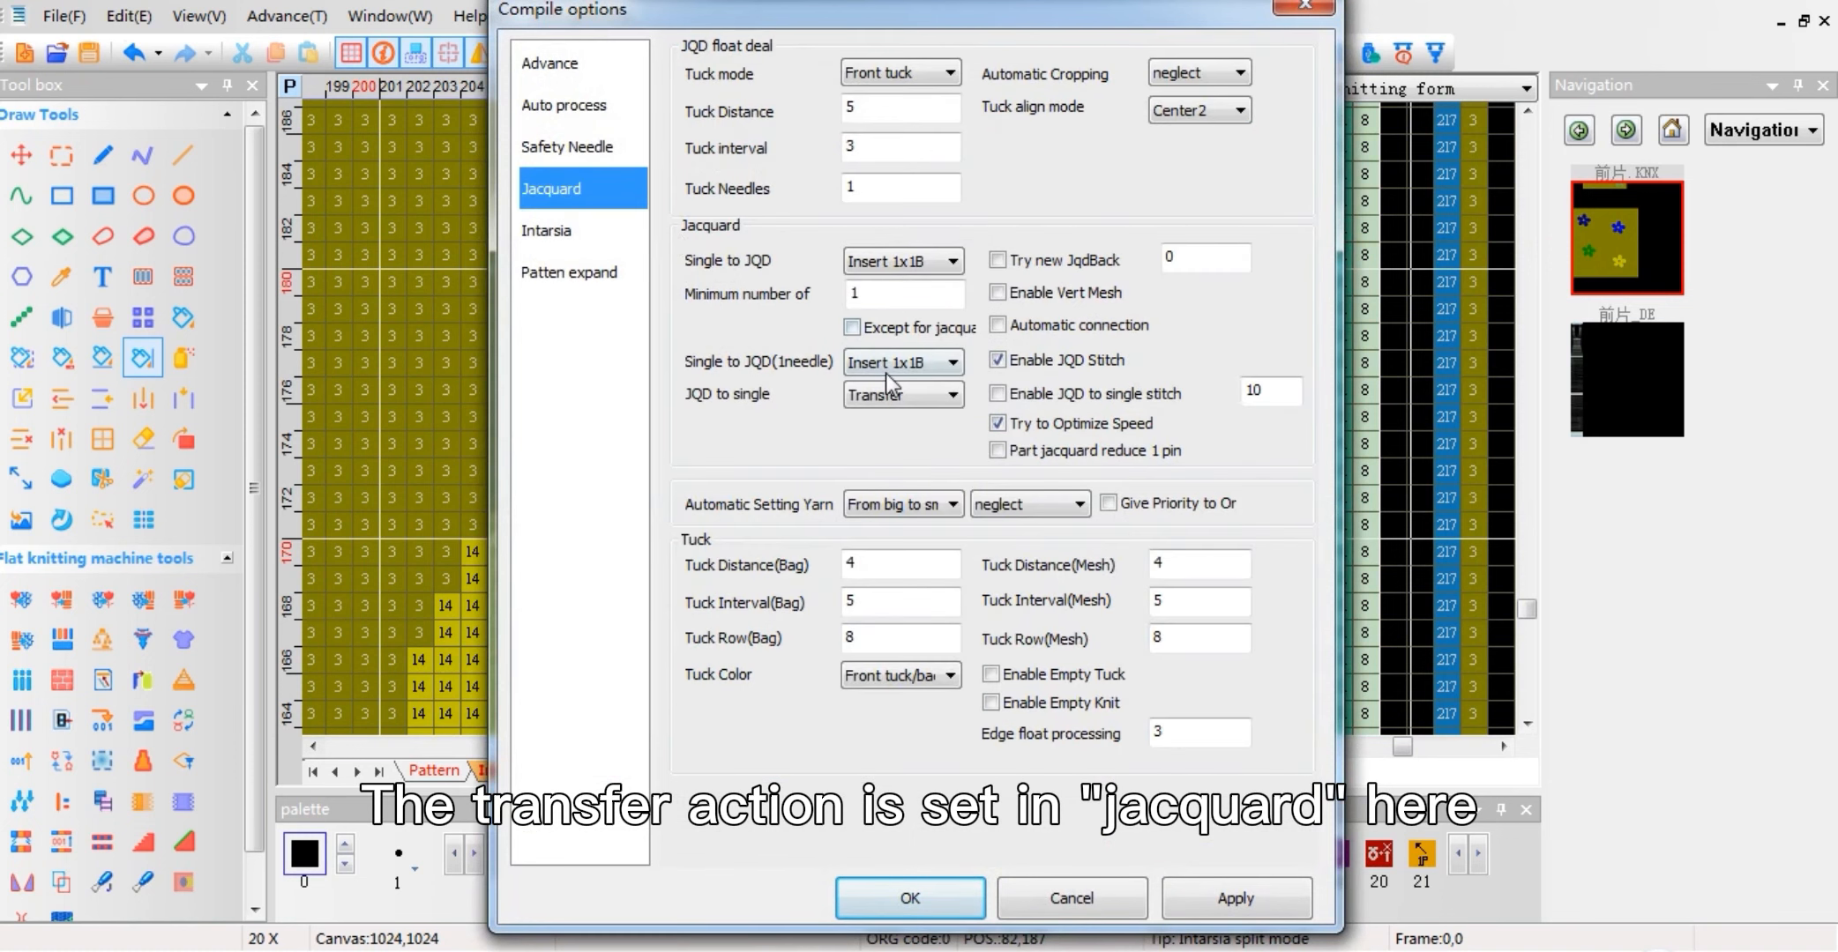
pyautogui.click(882, 394)
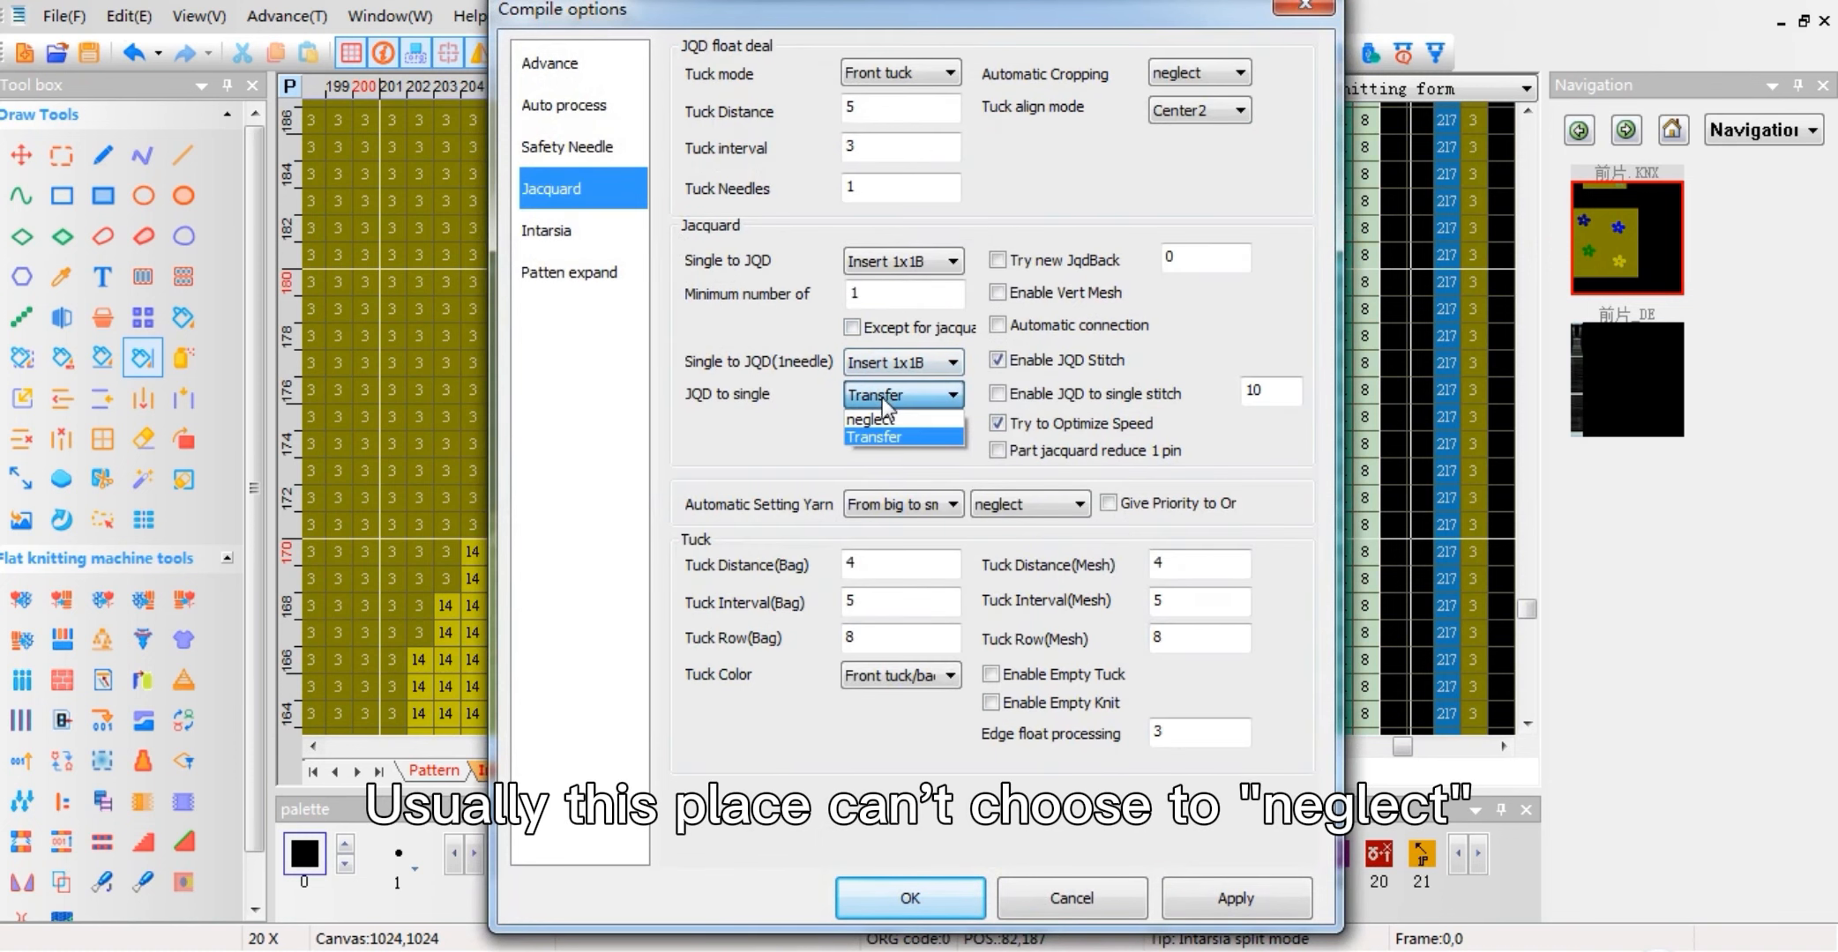
pyautogui.click(873, 441)
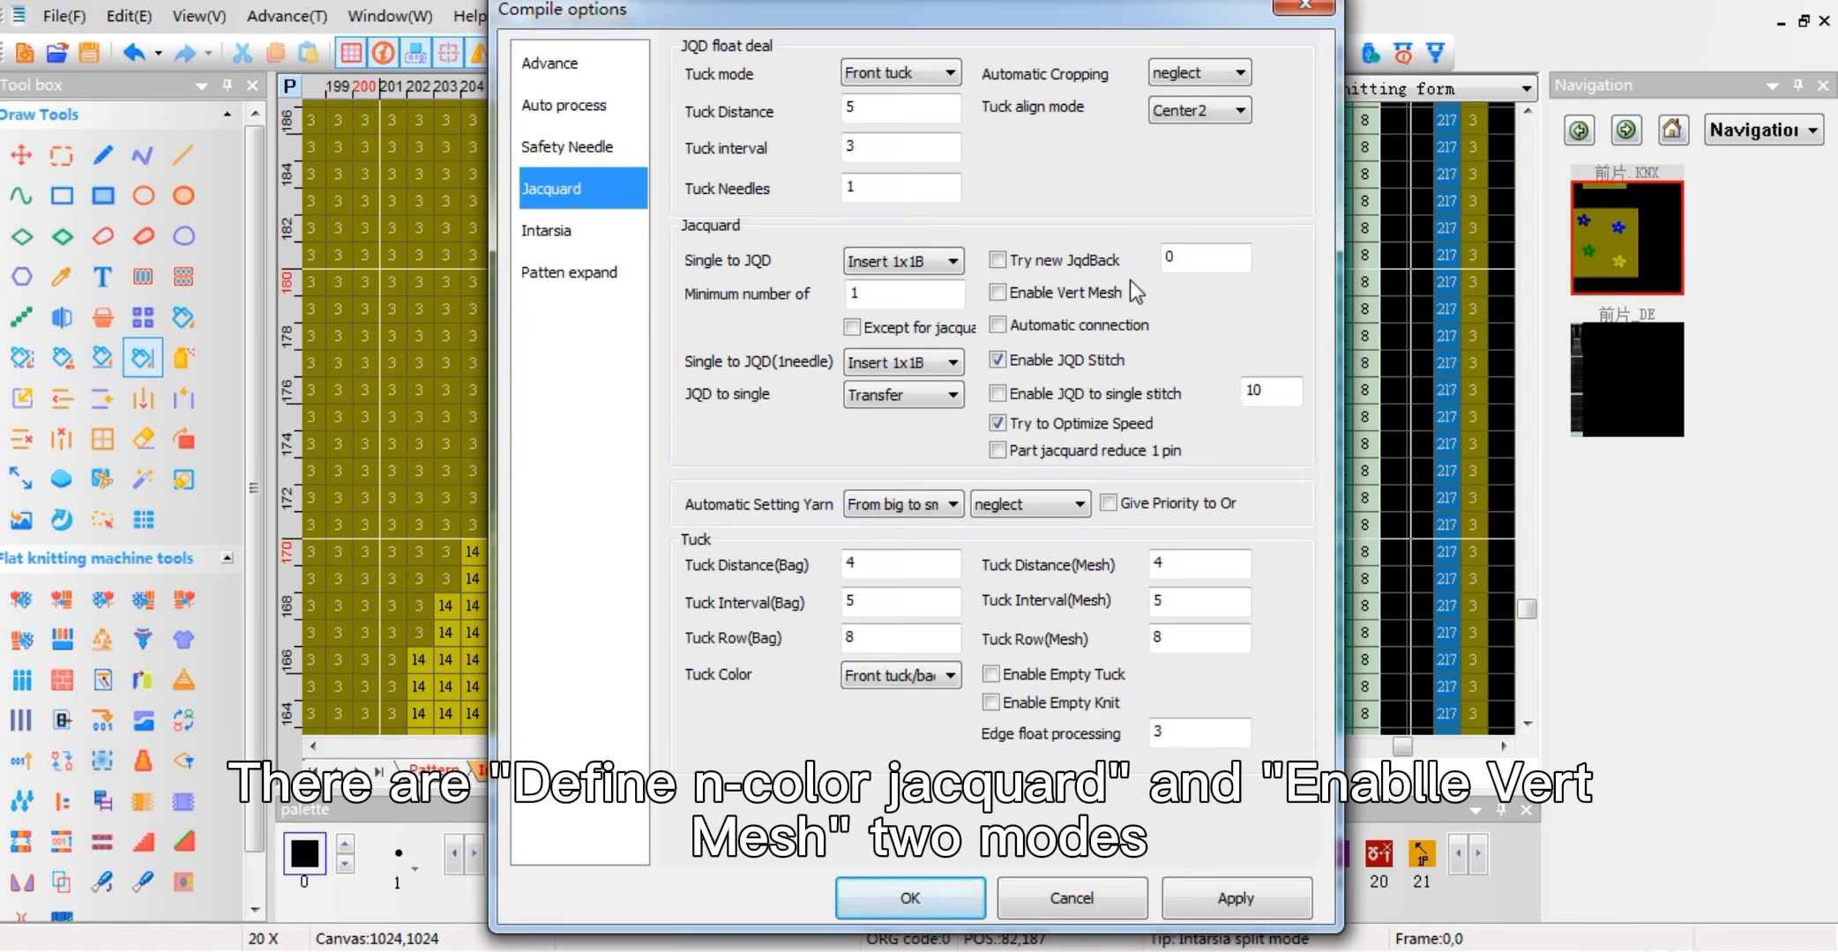
# Step: Try the Try new JqdBack option with the value 3 and toggle Enable Vert Mesh, then close the compile options without saving
pyautogui.moveTo(1179, 263); pyautogui.dragTo(1161, 261)
pyautogui.click(1134, 300)
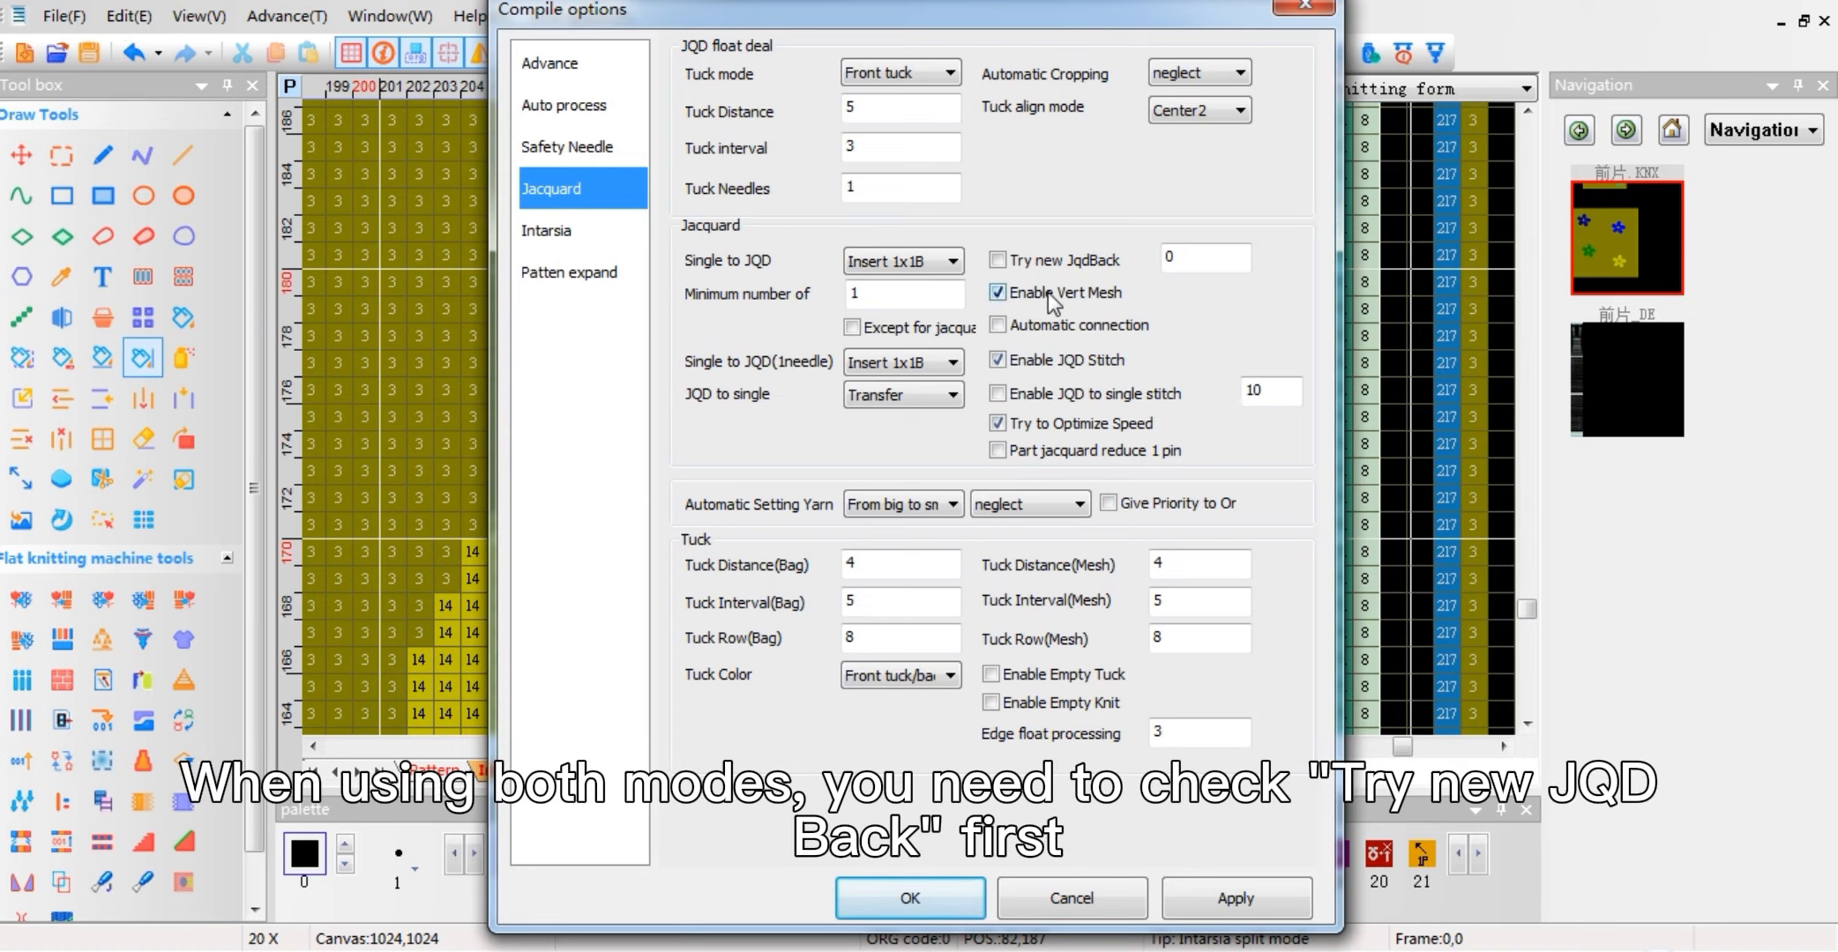
pyautogui.click(997, 261)
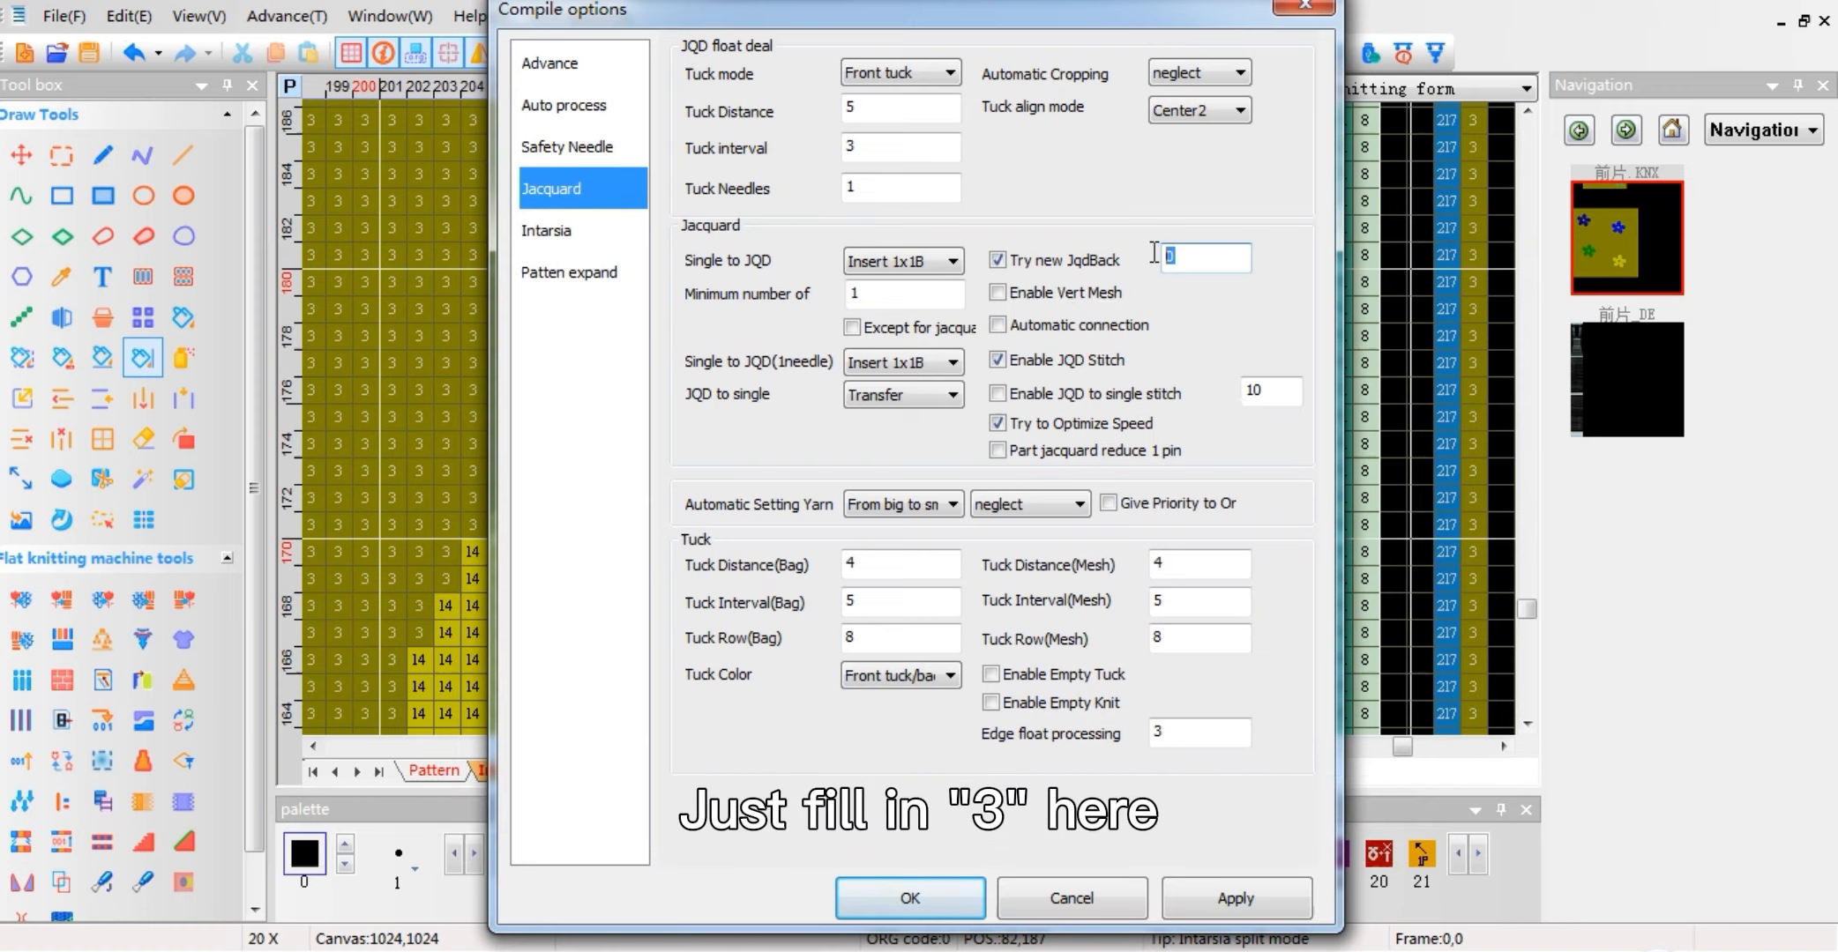
pyautogui.write('3')
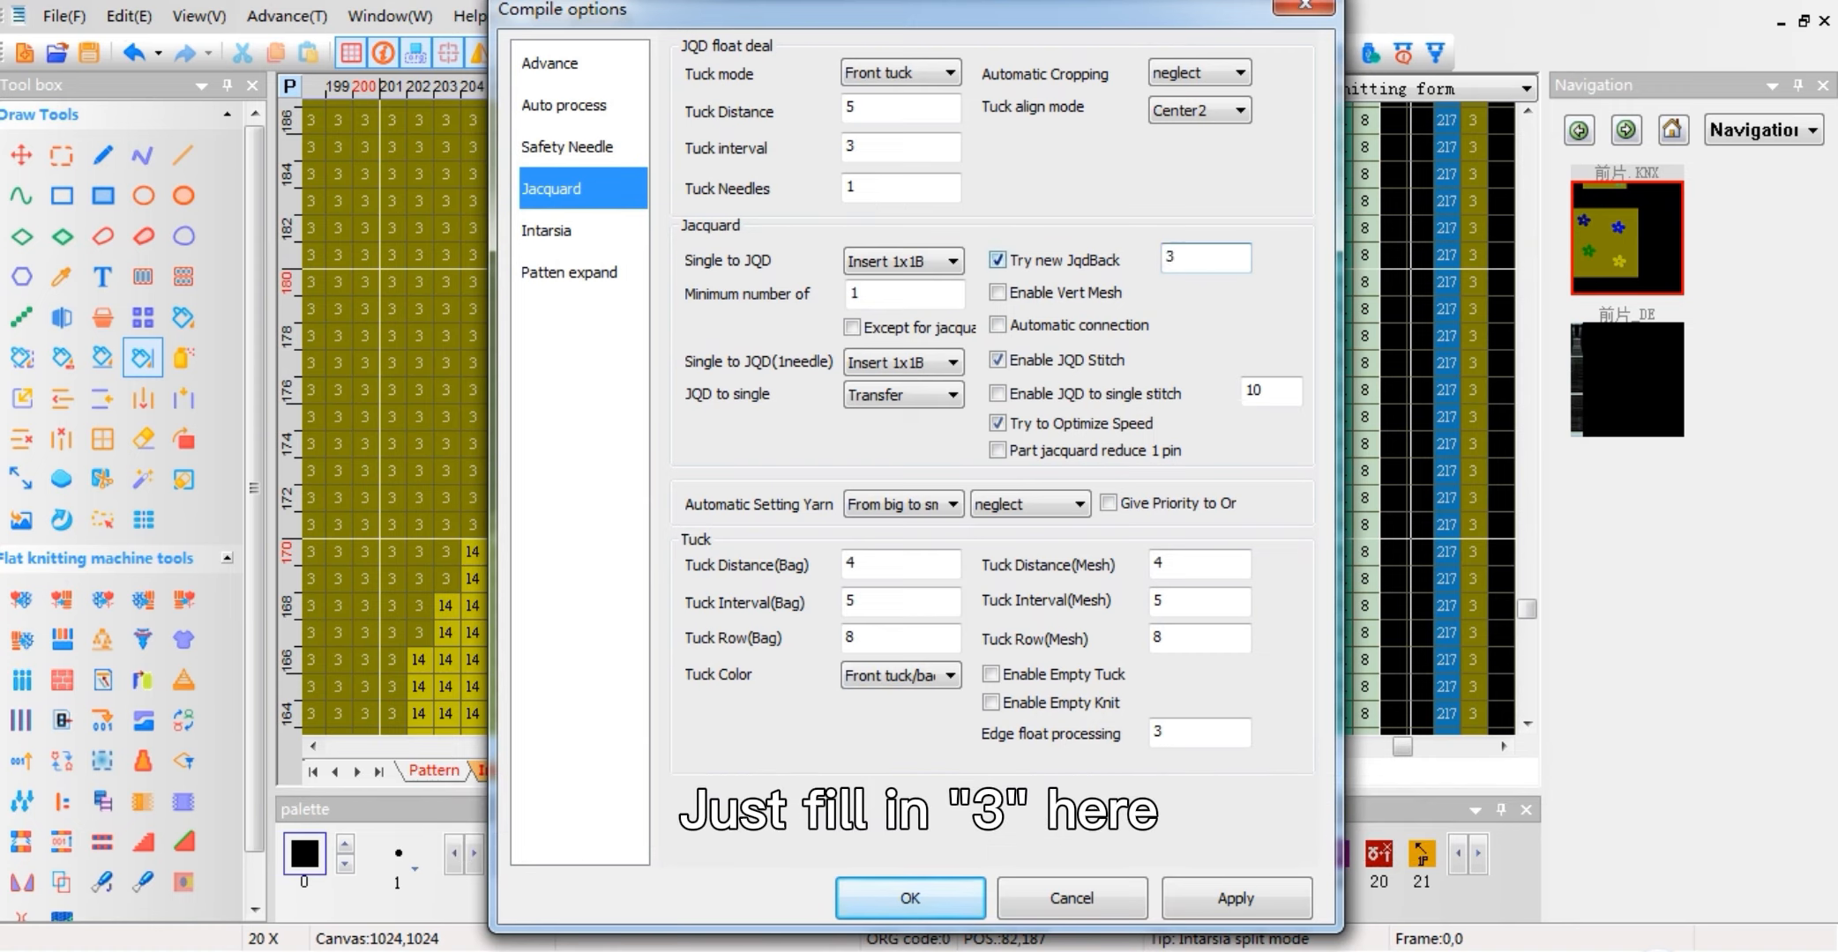
pyautogui.click(997, 293)
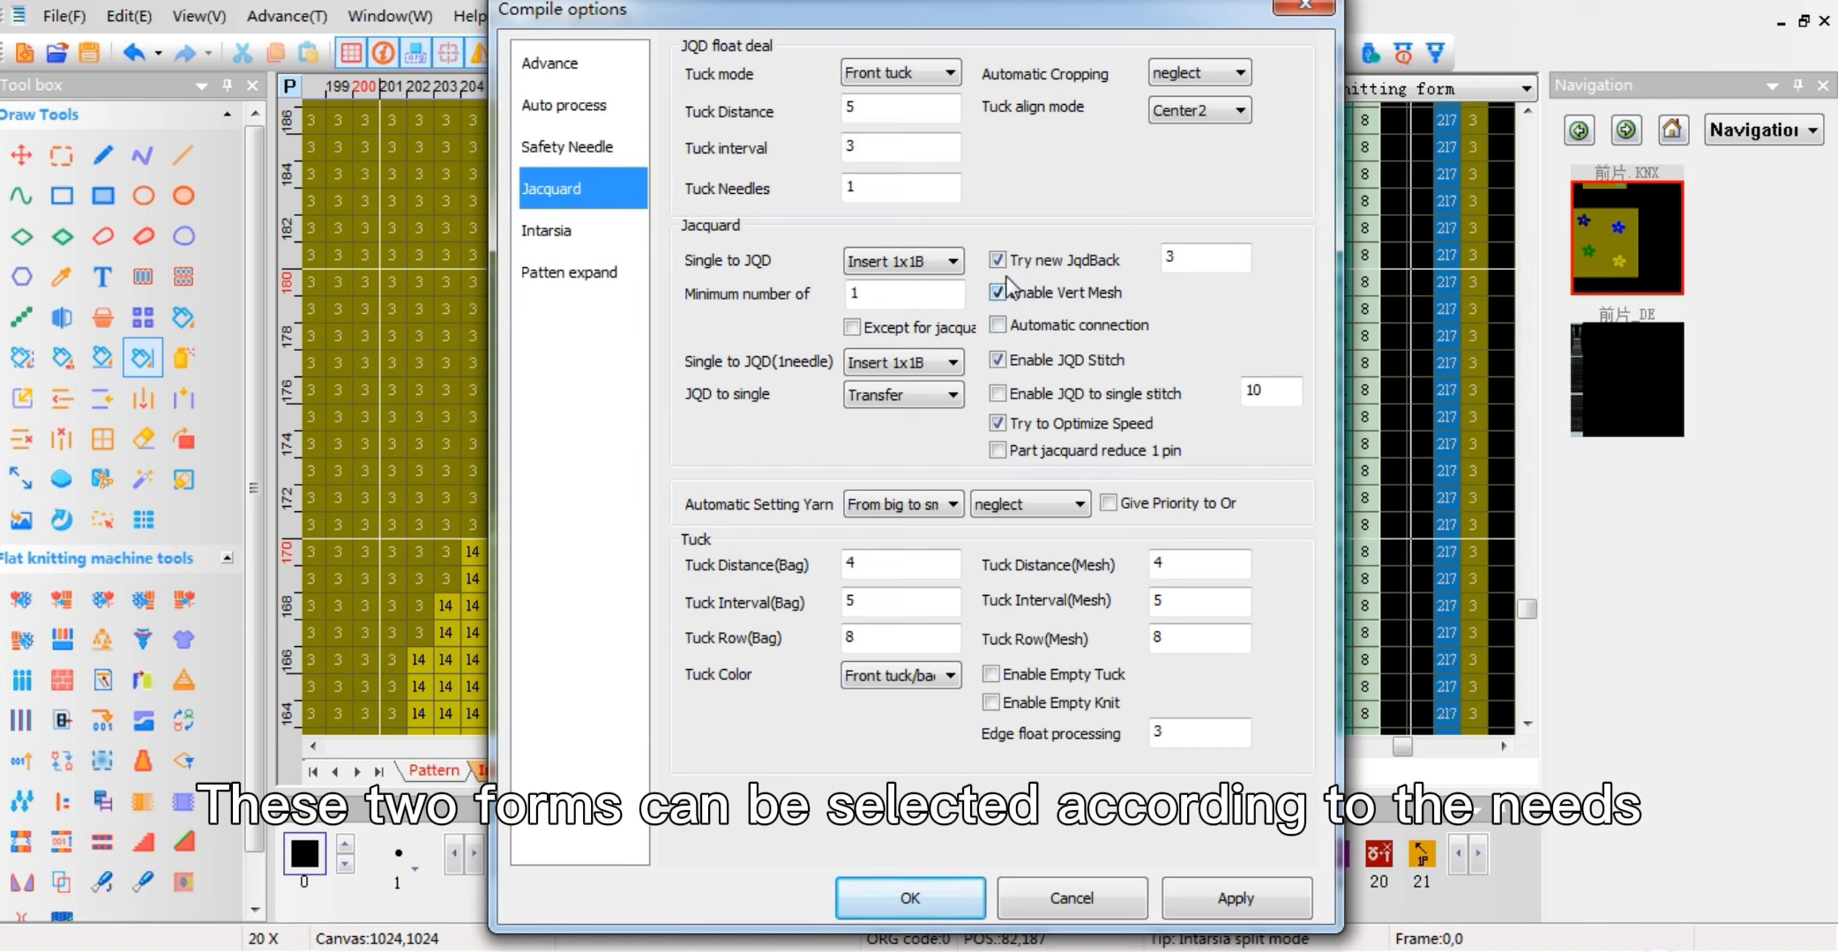
pyautogui.click(997, 293)
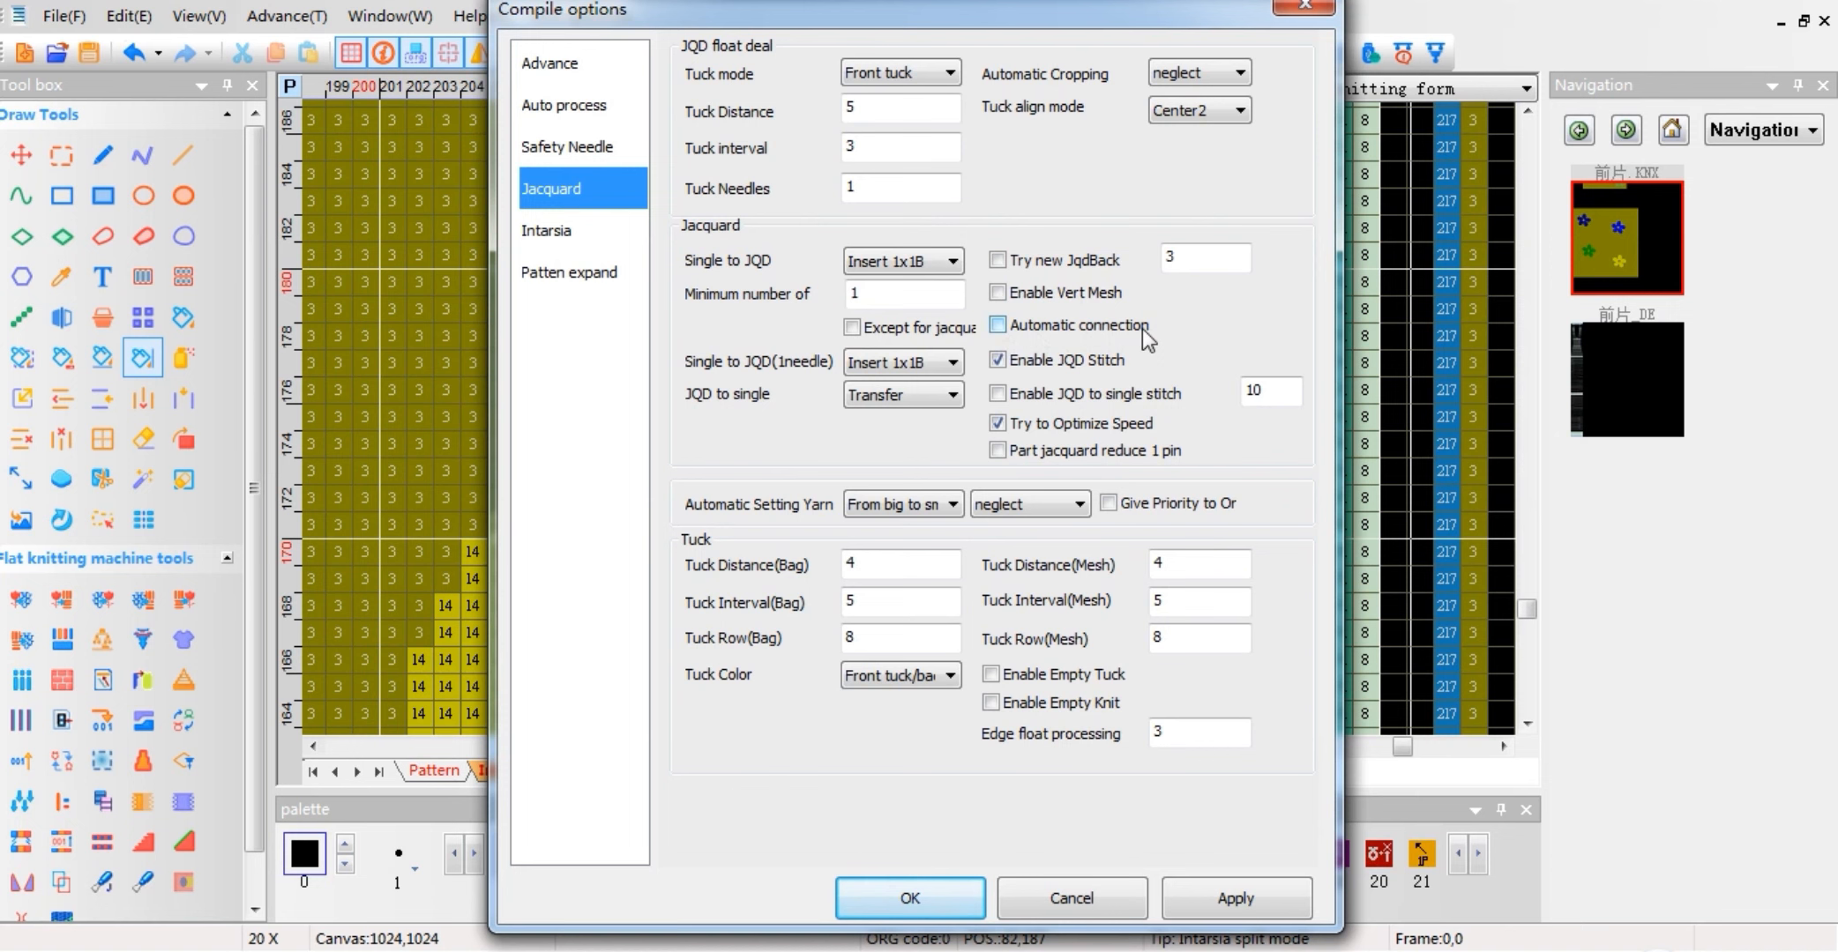
pyautogui.click(1301, 9)
# Step: Fill a rectangle 8 wide by 6 high with color 2 back knit on the Pattern layer, inside the blue flower's jacquard area
pyautogui.click(439, 770)
pyautogui.scroll(-5, 585, 564)
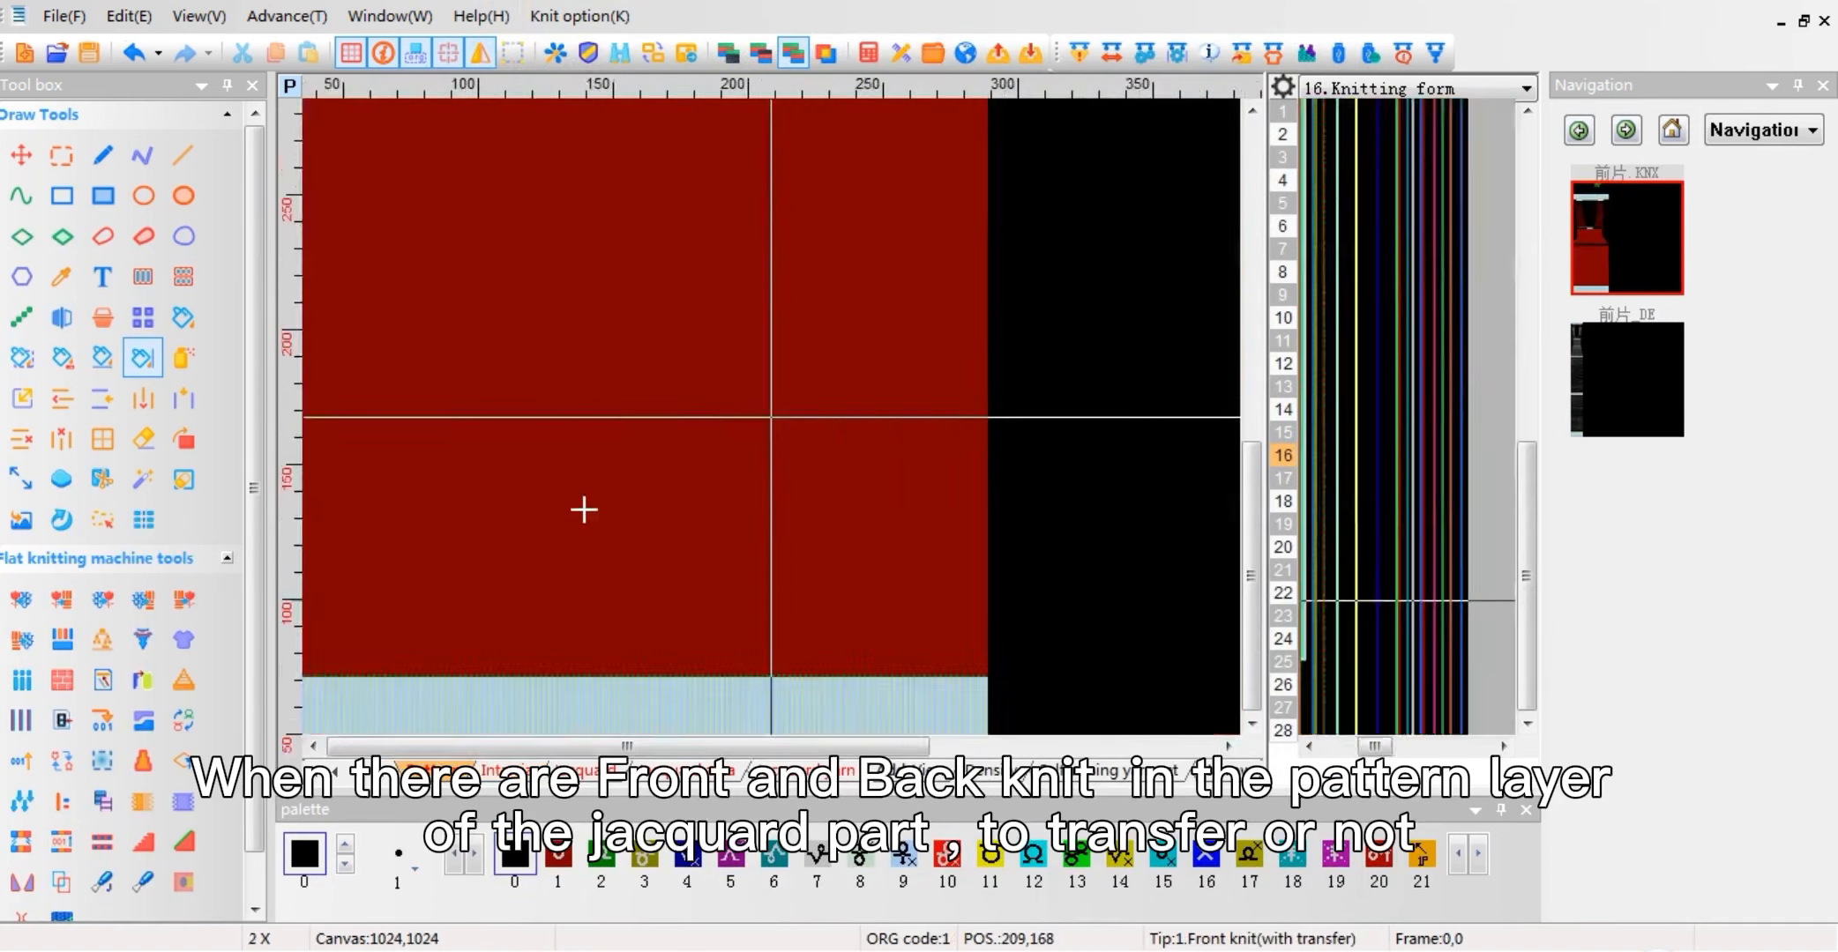
pyautogui.scroll(-1, 583, 509)
pyautogui.click(507, 769)
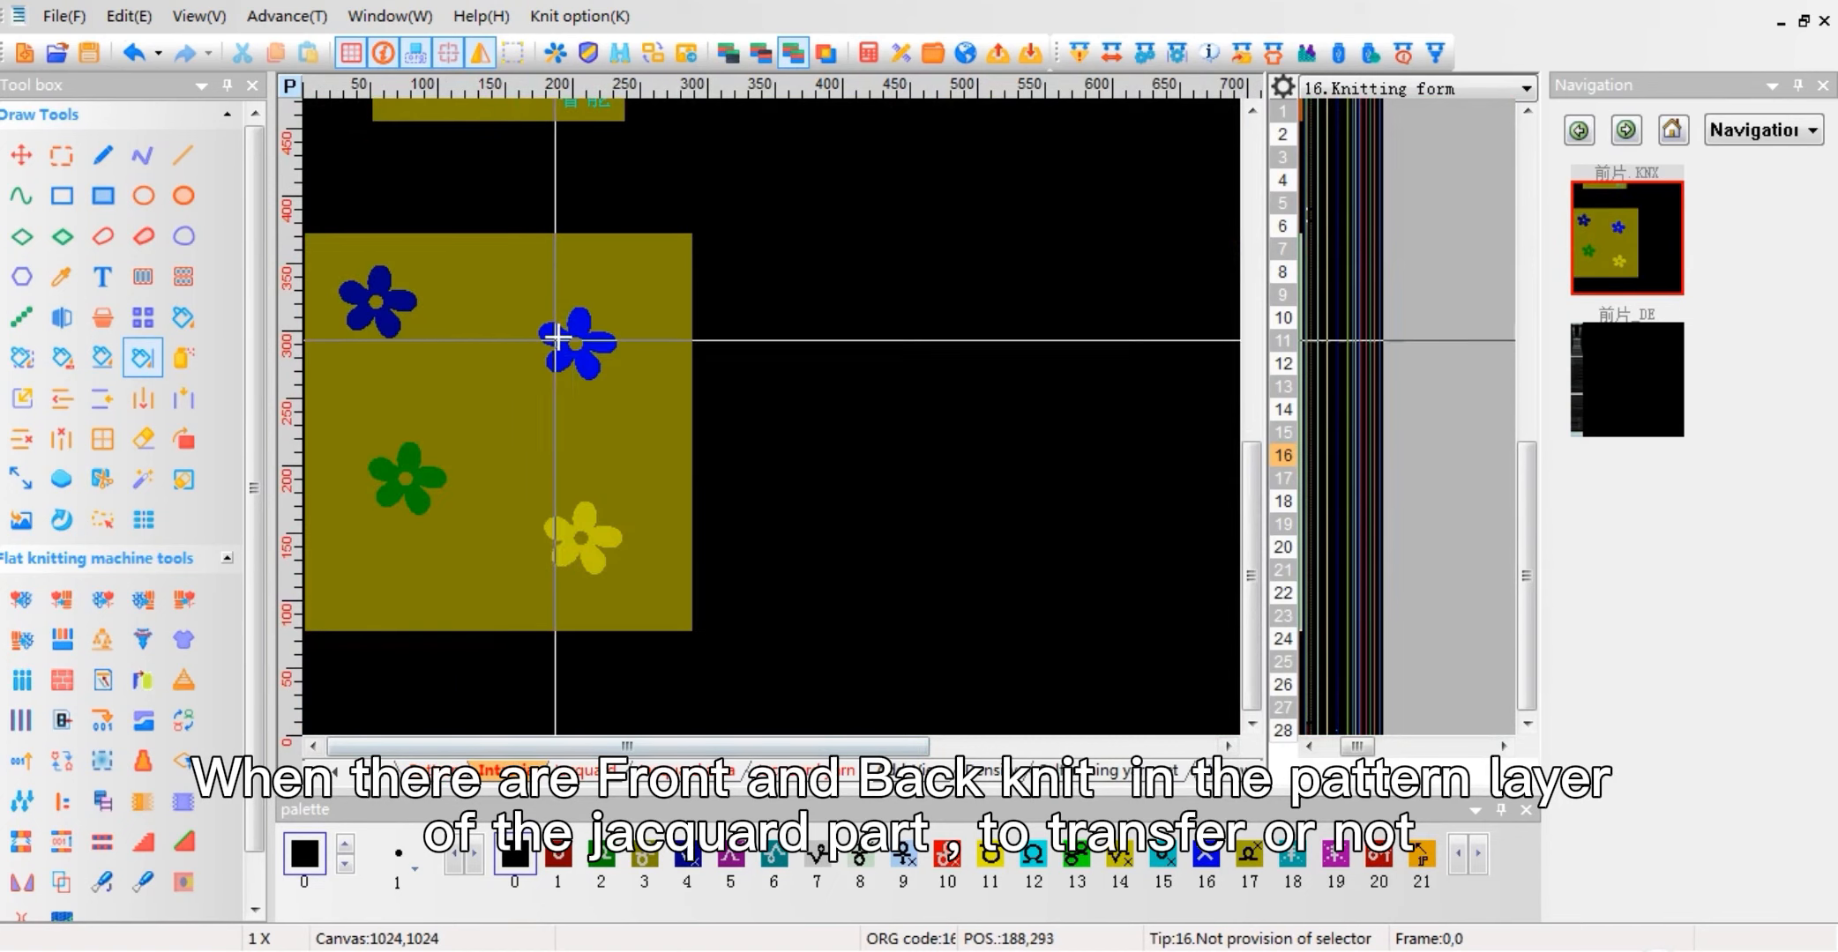
pyautogui.scroll(5, 574, 327)
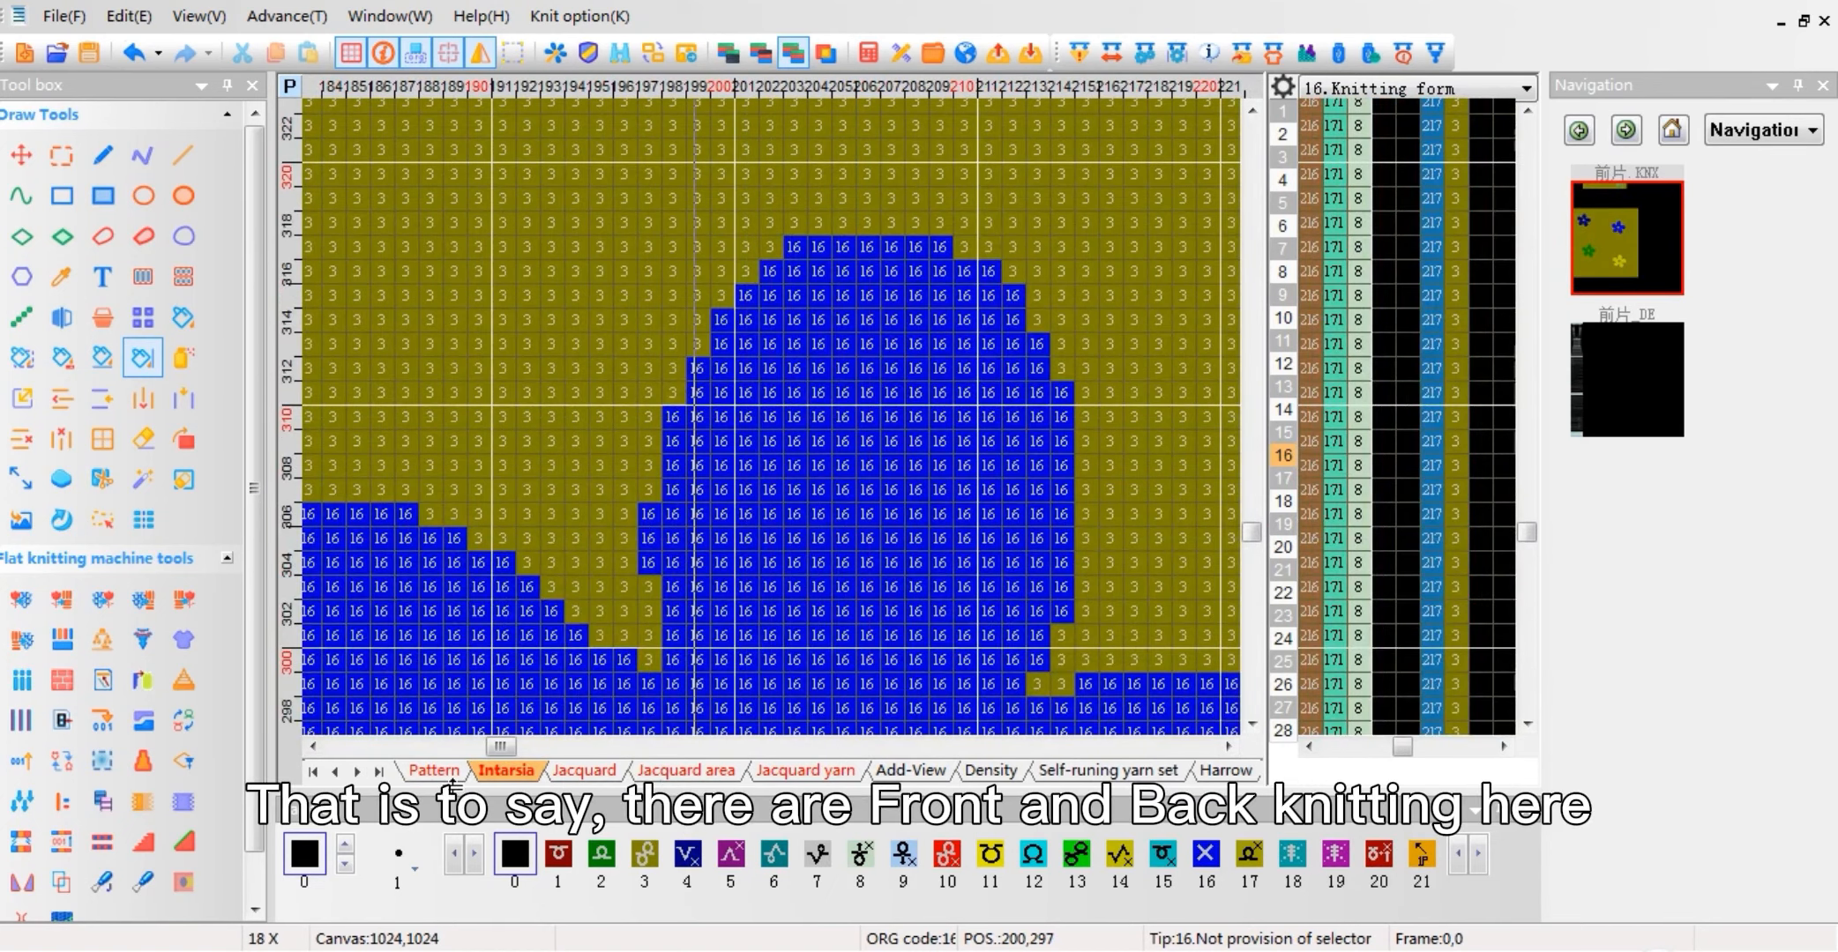
pyautogui.click(434, 770)
pyautogui.click(103, 195)
pyautogui.moveTo(714, 393); pyautogui.dragTo(902, 517)
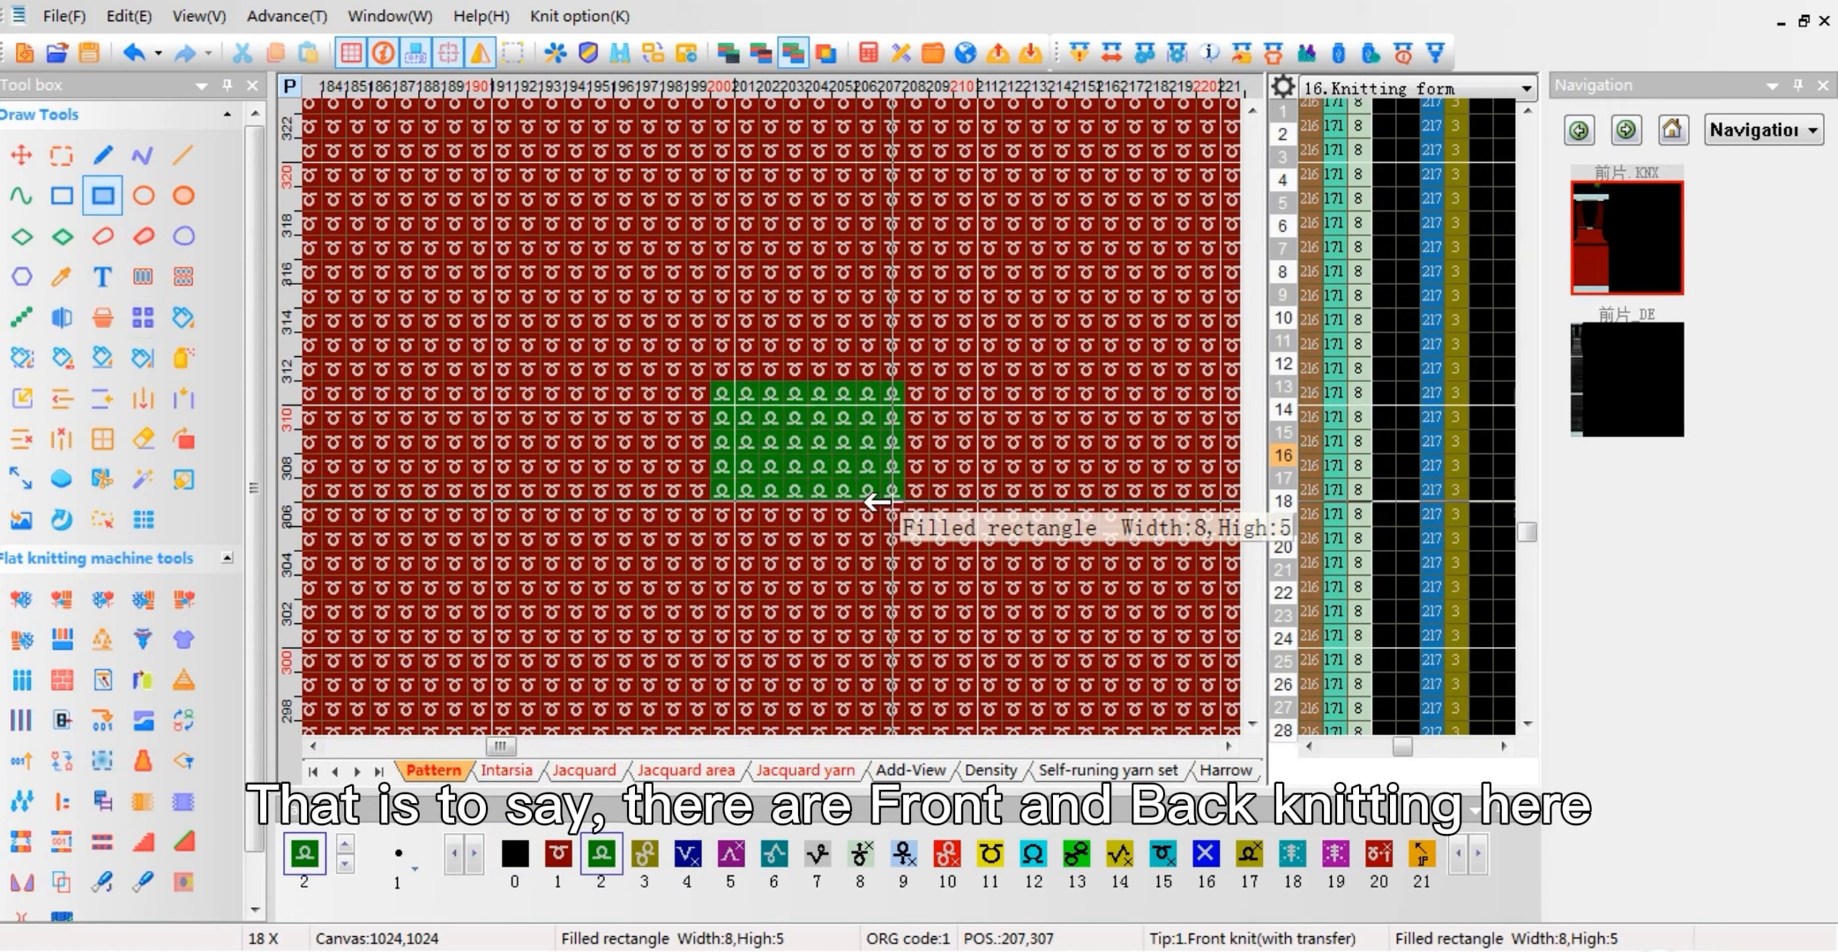
pyautogui.click(520, 770)
pyautogui.click(434, 770)
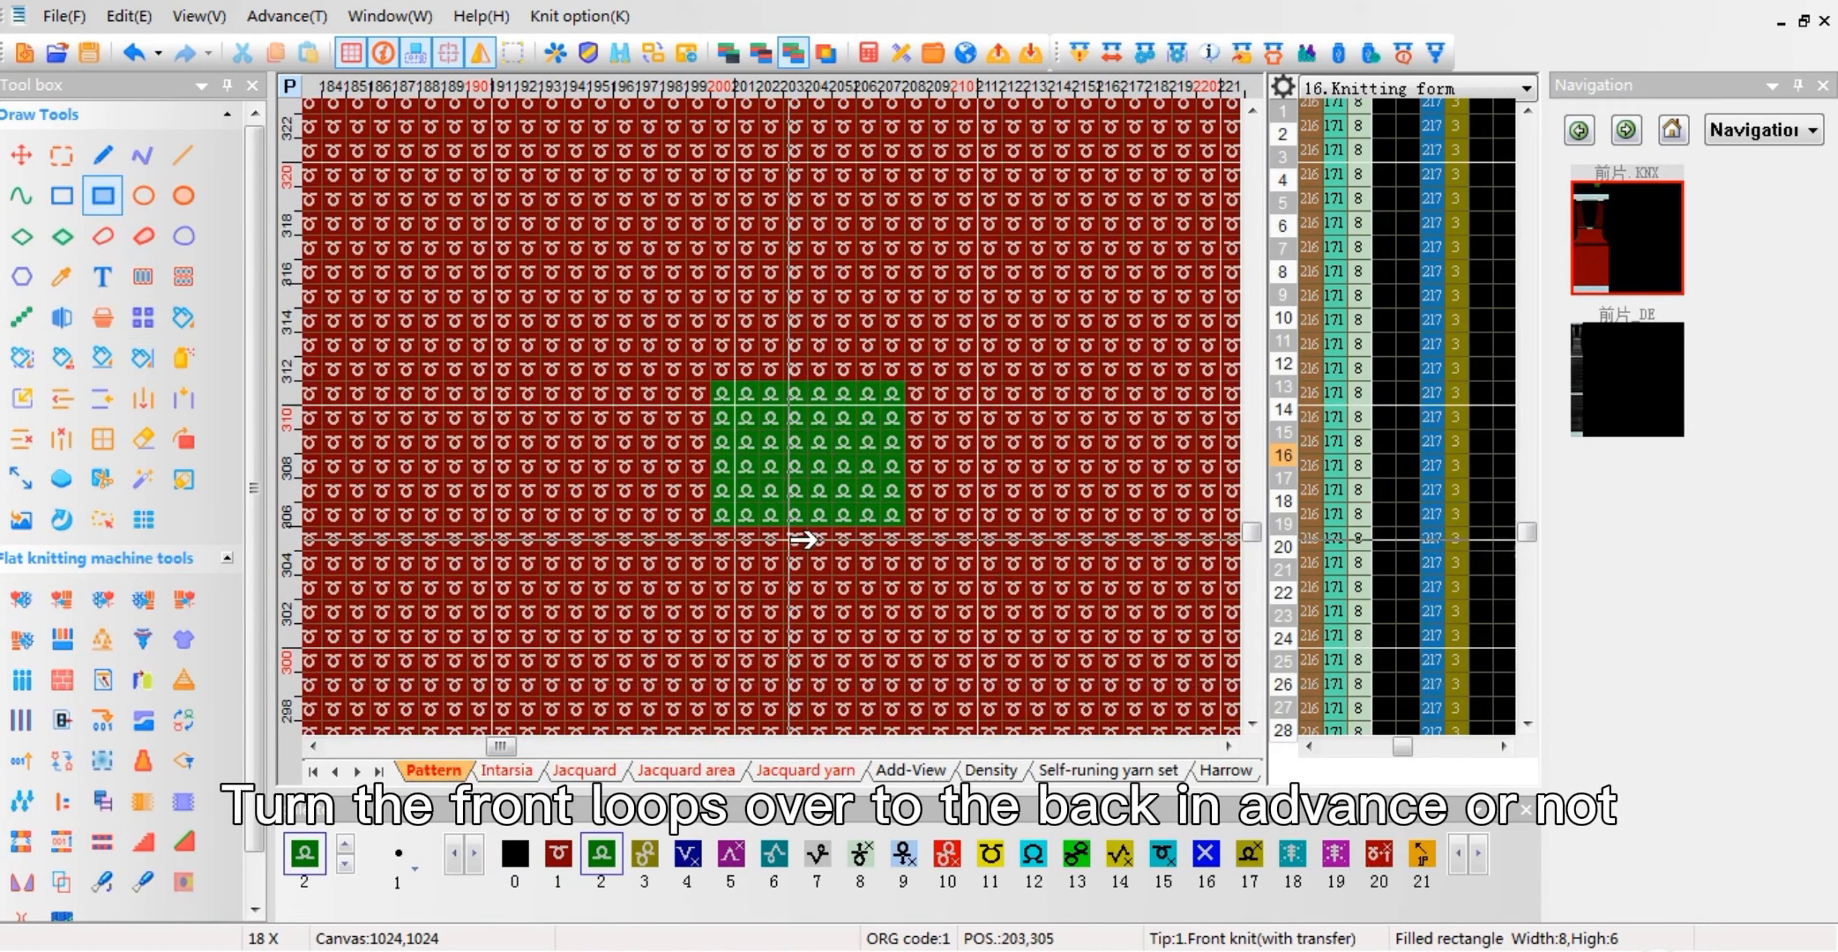
pyautogui.click(787, 513)
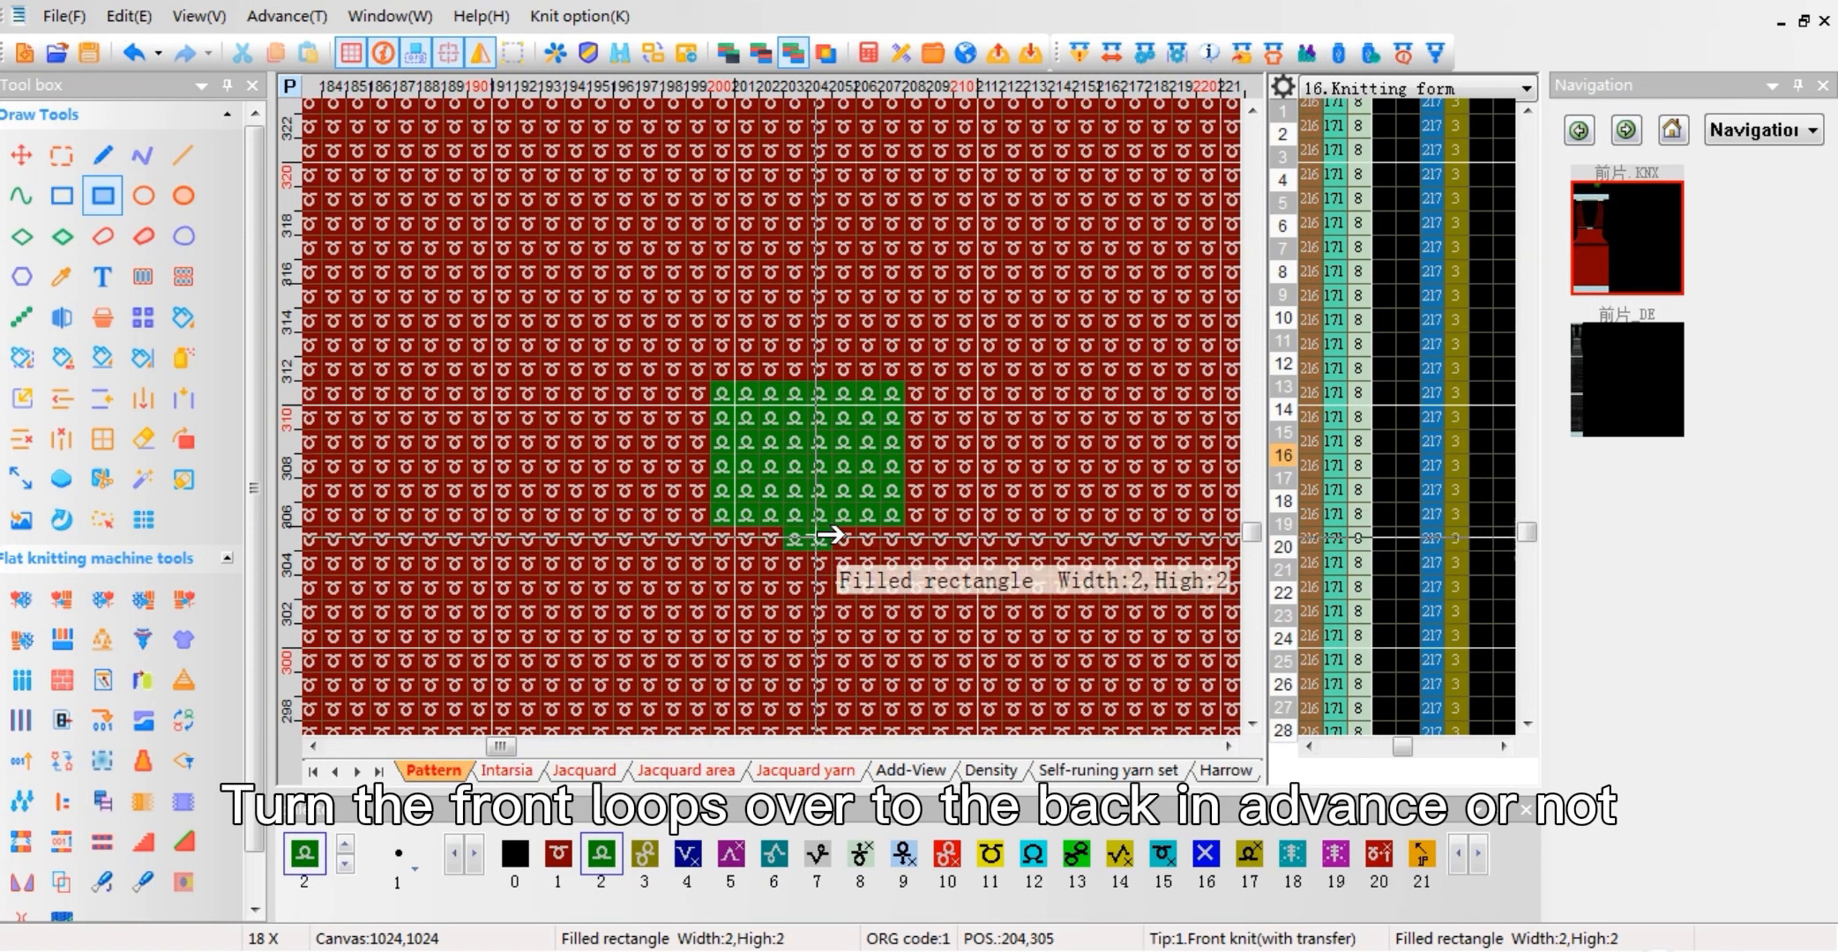
pyautogui.rightClick(815, 531)
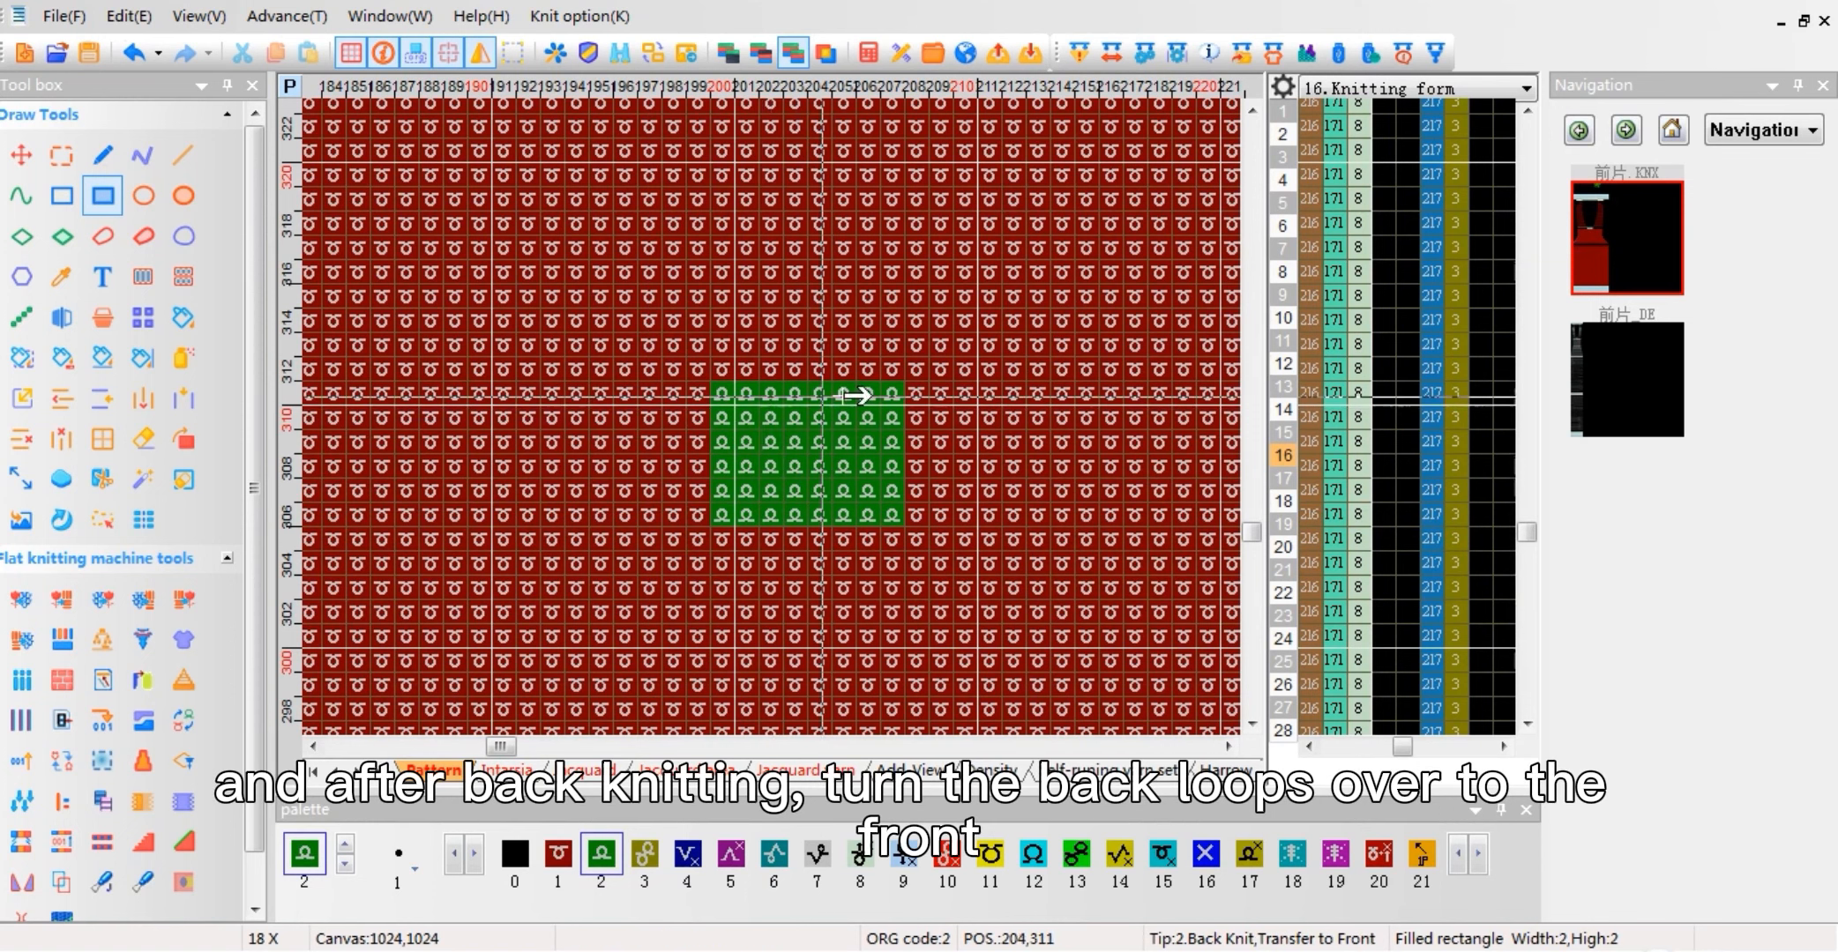
# Step: Enable Automatic connection in the Jacquard compile options, compile the pattern and open the compiled result
pyautogui.click(1080, 53)
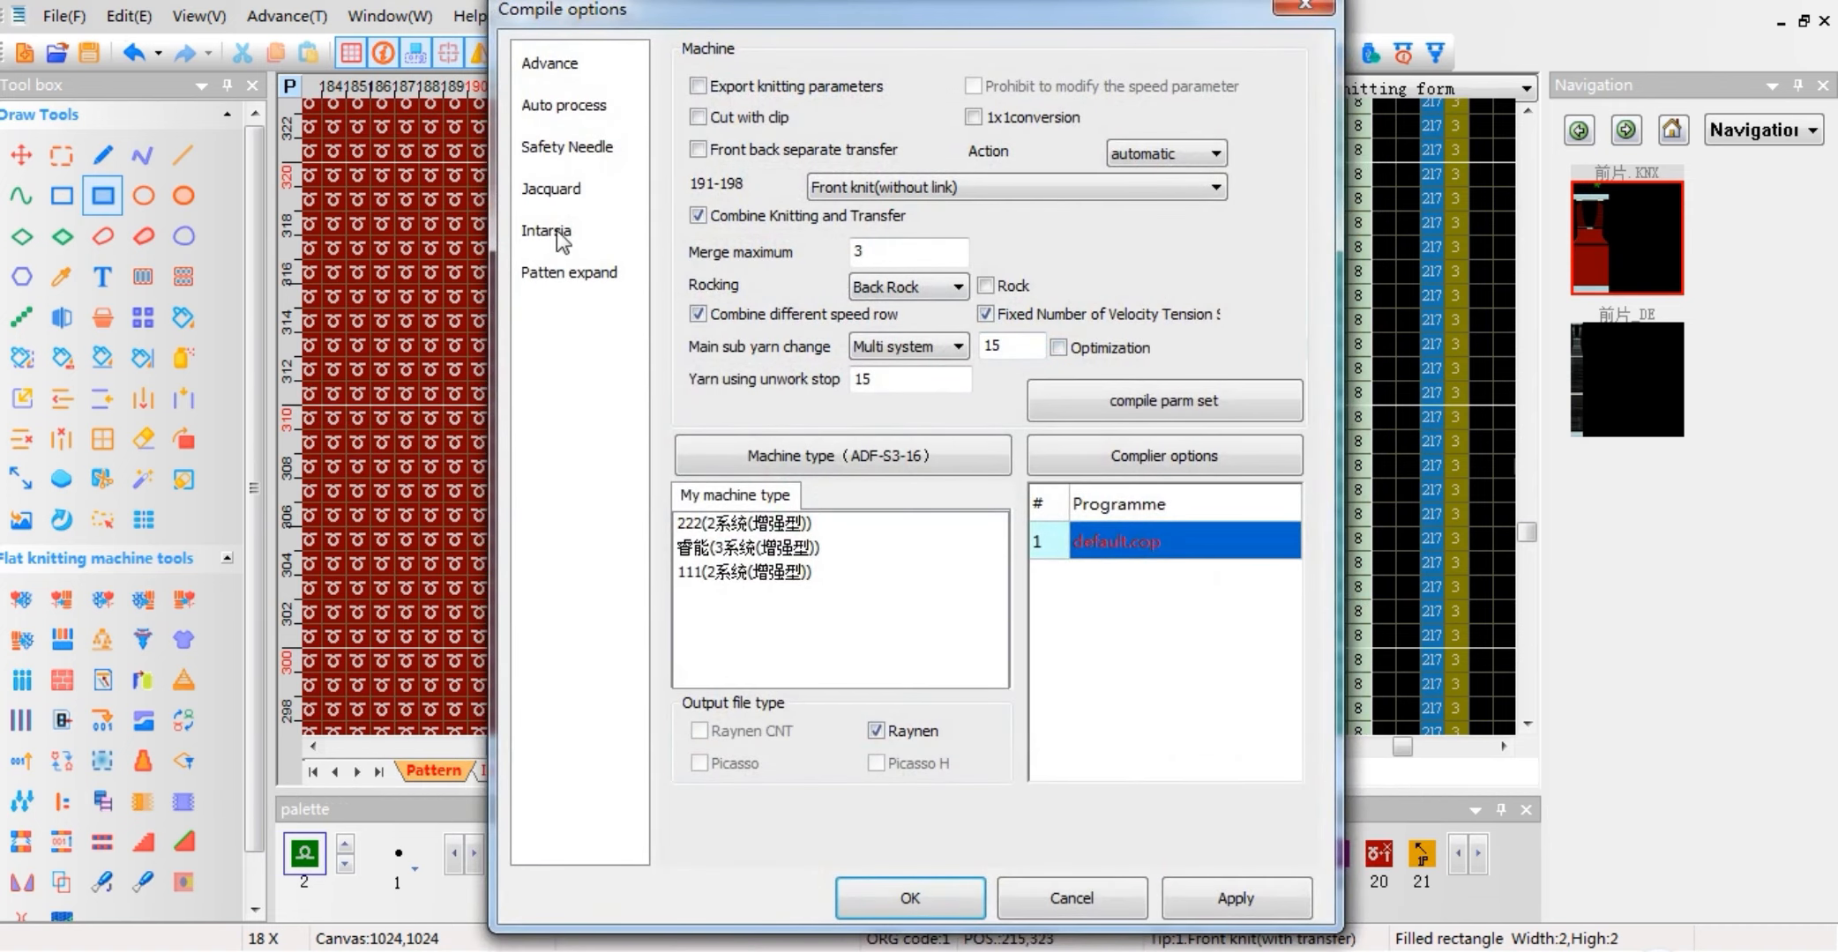
pyautogui.click(558, 196)
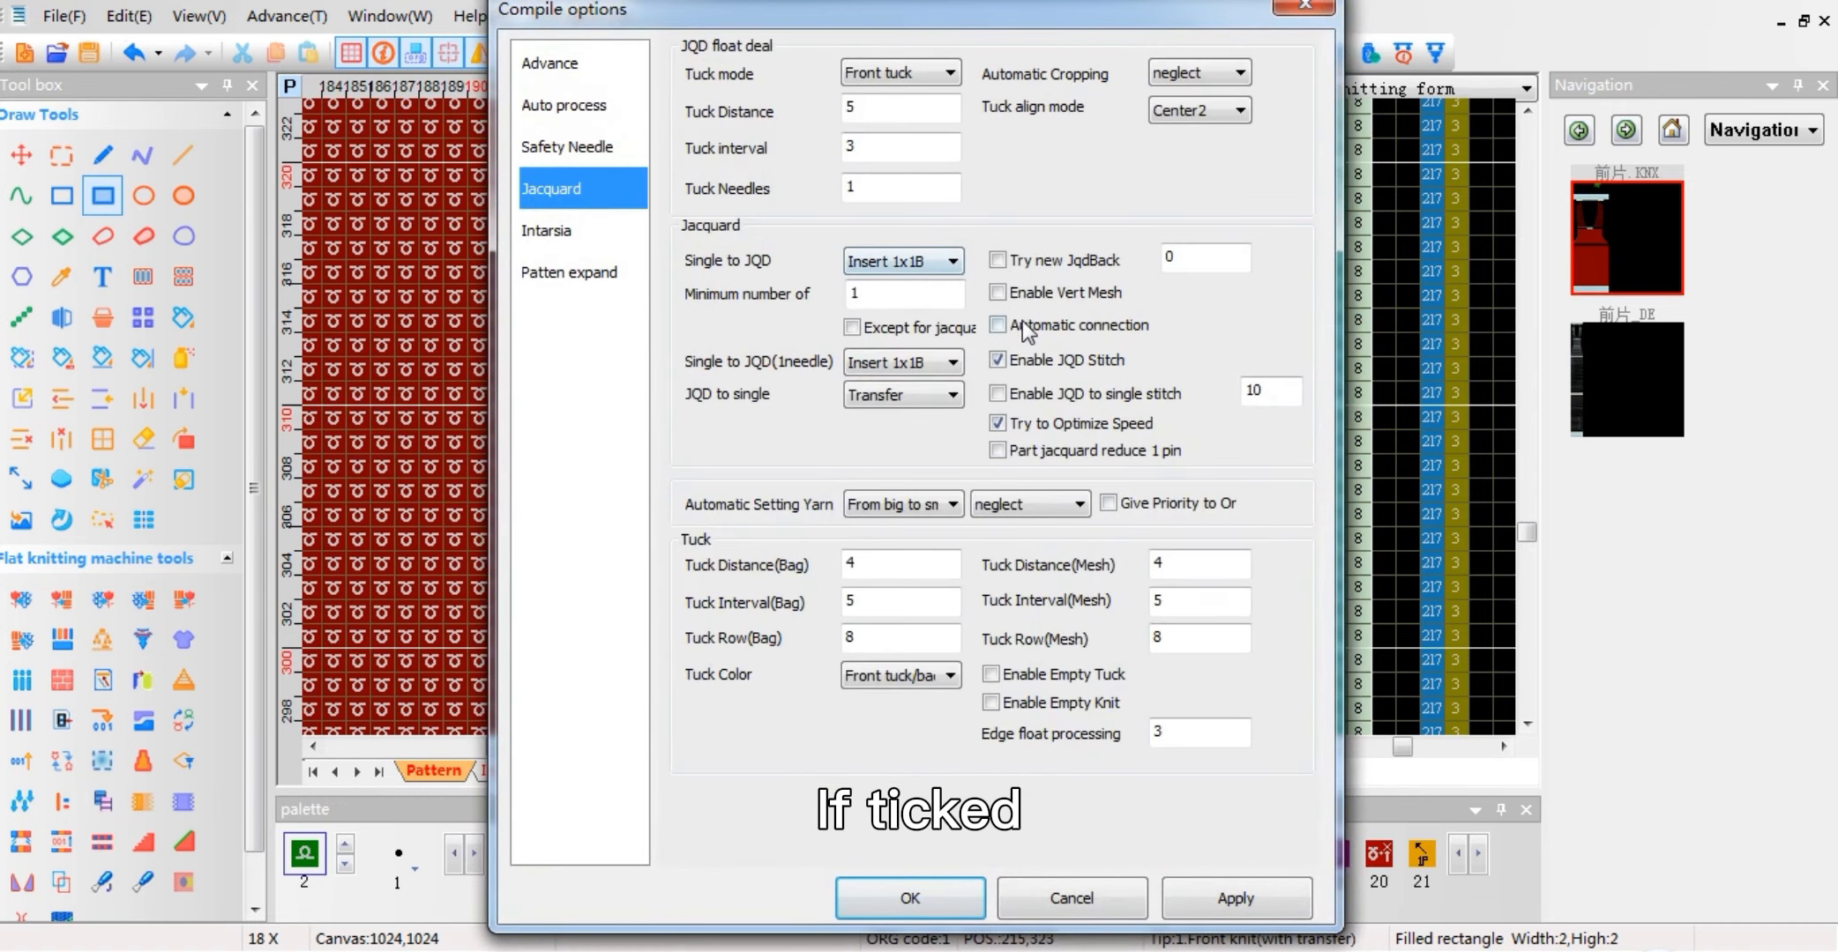
pyautogui.click(998, 327)
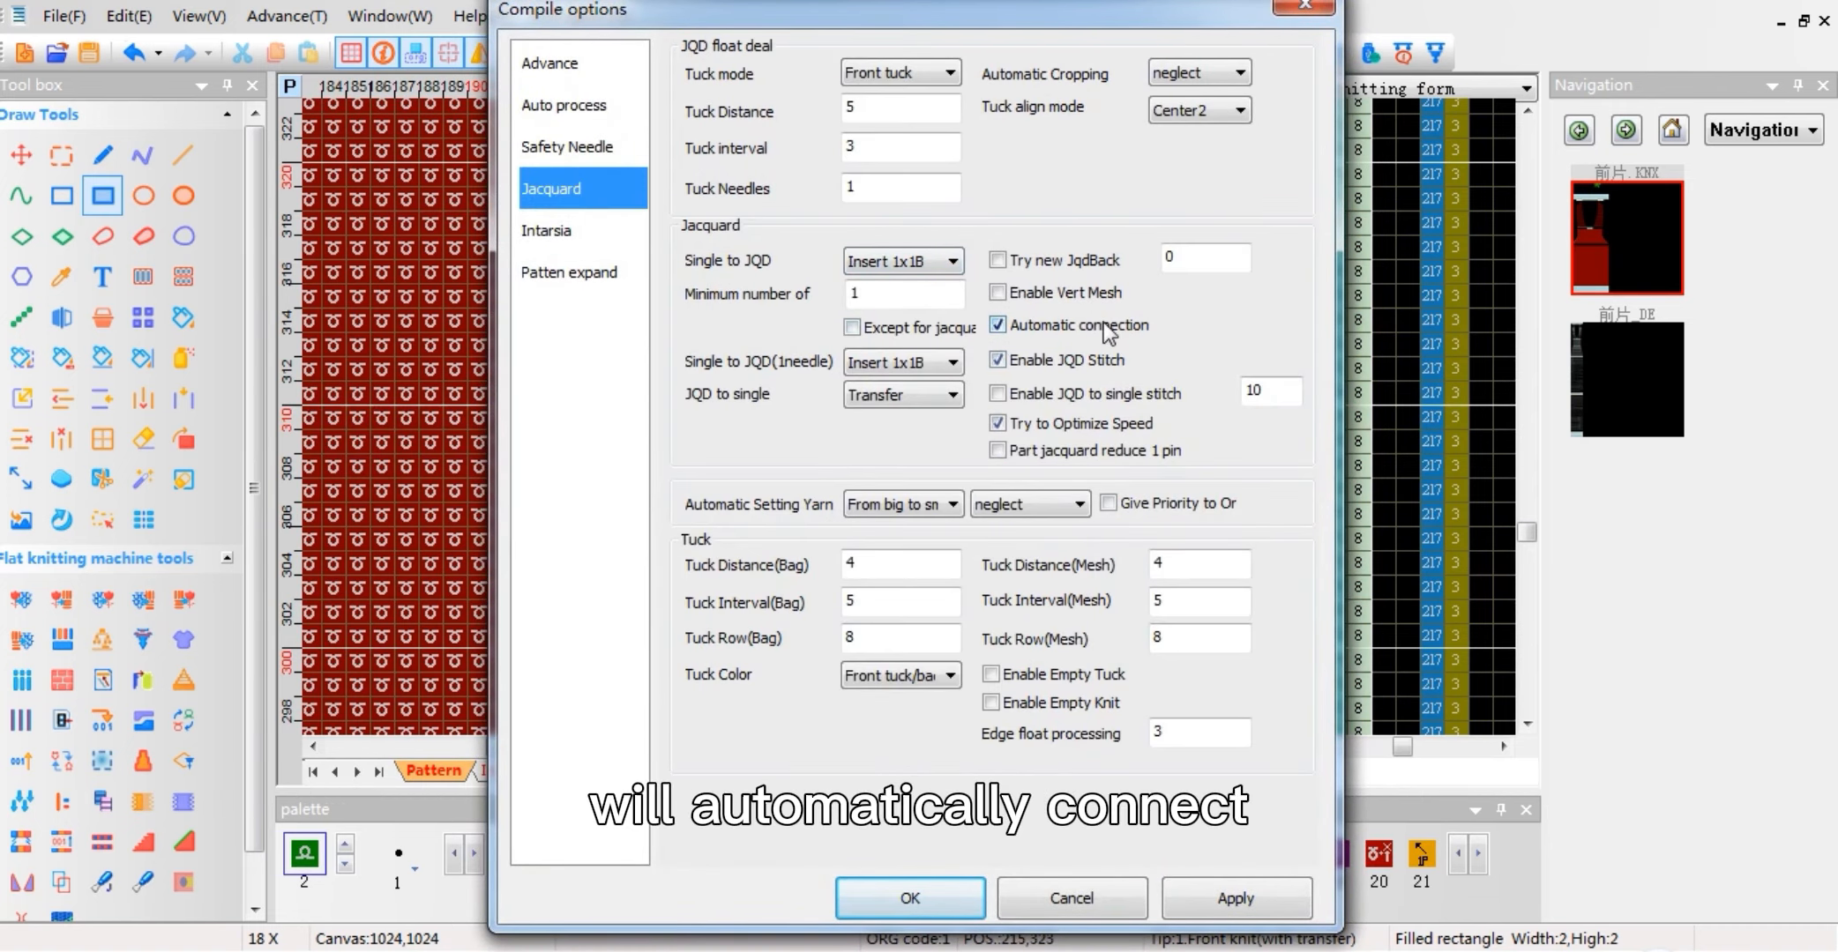
pyautogui.click(943, 895)
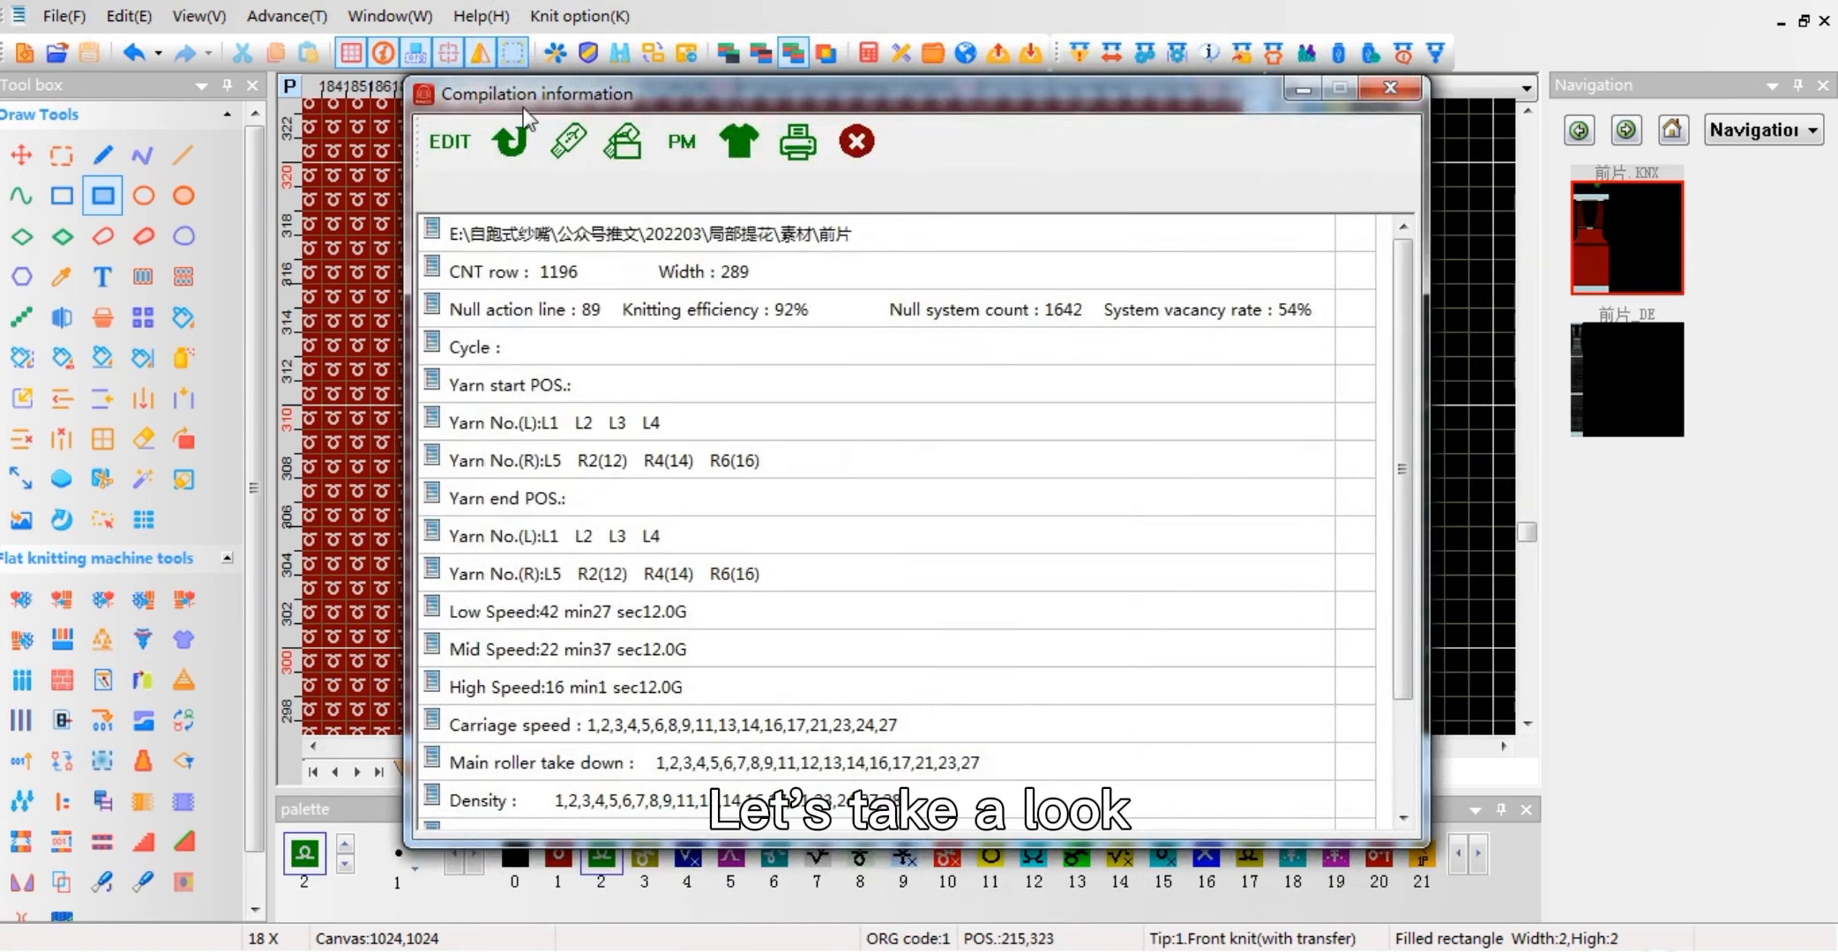
pyautogui.click(515, 141)
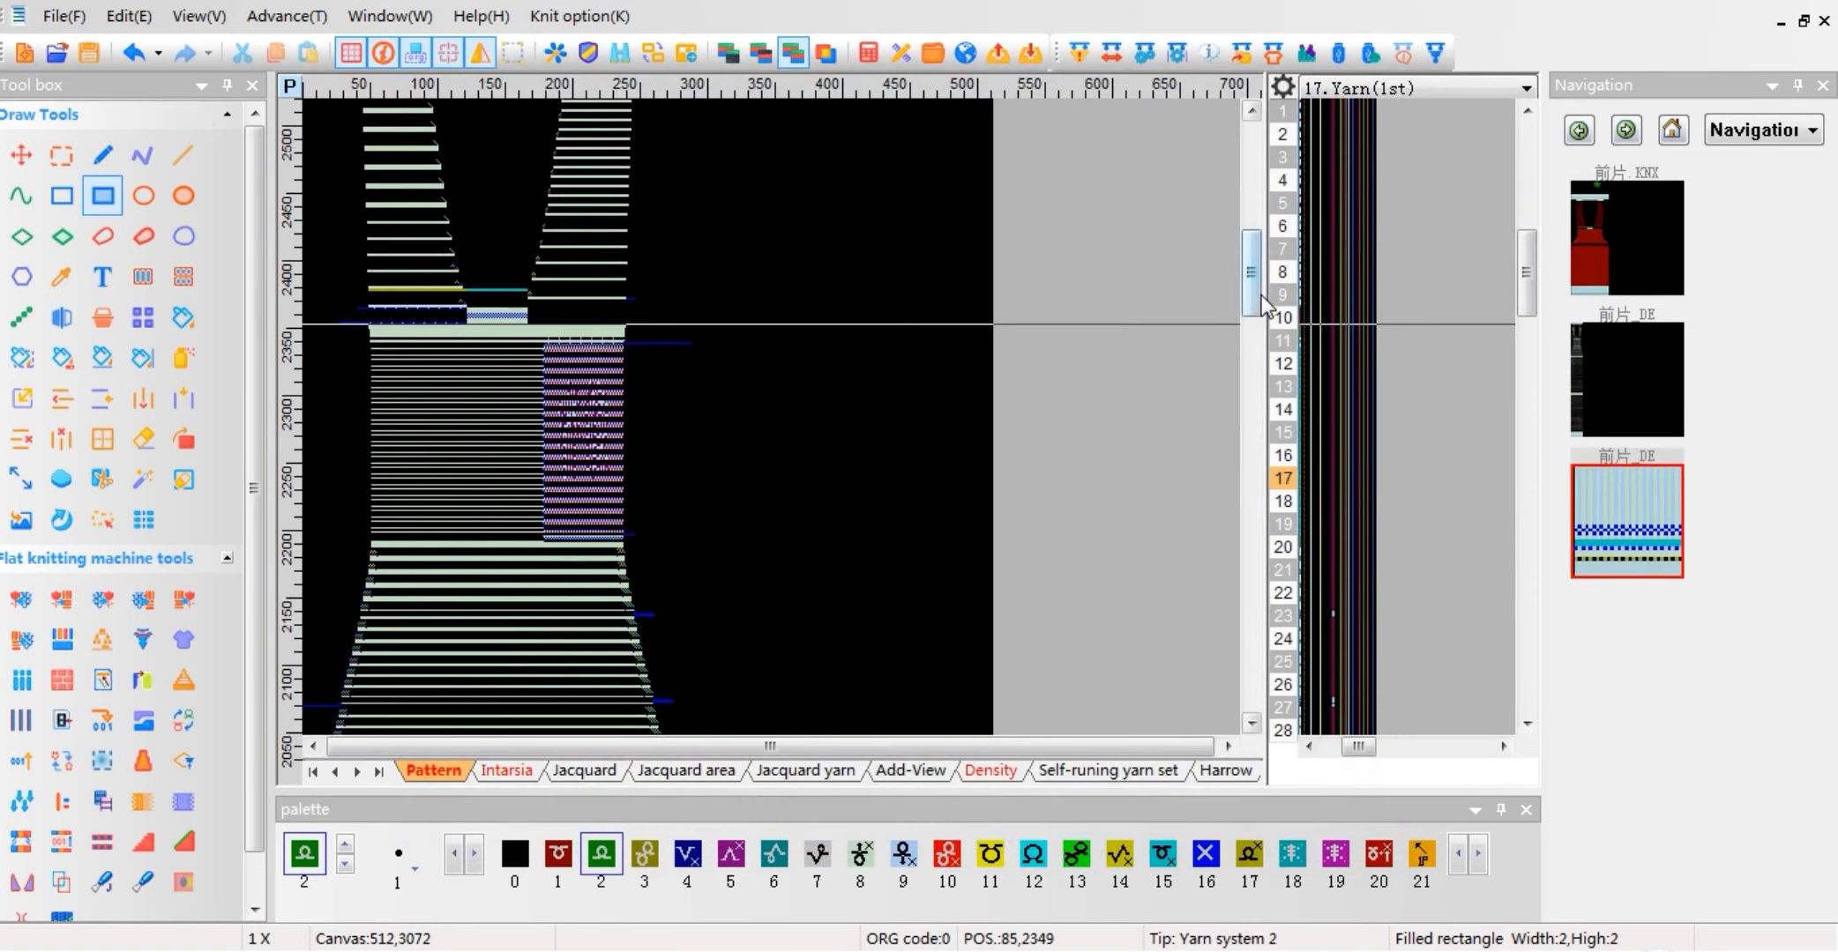
# Step: Examine the transfer and back-knit rows around the back-knit block in the compiled pattern
pyautogui.moveTo(1256, 299); pyautogui.dragTo(1259, 447)
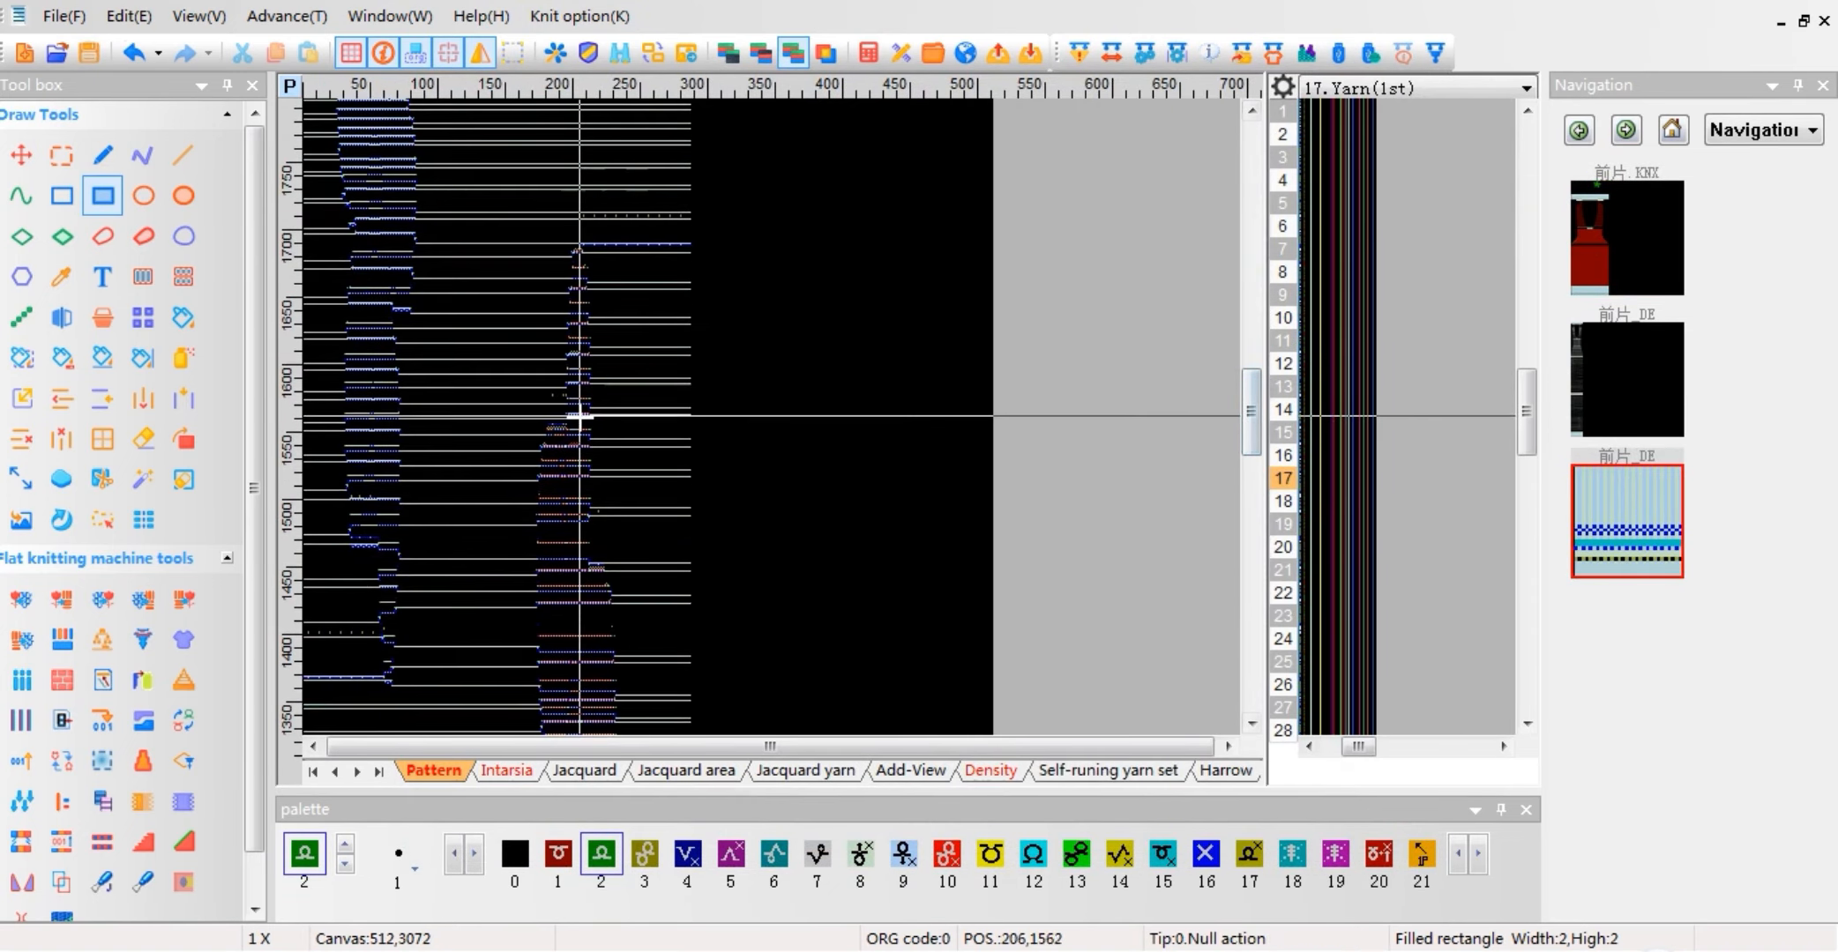
pyautogui.scroll(5, 579, 440)
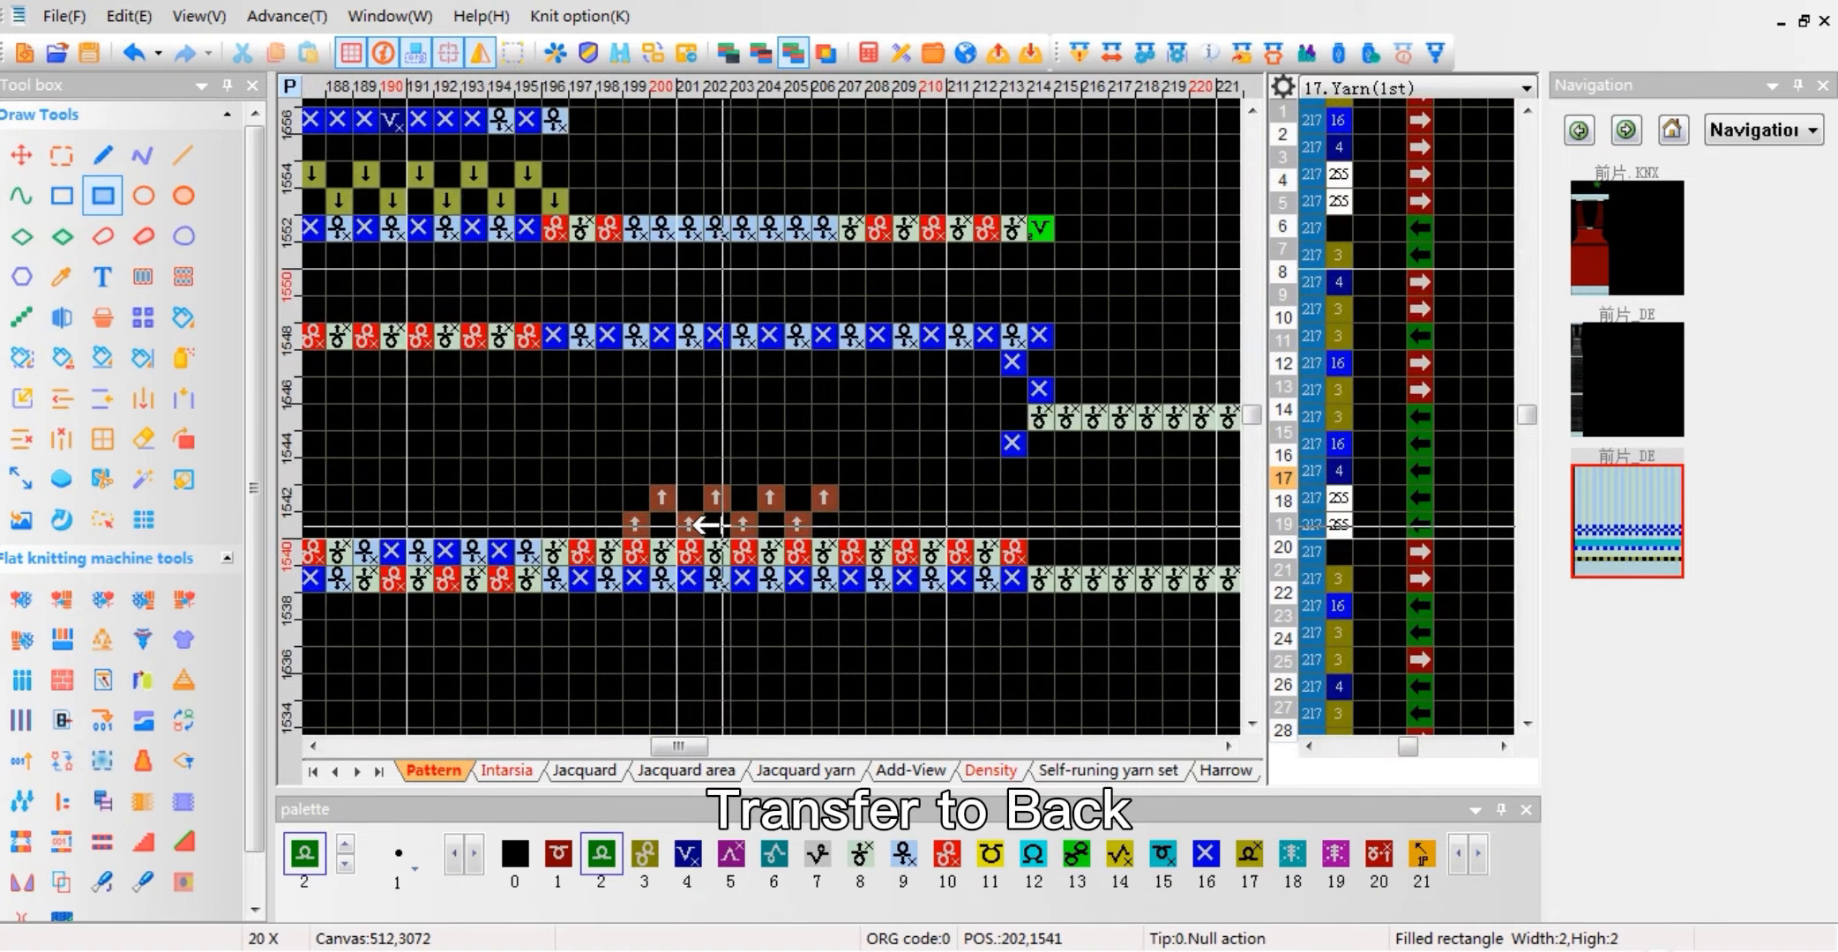
pyautogui.scroll(3, 705, 526)
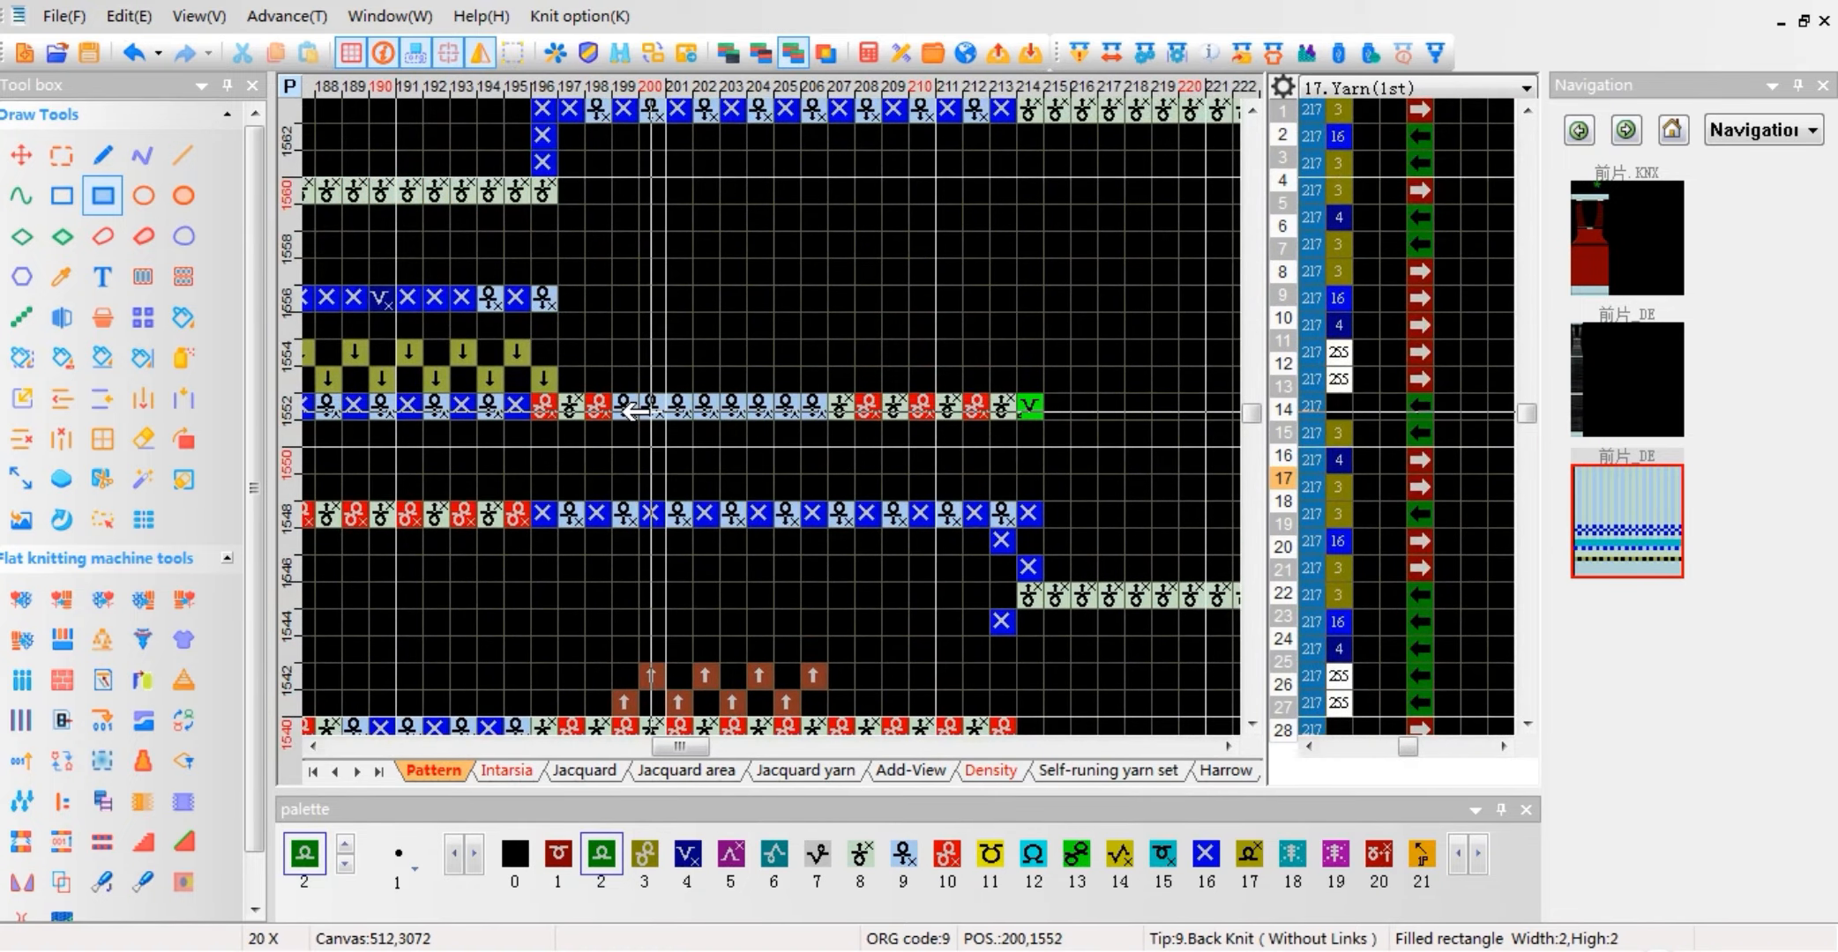
pyautogui.scroll(5, 779, 291)
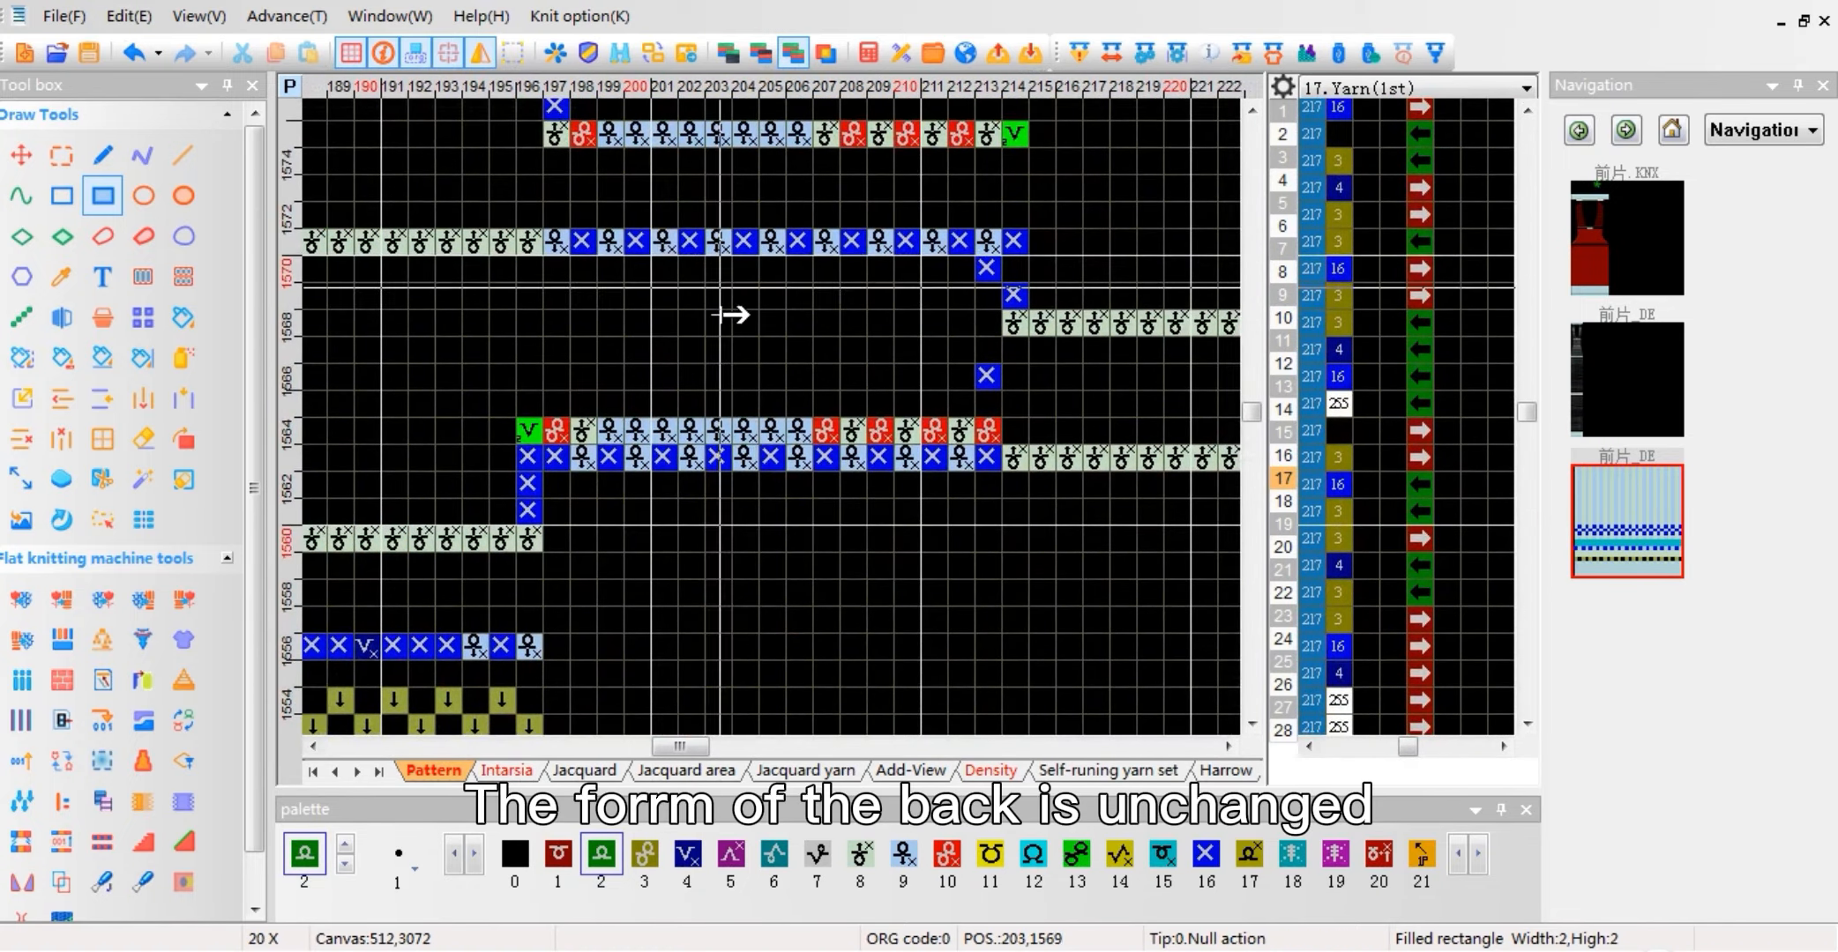
pyautogui.scroll(-5, 729, 311)
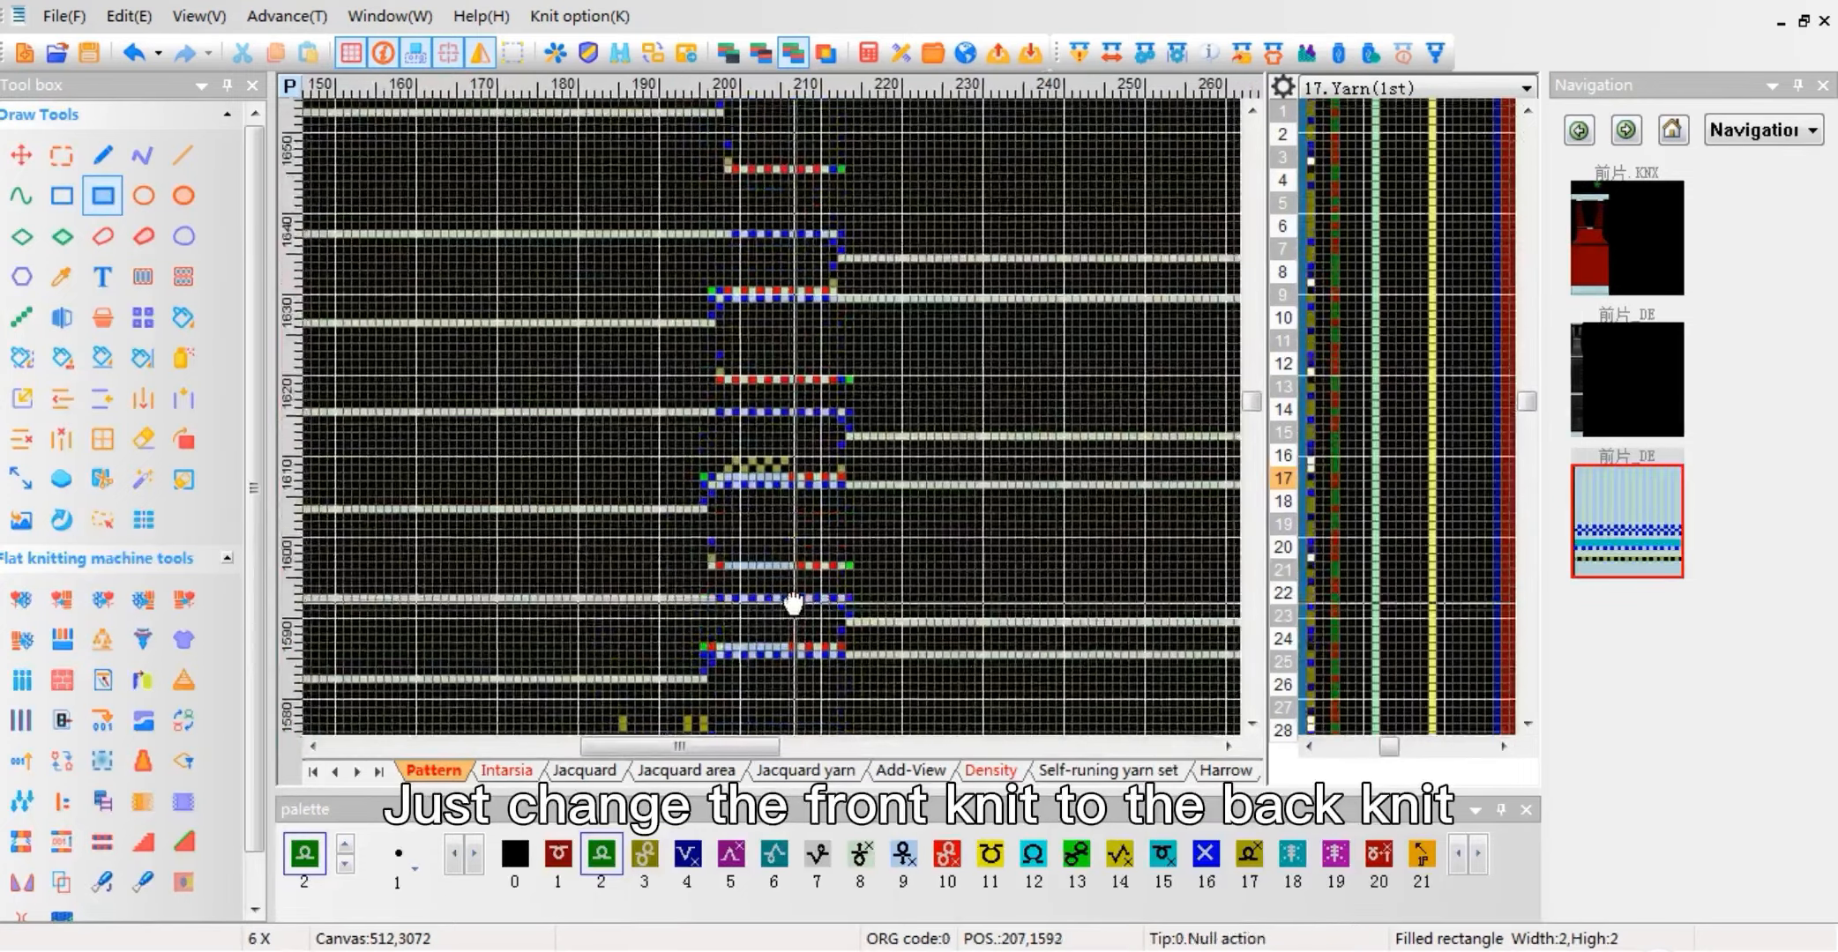
pyautogui.scroll(5, 766, 449)
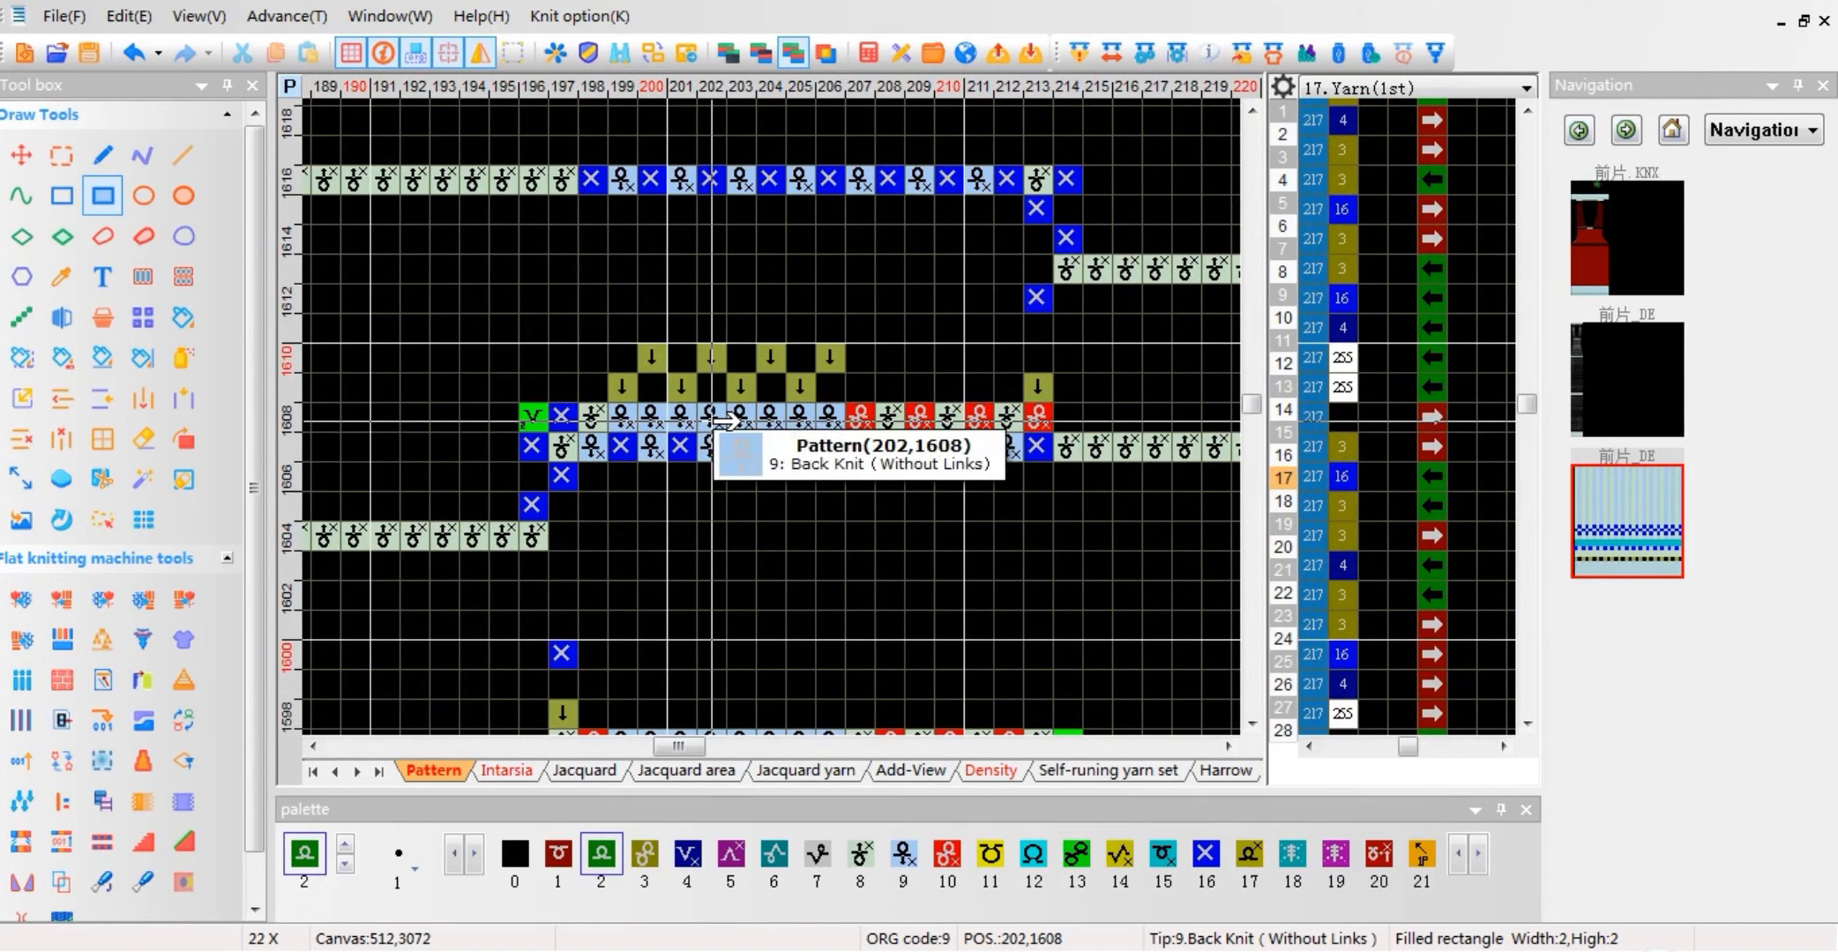
# Step: Return to the source pattern and disable Automatic connection in its Jacquard compile options
pyautogui.click(1583, 256)
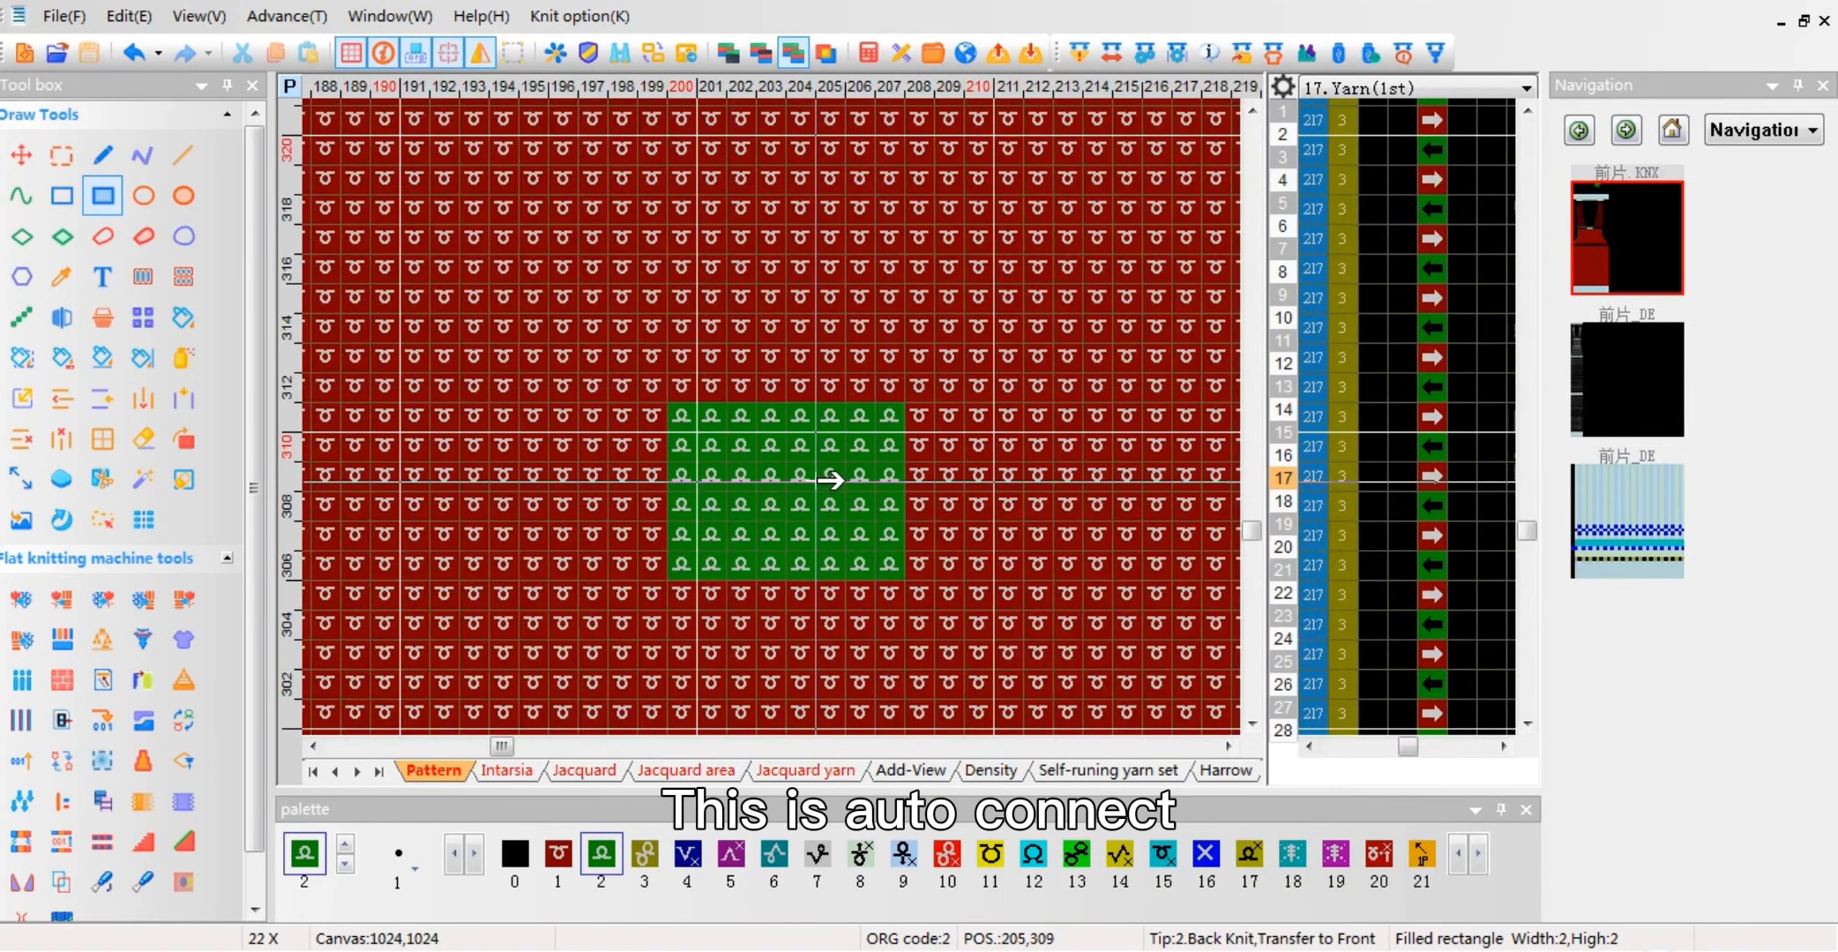
pyautogui.click(1080, 53)
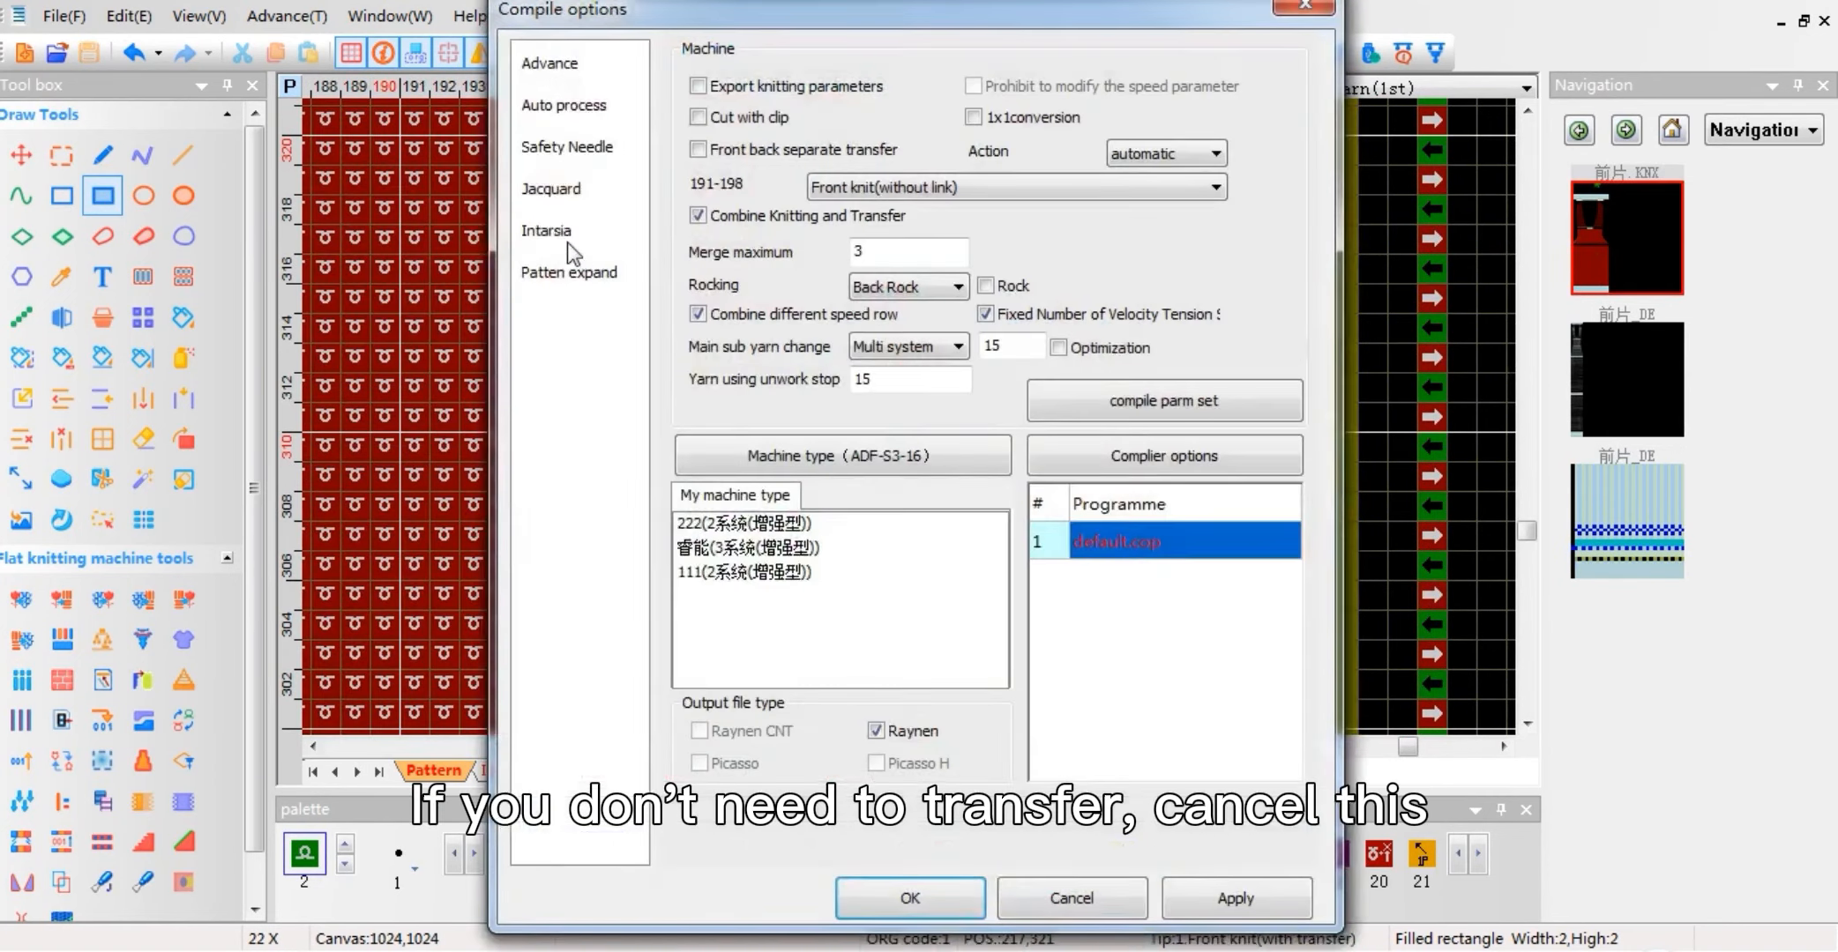
pyautogui.click(551, 188)
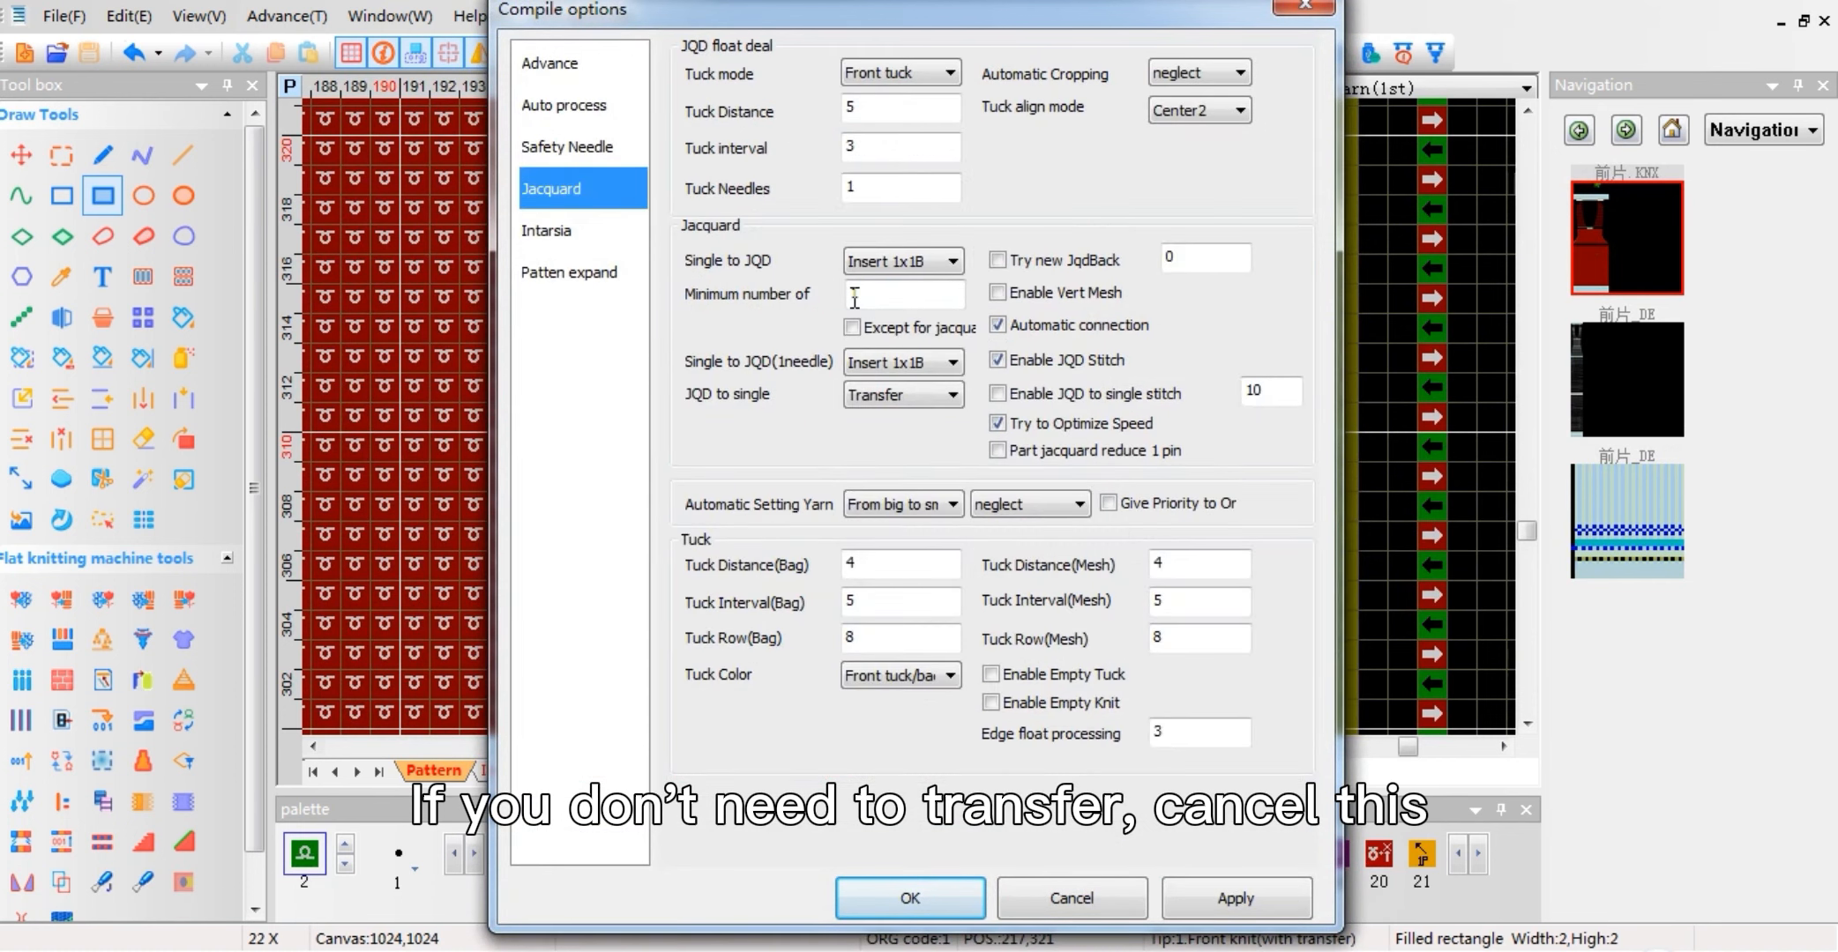
pyautogui.click(997, 324)
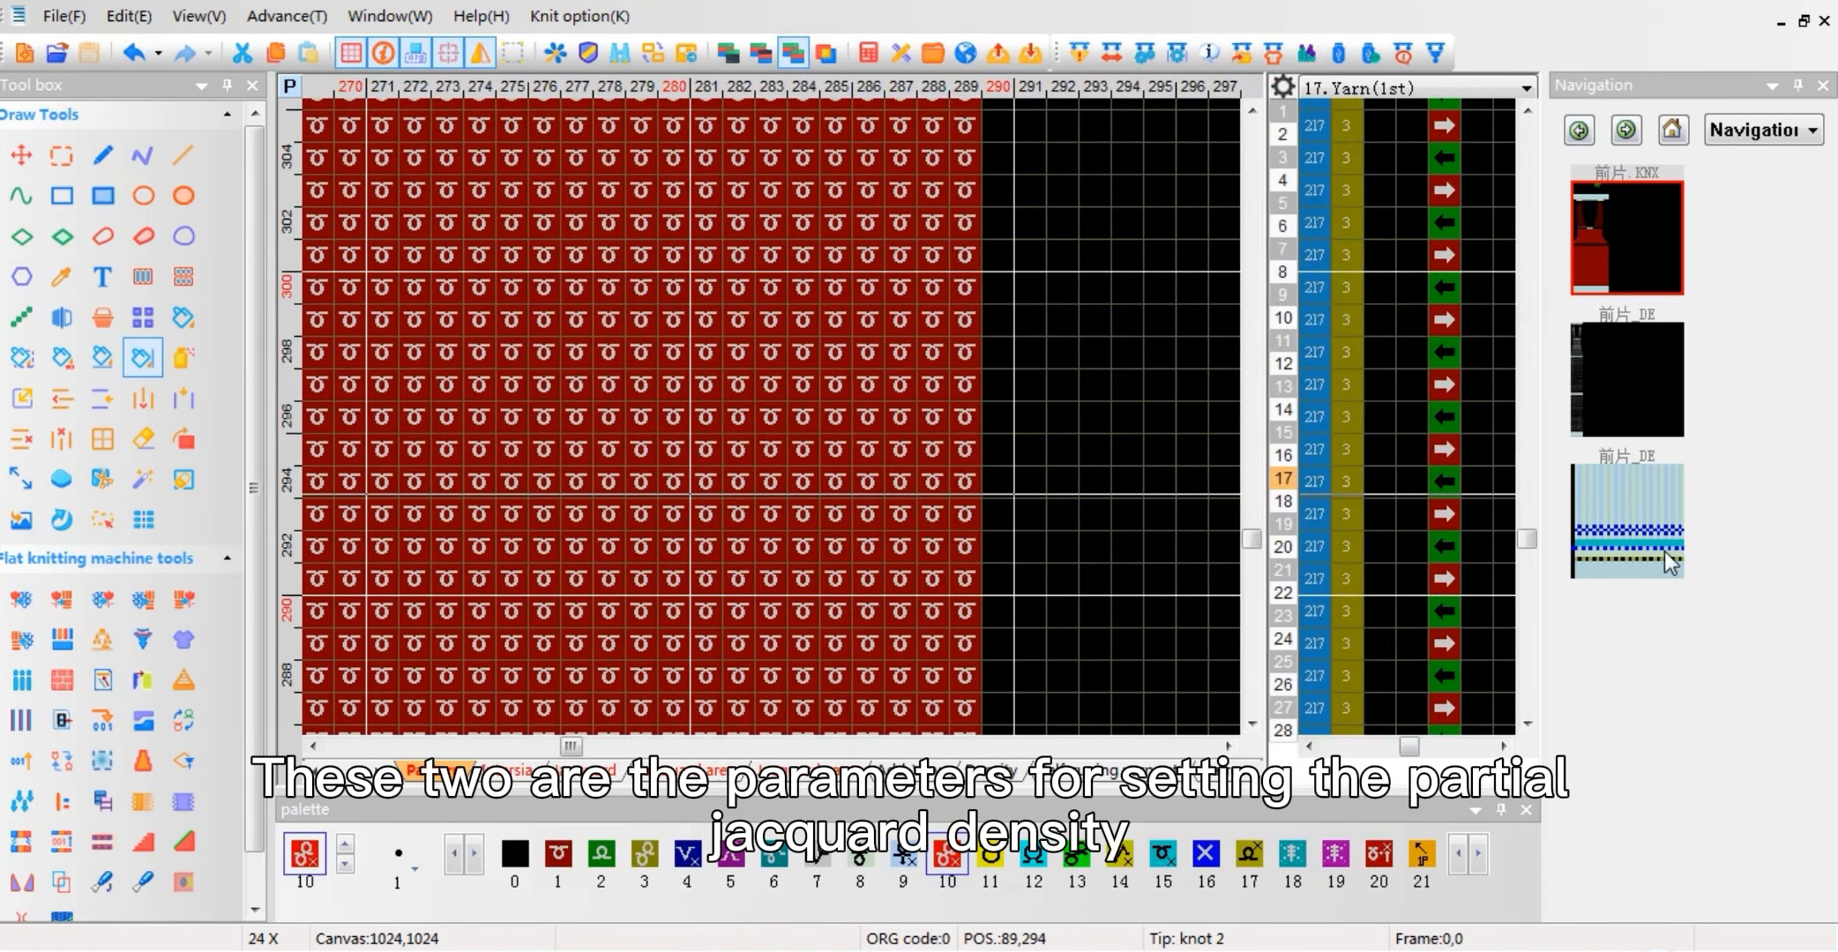
# Step: Examine the compiled pattern where the partial jacquard begins and compare the density of its jacquard and intarsia rows
pyautogui.click(1669, 563)
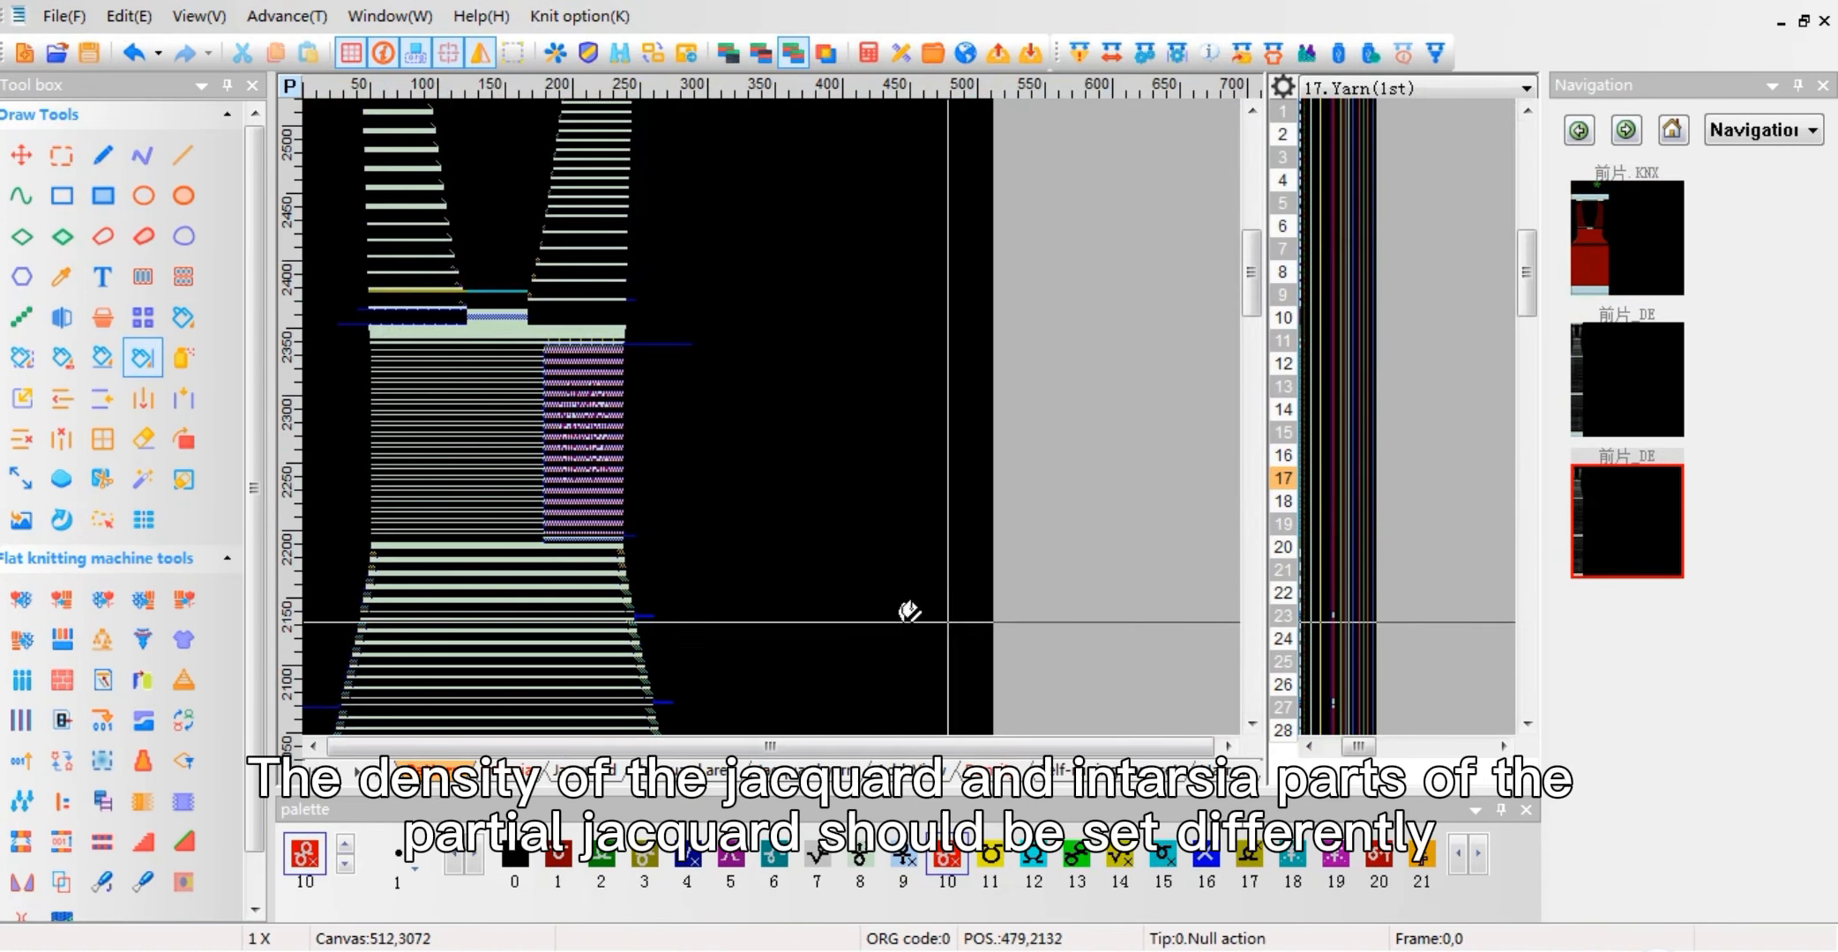
pyautogui.scroll(-2, 568, 441)
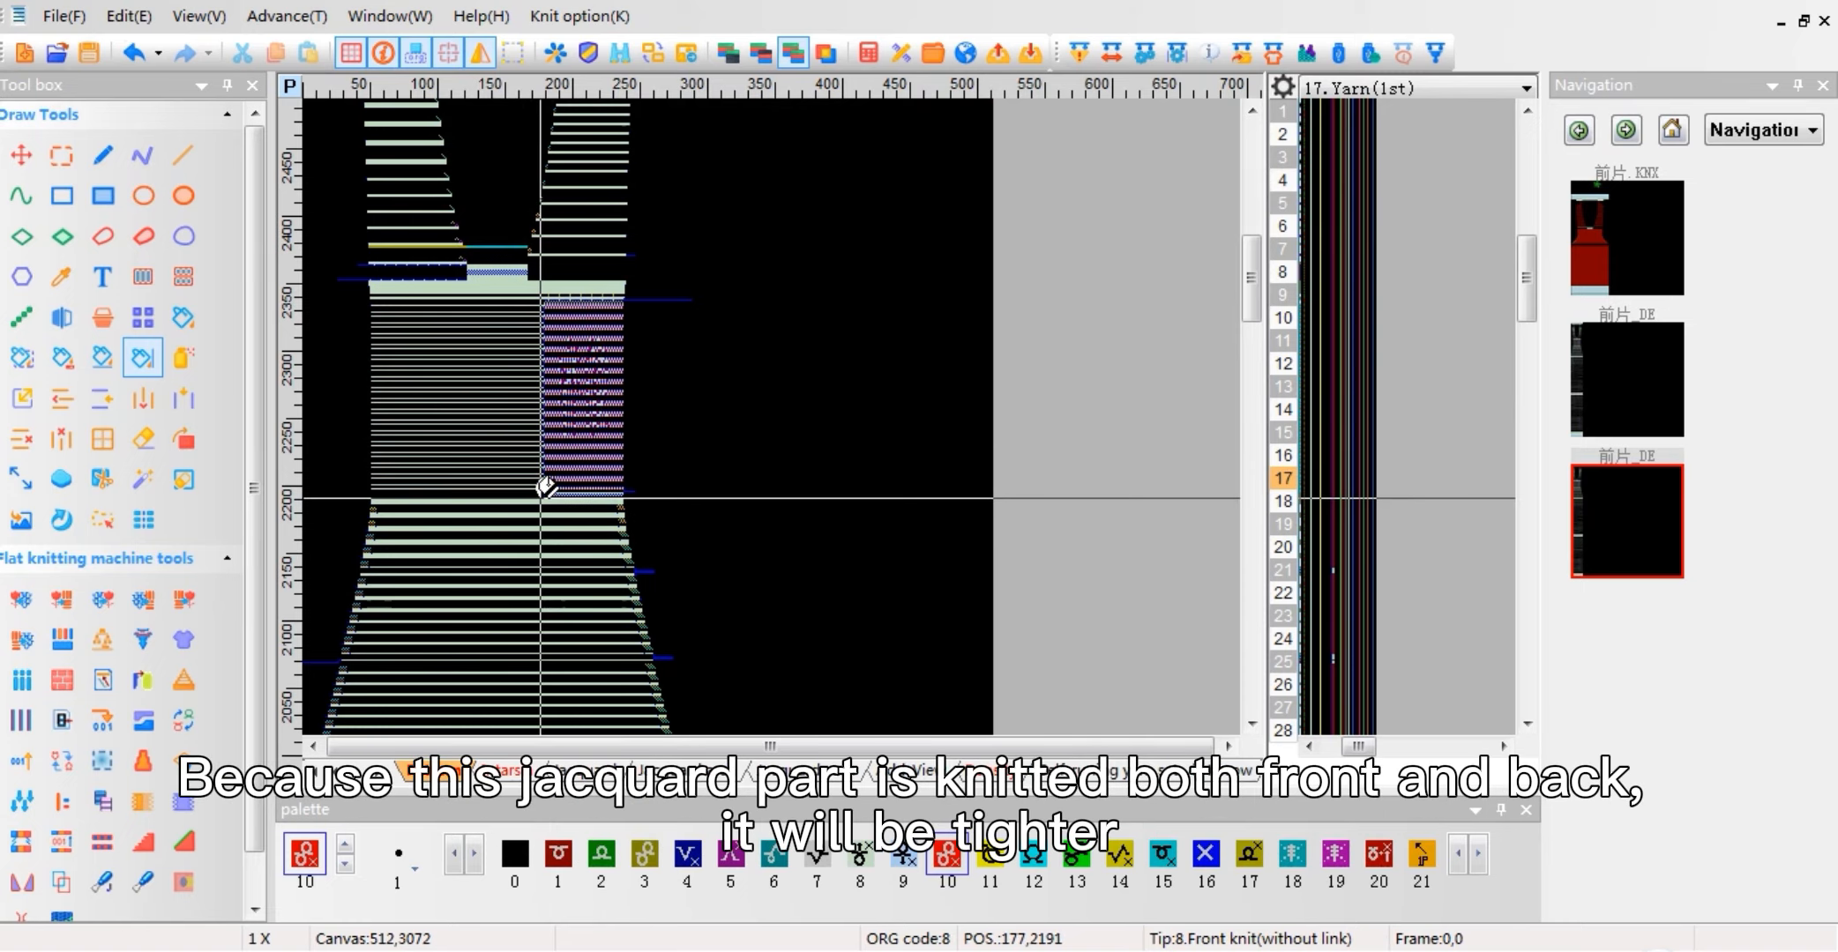
pyautogui.scroll(5, 540, 493)
pyautogui.scroll(2, 779, 379)
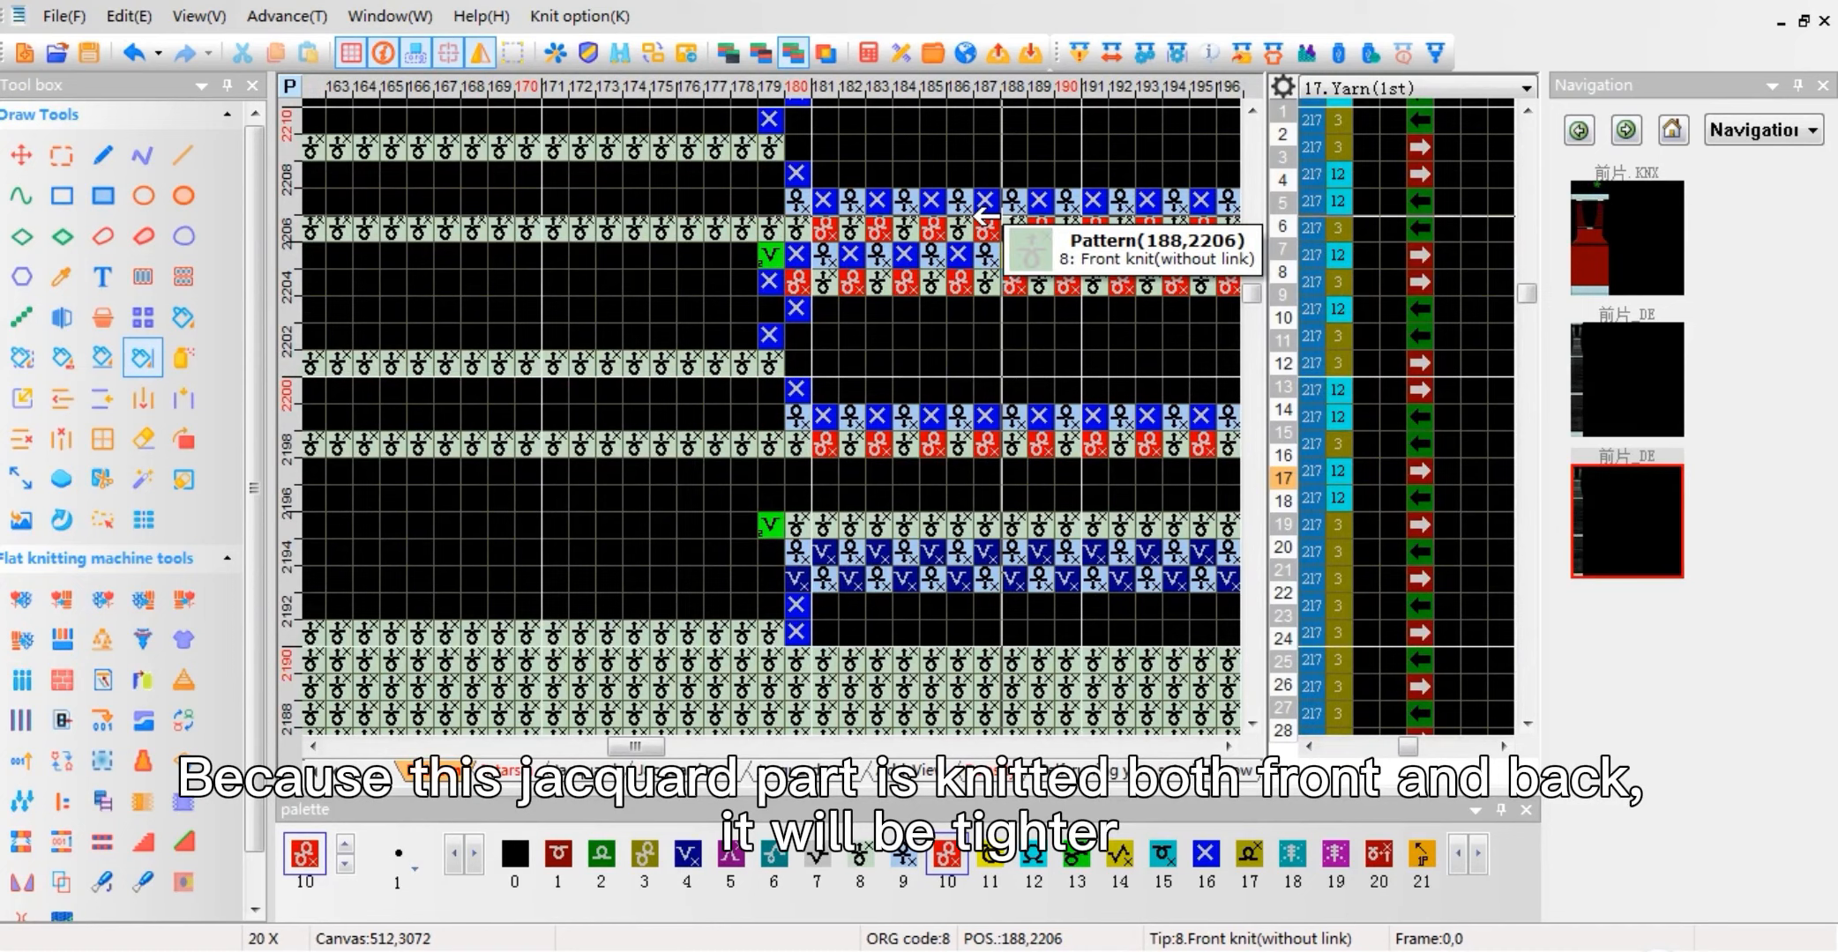
# Step: Compare the partial-jacquard density in function line 207 of the source pattern with the densities in the compiled pattern
pyautogui.click(1612, 233)
pyautogui.scroll(1, 1071, 406)
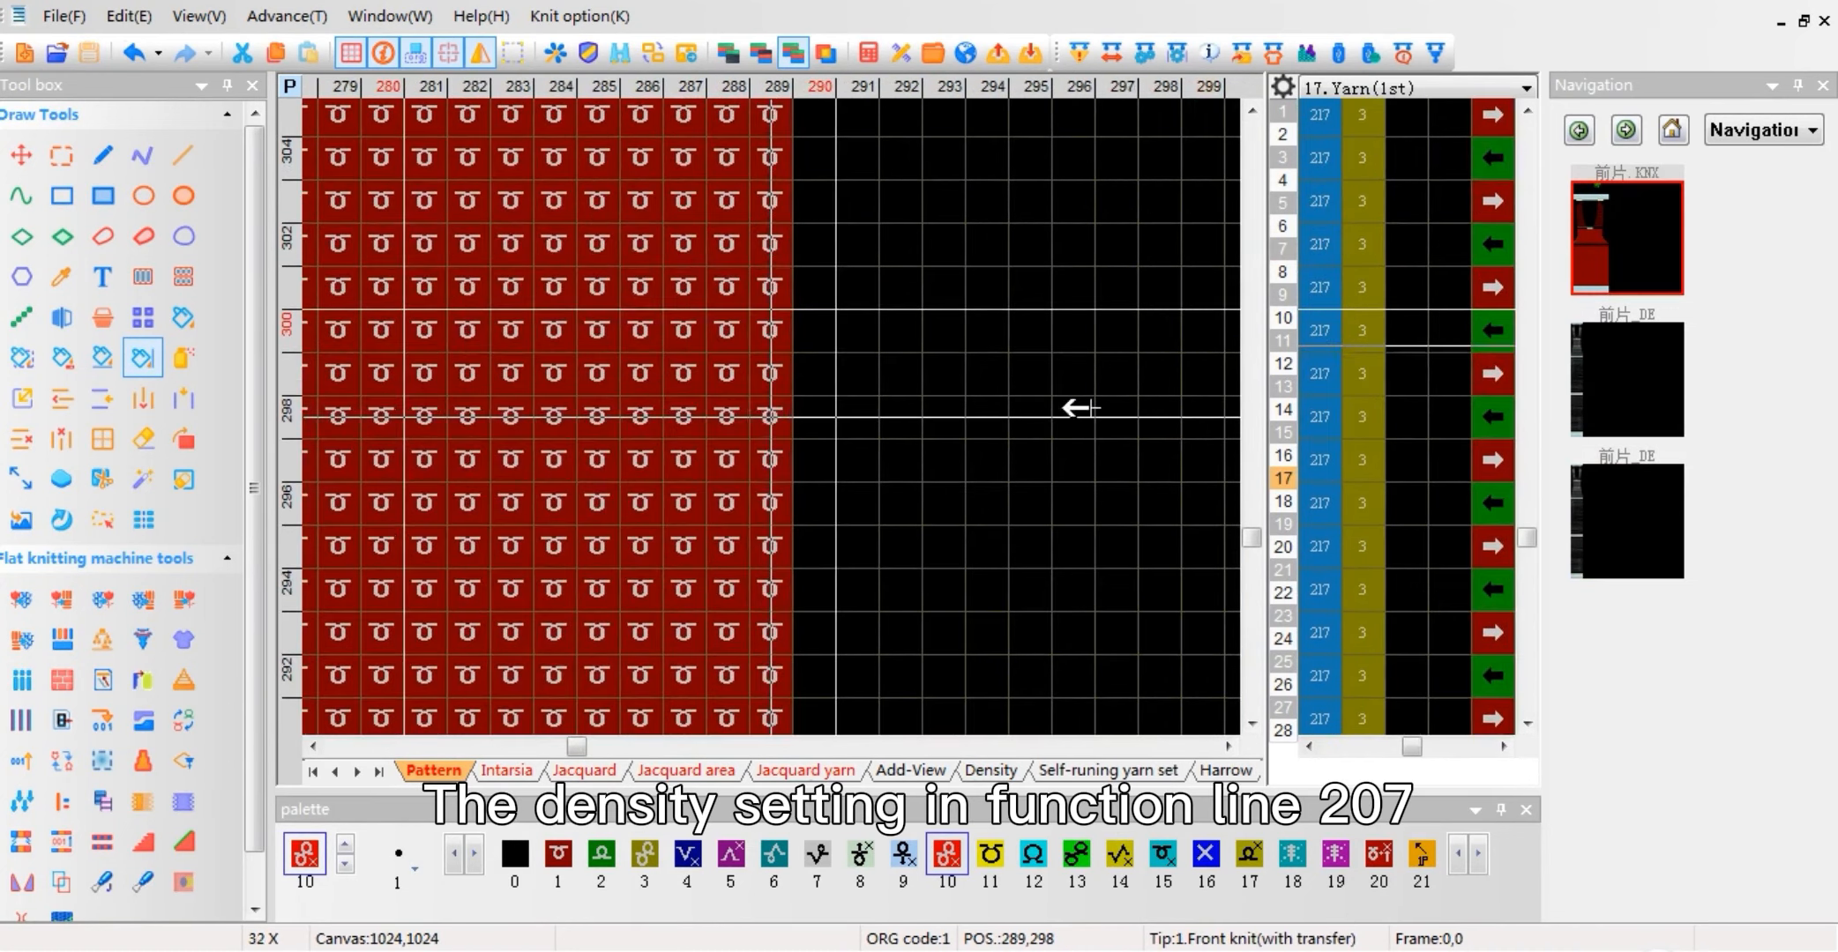
pyautogui.click(1284, 248)
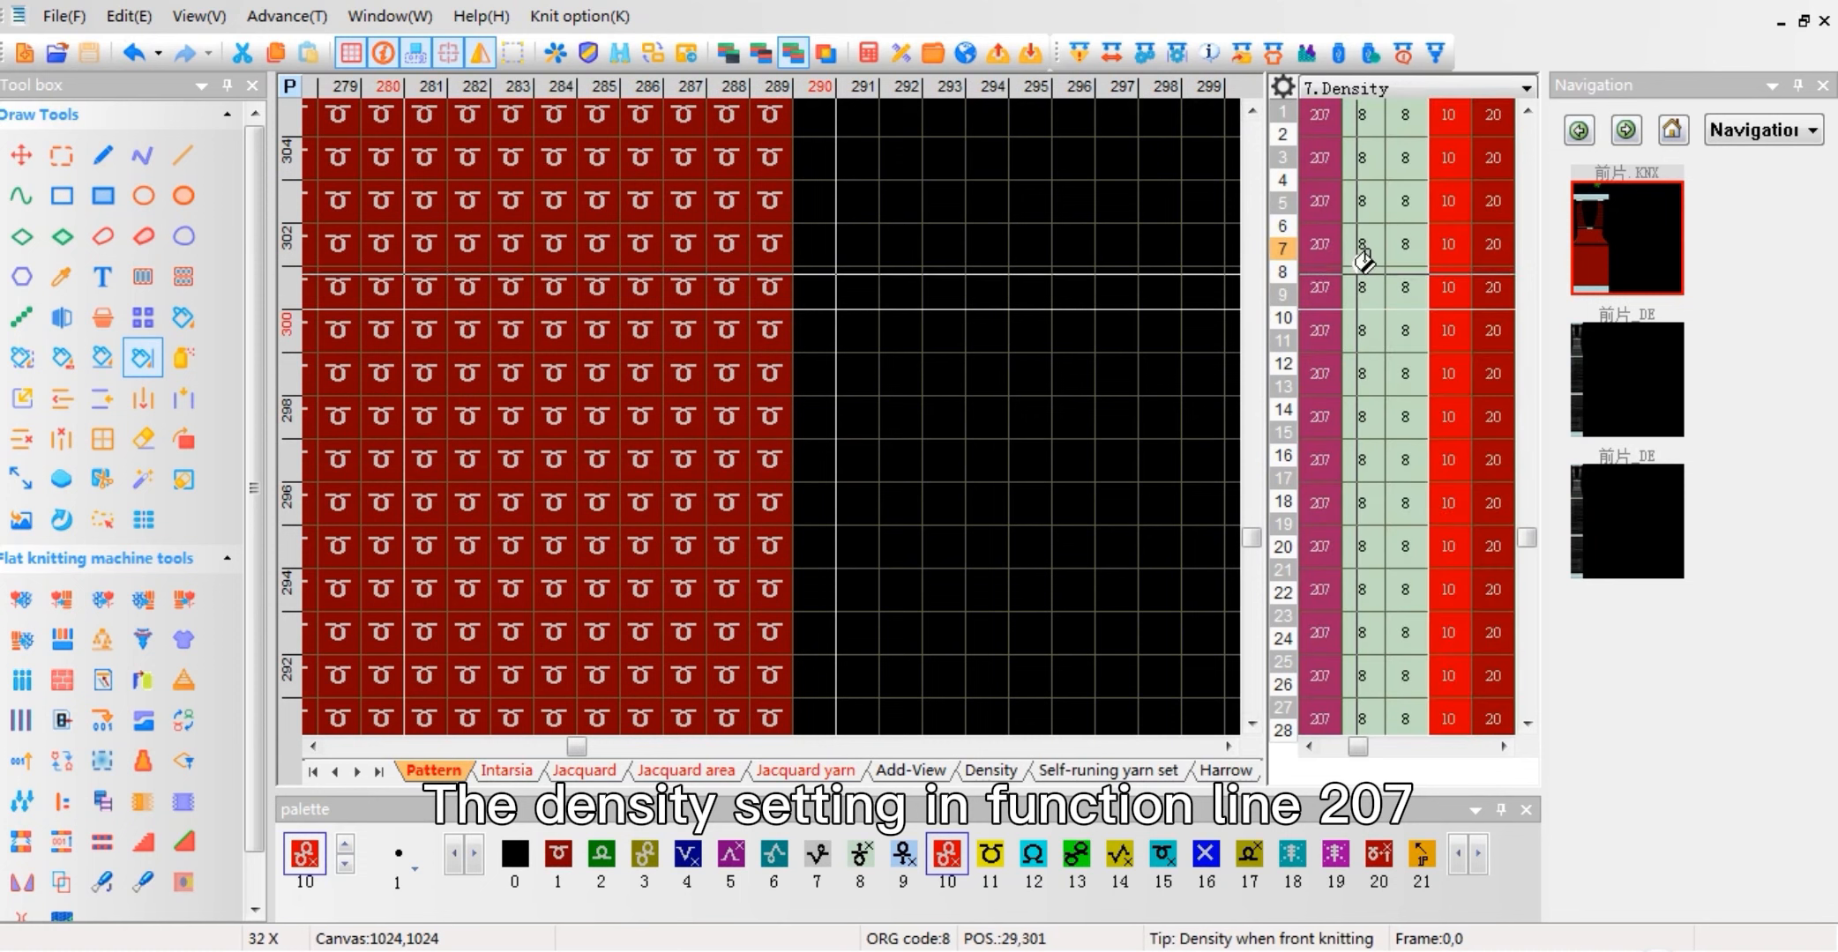
pyautogui.scroll(-1, 776, 405)
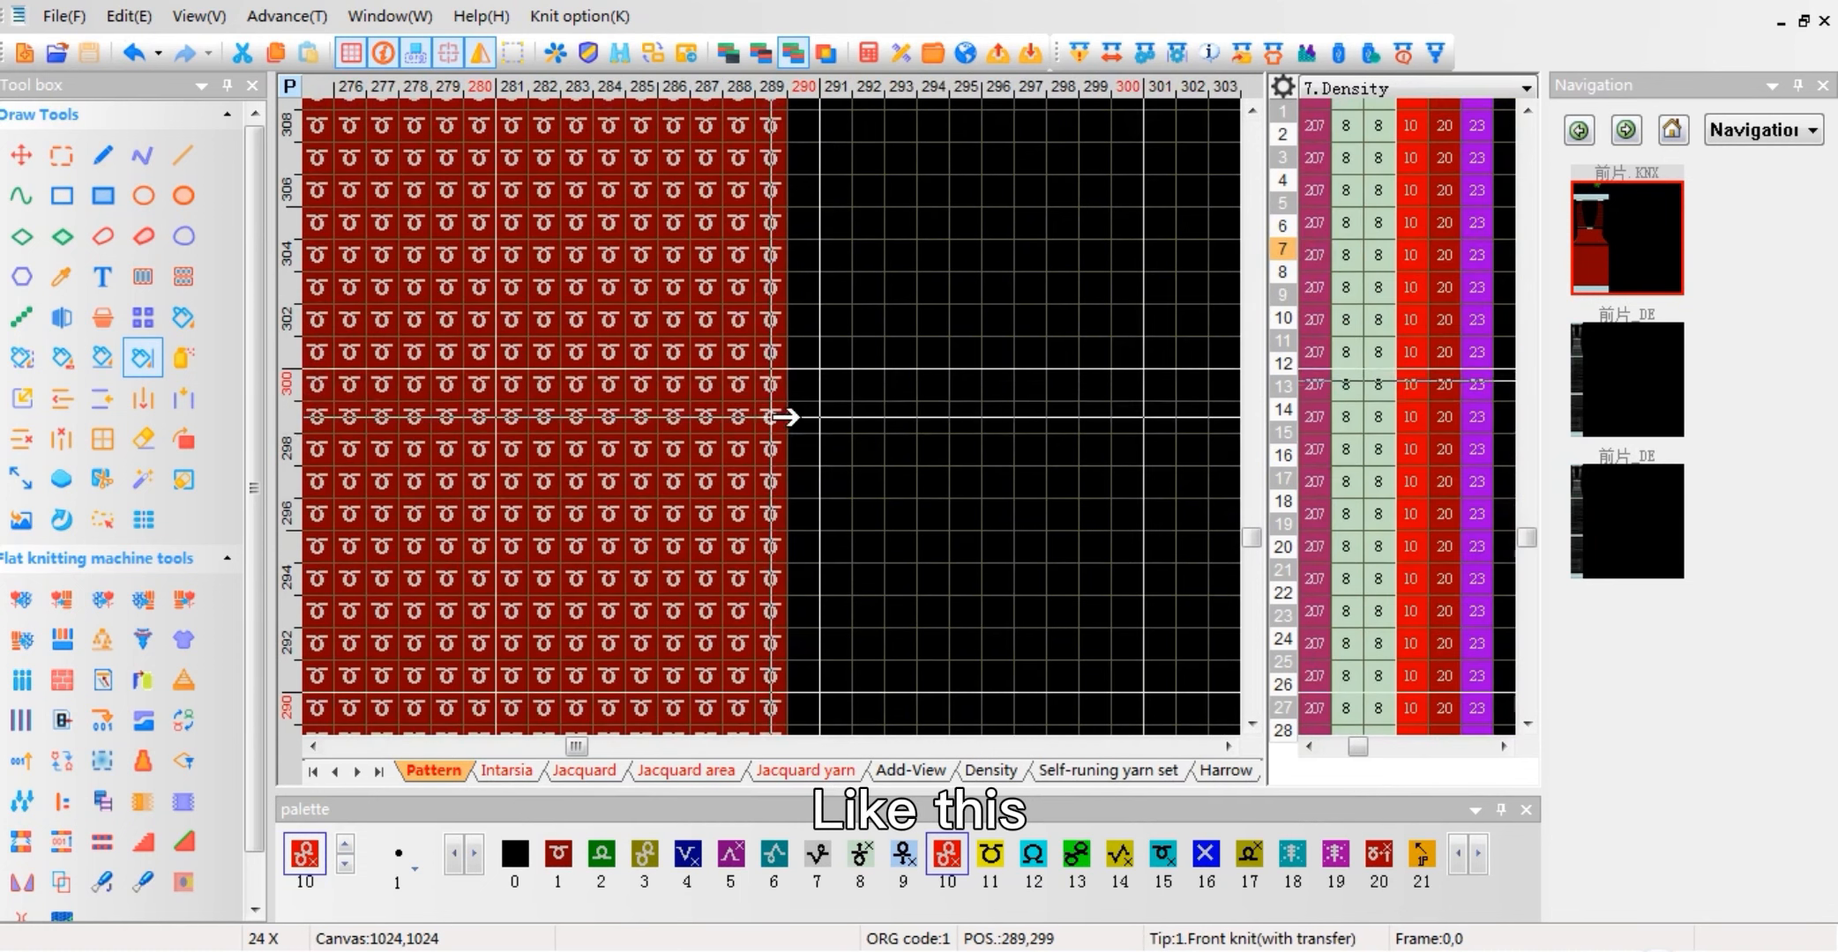
pyautogui.rightClick(1415, 332)
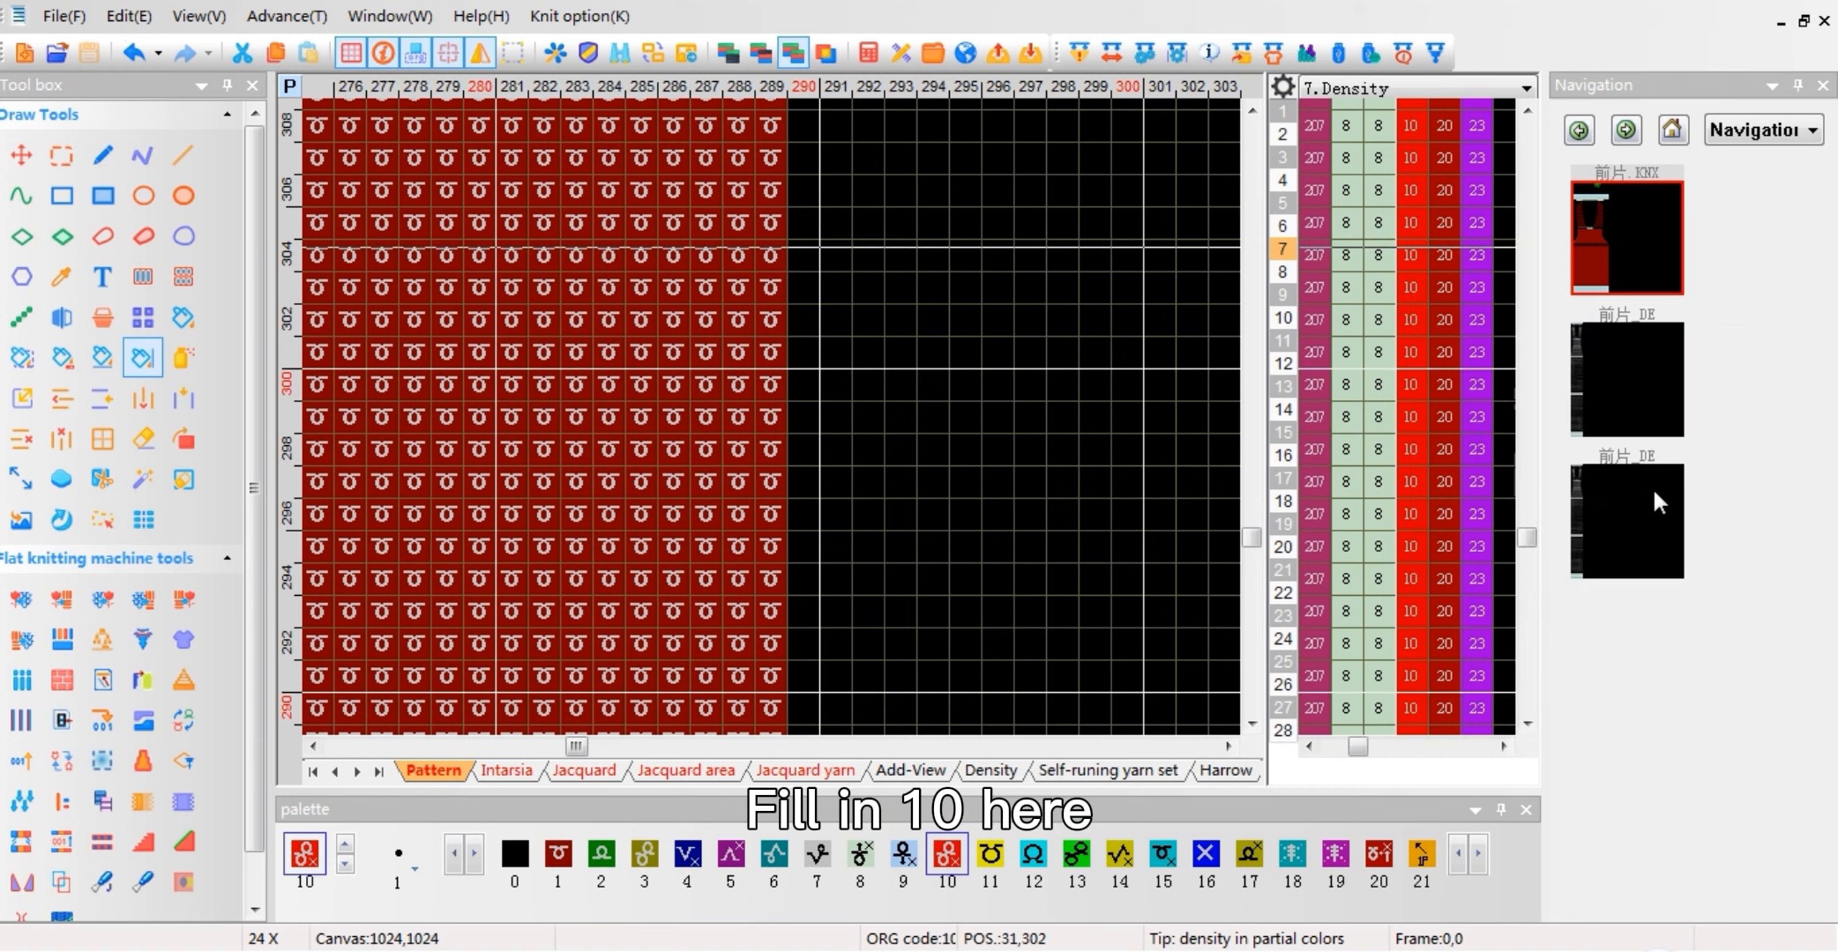
pyautogui.click(1650, 486)
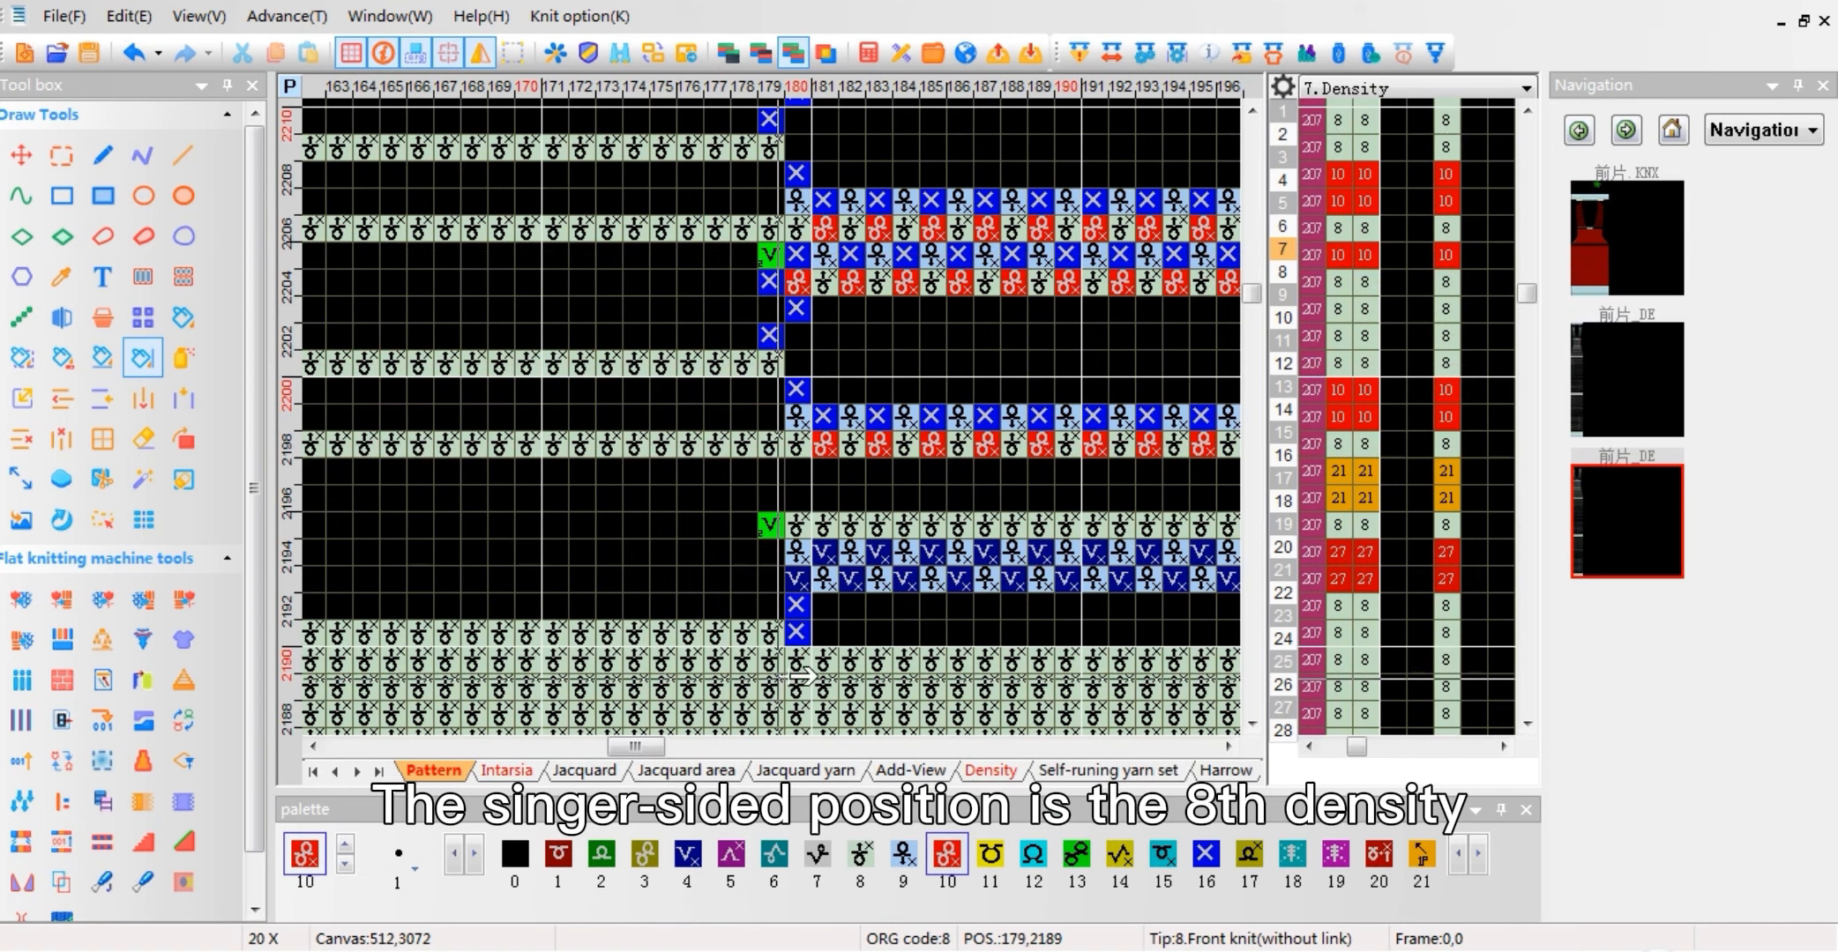
pyautogui.scroll(-2, 845, 470)
# Step: Turn off Enable JQD Stitch in the source pattern's Jacquard compile options and close the options
pyautogui.click(1639, 245)
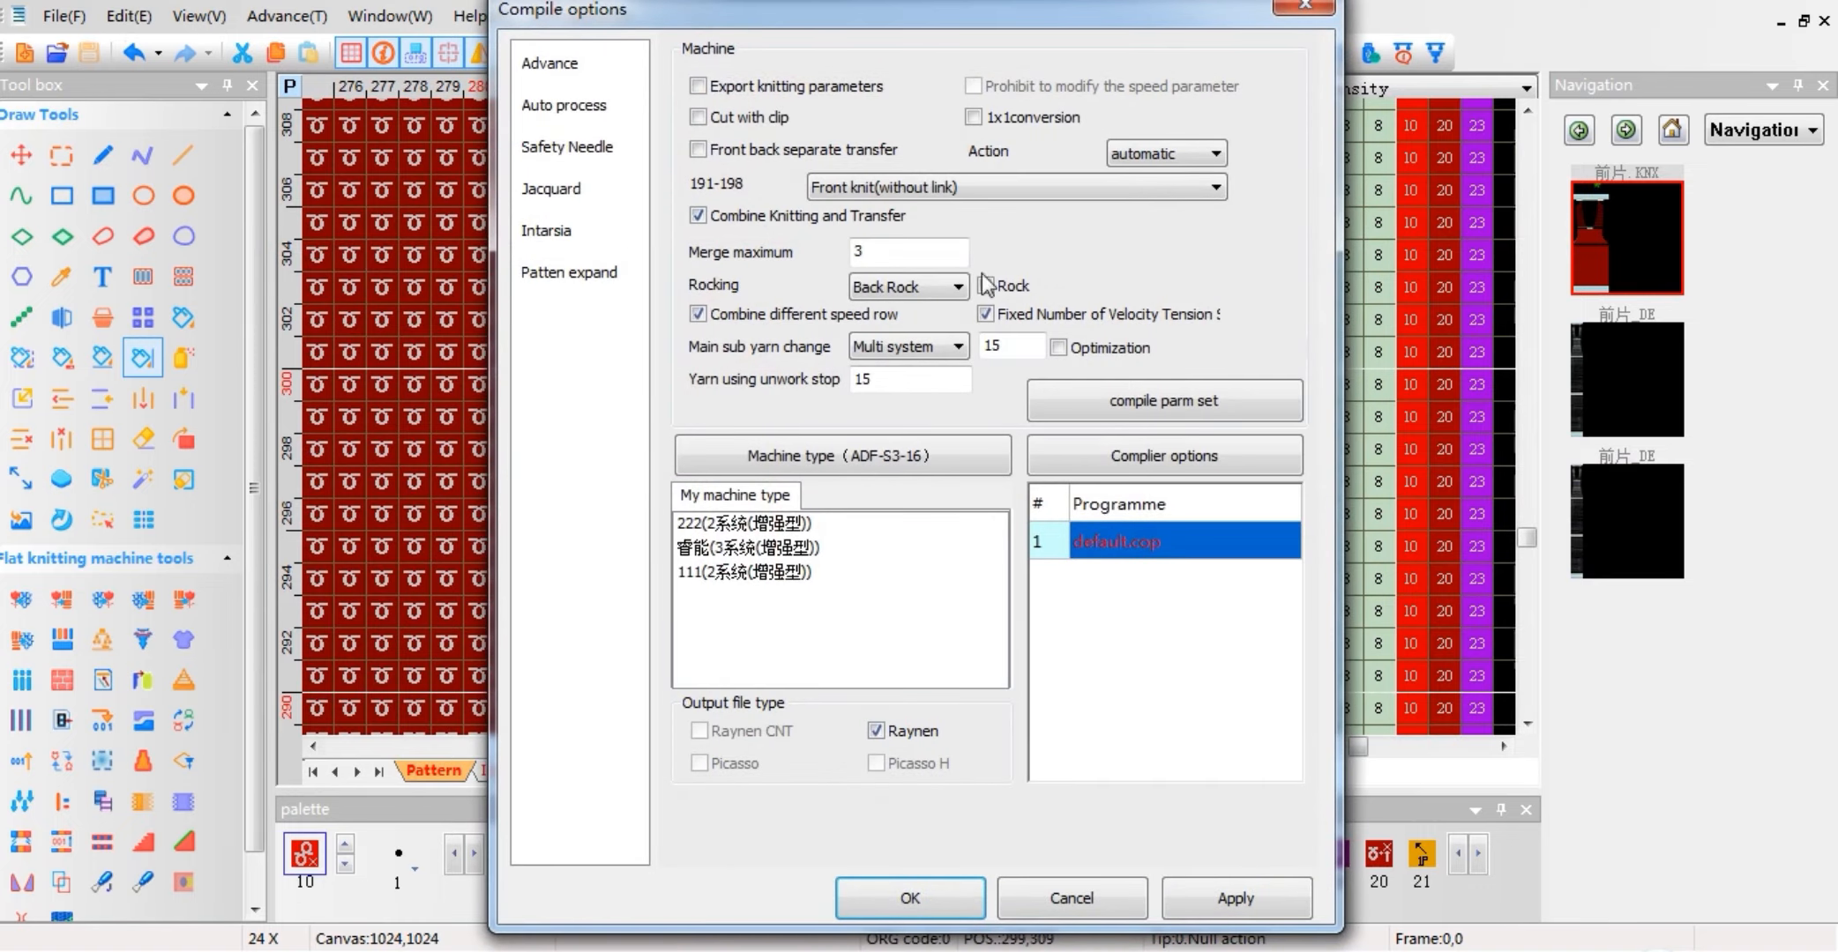
pyautogui.click(553, 191)
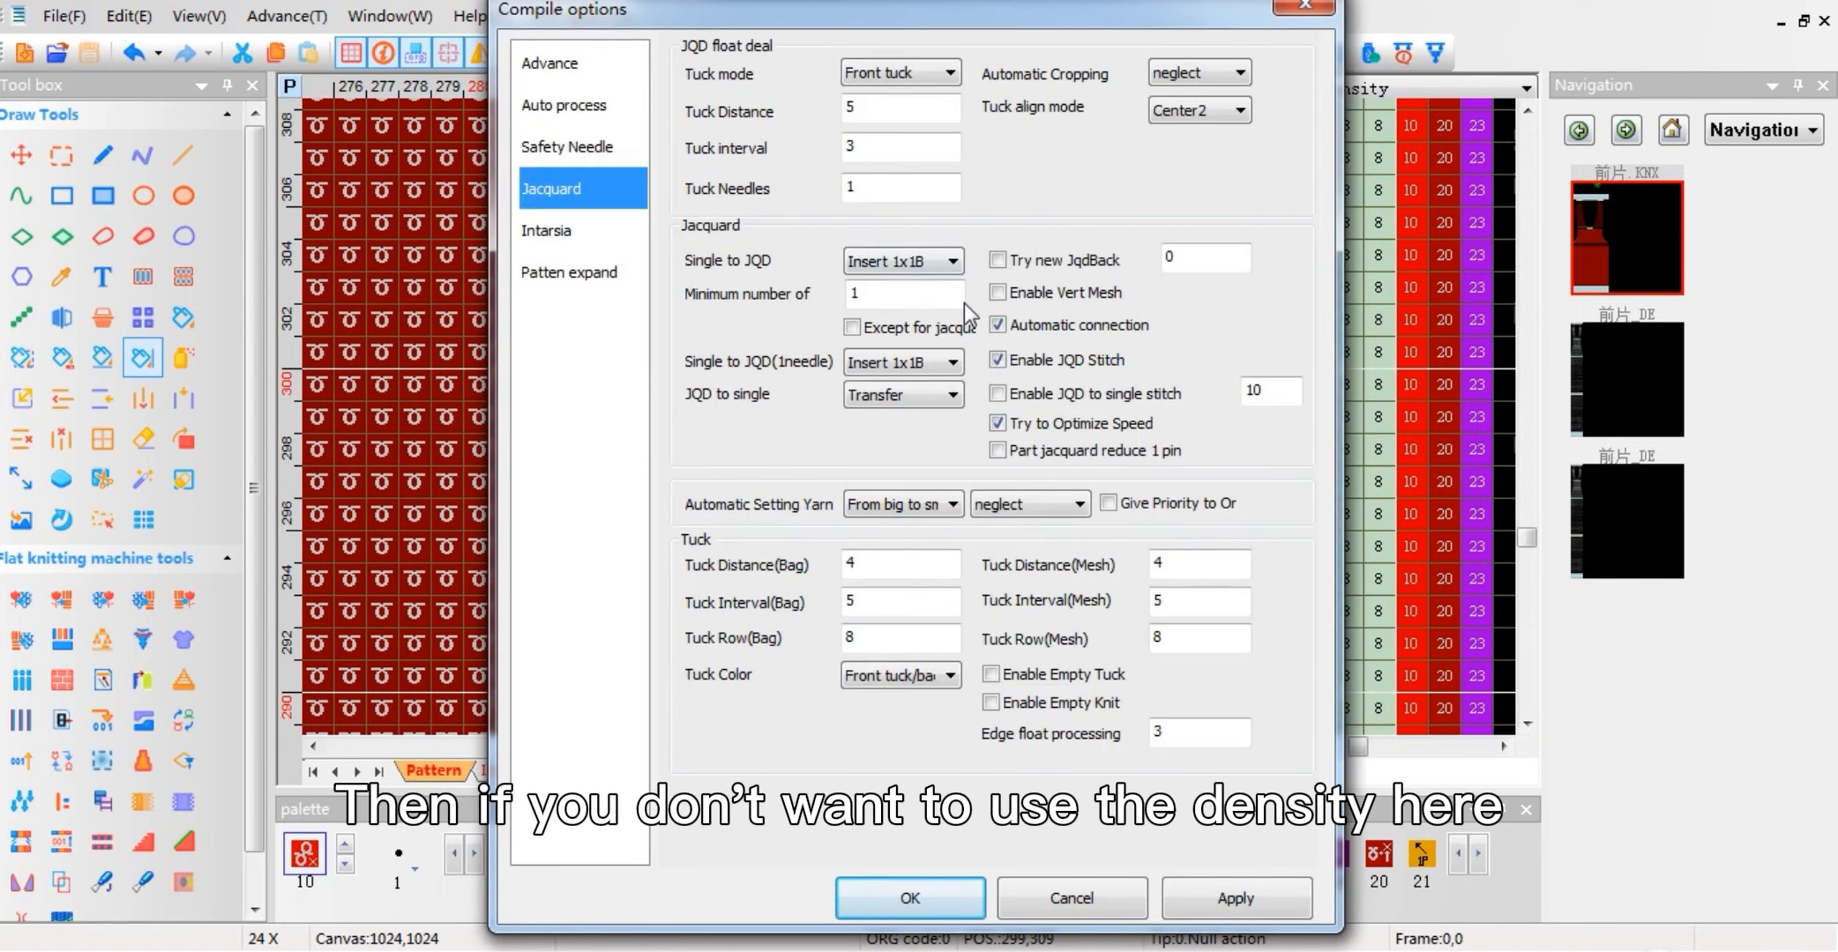
pyautogui.click(995, 360)
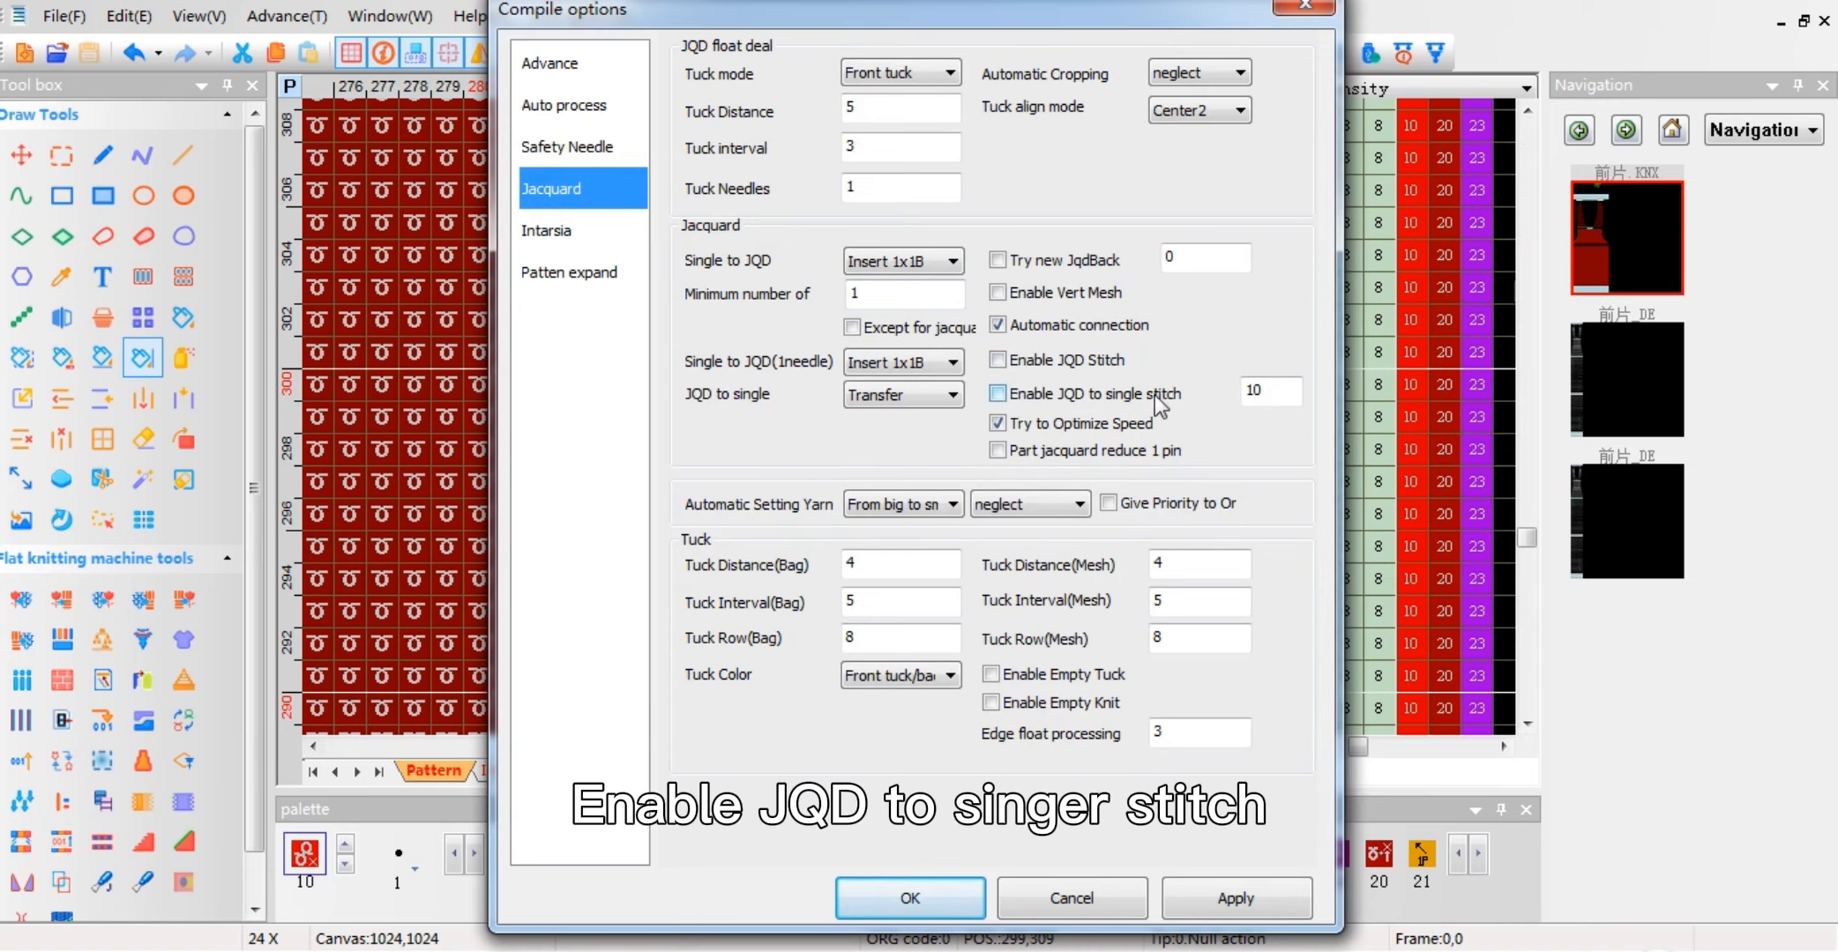
pyautogui.click(1305, 8)
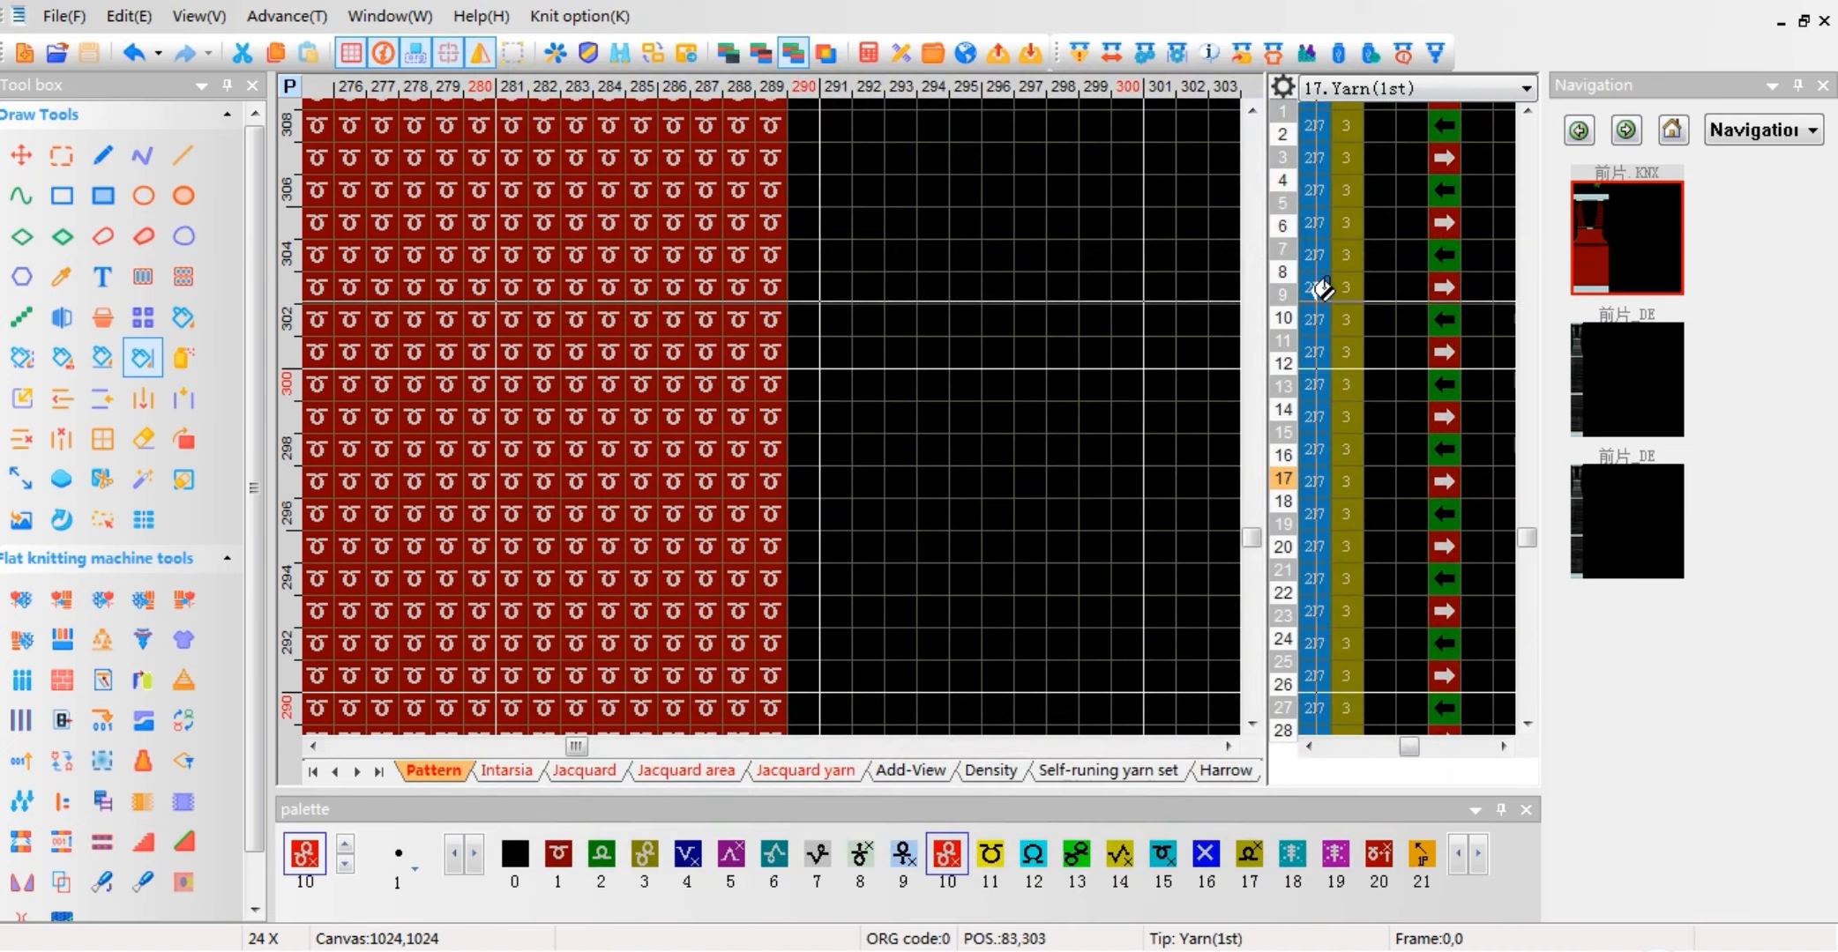
# Step: Examine the source pattern's intarsia layer where the flower jacquard ends and check the density types in function line 207
pyautogui.scroll(-2, 756, 417)
pyautogui.scroll(-2, 541, 616)
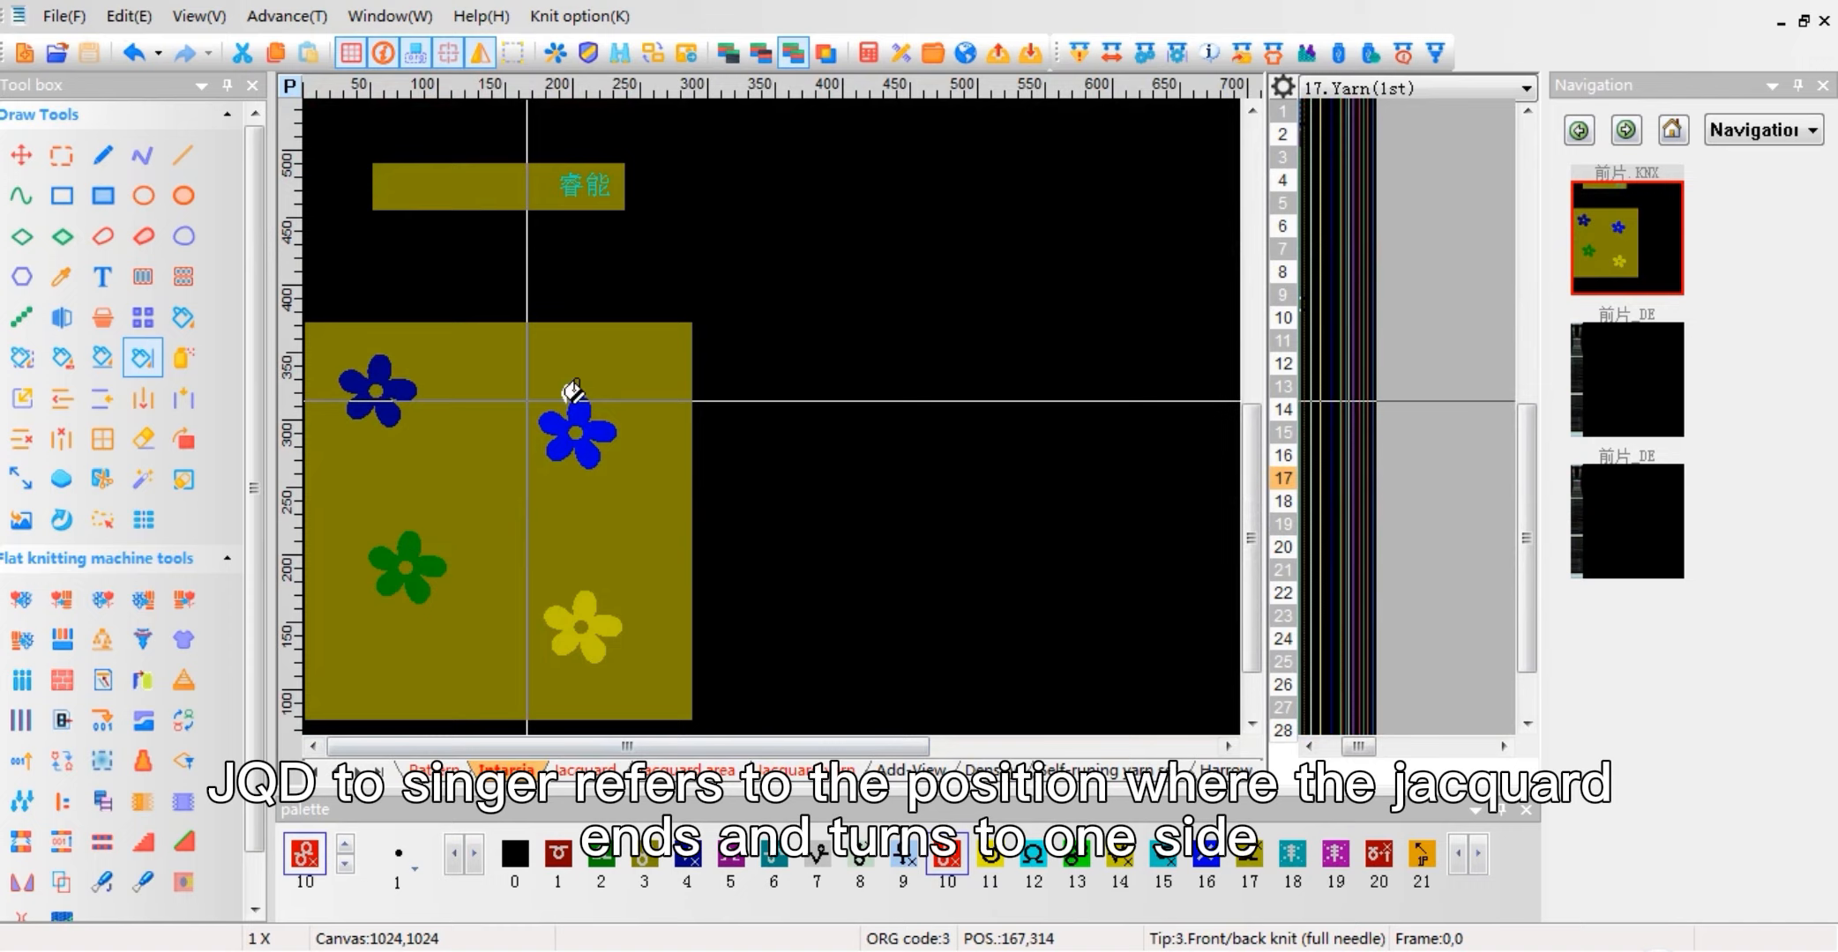
pyautogui.scroll(5, 573, 391)
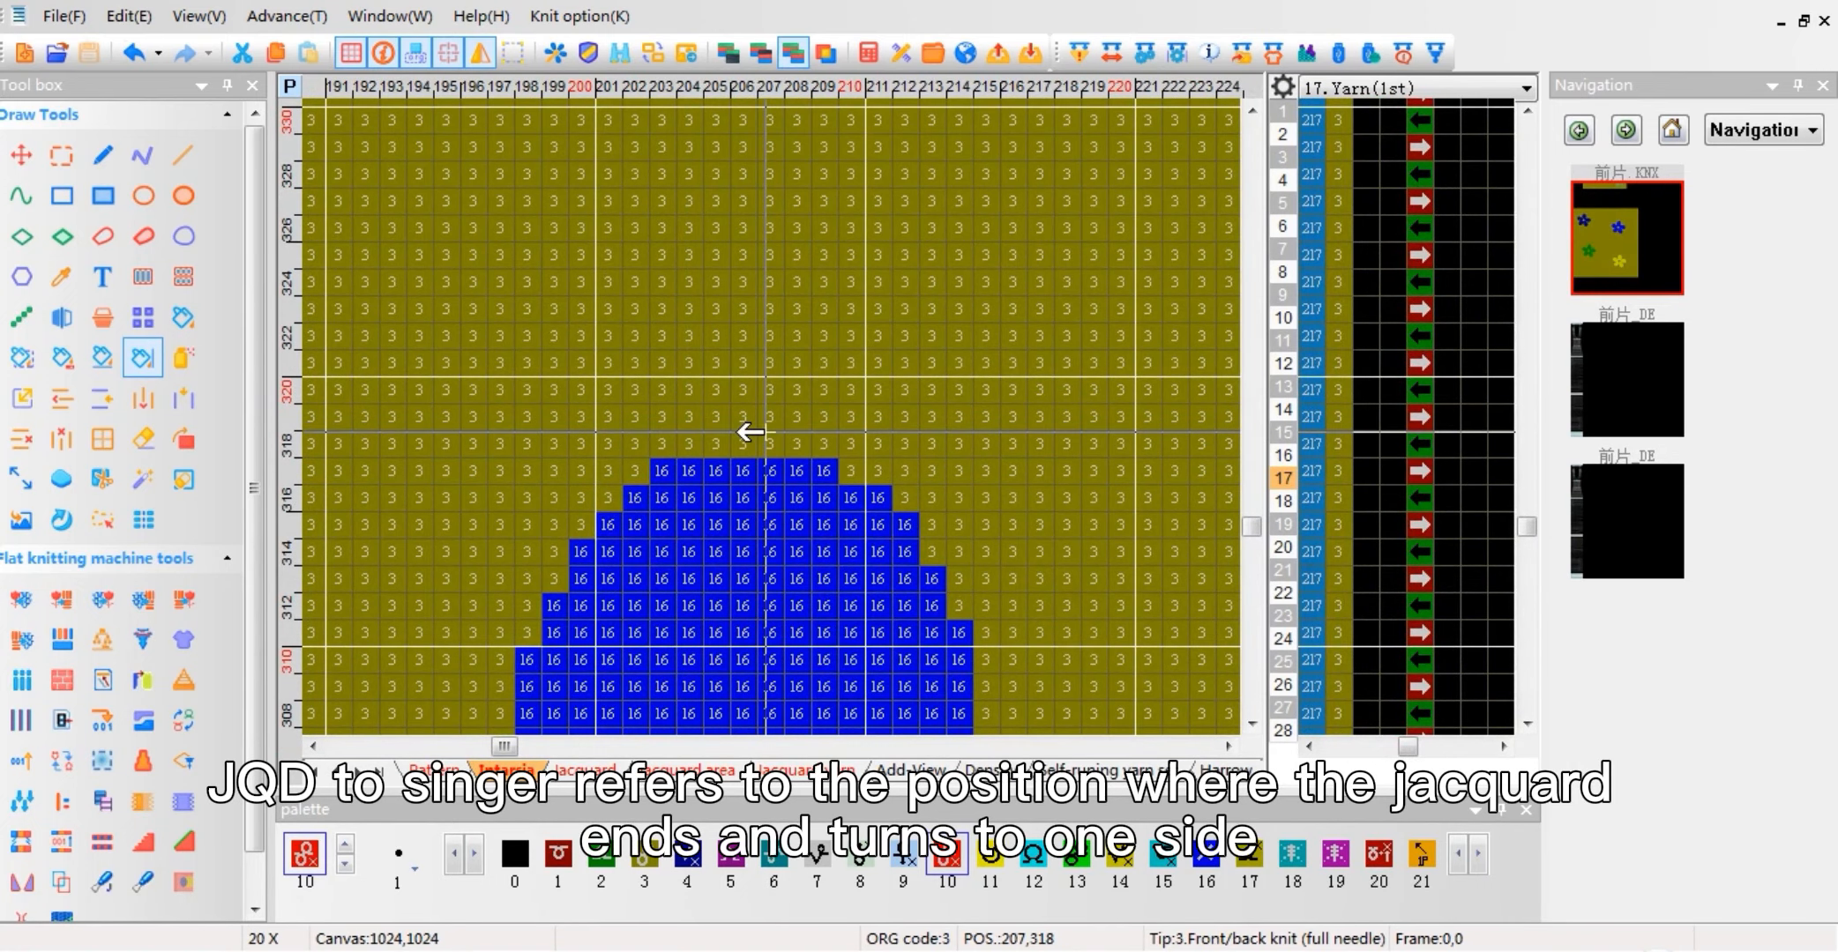
pyautogui.click(1280, 250)
pyautogui.rightClick(1332, 327)
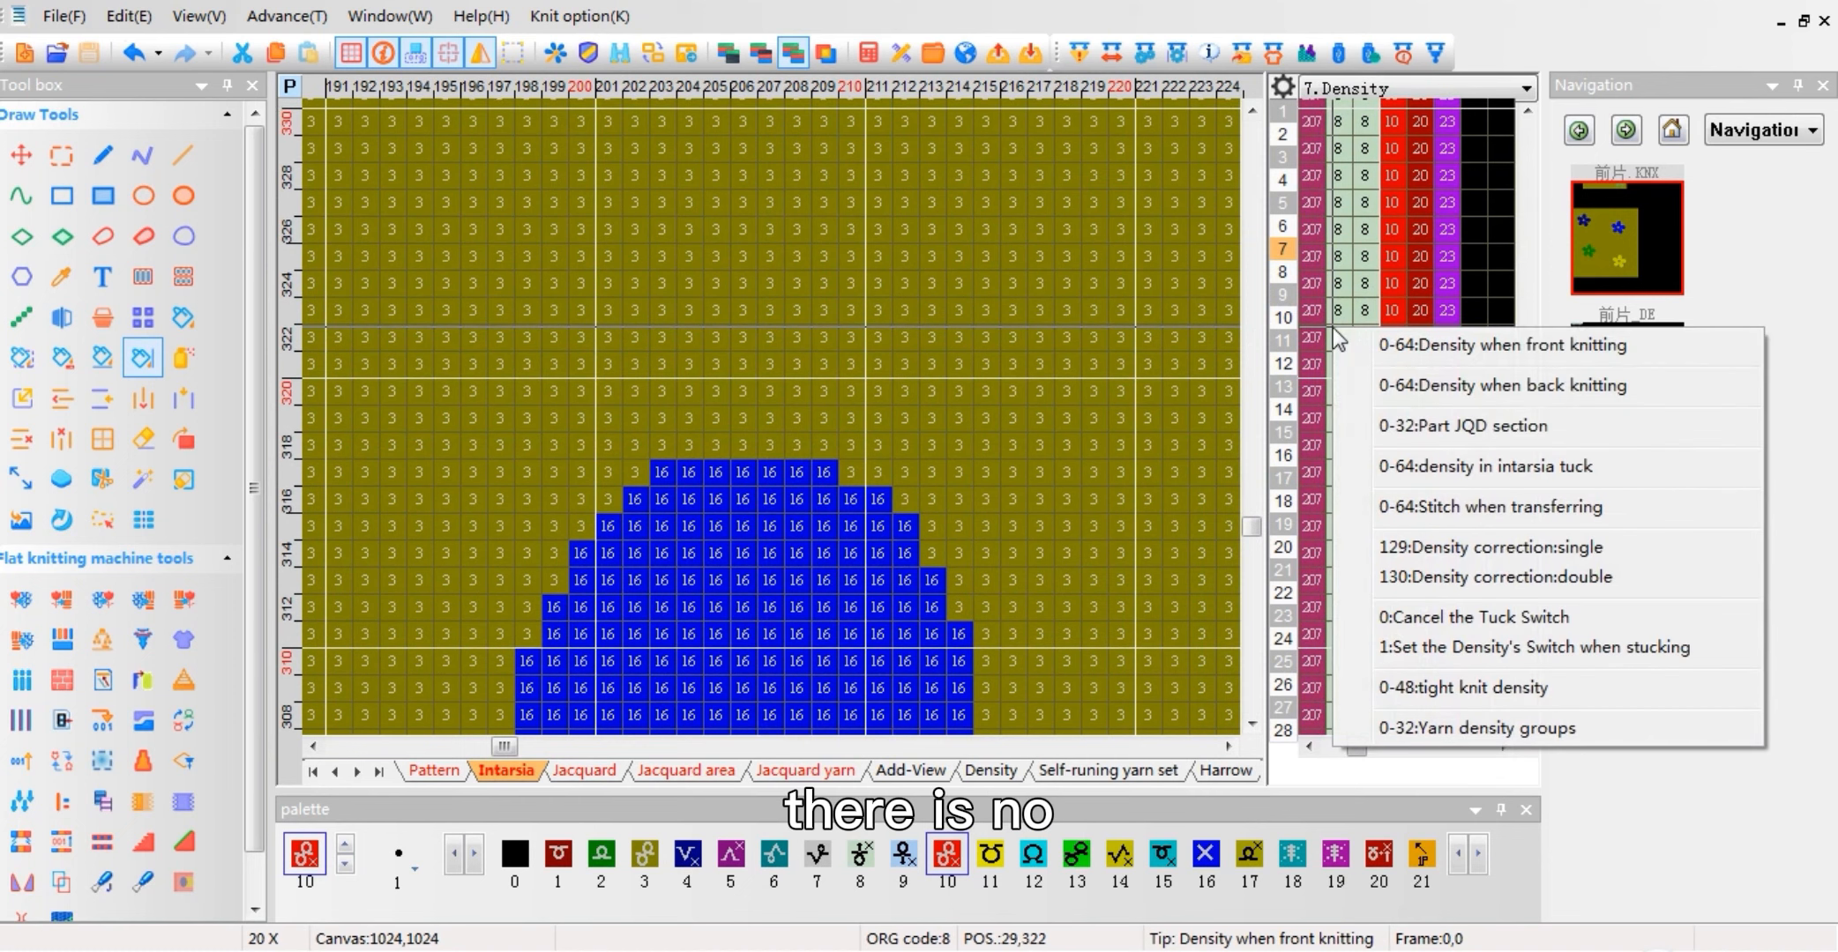
pyautogui.click(1761, 274)
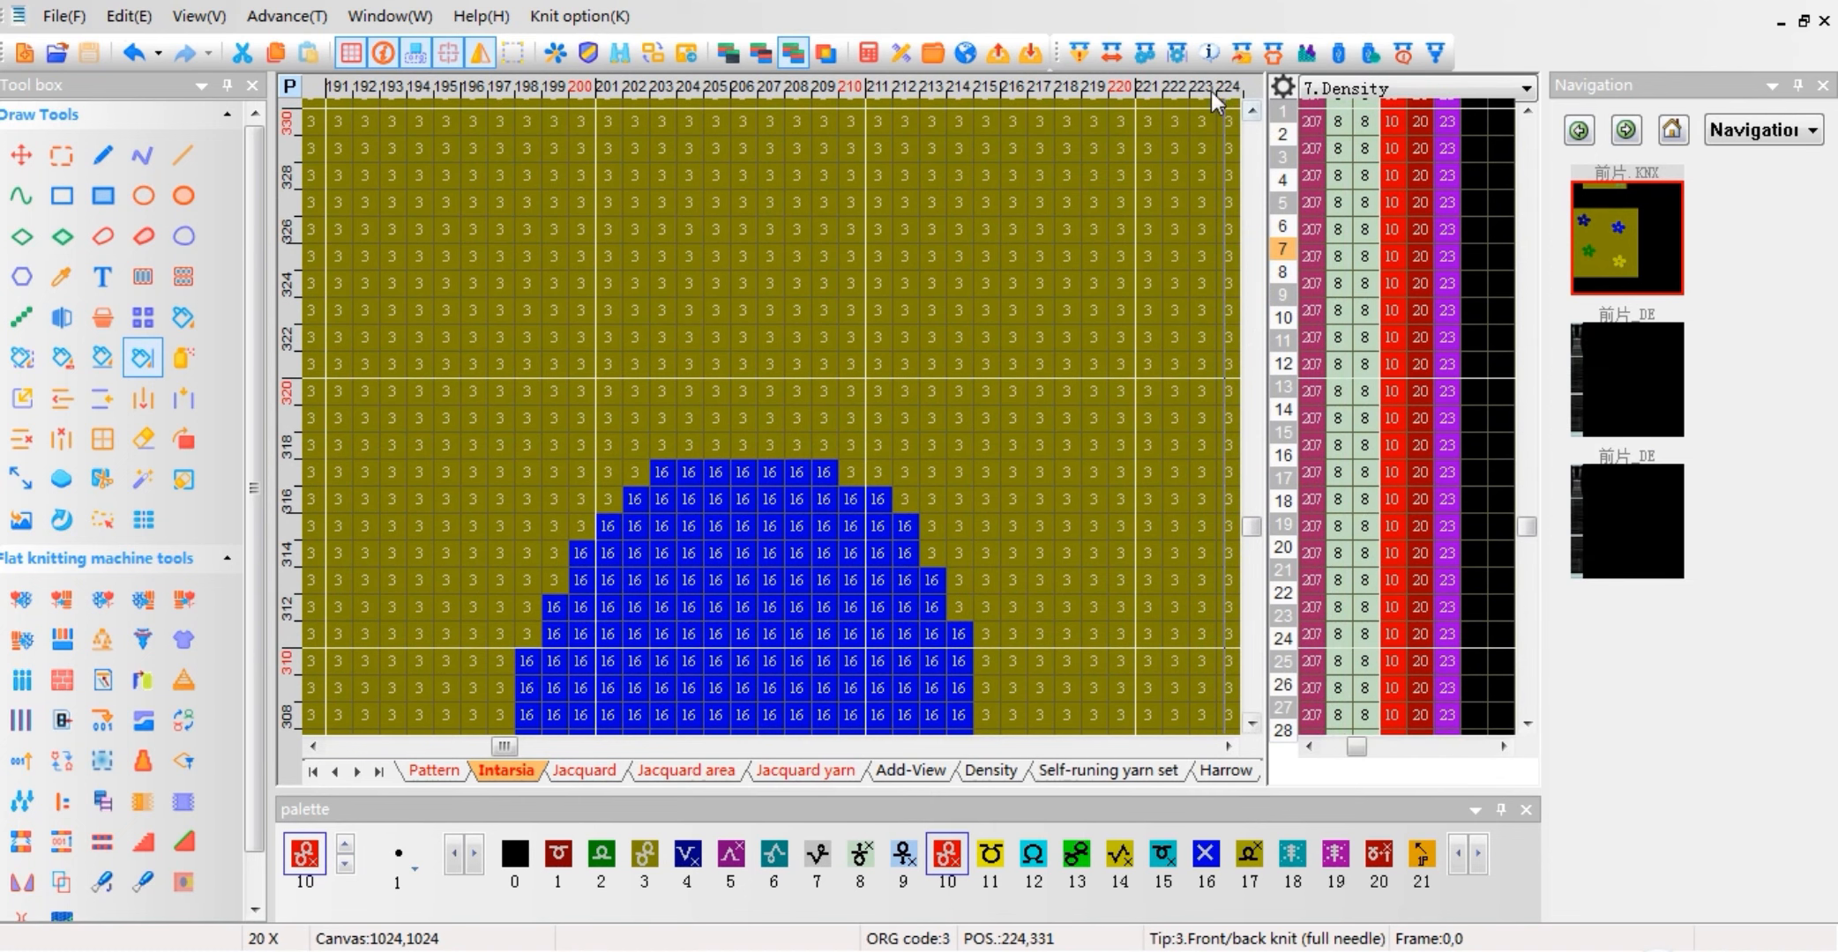
# Step: Set Part Jqd to 11 in the yarn and parameter section of Shape Design's advanced settings
pyautogui.click(1276, 52)
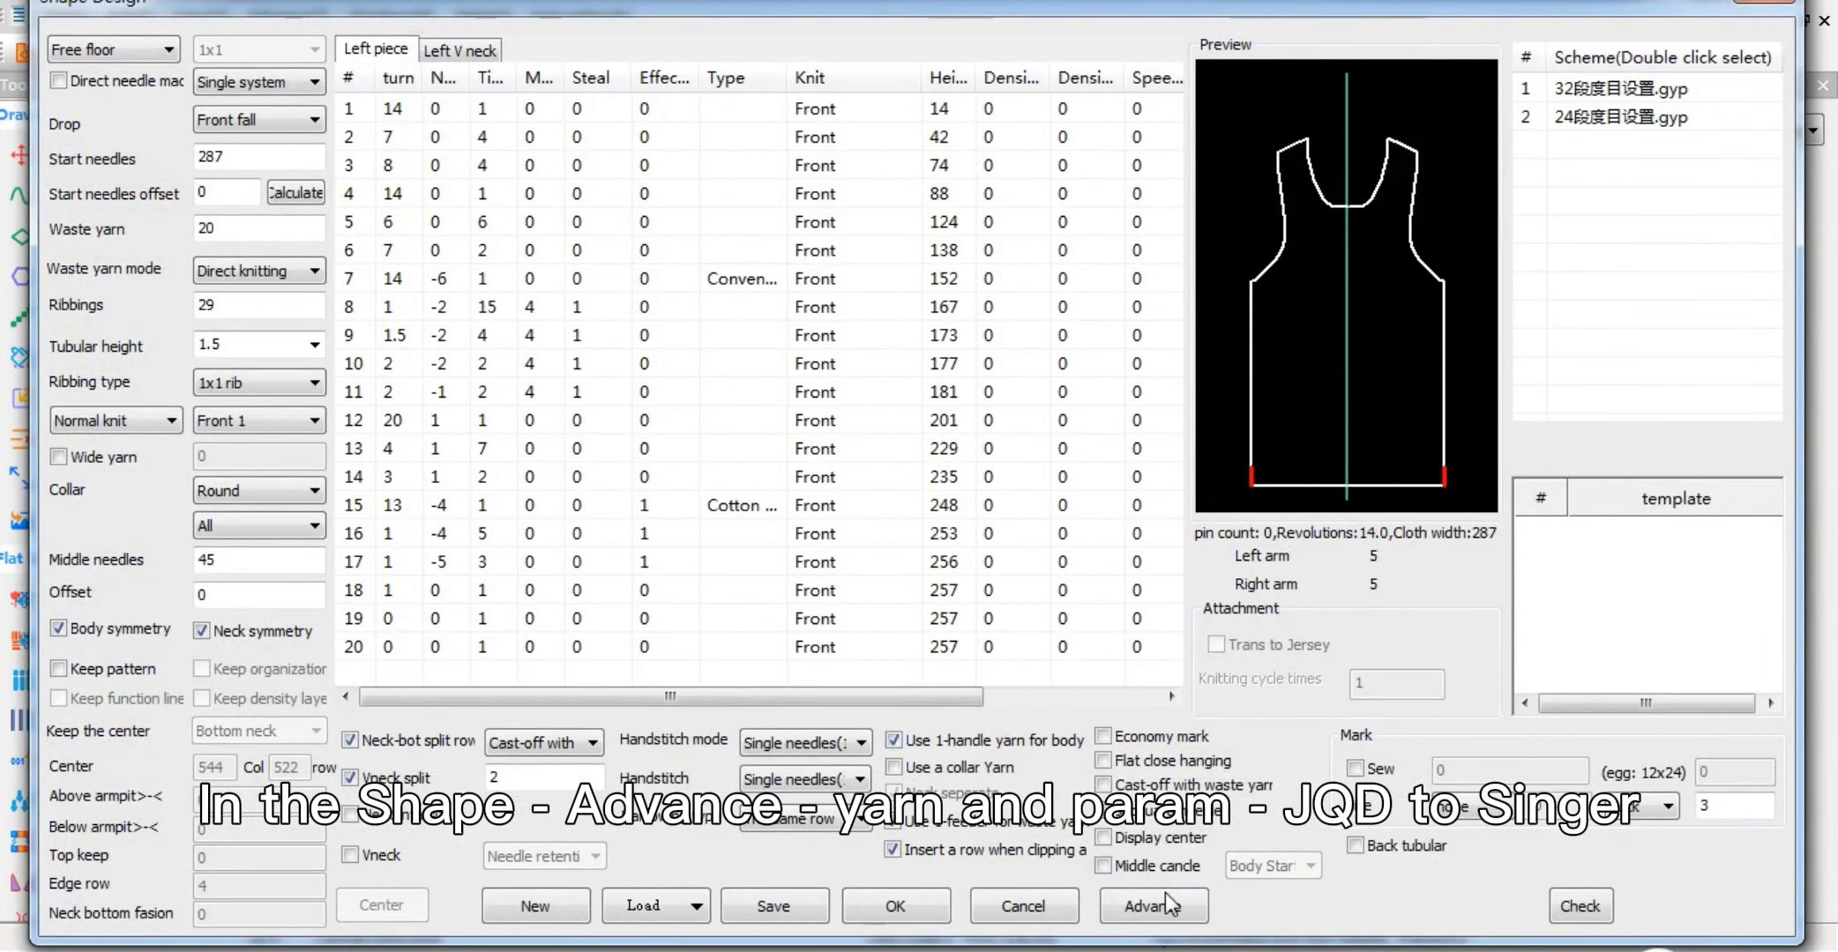
pyautogui.click(1122, 912)
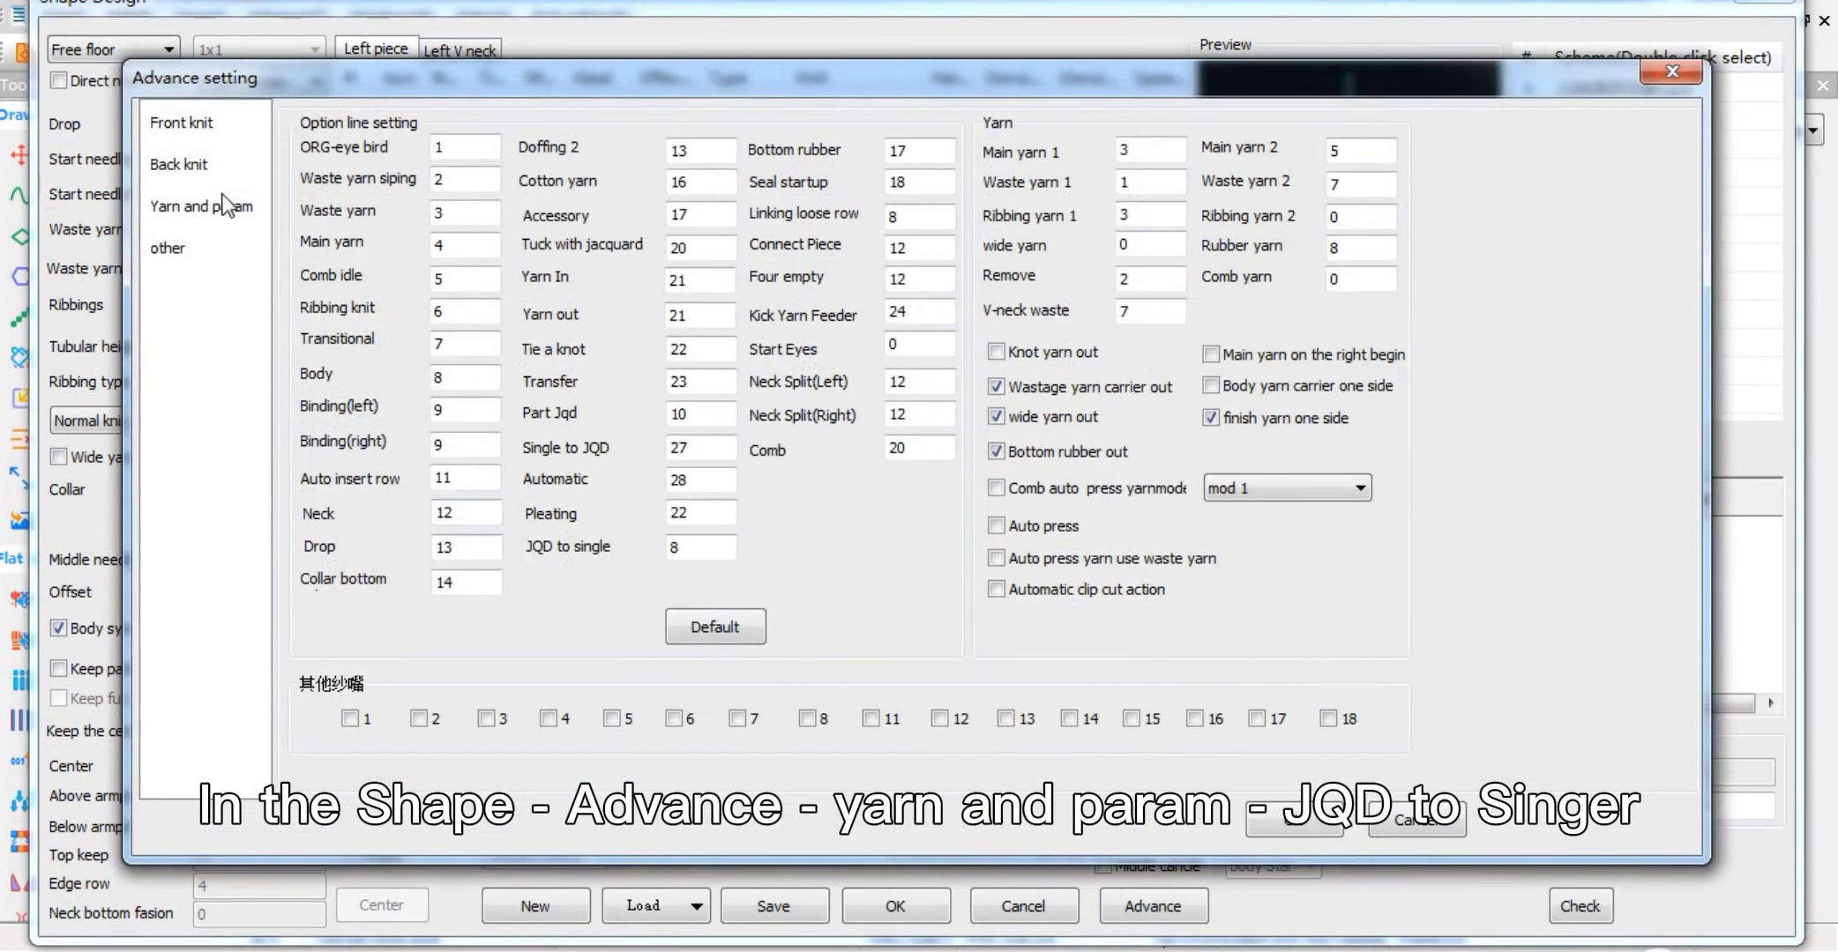
pyautogui.click(221, 211)
pyautogui.doubleClick(678, 547)
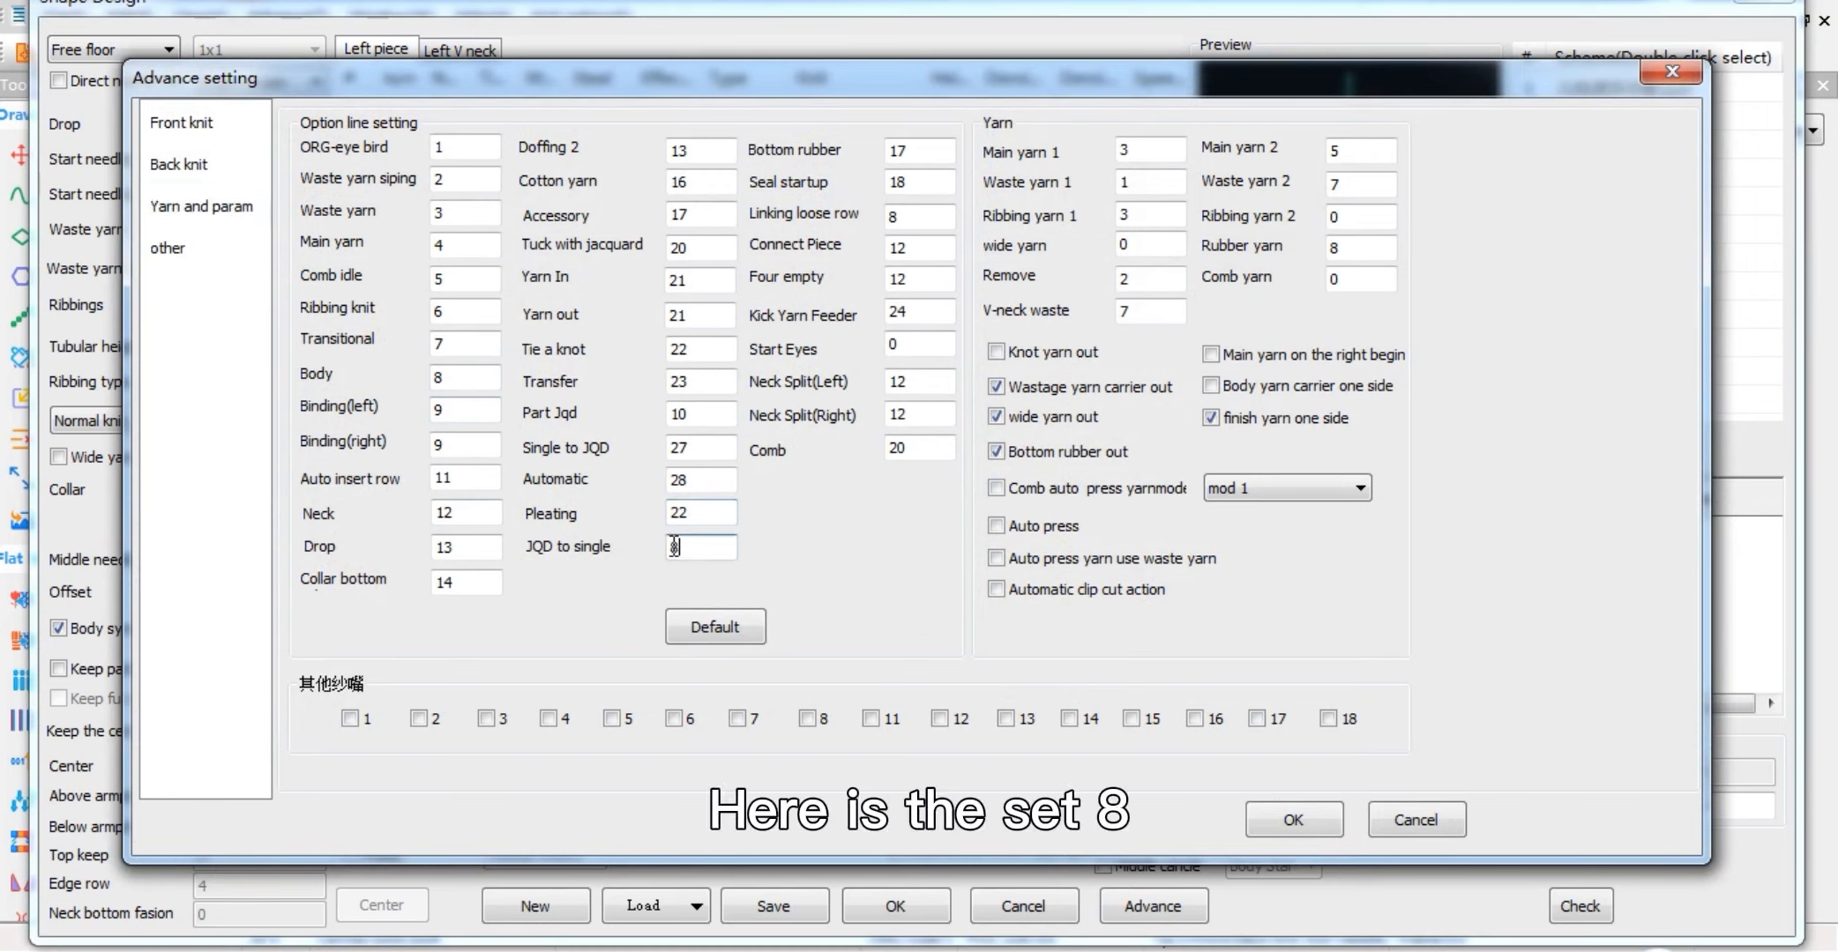
pyautogui.doubleClick(679, 413)
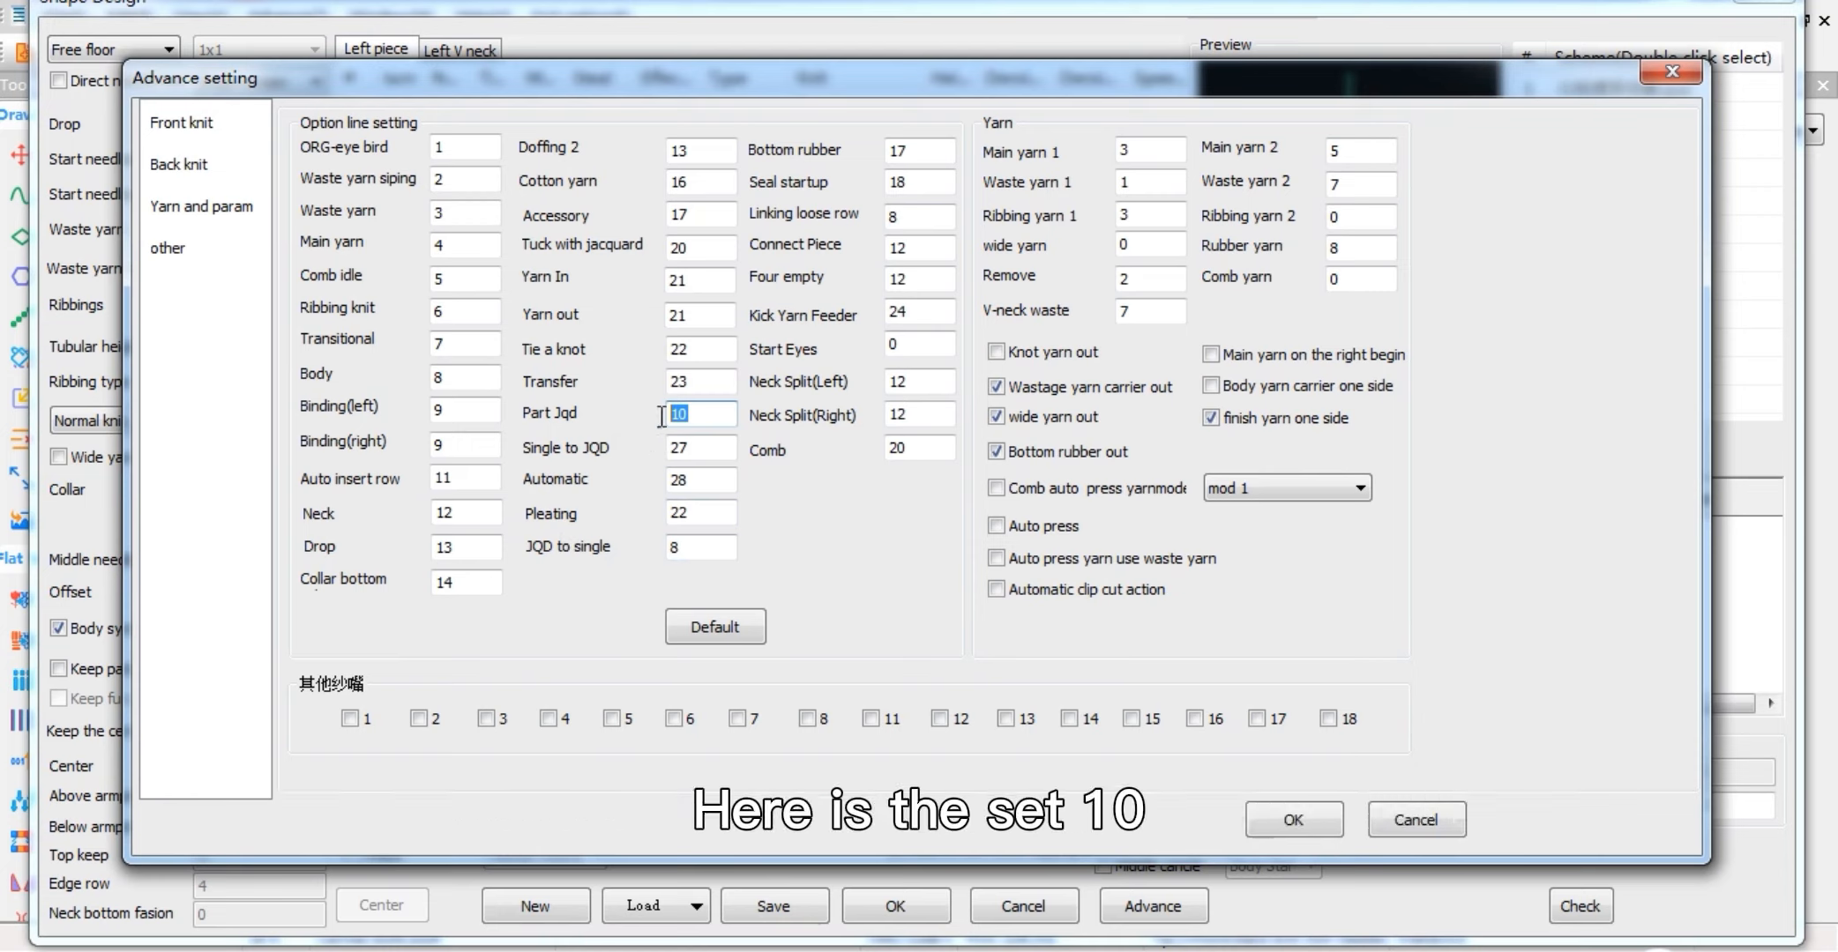
pyautogui.write('11')
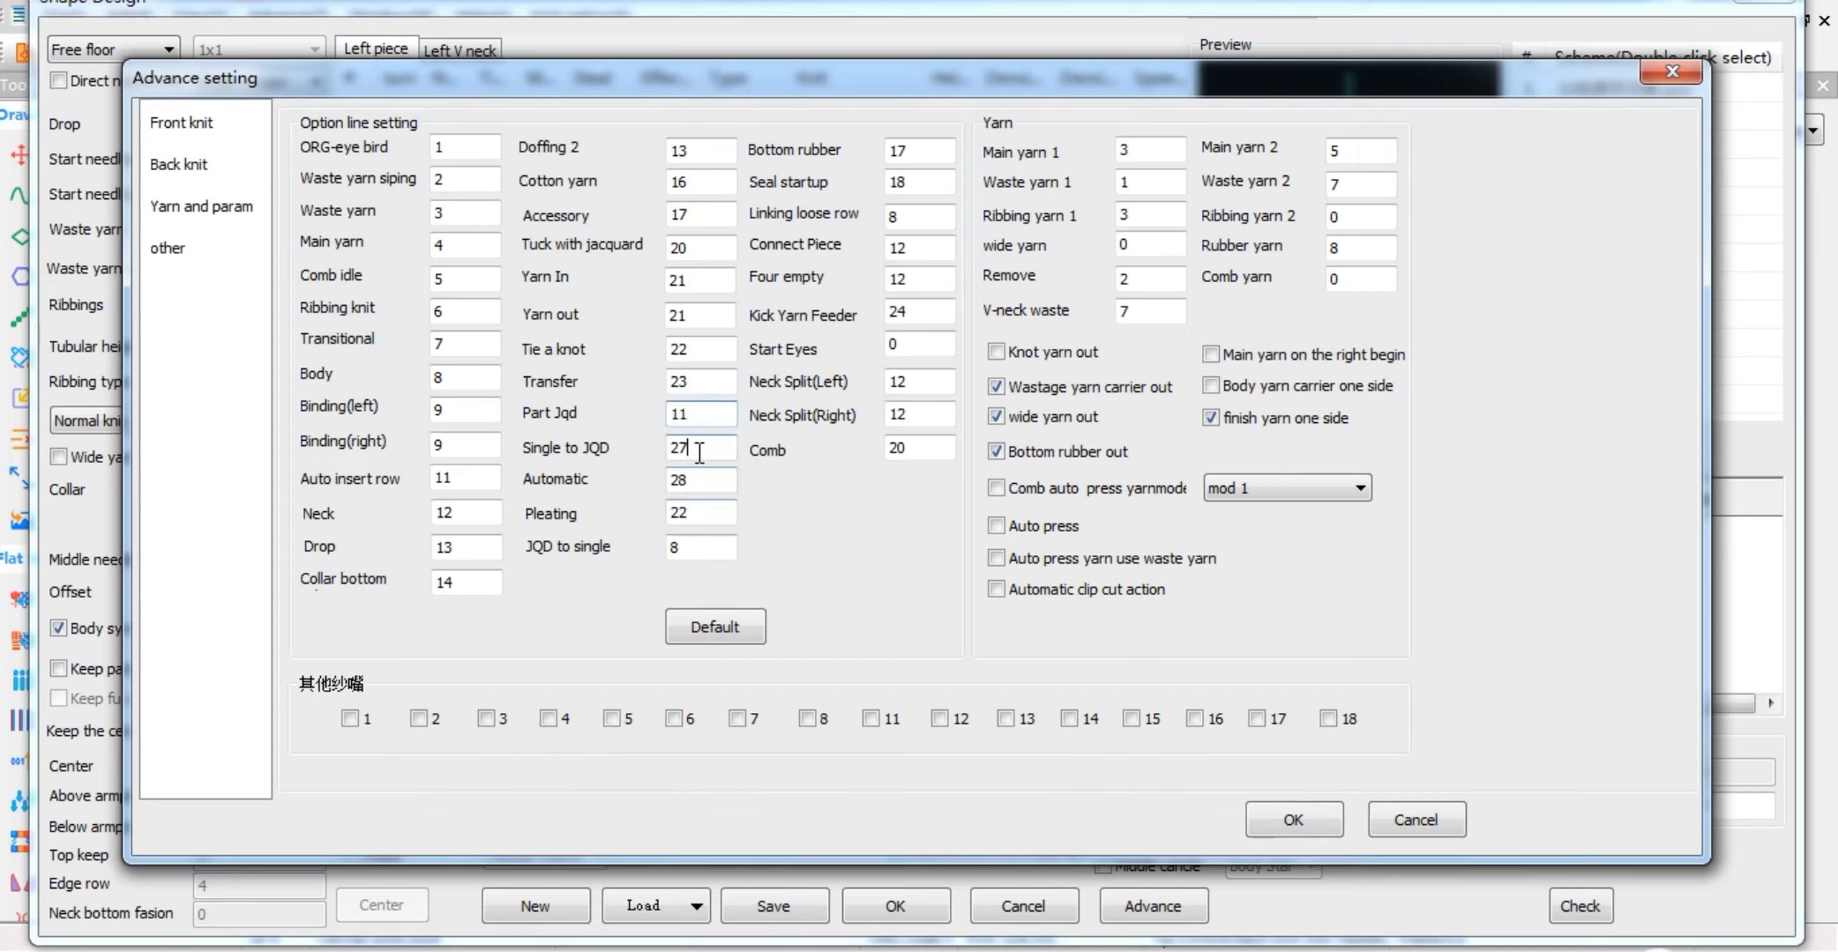
# Step: Set Single to JQD to 19 and JQD to single to 11, accept the advanced settings and cancel Shape Design
pyautogui.press('Tab')
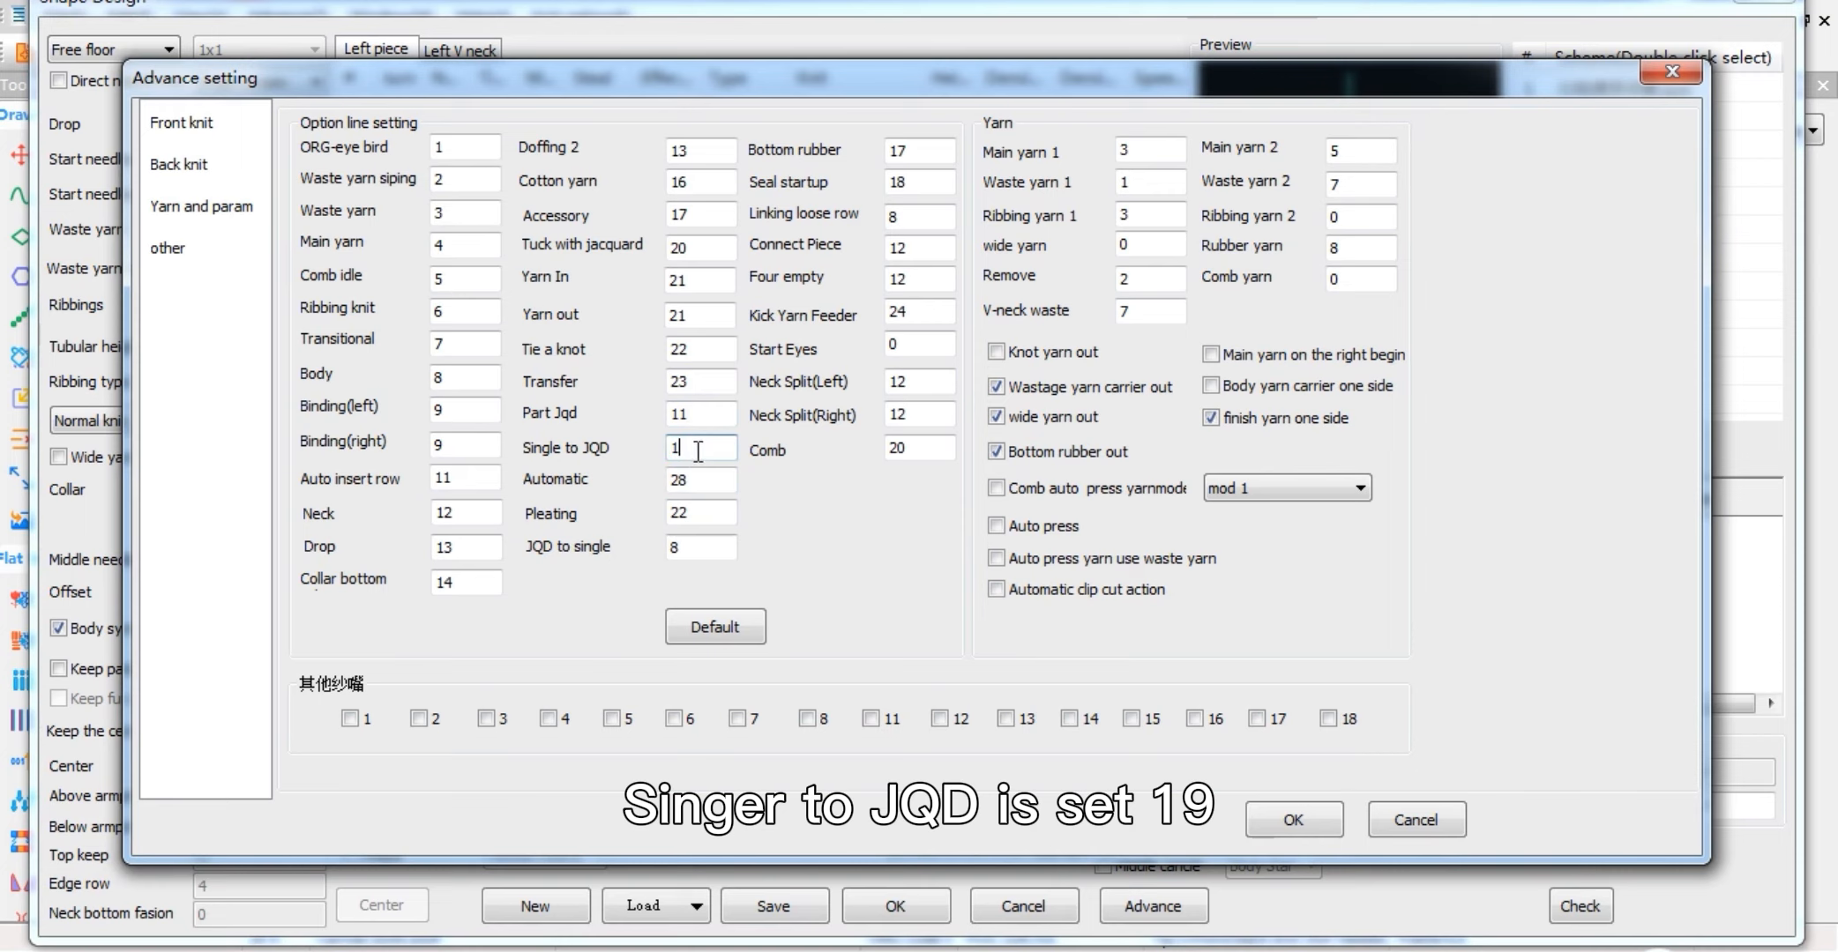
pyautogui.write('9')
pyautogui.doubleClick(673, 547)
pyautogui.write('11')
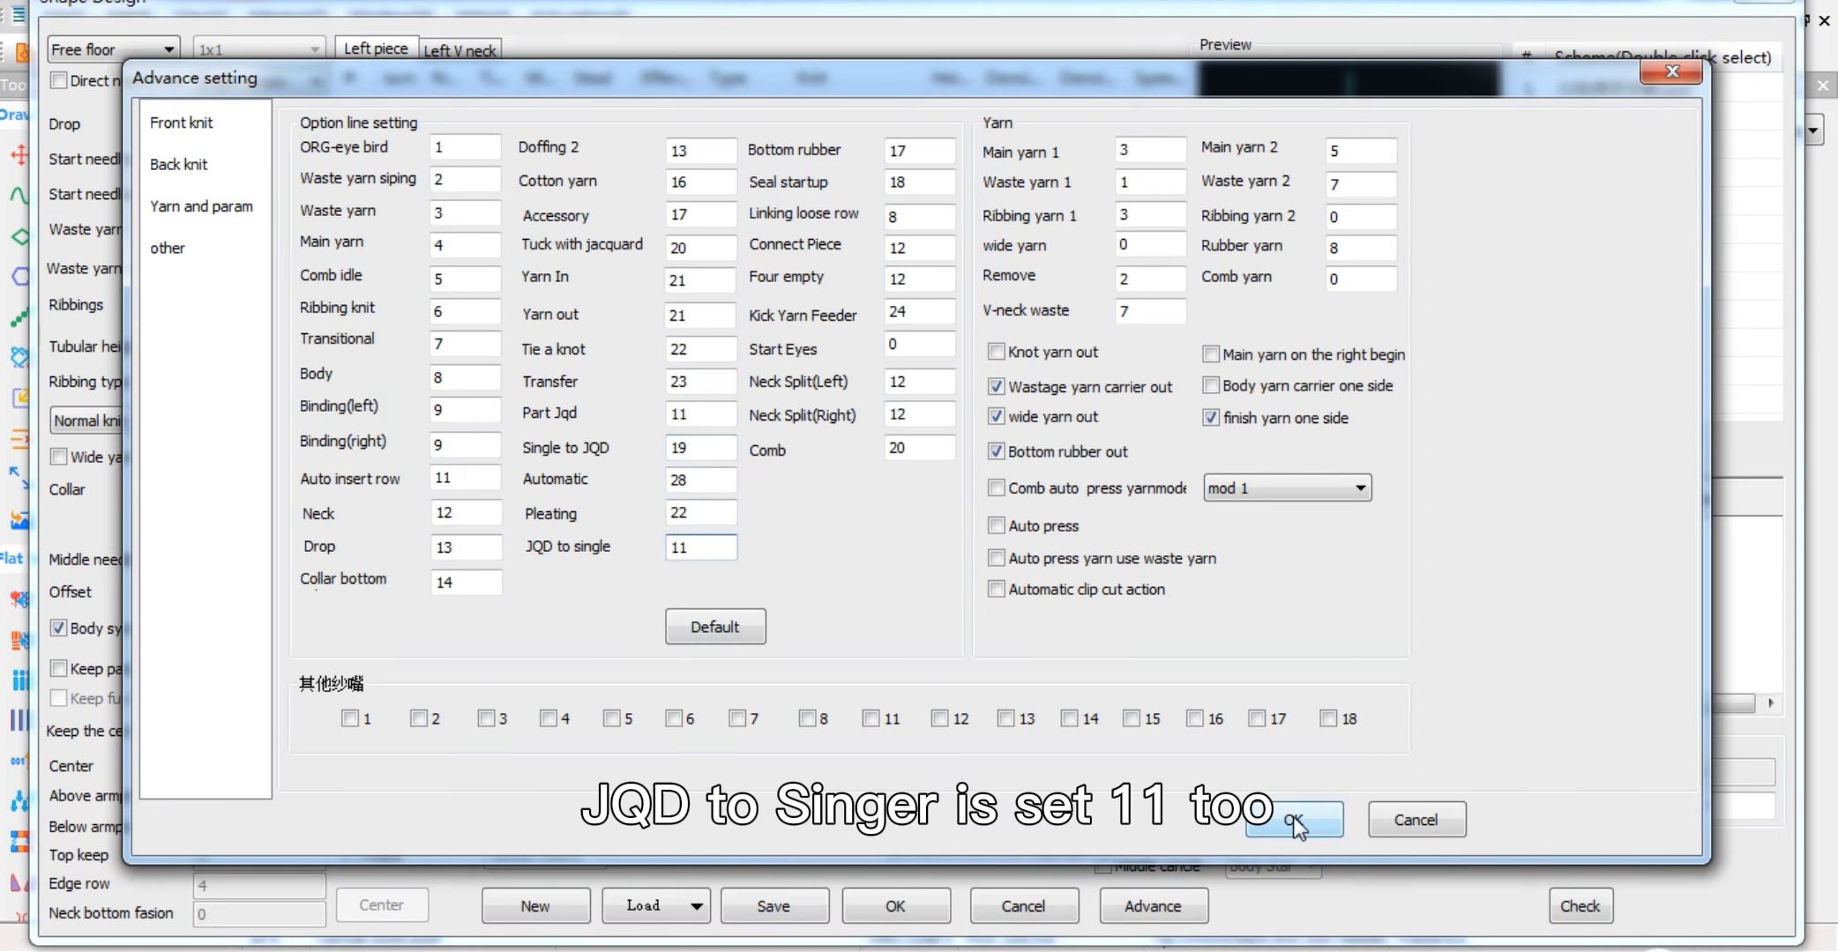
pyautogui.click(1292, 816)
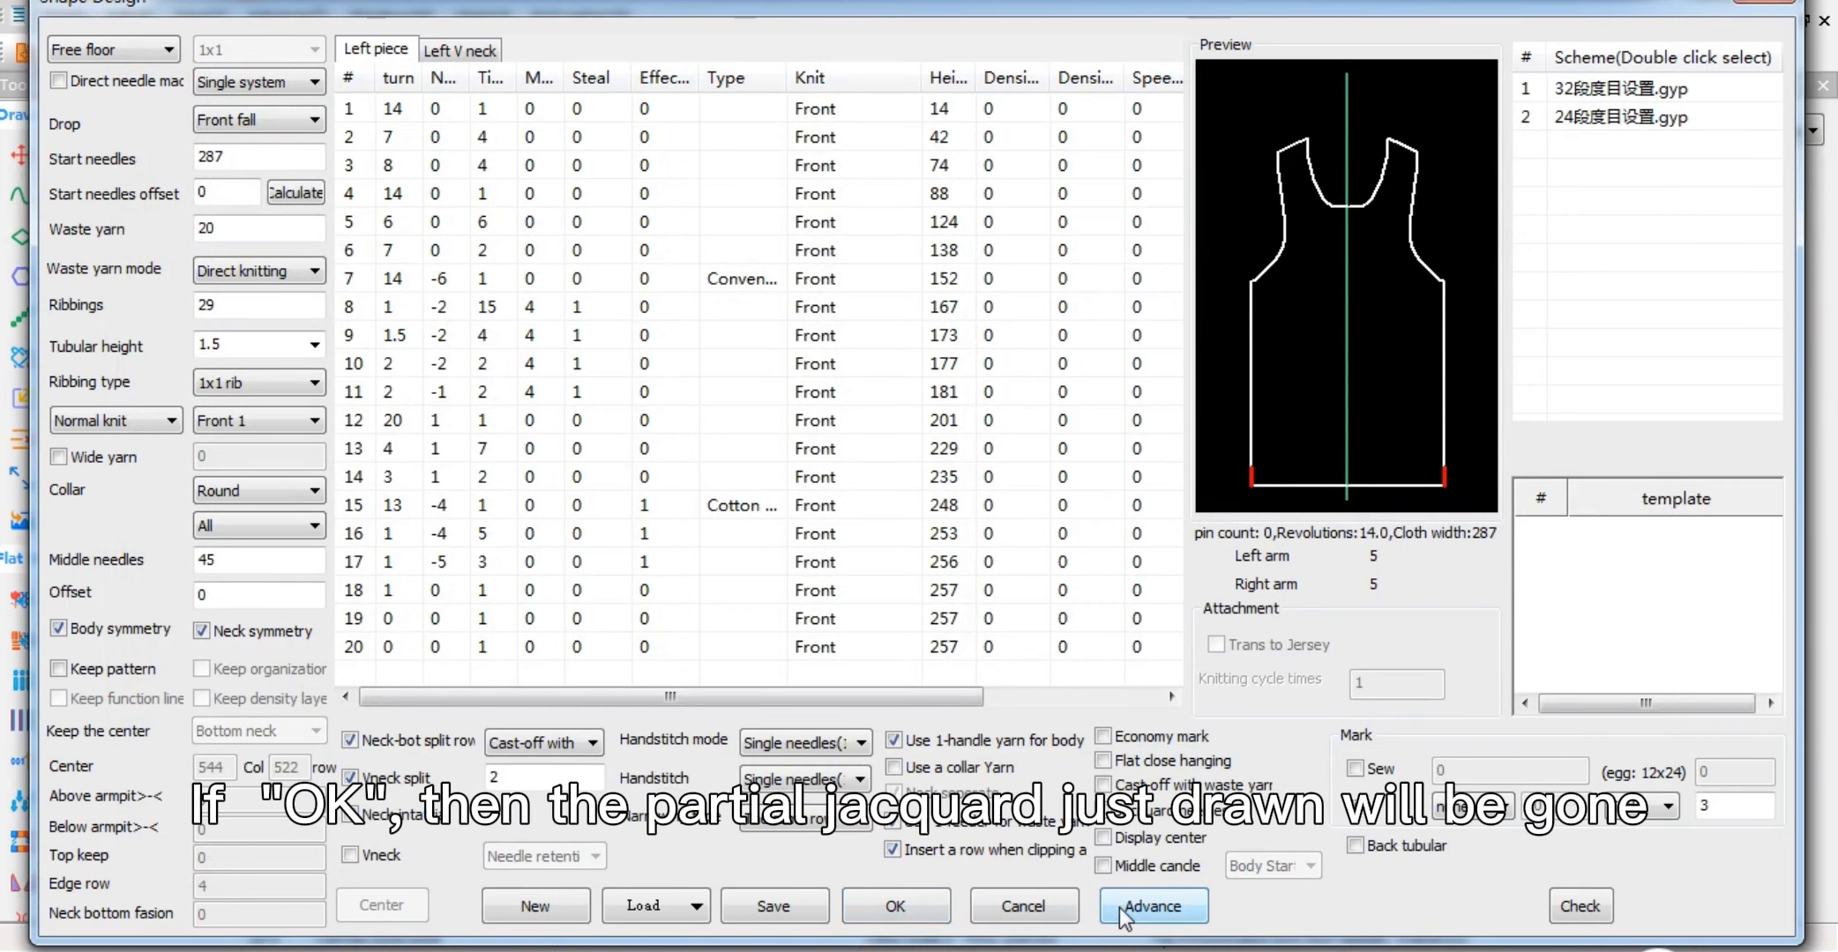
pyautogui.click(1048, 908)
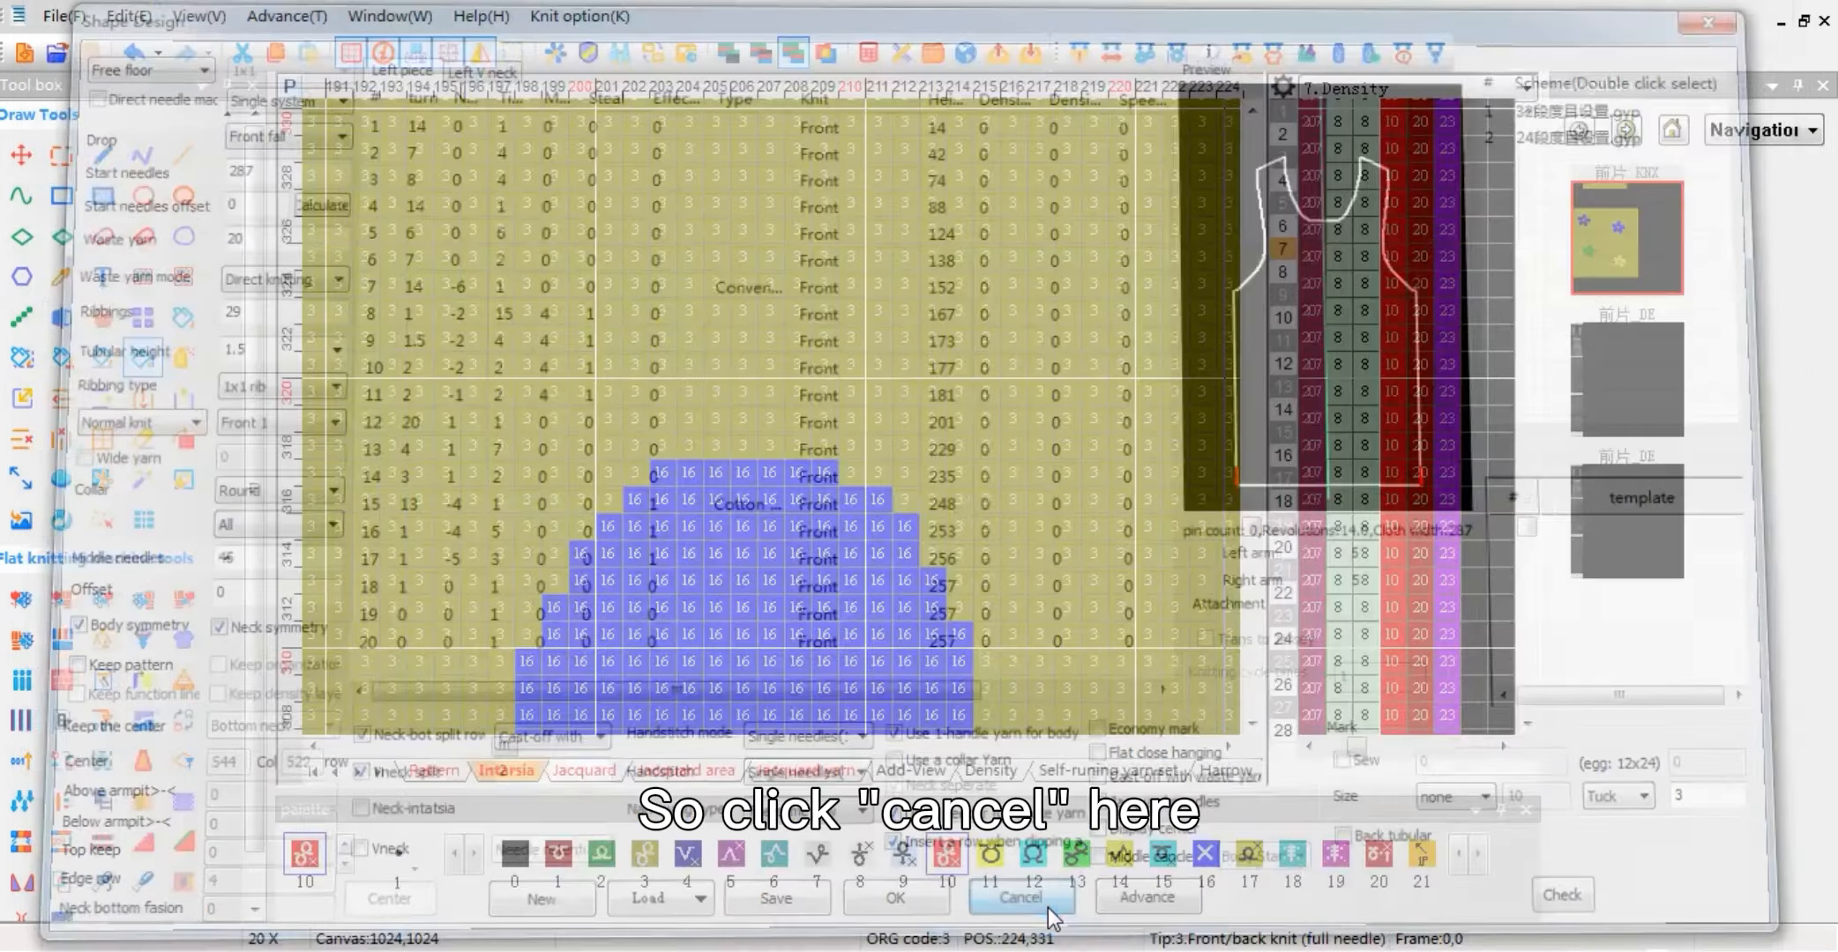
# Step: Enable JQD Stitch and JQD to single stitch in the Jacquard compile options, compile the pattern and open the compiled result
pyautogui.scroll(-5, 932, 504)
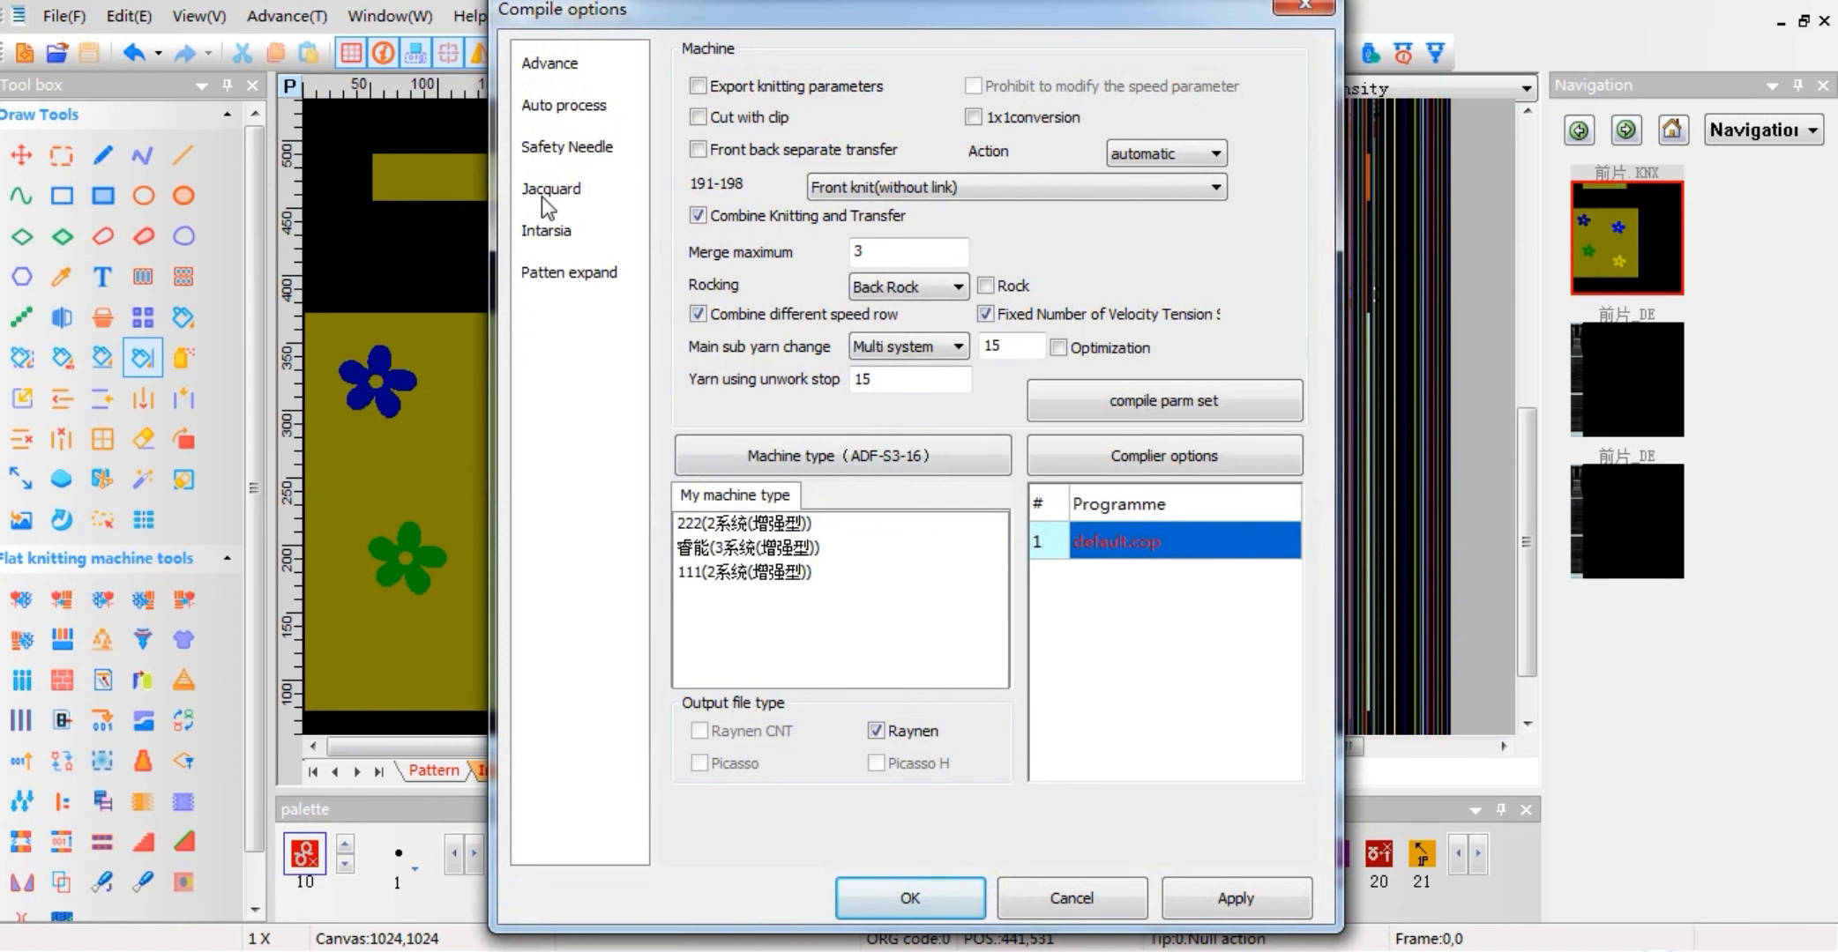
pyautogui.click(545, 191)
pyautogui.click(997, 359)
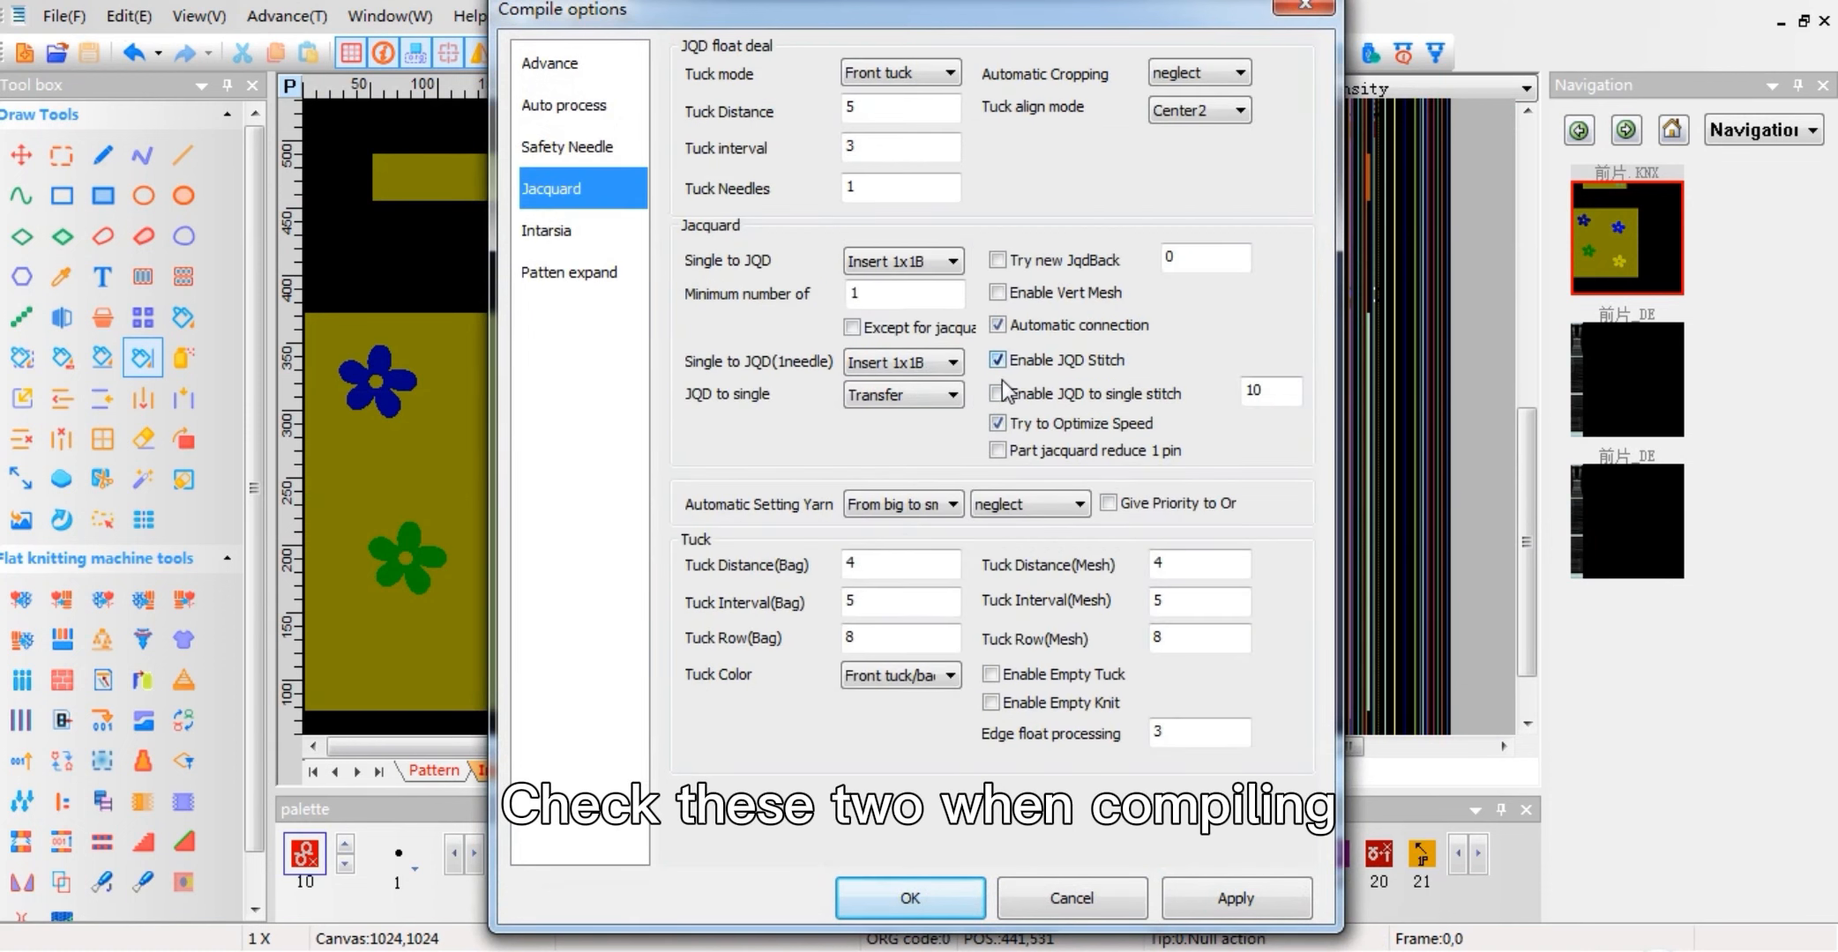
pyautogui.click(999, 392)
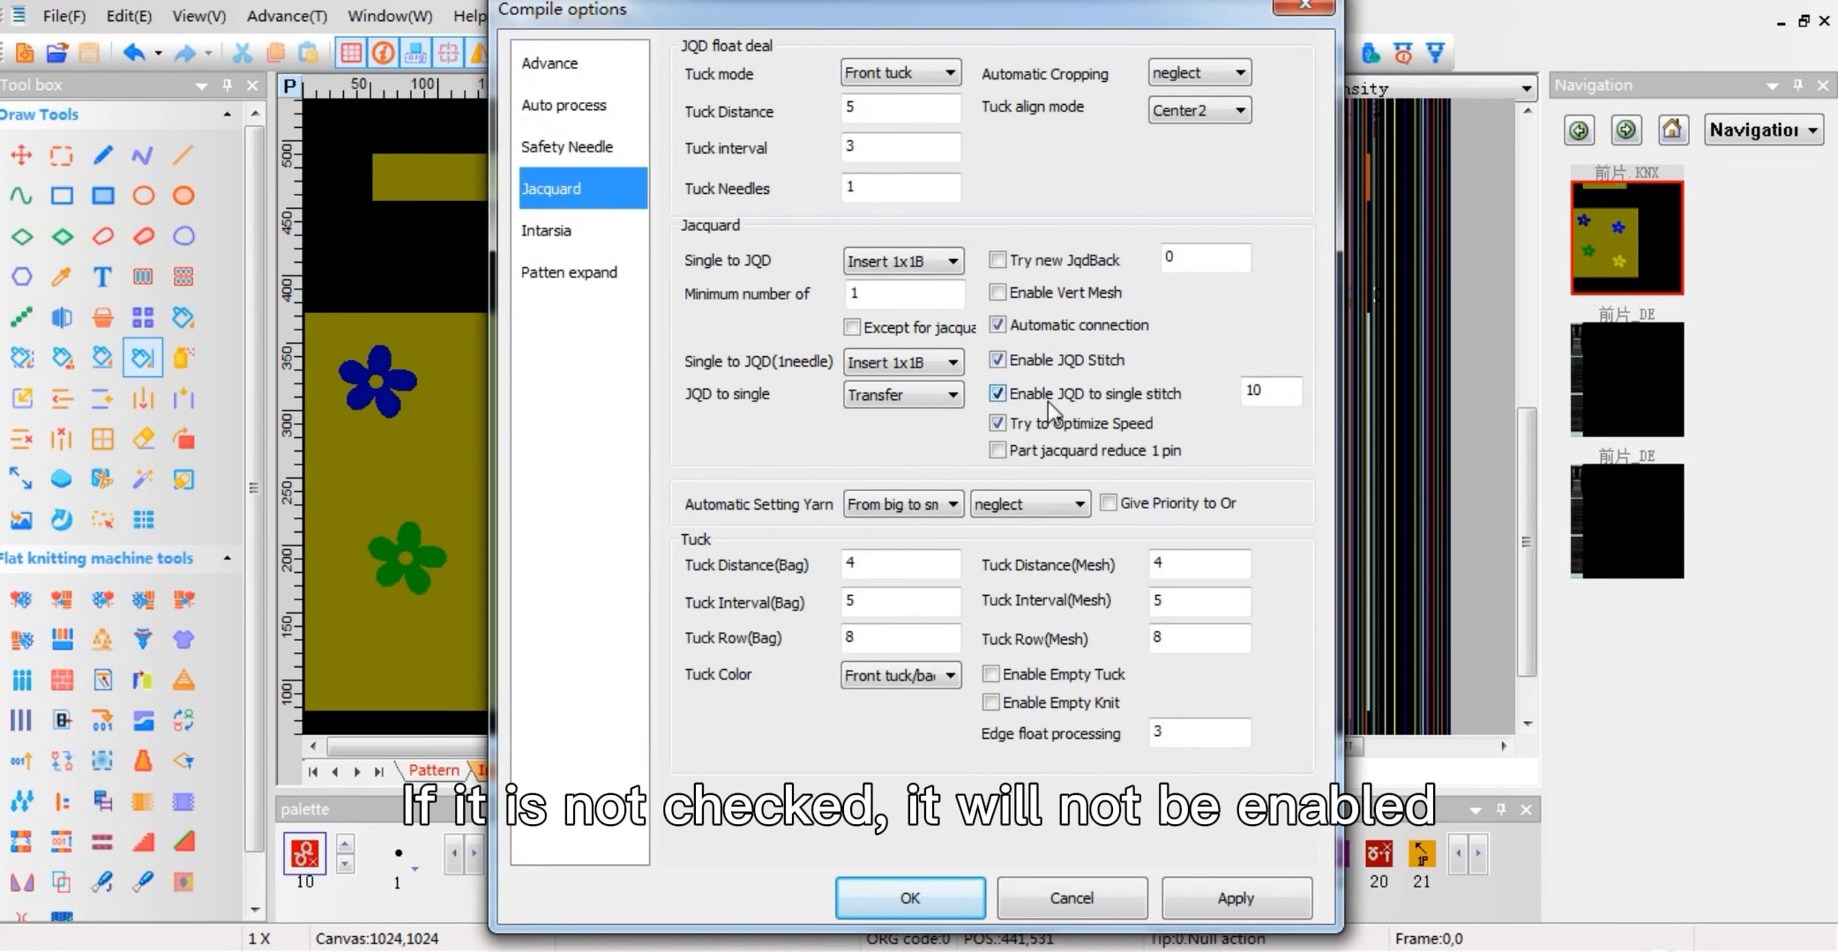
pyautogui.click(933, 889)
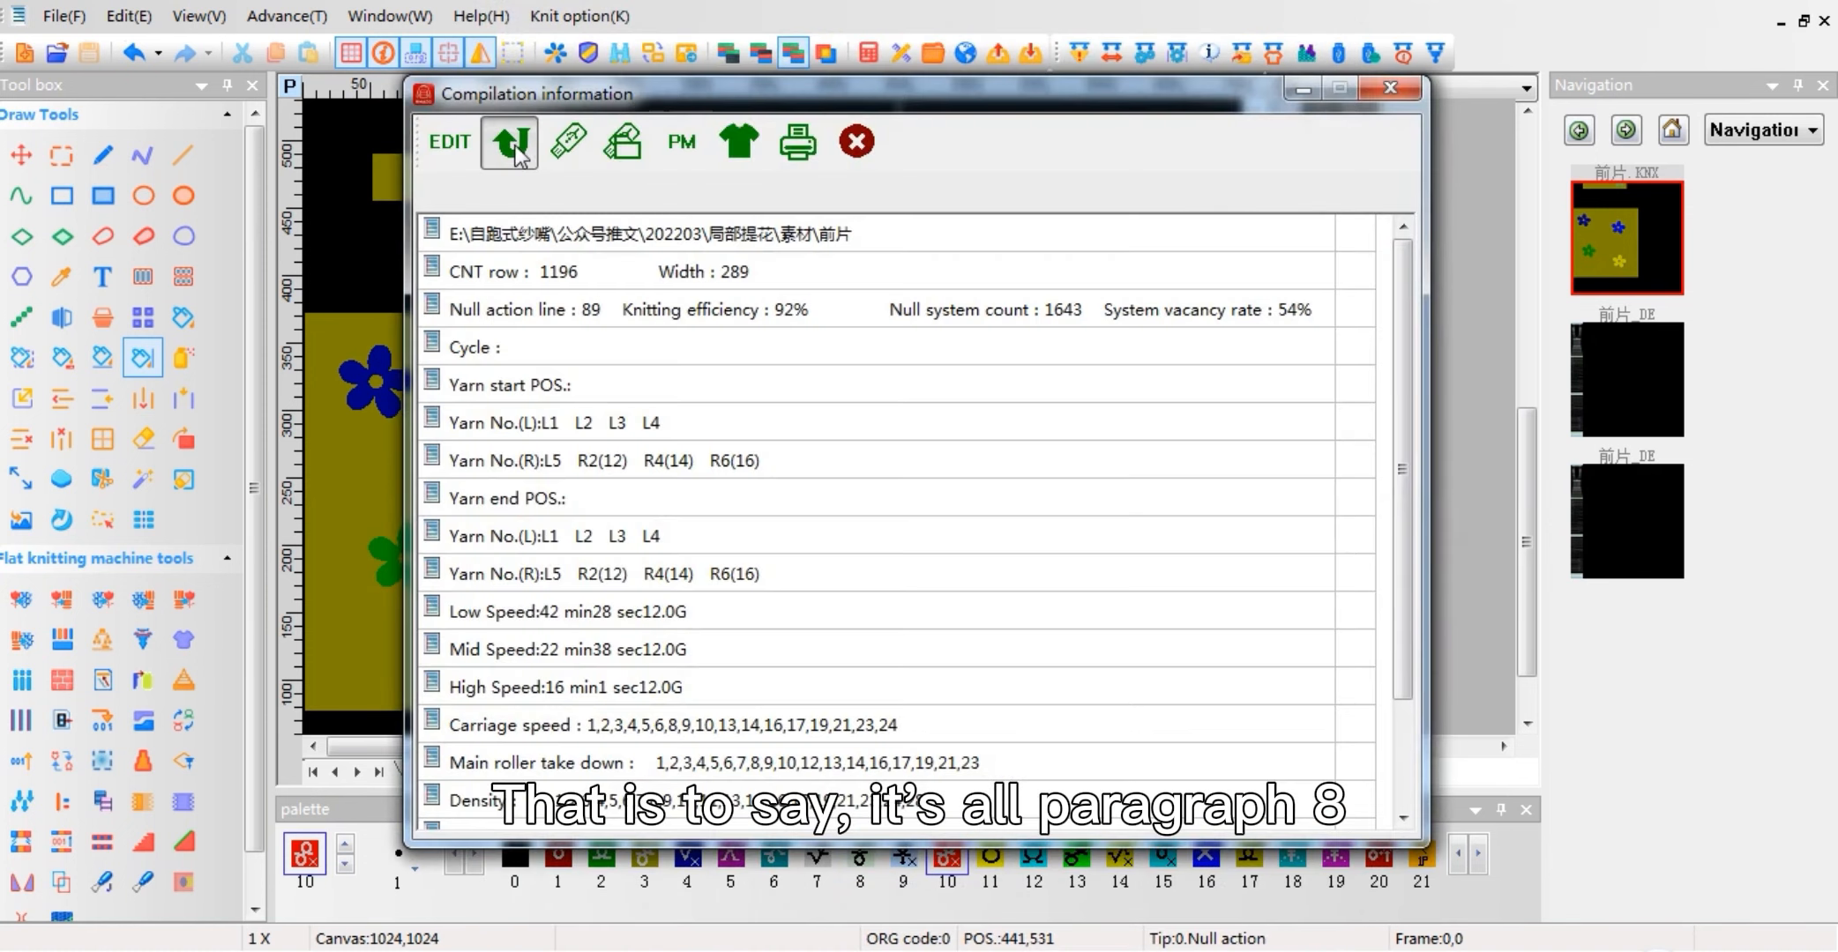
pyautogui.click(514, 145)
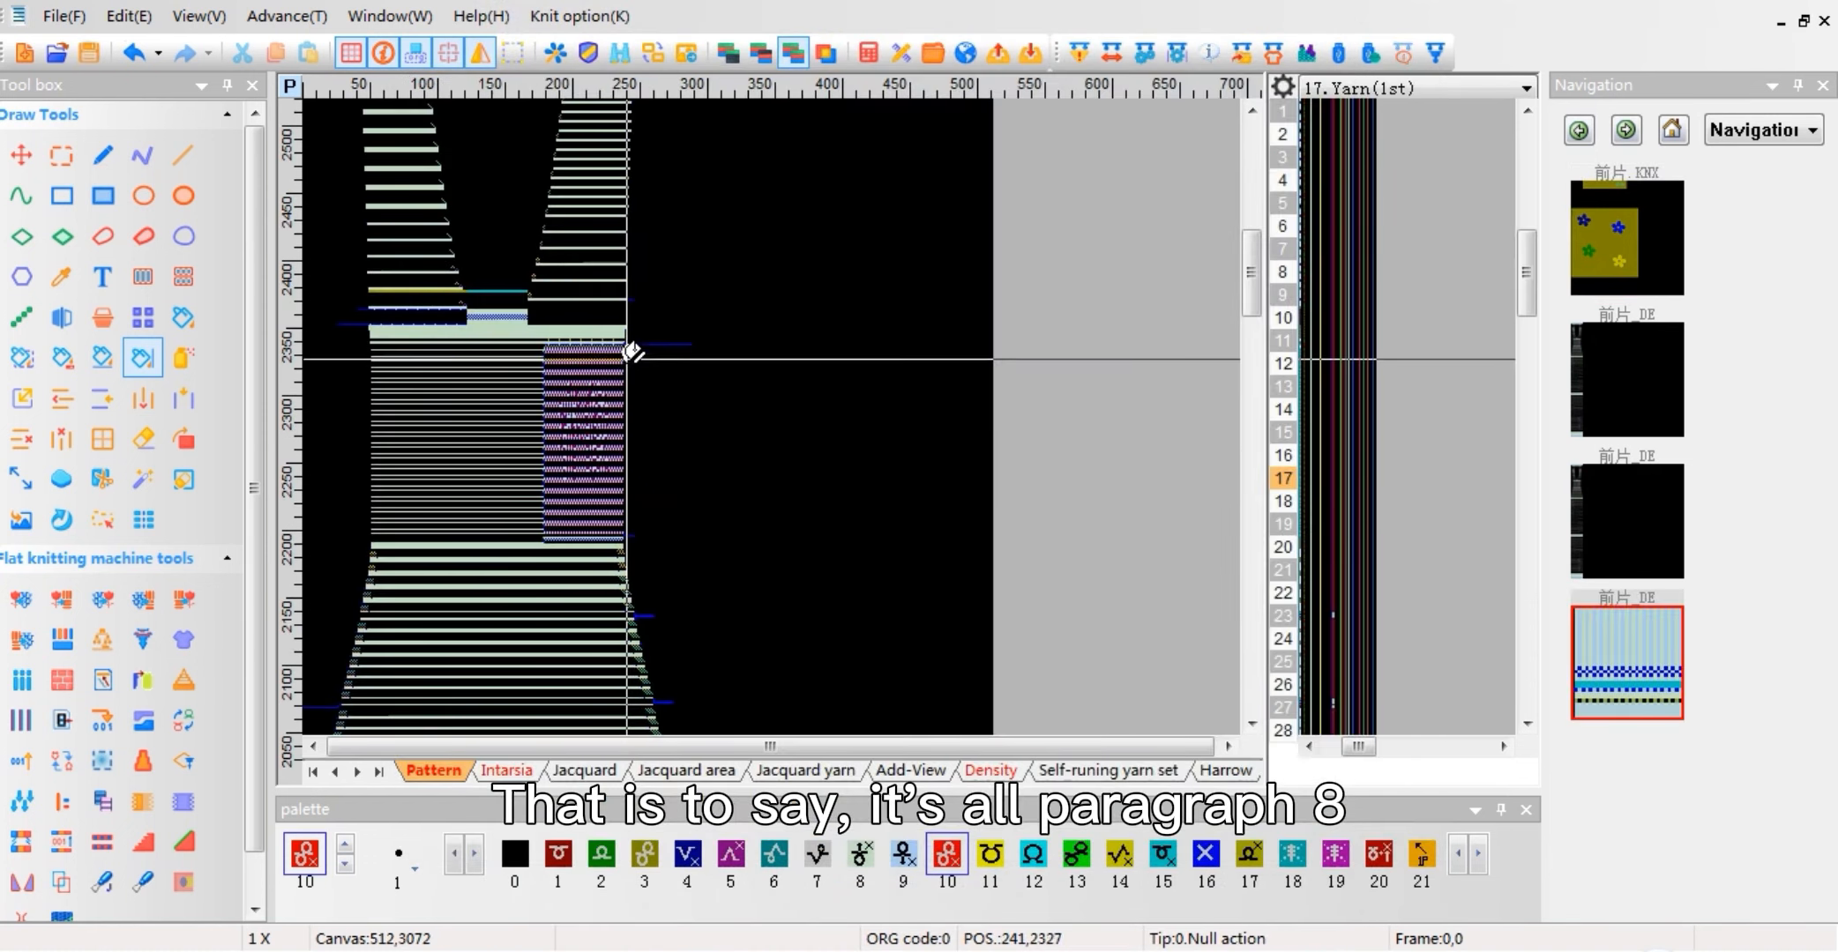
# Step: Examine the partial-jacquard and single-to-jacquard row densities in function line 207 of the compiled pattern
pyautogui.scroll(5, 751, 423)
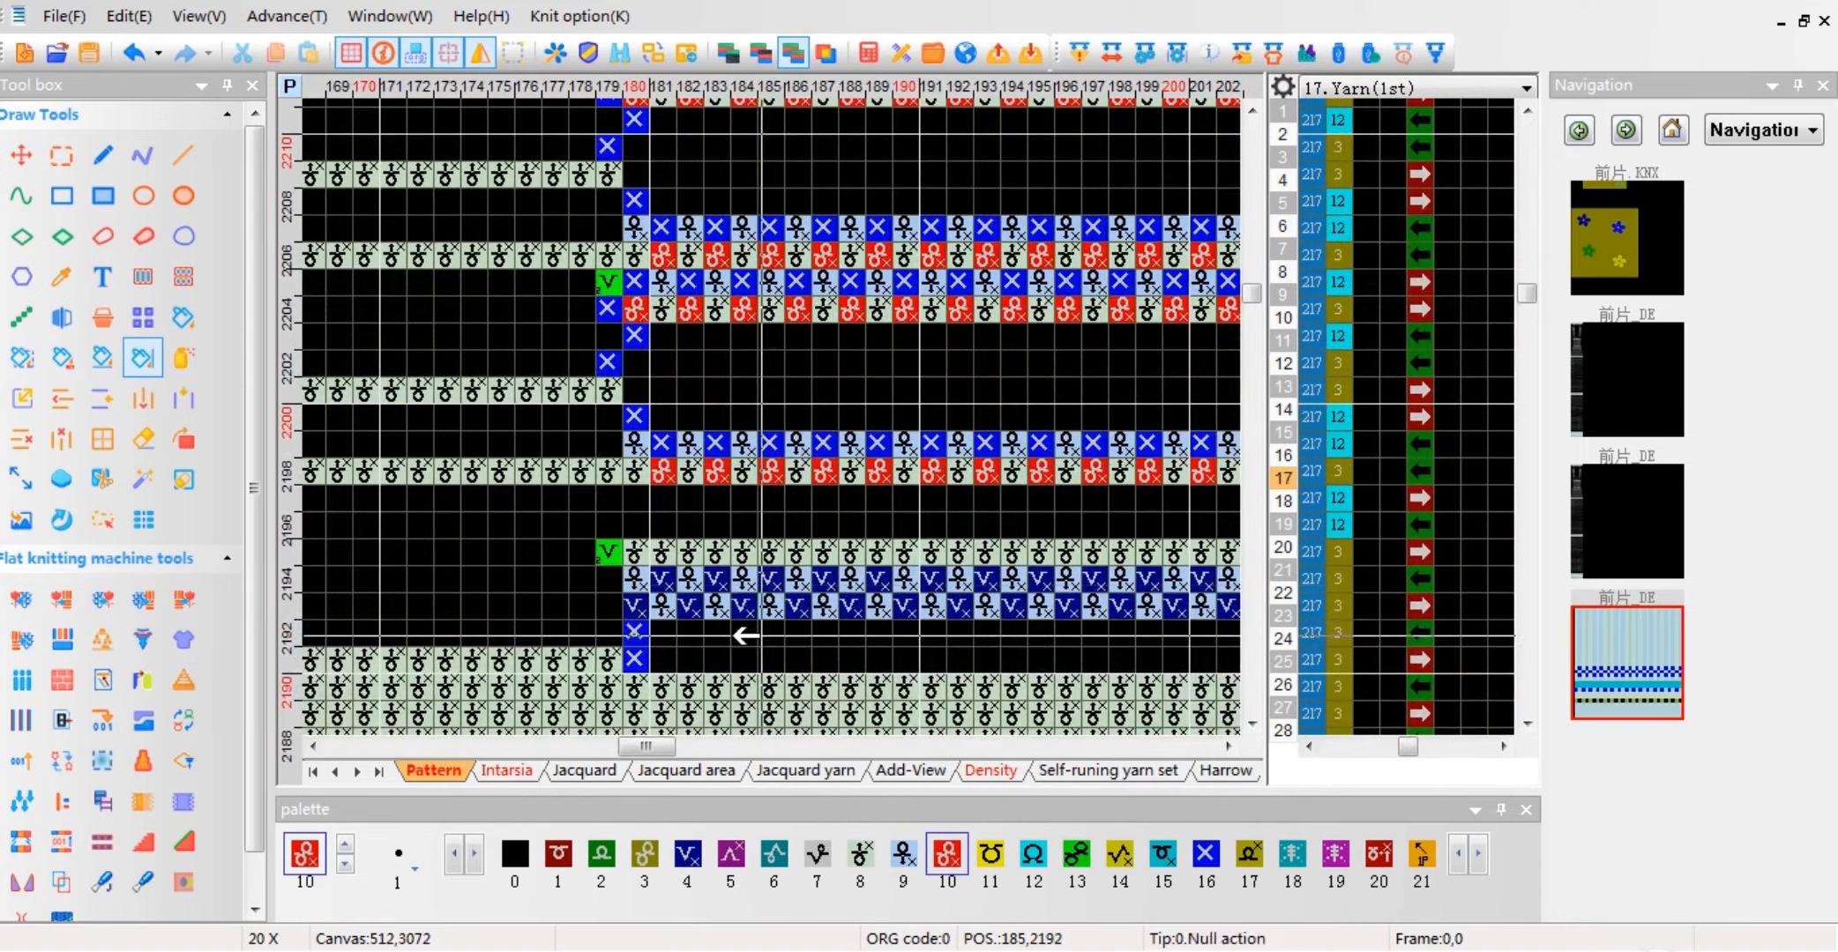
pyautogui.click(1282, 251)
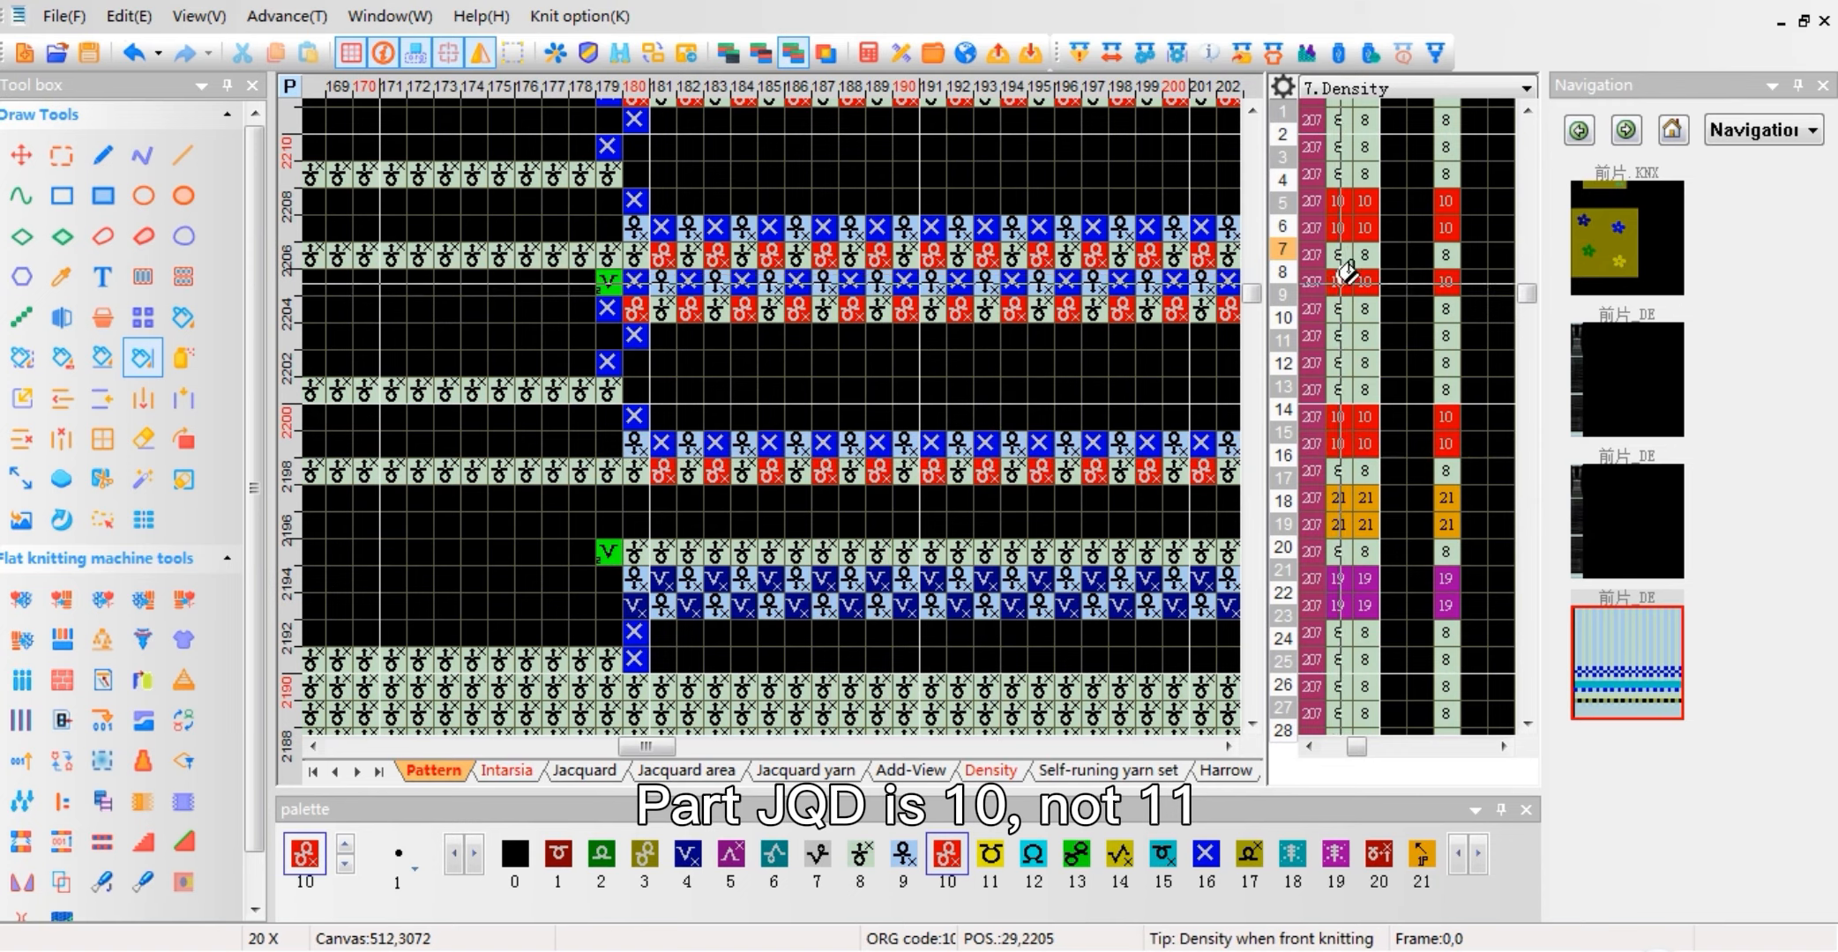
pyautogui.scroll(-8, 1002, 259)
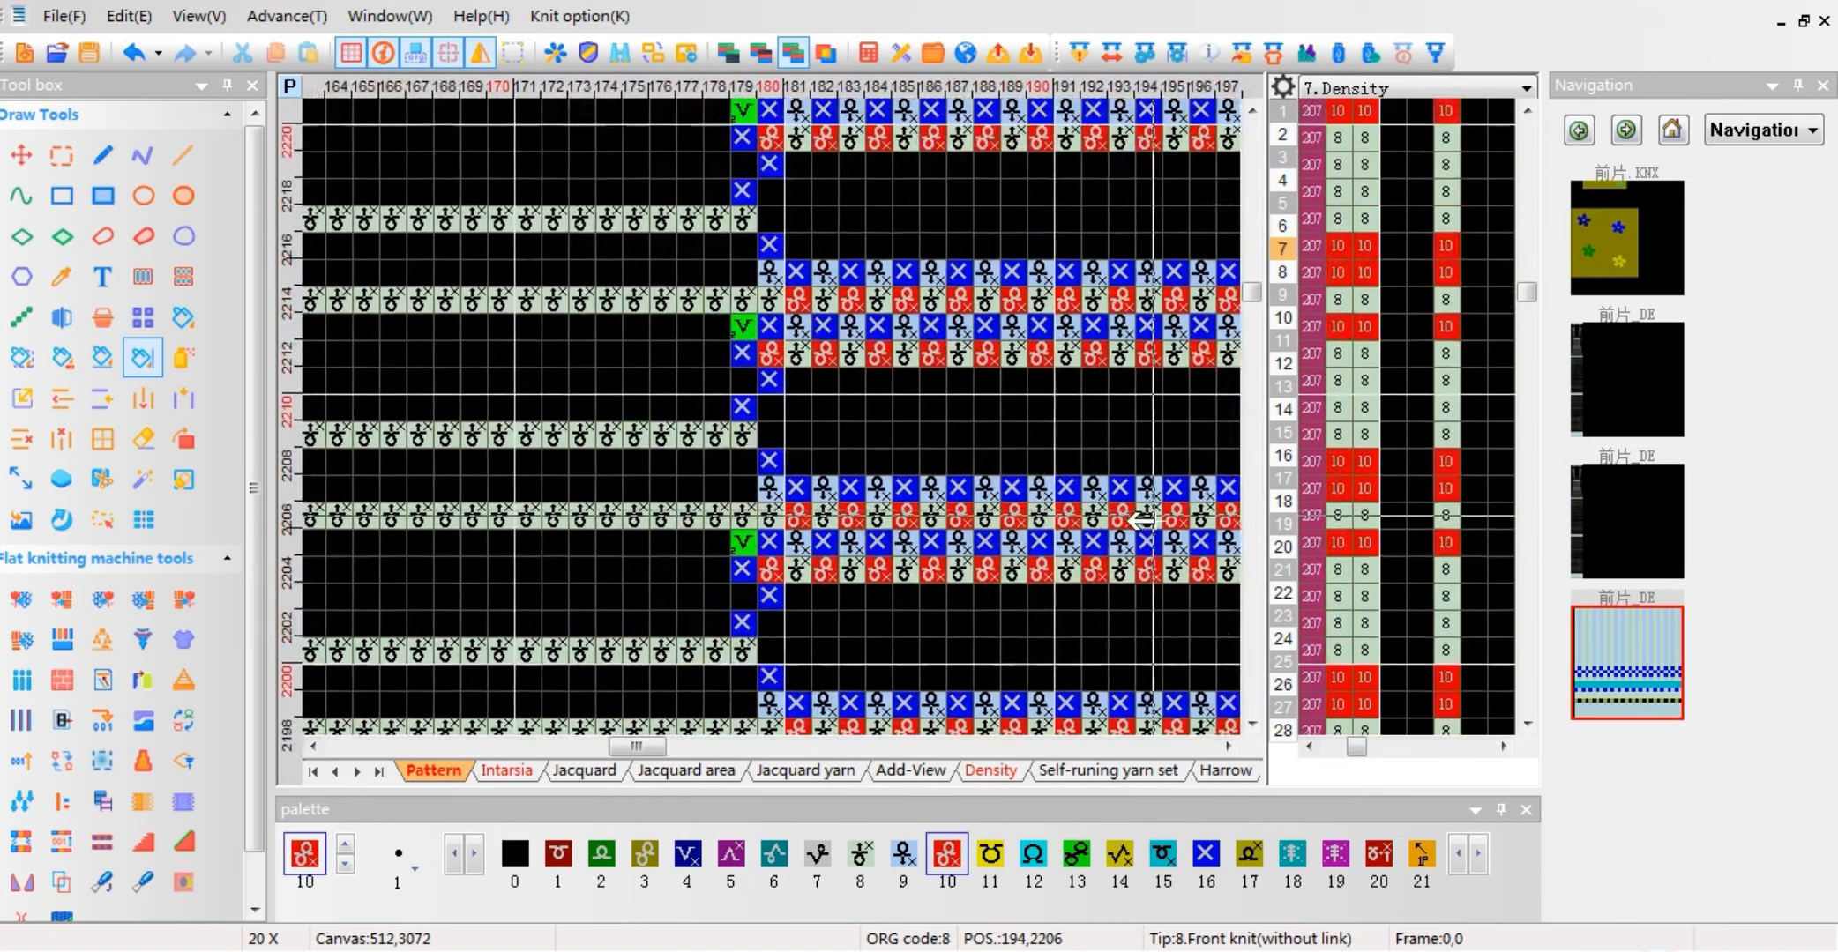
pyautogui.scroll(5, 574, 263)
pyautogui.scroll(3, 776, 406)
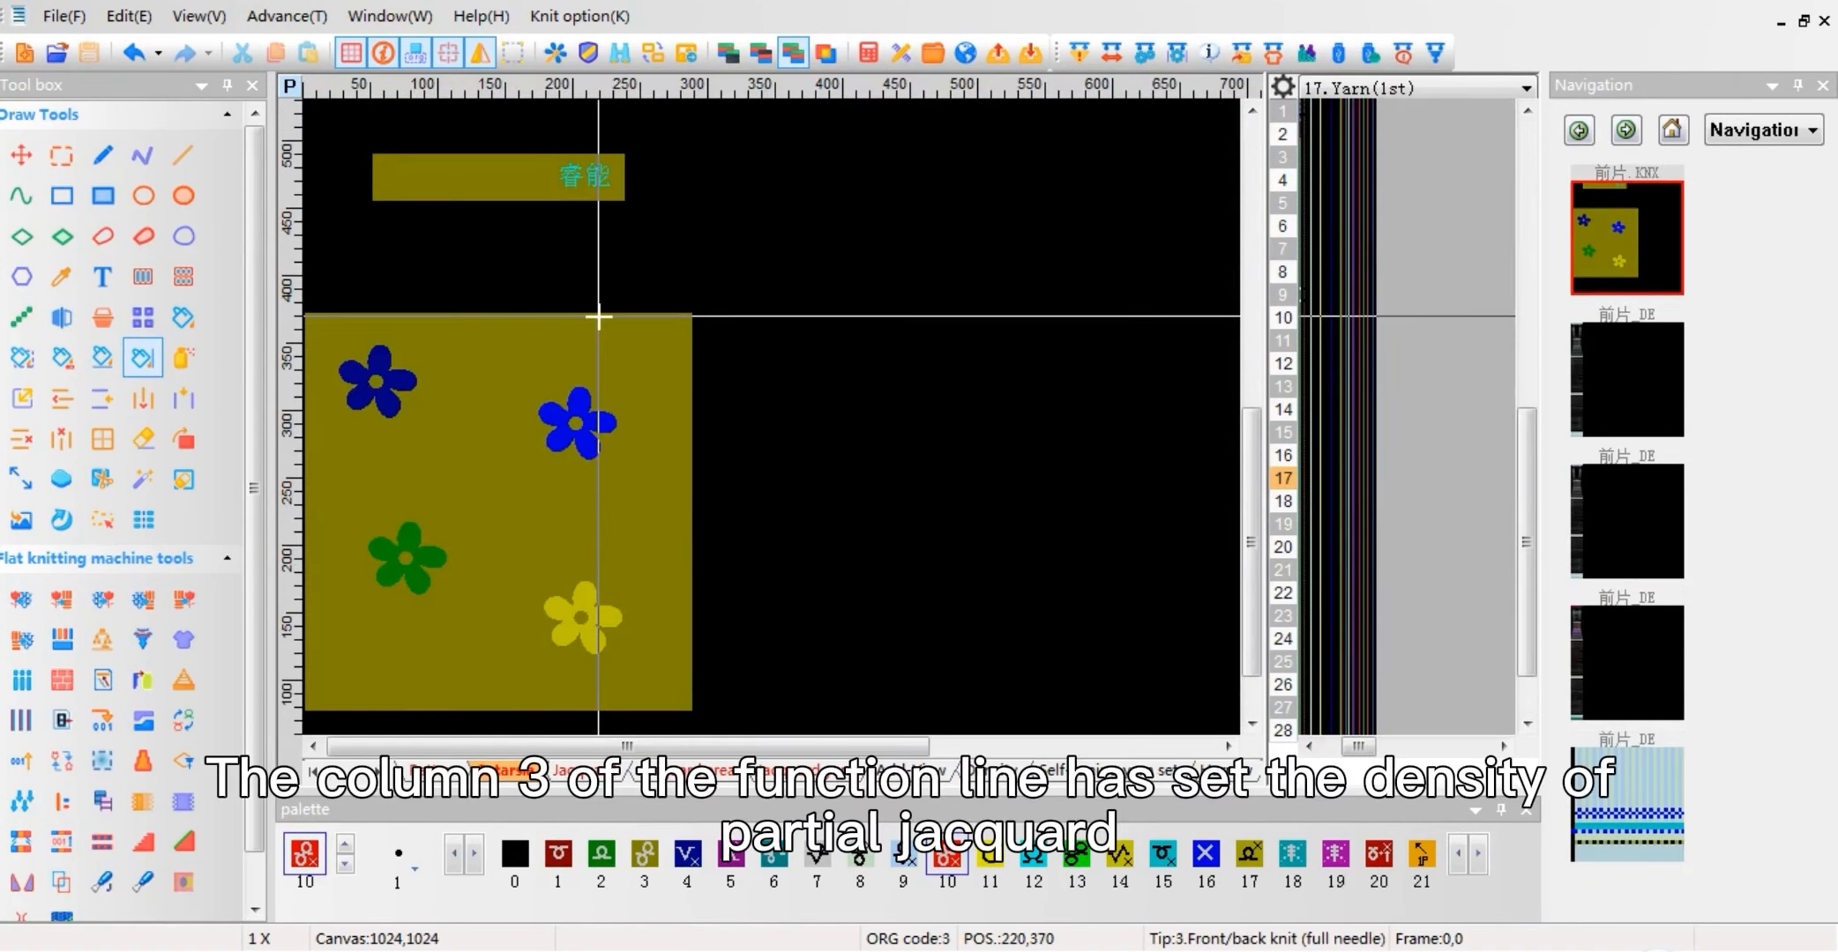
# Step: Examine column 3 of density function line 207 beside the front-piece intarsia pattern, which holds the partial-jacquard density
pyautogui.scroll(5, 599, 316)
pyautogui.scroll(1, 771, 416)
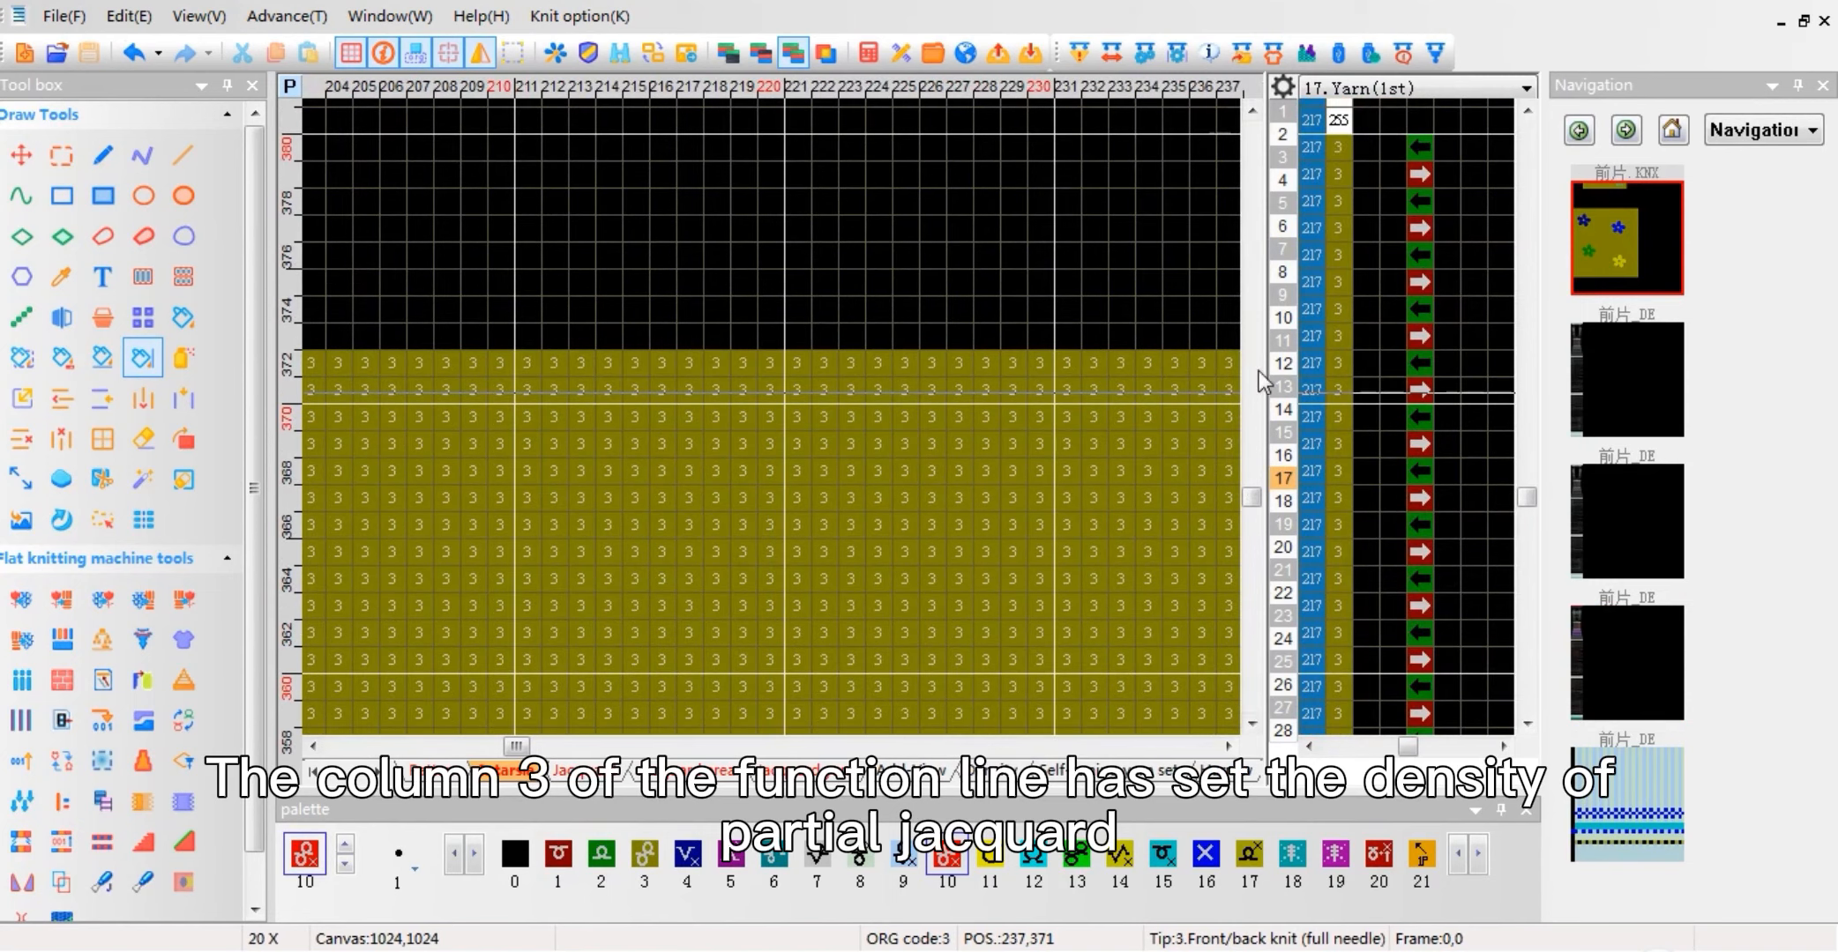
pyautogui.scroll(5, 1280, 255)
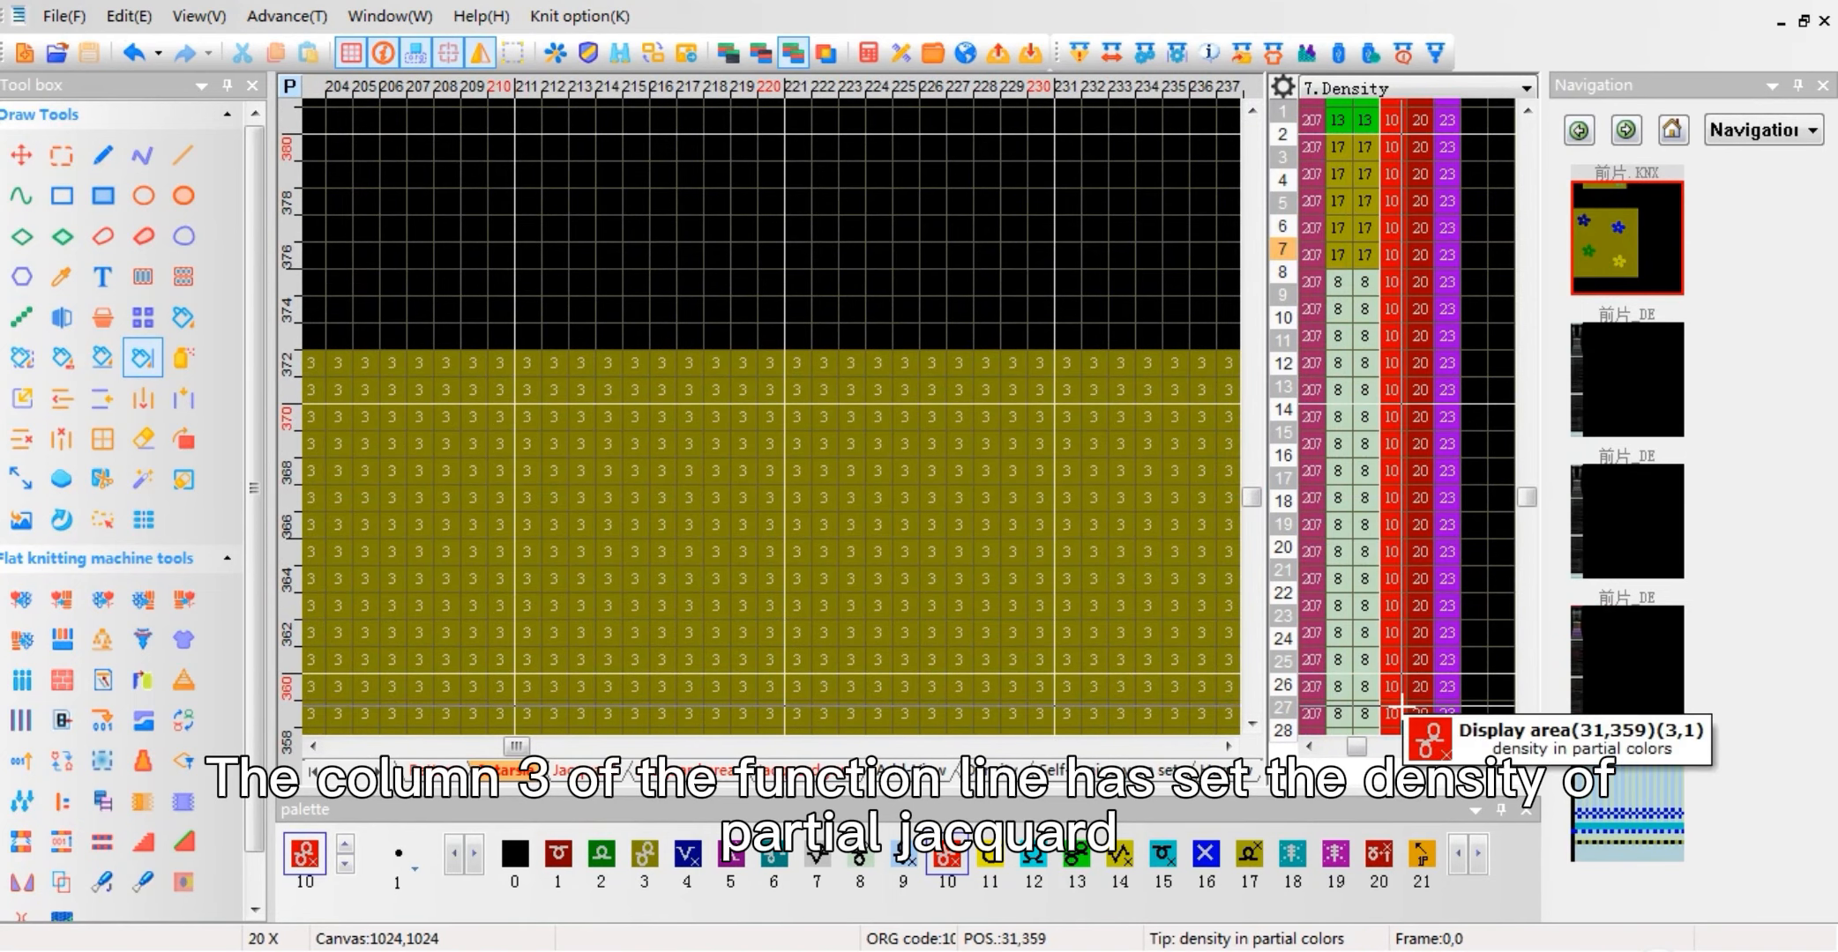
# Step: Check the Part Jqd value in the yarn and parameter section of Shape Design's advanced settings, and close both dialogs
pyautogui.click(1273, 56)
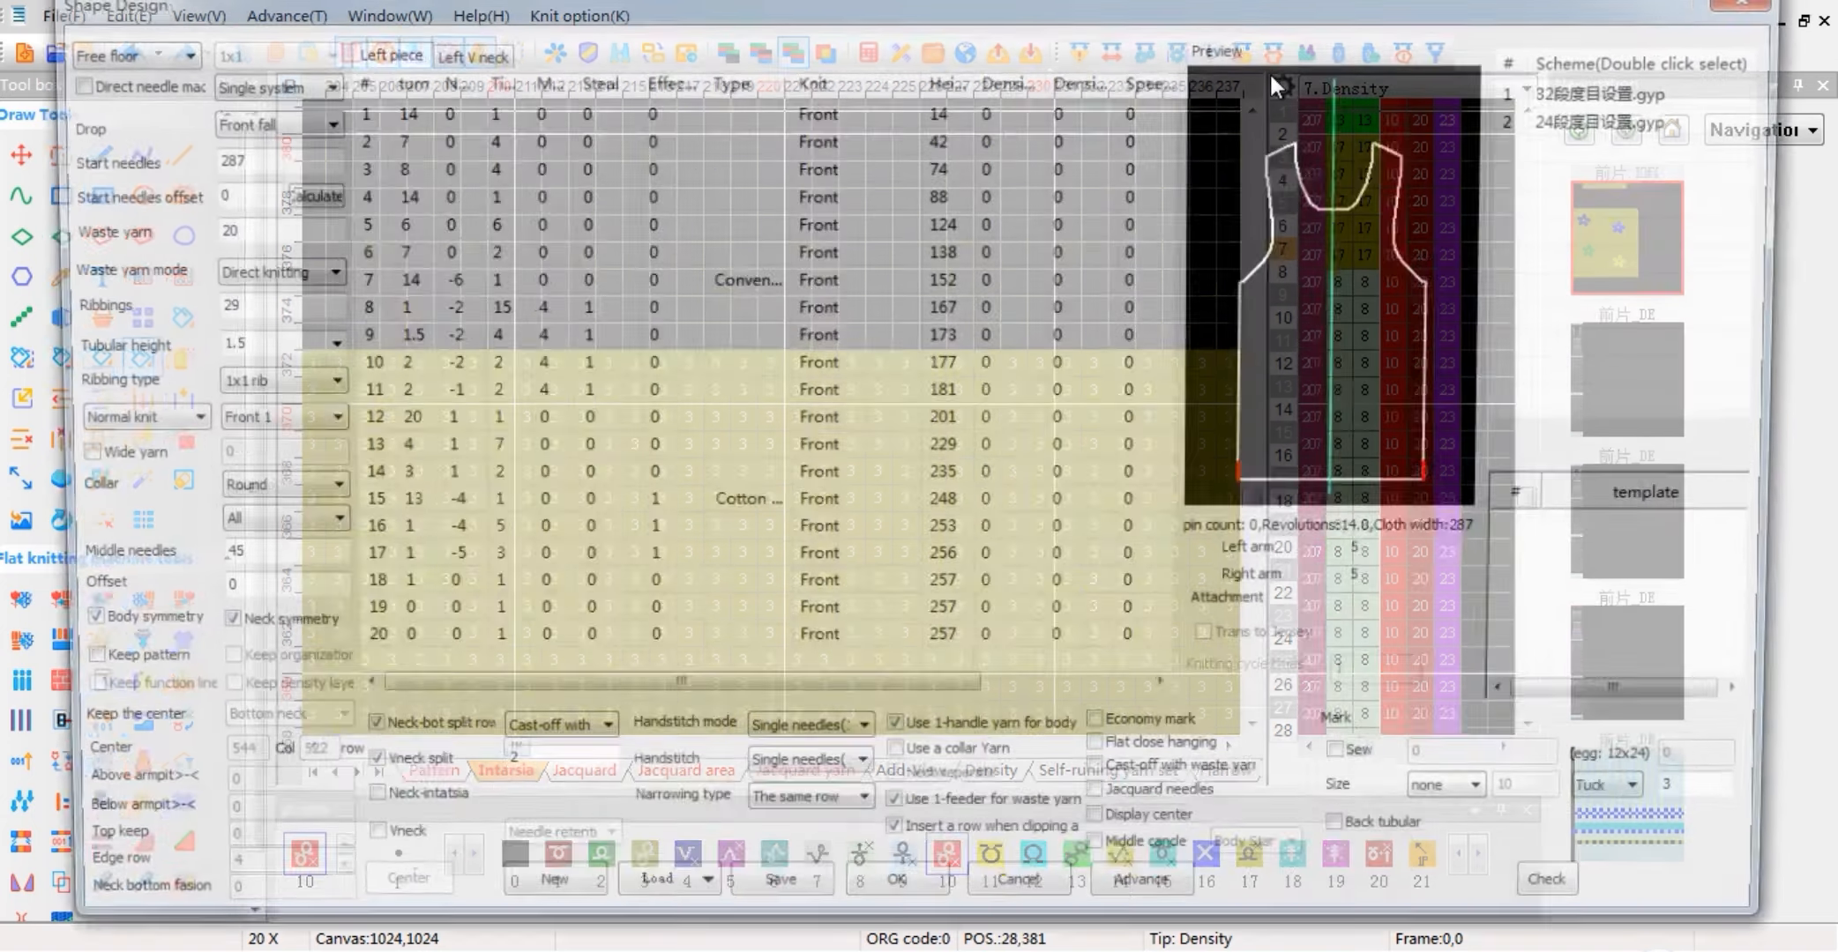
pyautogui.click(1147, 905)
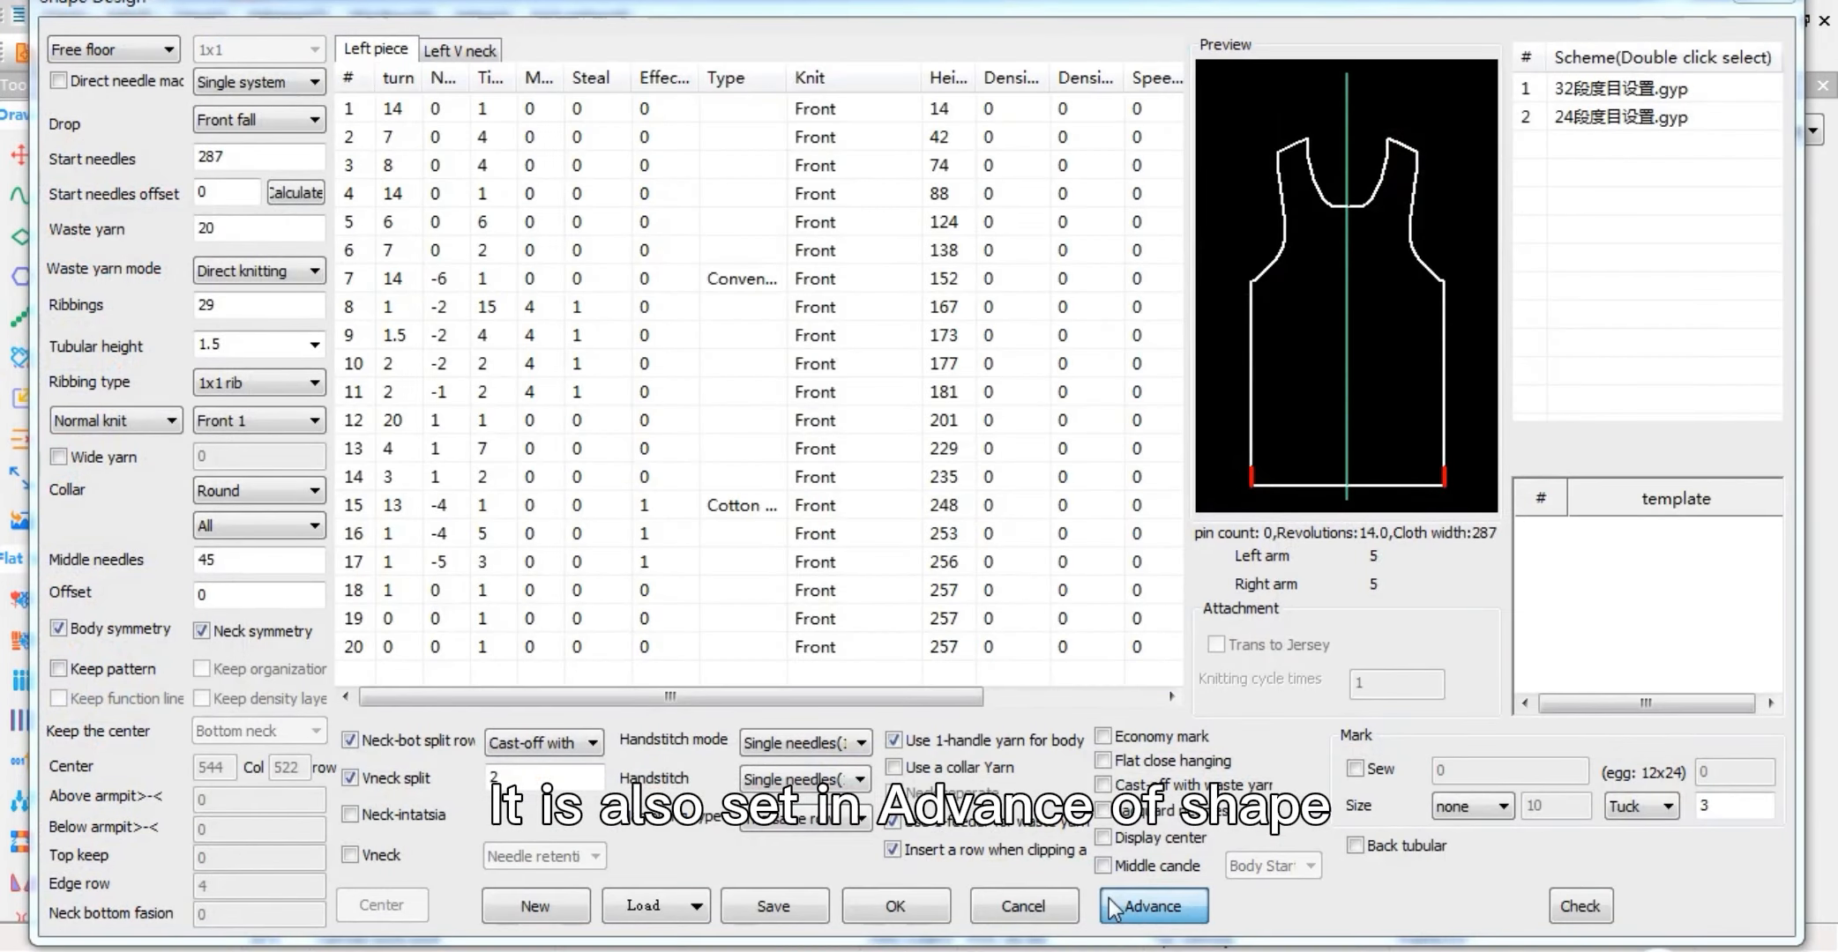
pyautogui.click(201, 220)
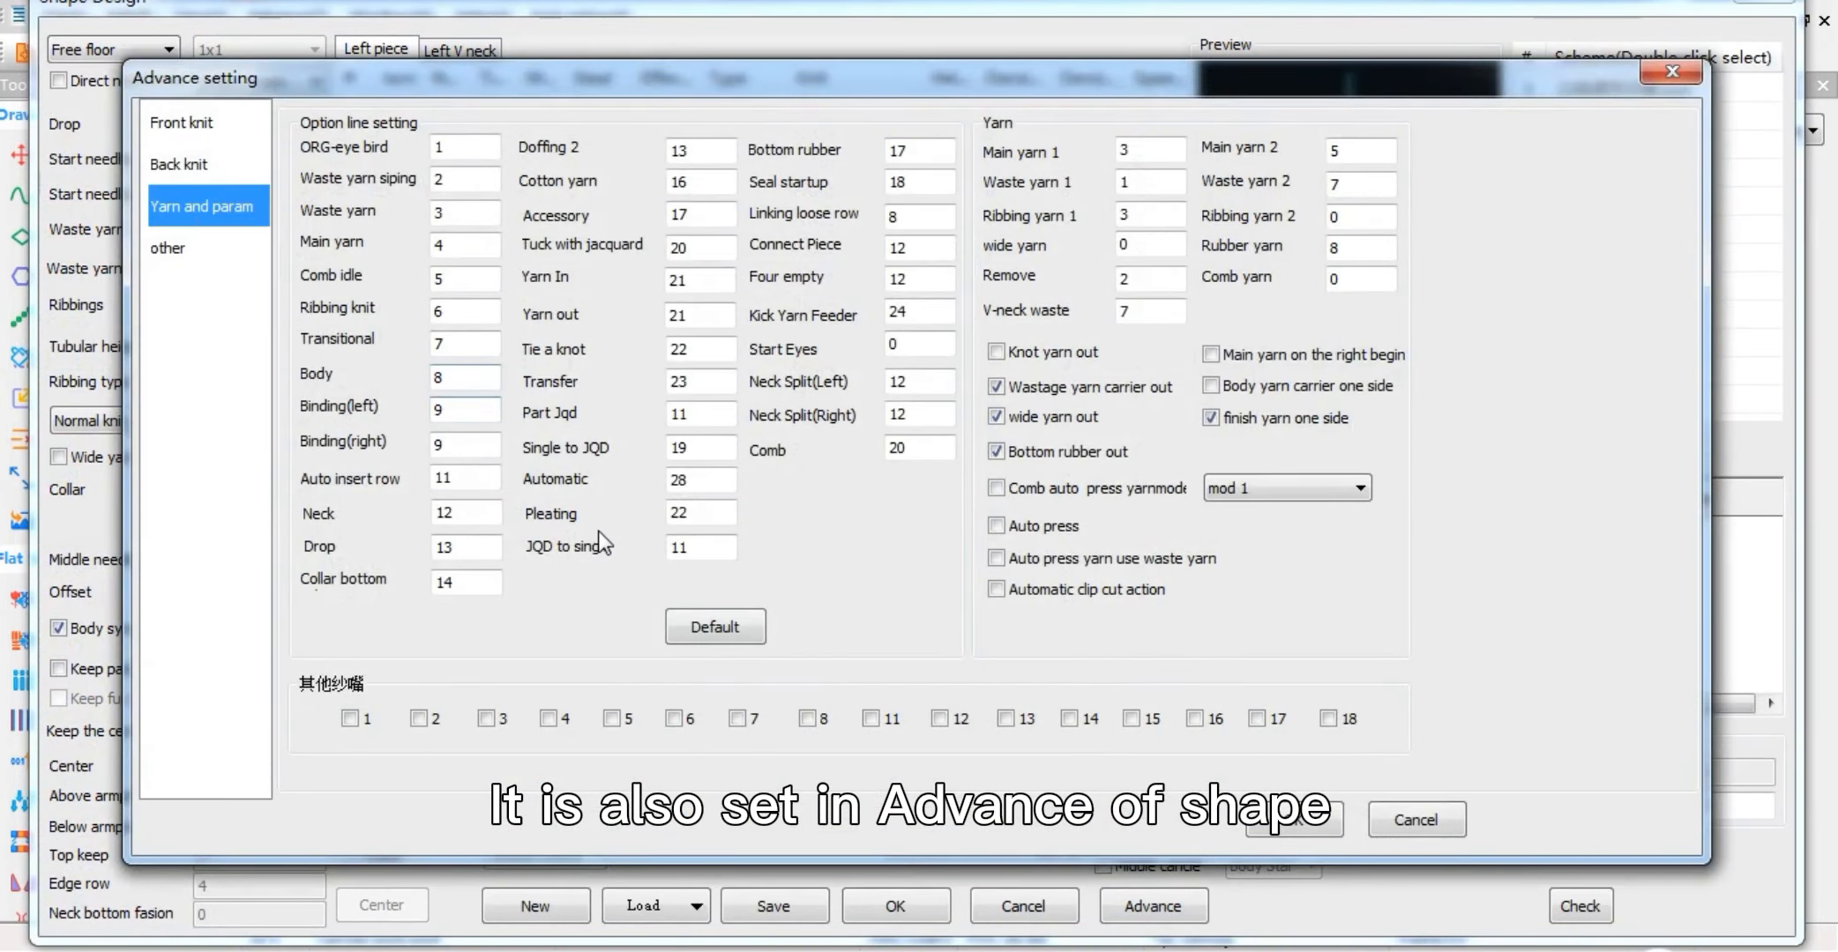
pyautogui.doubleClick(674, 414)
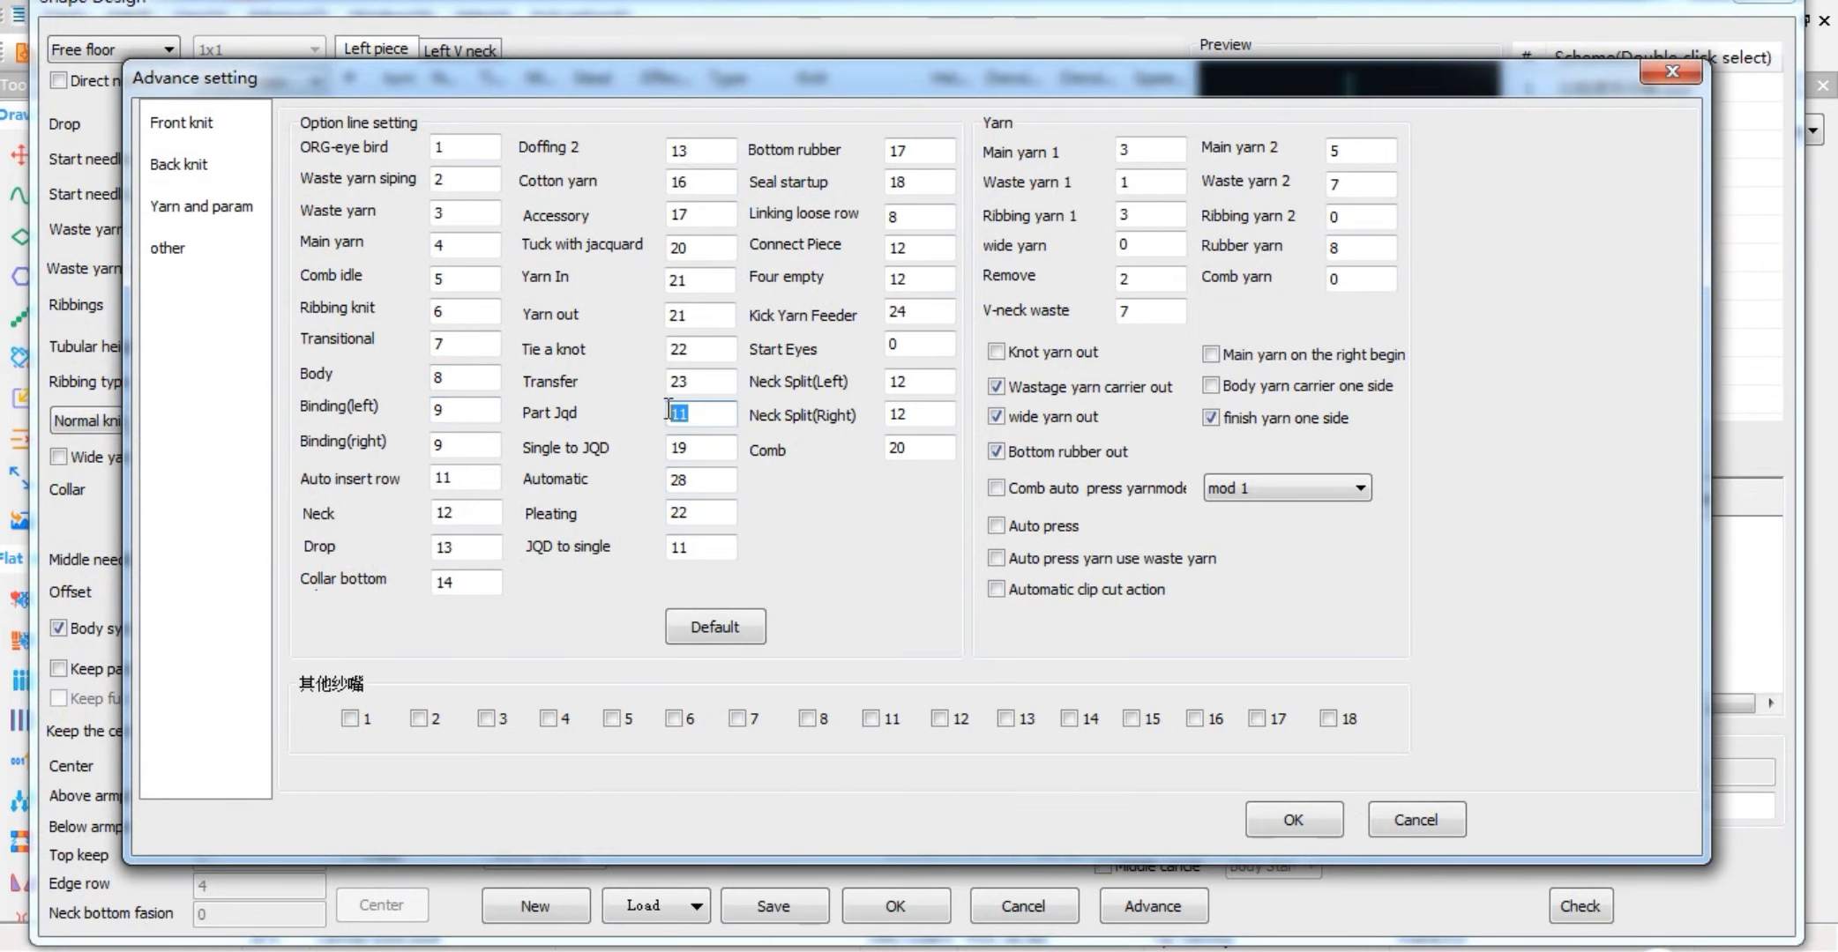
pyautogui.click(1675, 73)
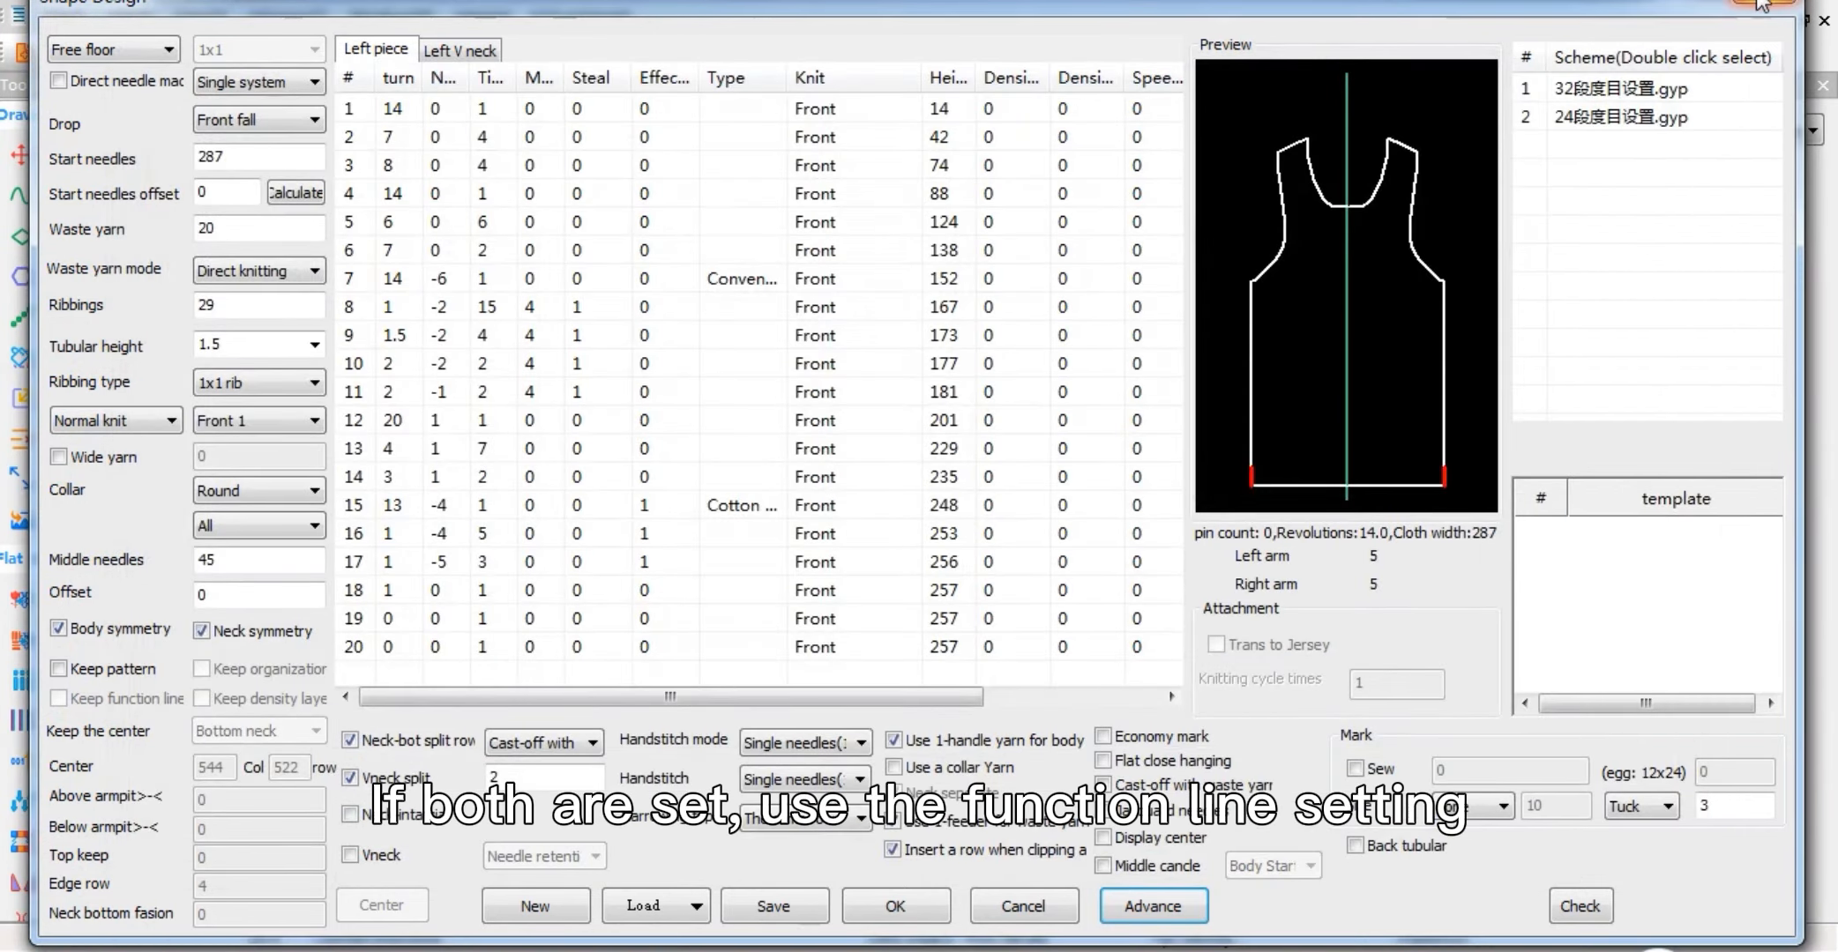
pyautogui.click(1756, 2)
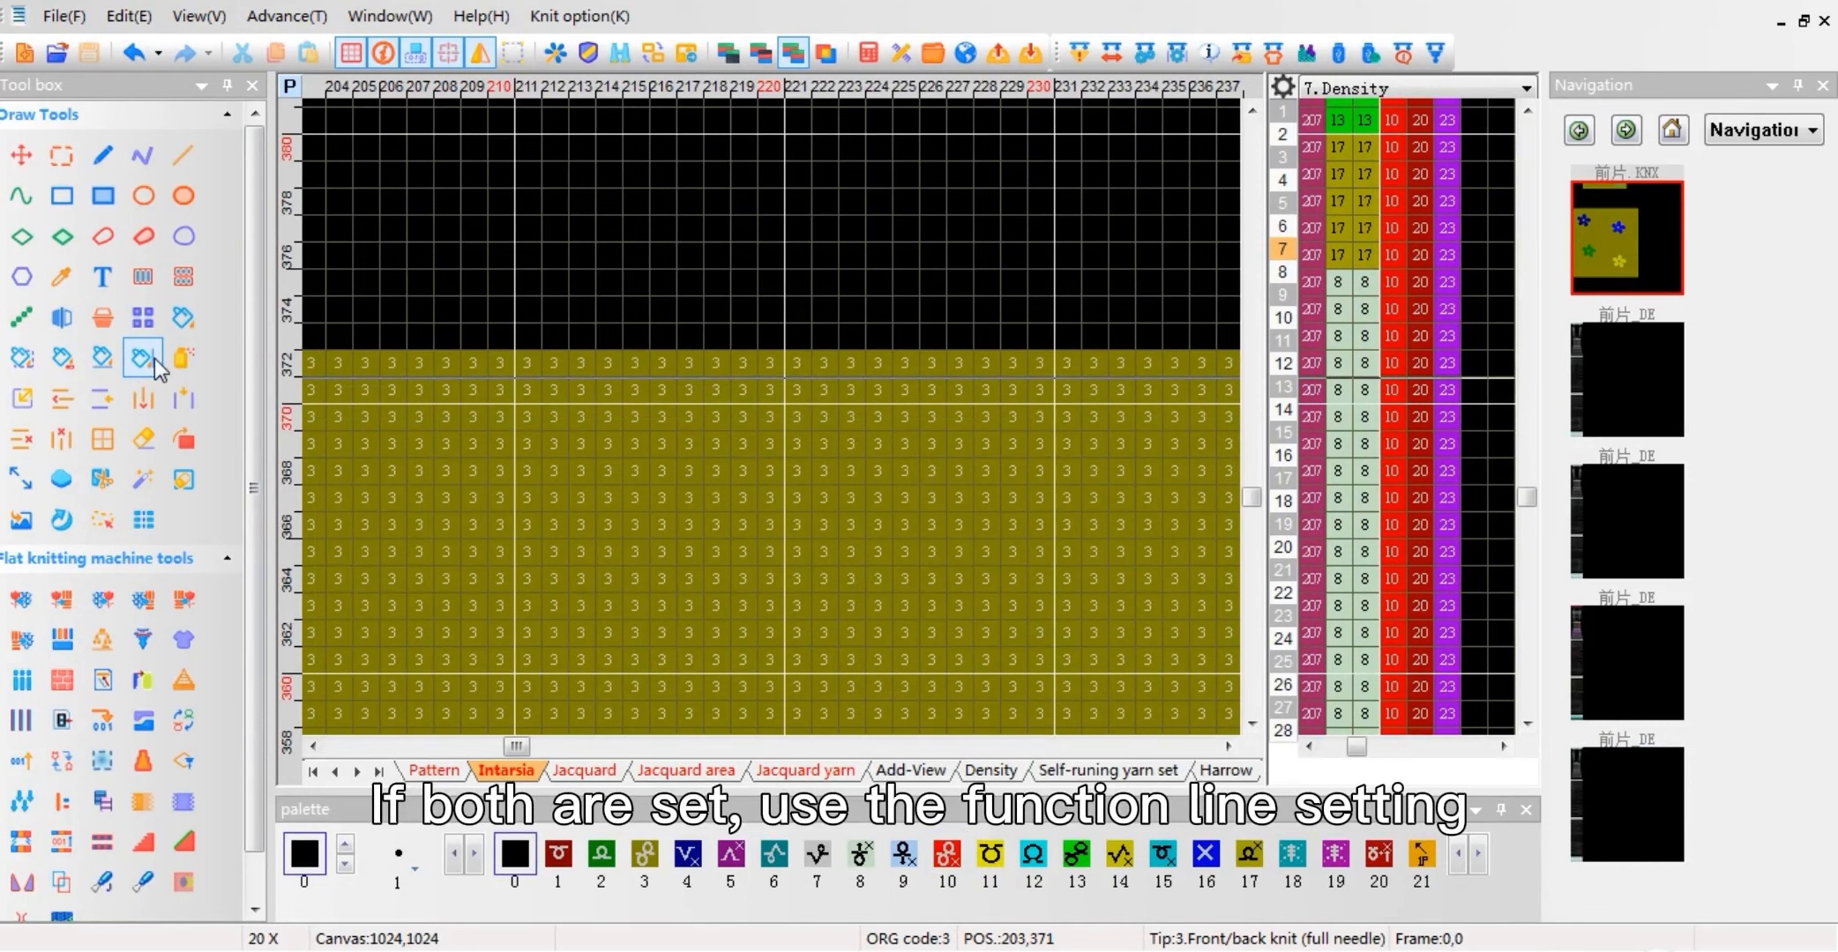
# Step: Clear the partial-jacquard density in column 3 of function line 207, compile the pattern and open the compiled result
pyautogui.click(1396, 328)
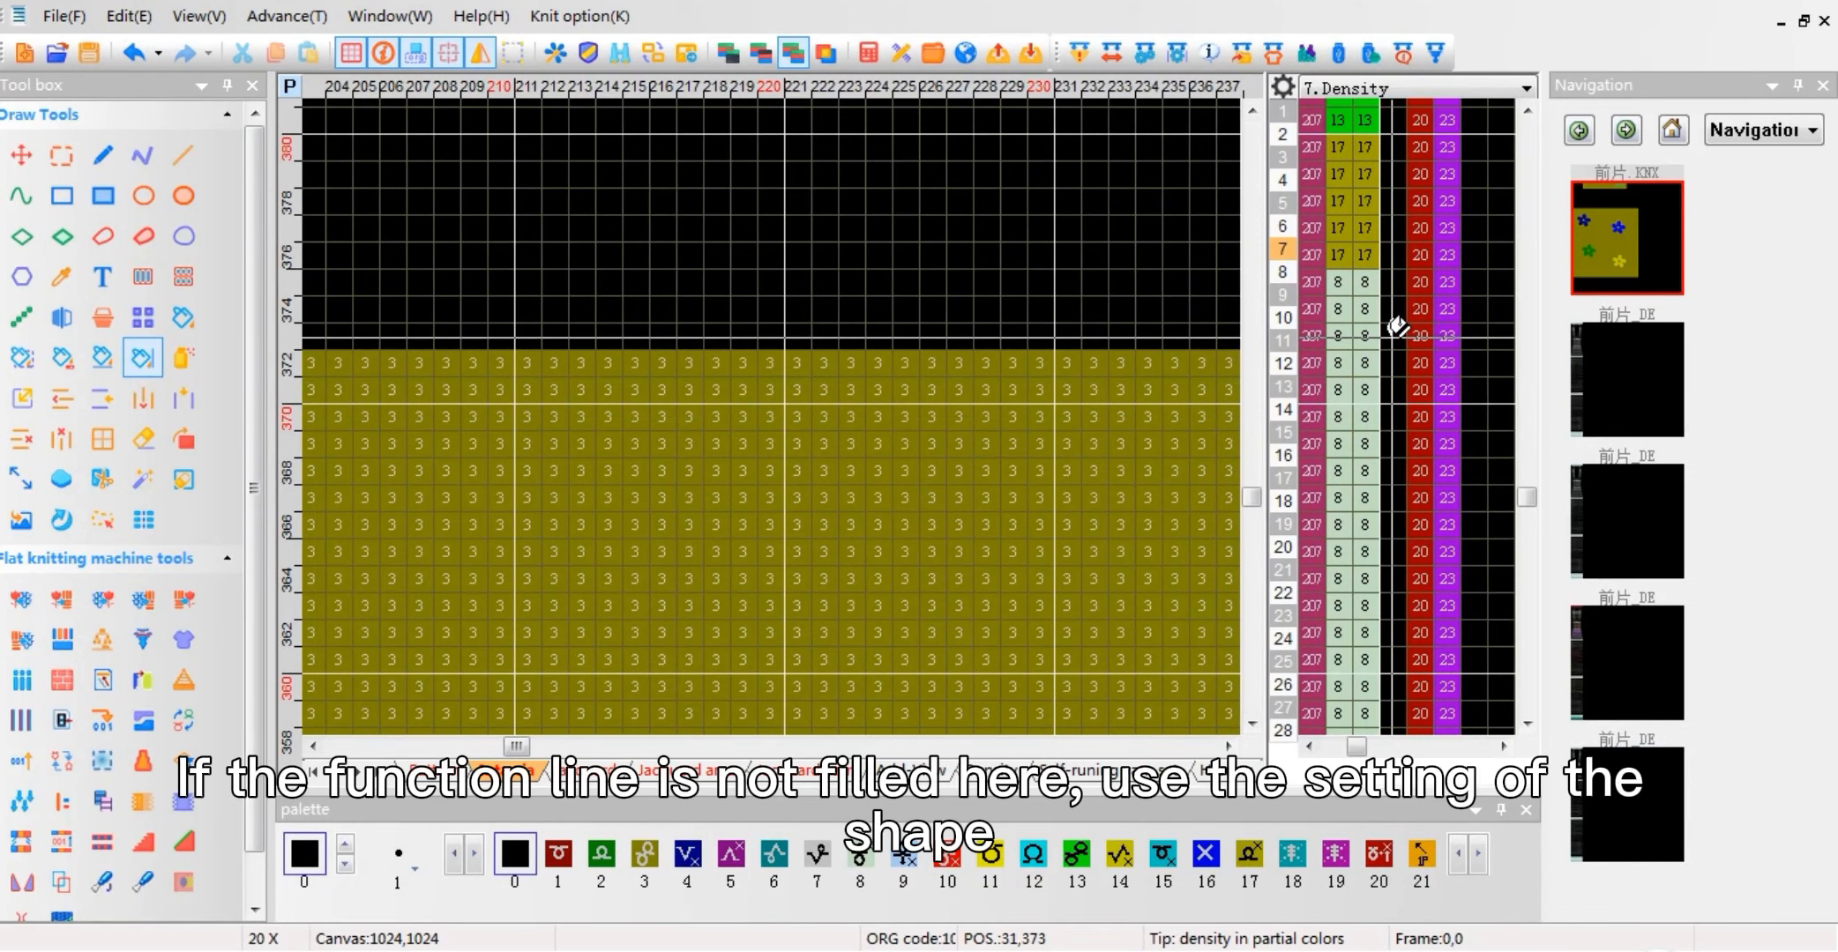
pyautogui.click(1080, 53)
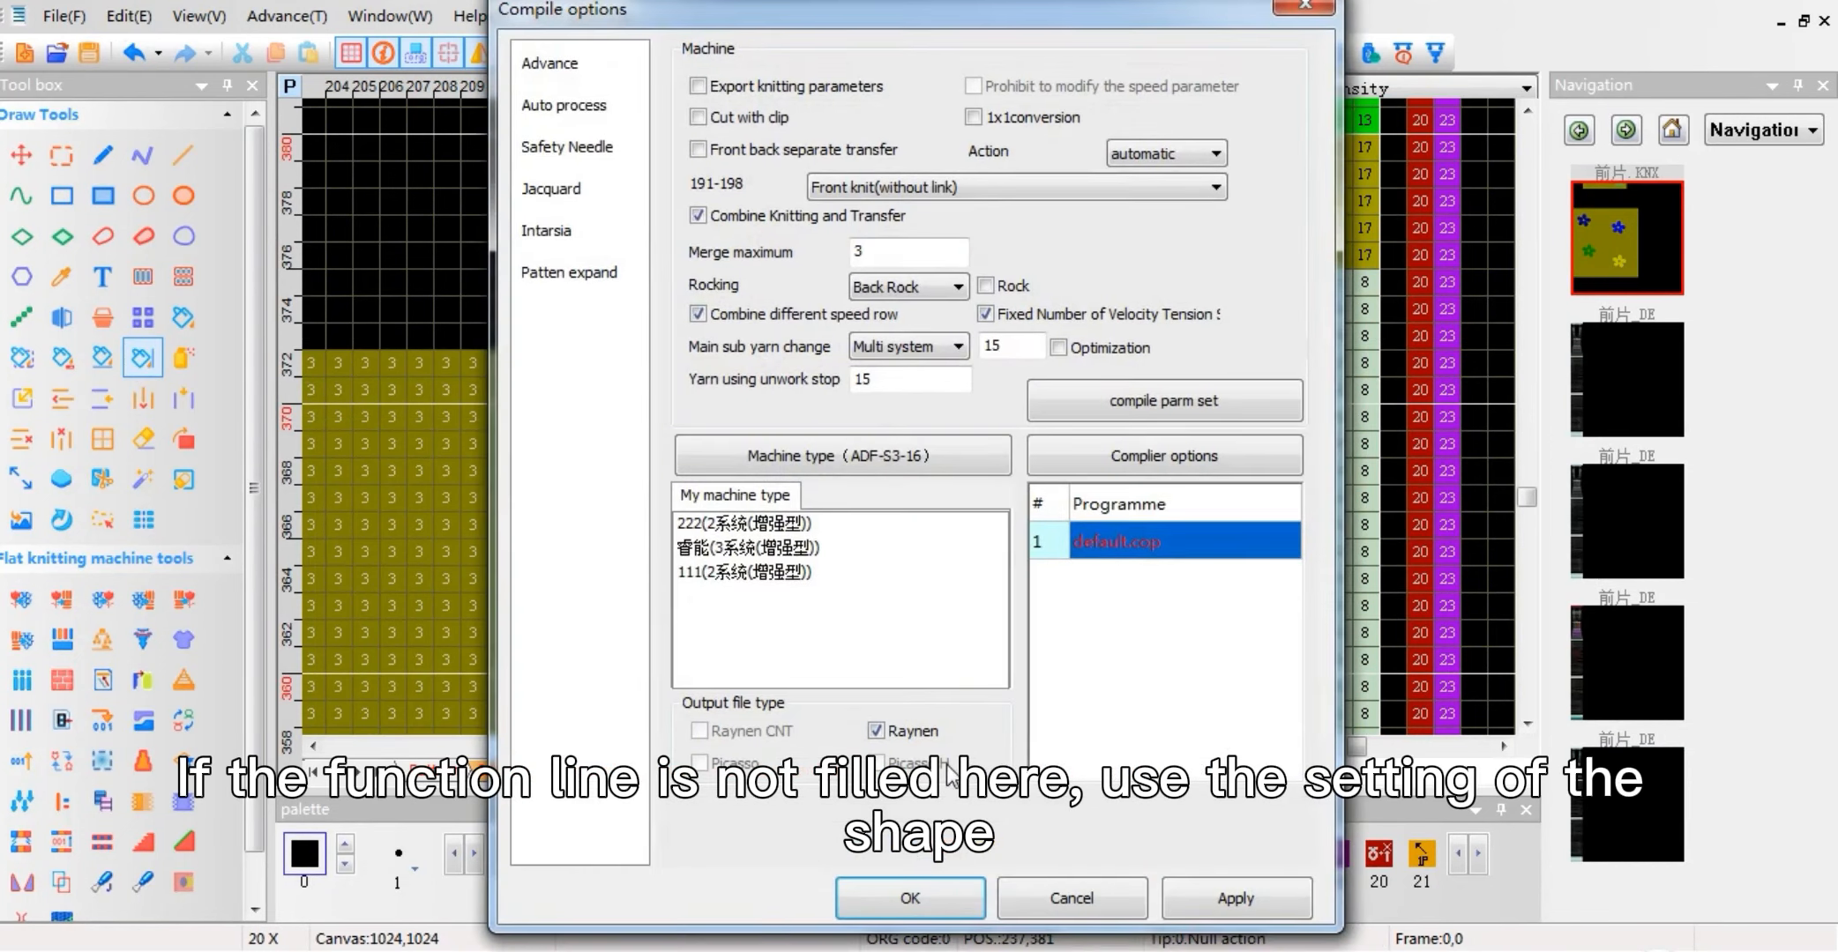
pyautogui.click(917, 895)
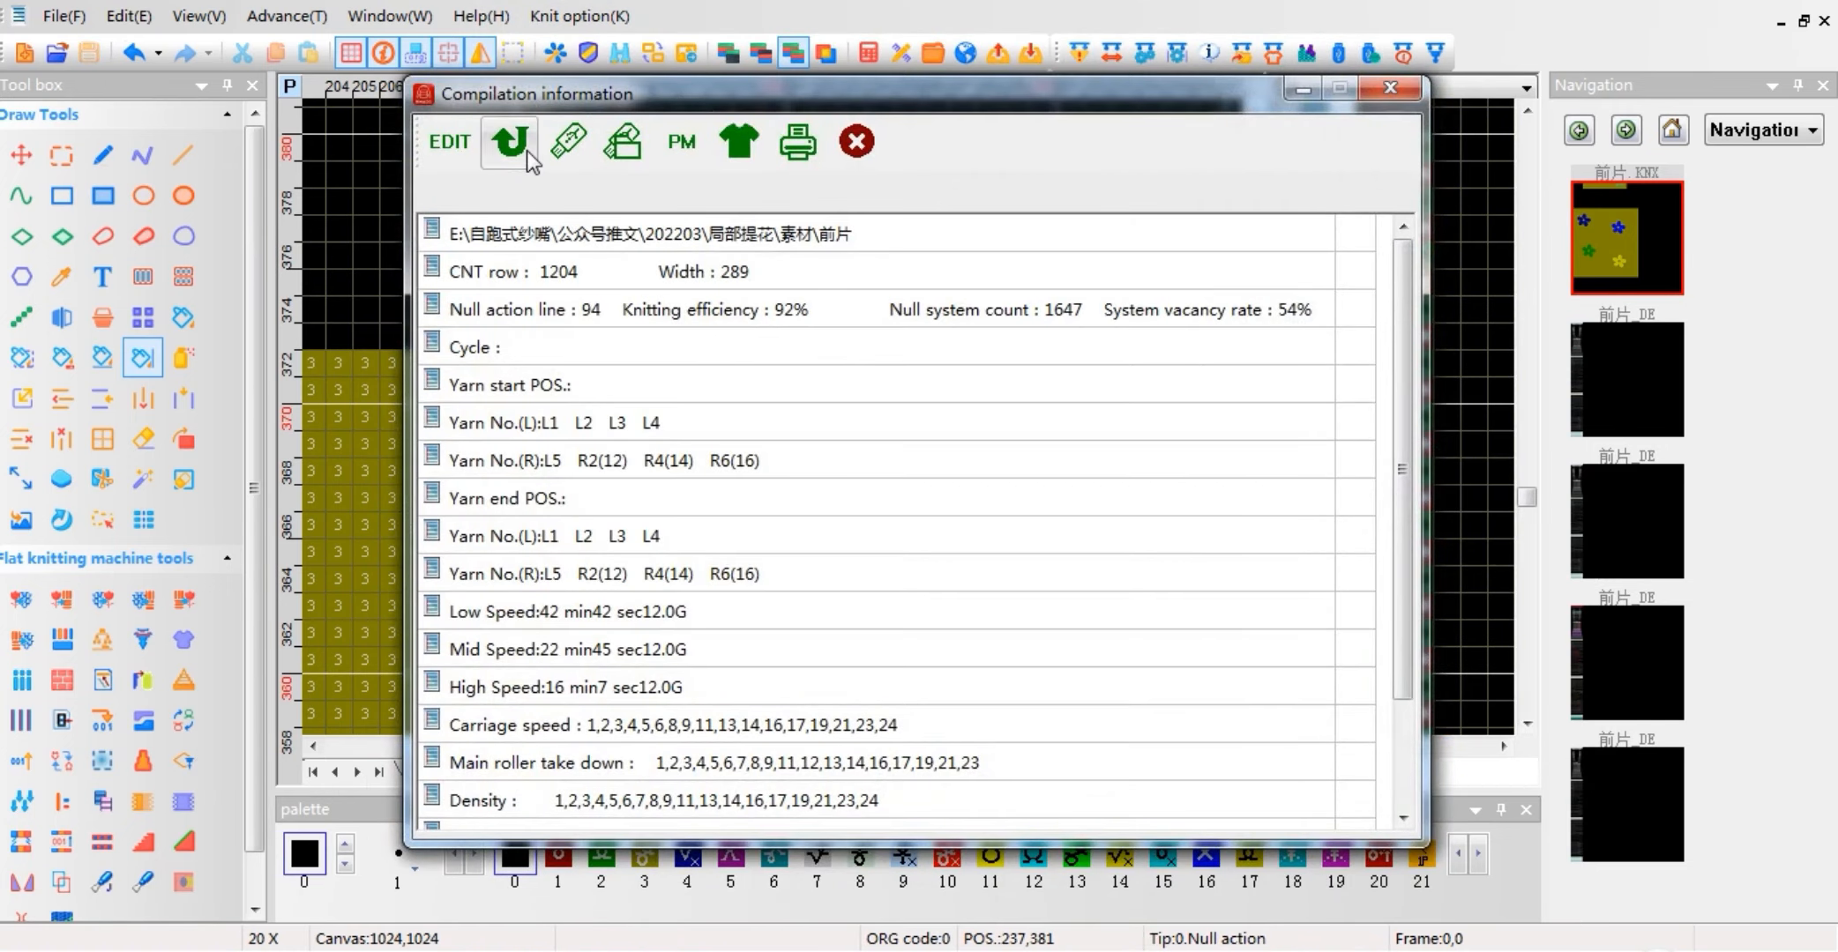
pyautogui.click(514, 144)
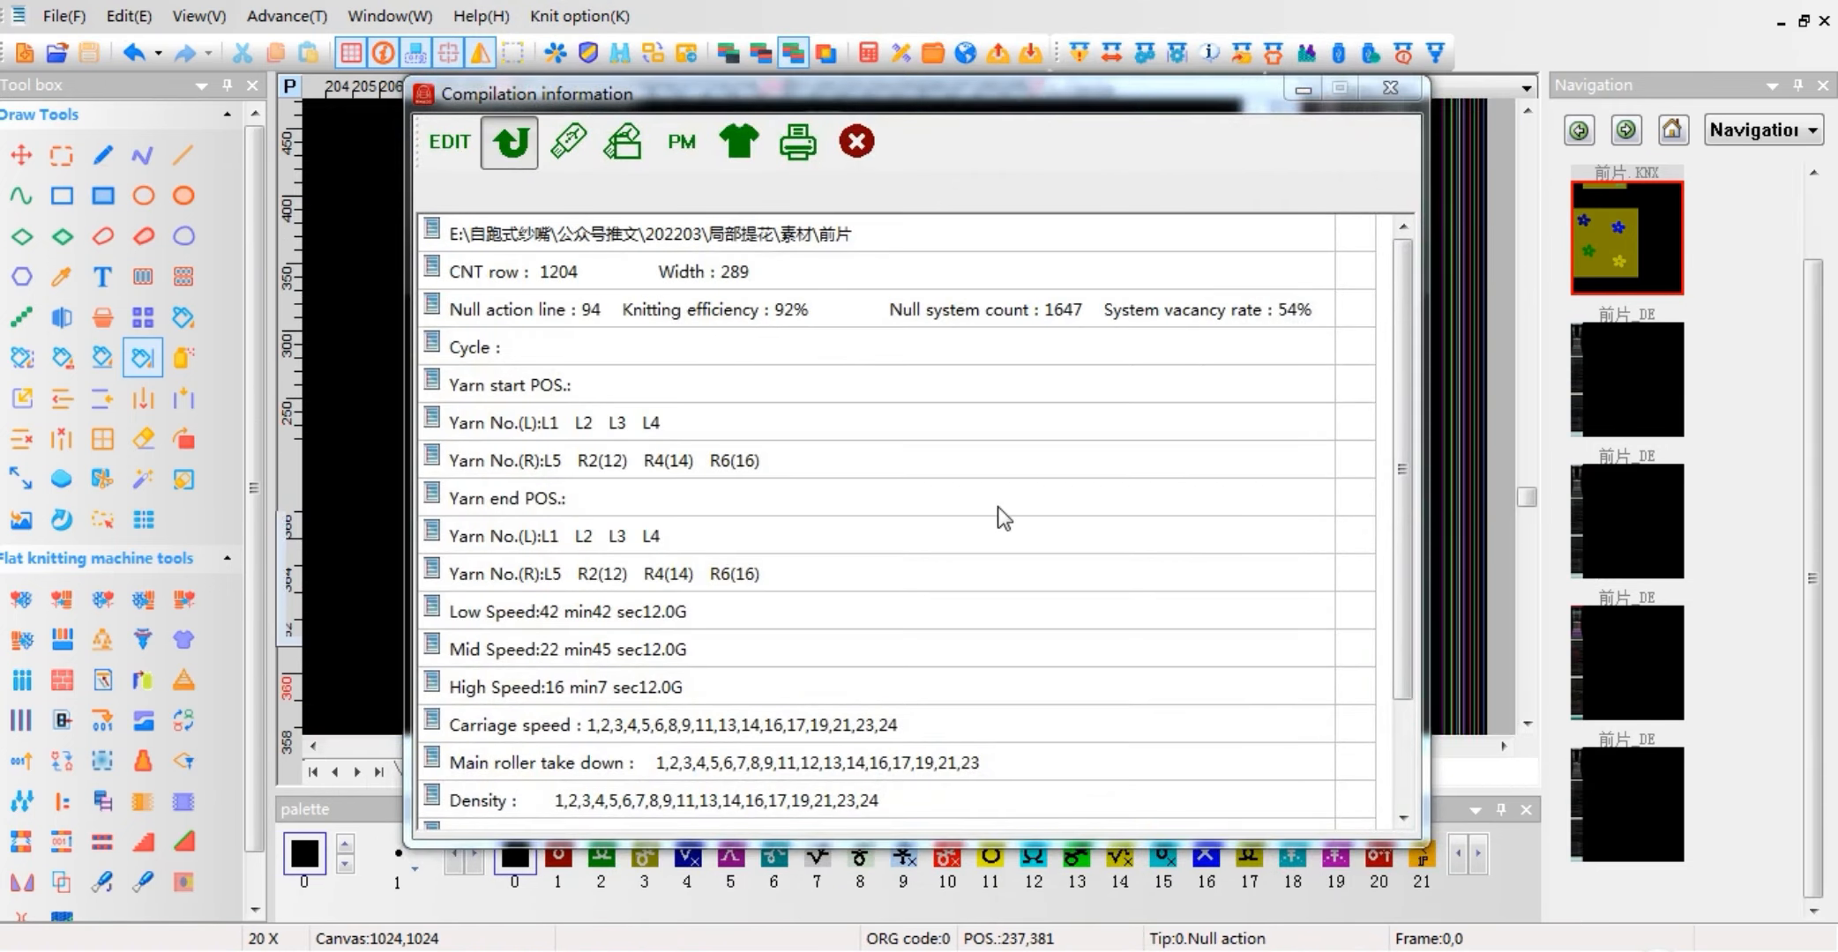
# Step: Check the partial-jacquard row densities in the compiled pattern, and close all compiled patterns without saving
pyautogui.scroll(10, 570, 451)
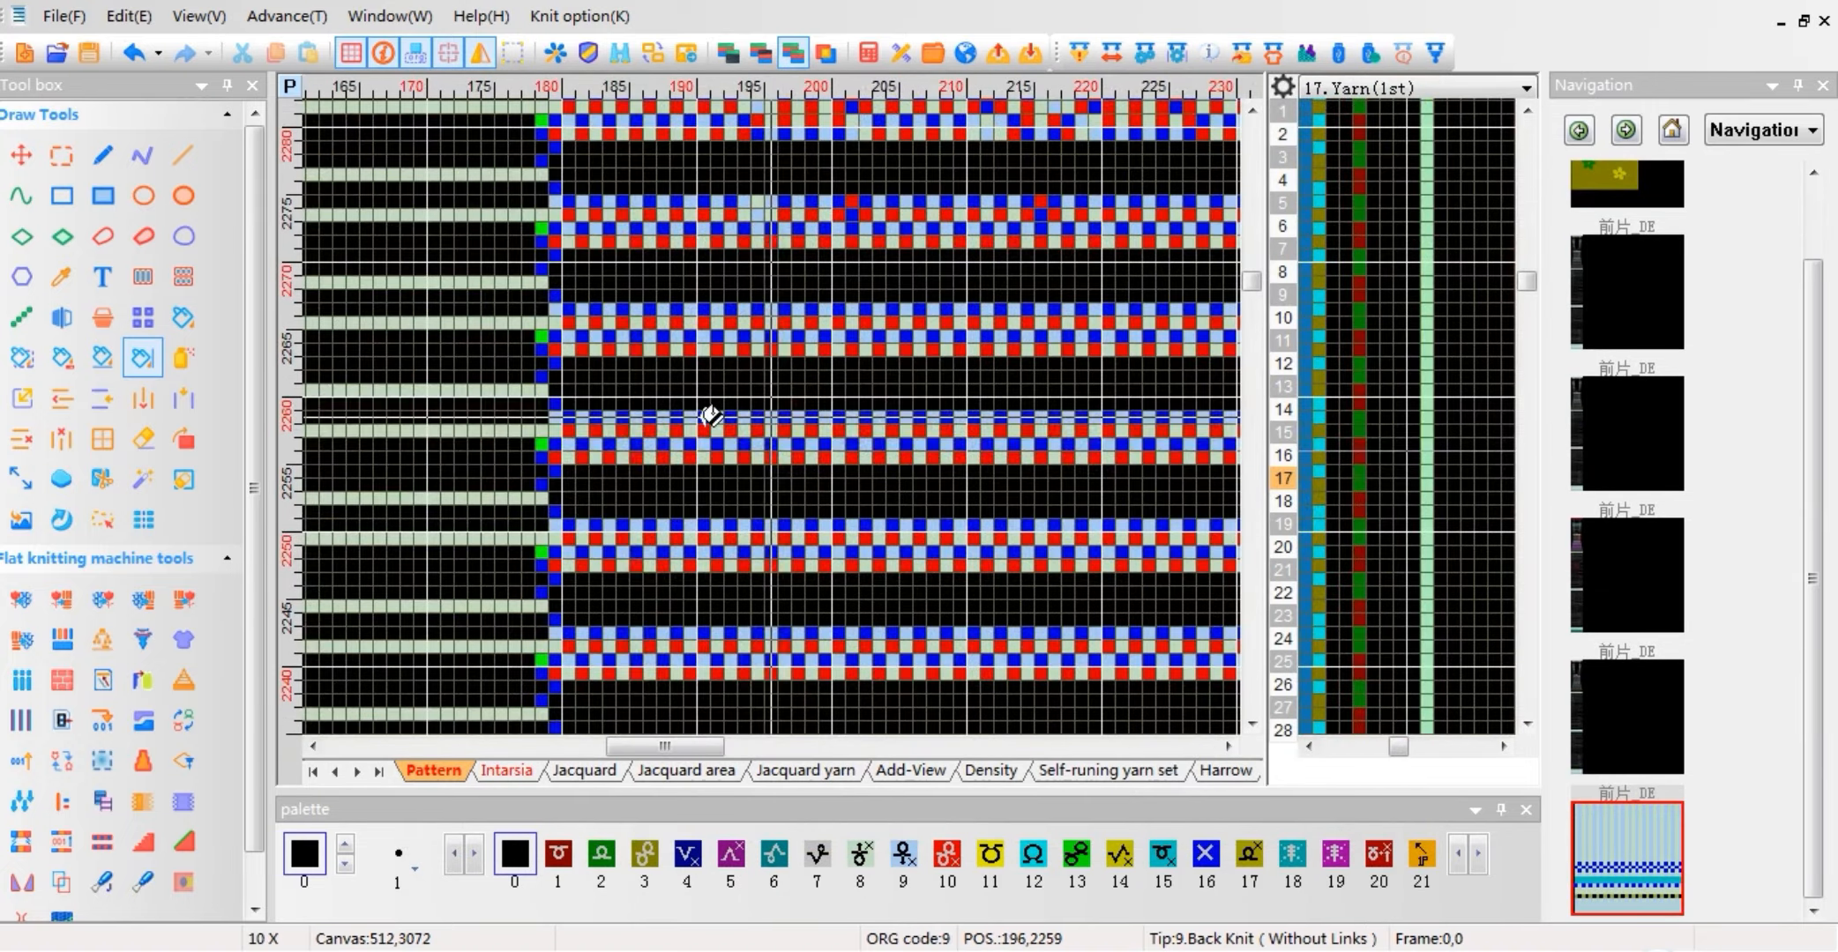
pyautogui.click(1282, 248)
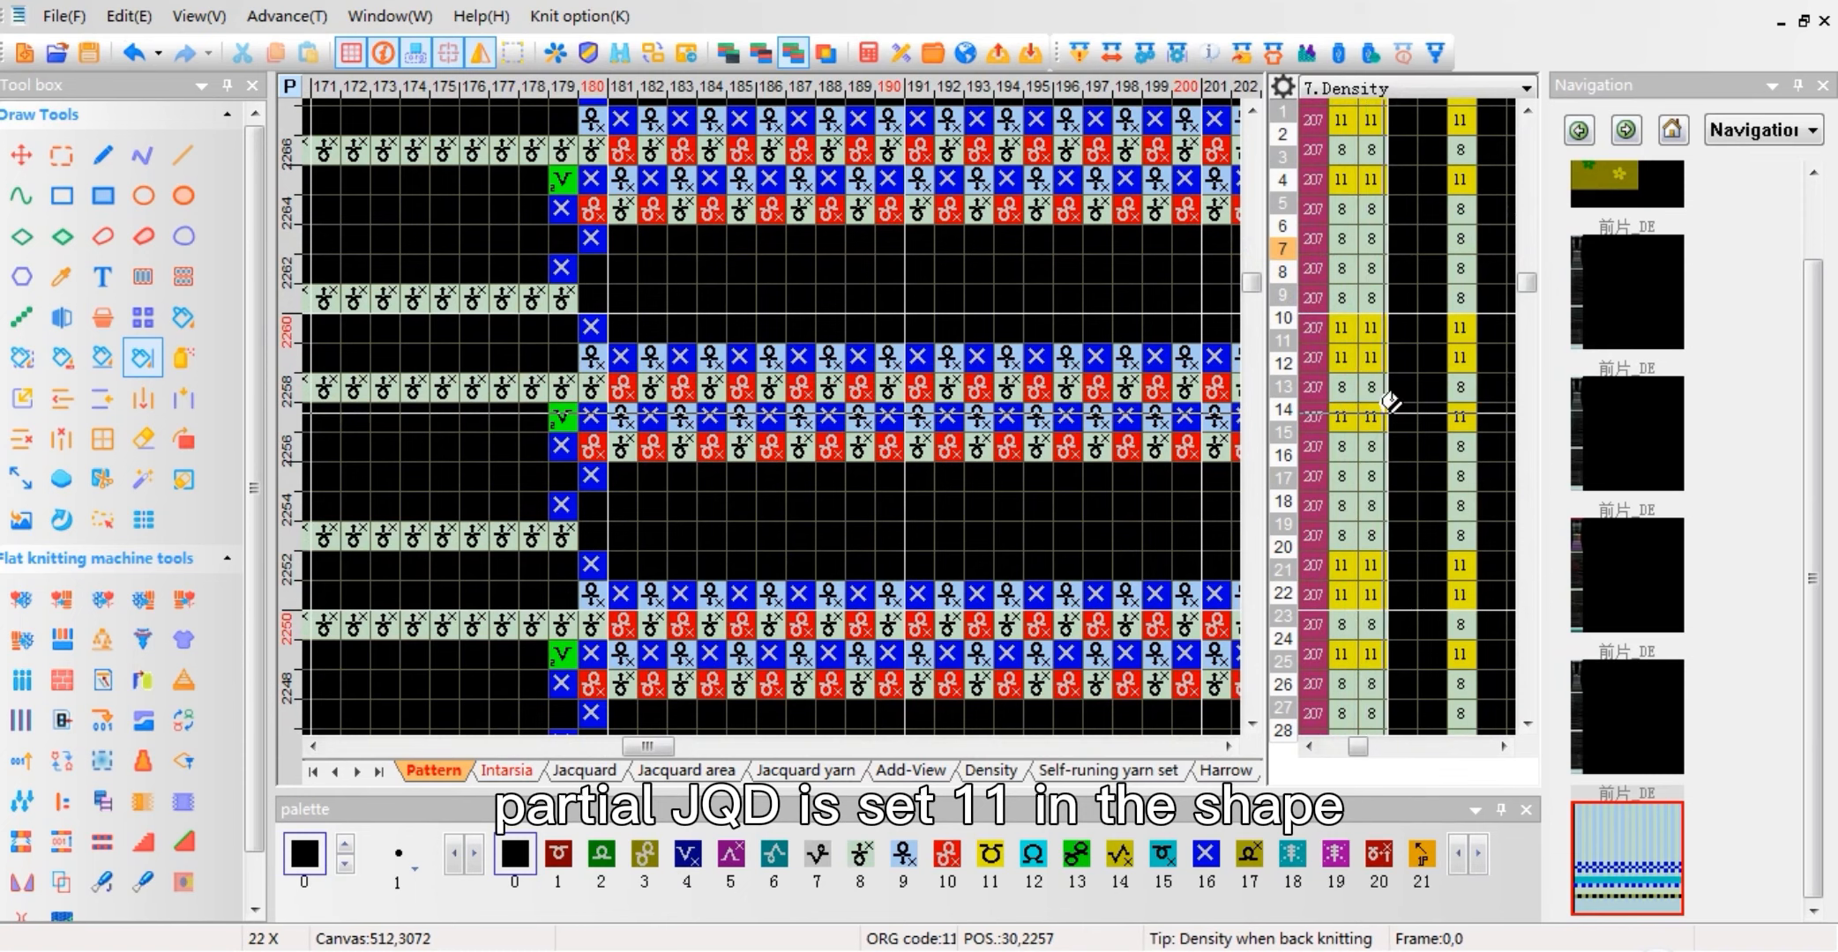
pyautogui.click(1654, 177)
pyautogui.rightClick(1623, 201)
pyautogui.click(1623, 254)
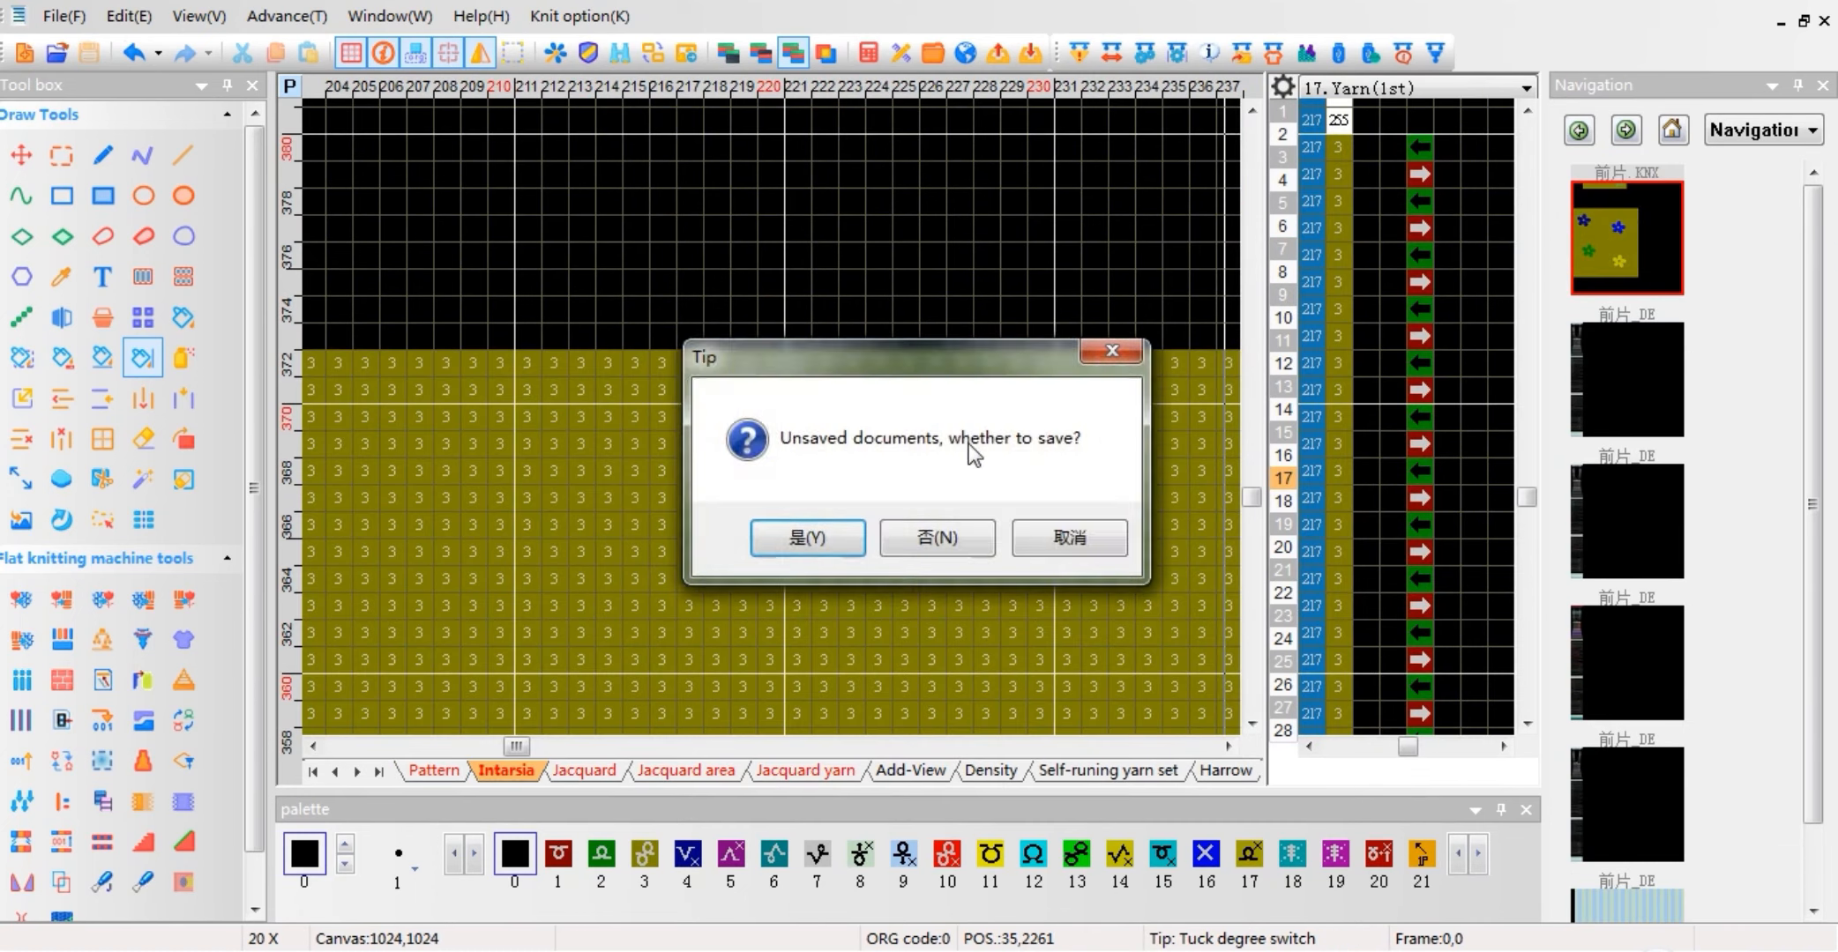
pyautogui.click(940, 537)
# Step: Inspect the number field behind Enable JQD to single stitch in the Jacquard compile options, and close the options
pyautogui.click(1080, 54)
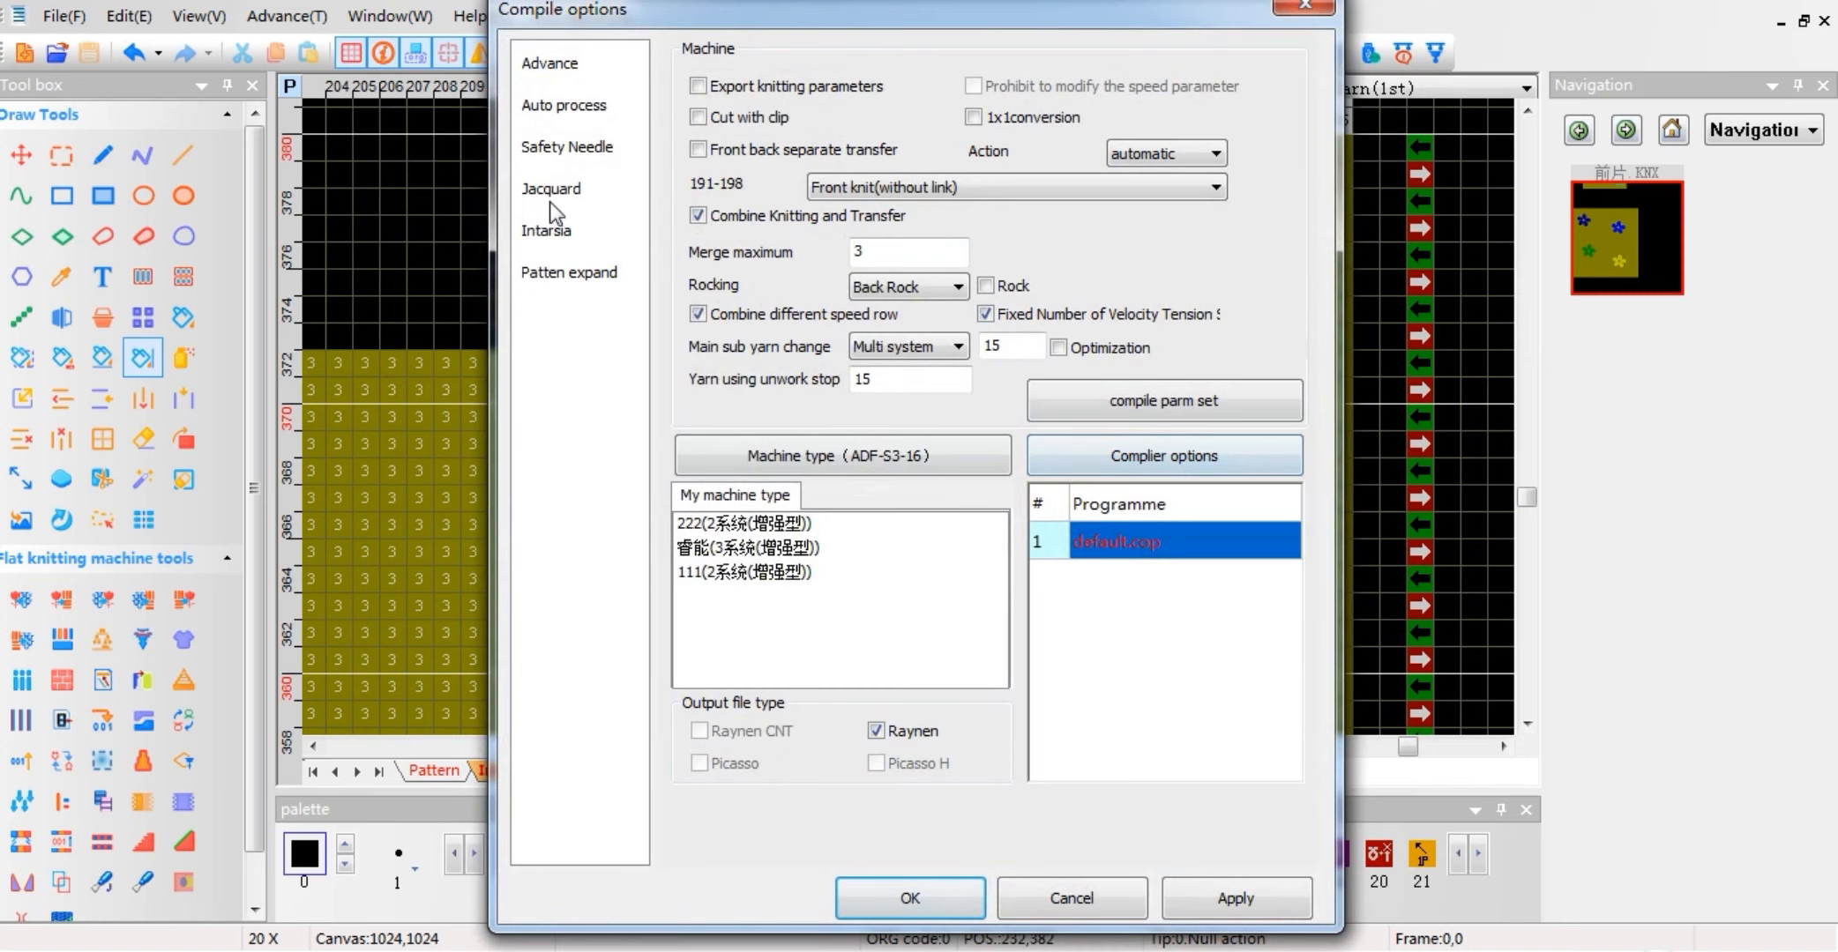
pyautogui.click(550, 201)
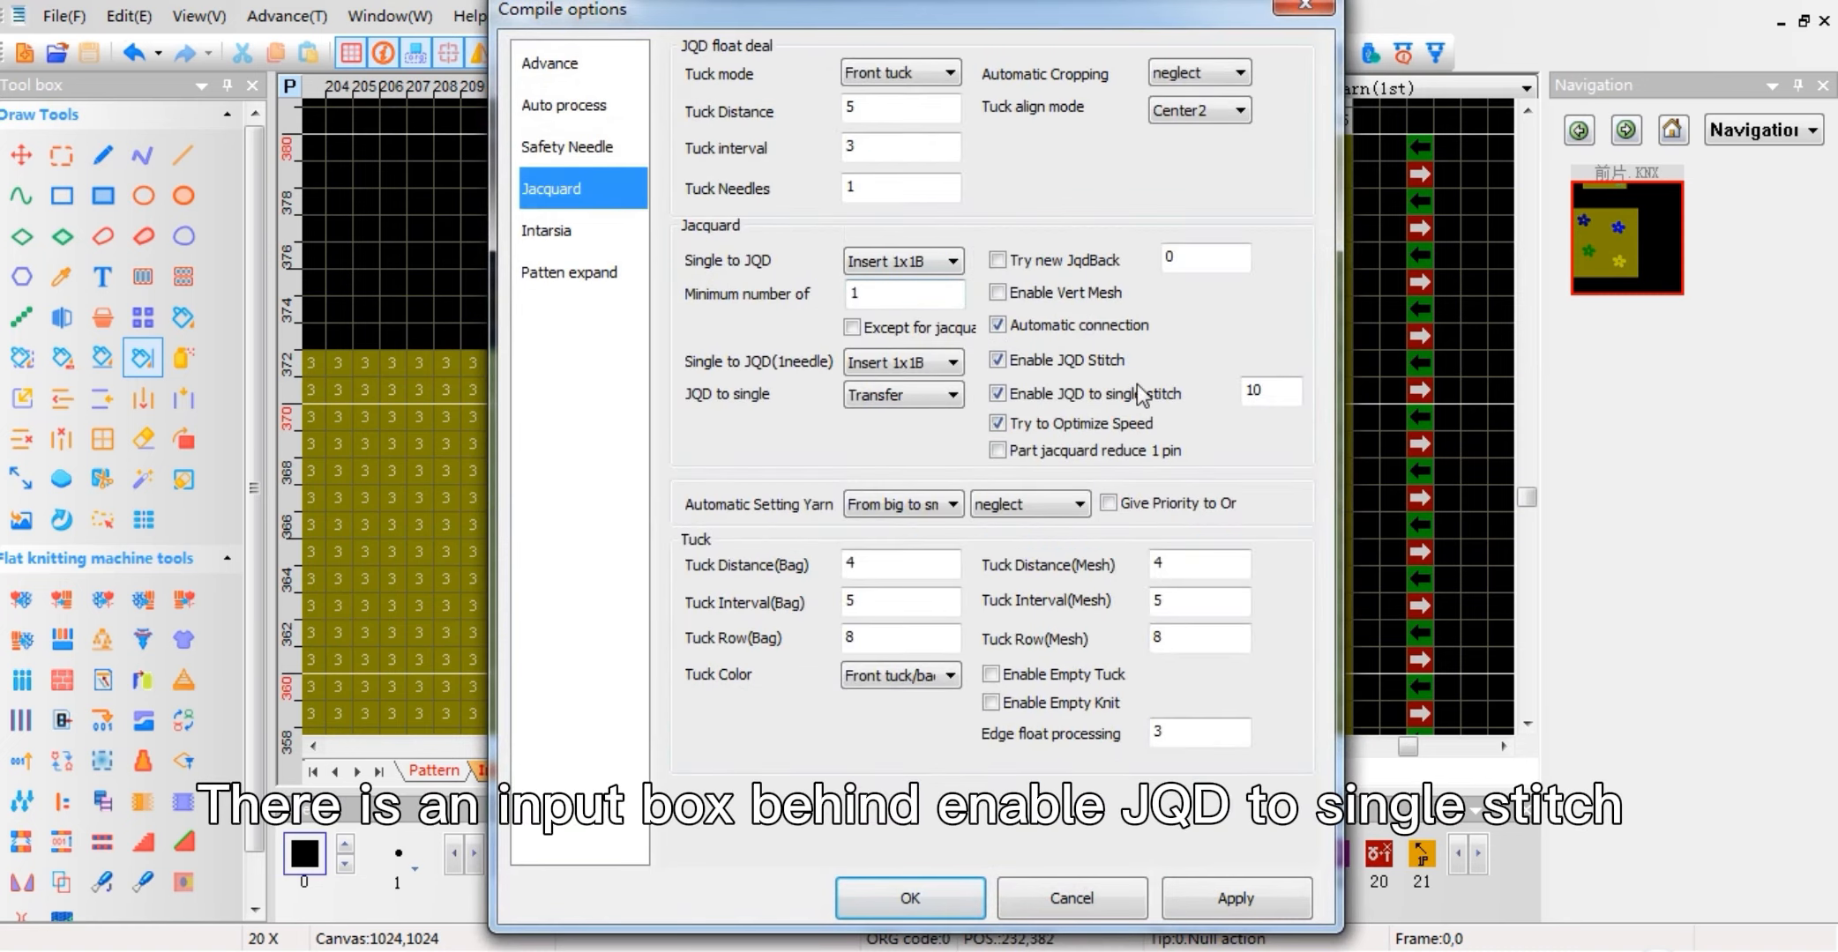
pyautogui.click(1304, 8)
# Step: Mark the single-row, 7-stitch top edge of the upper blue flower's top petal to compare its needle count
pyautogui.scroll(-8, 548, 569)
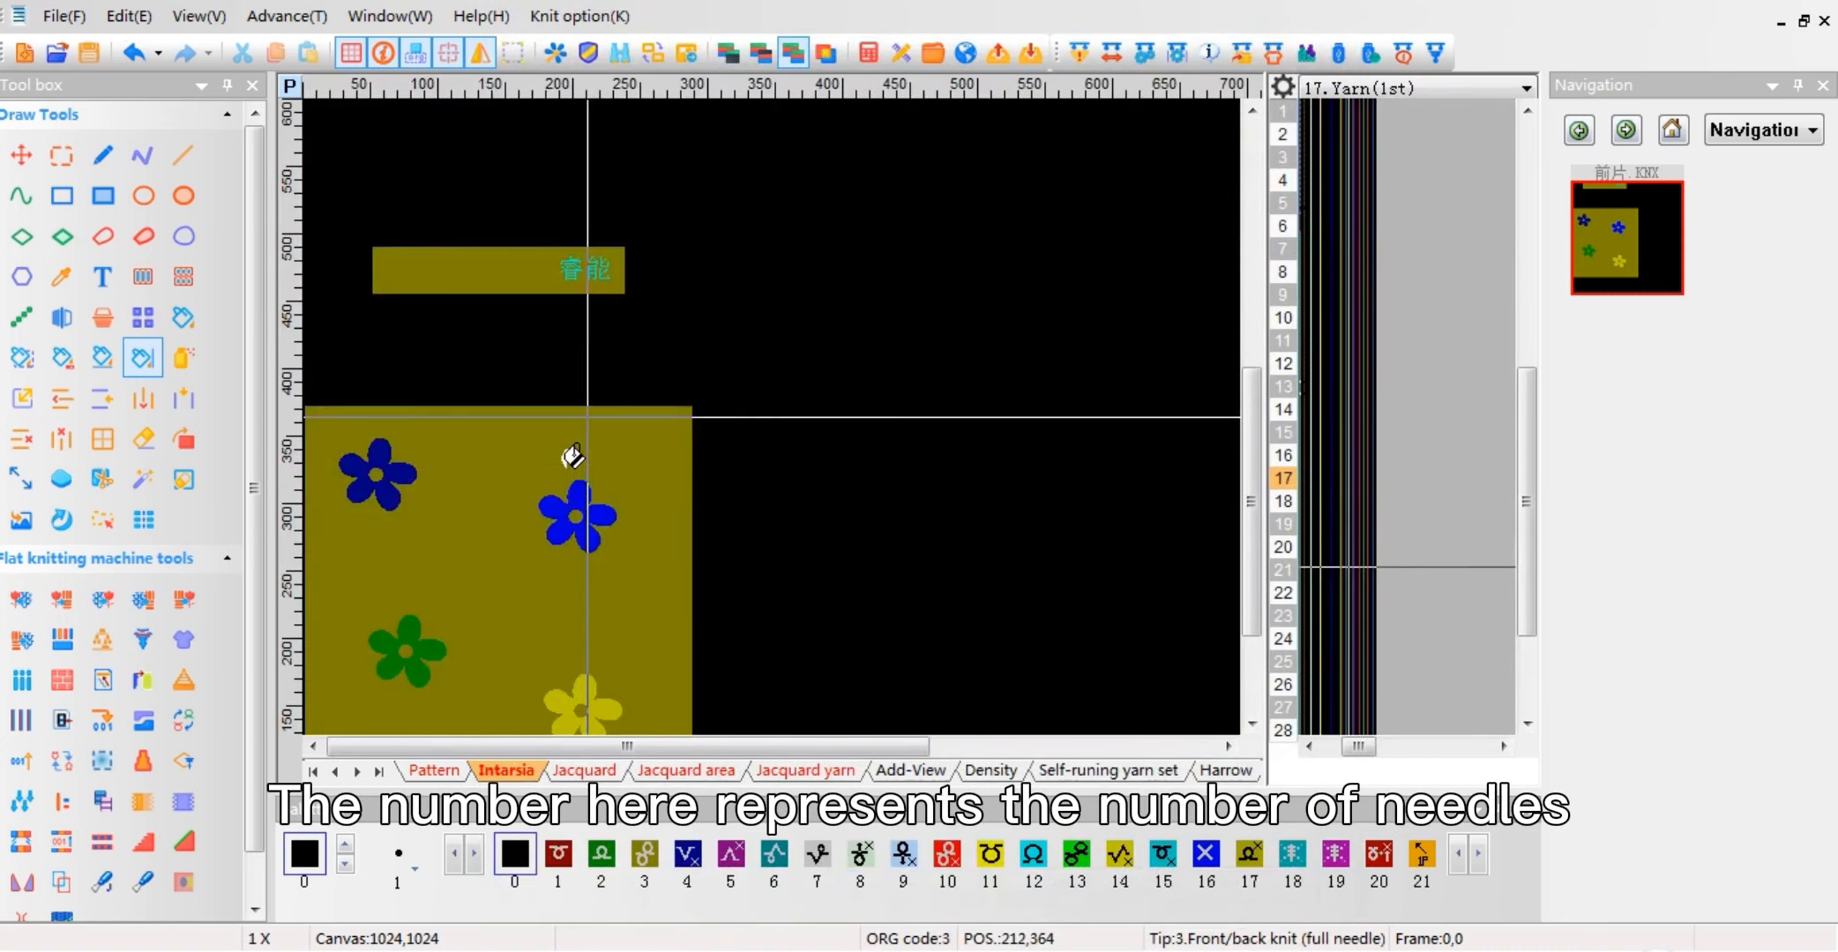
pyautogui.scroll(8, 574, 485)
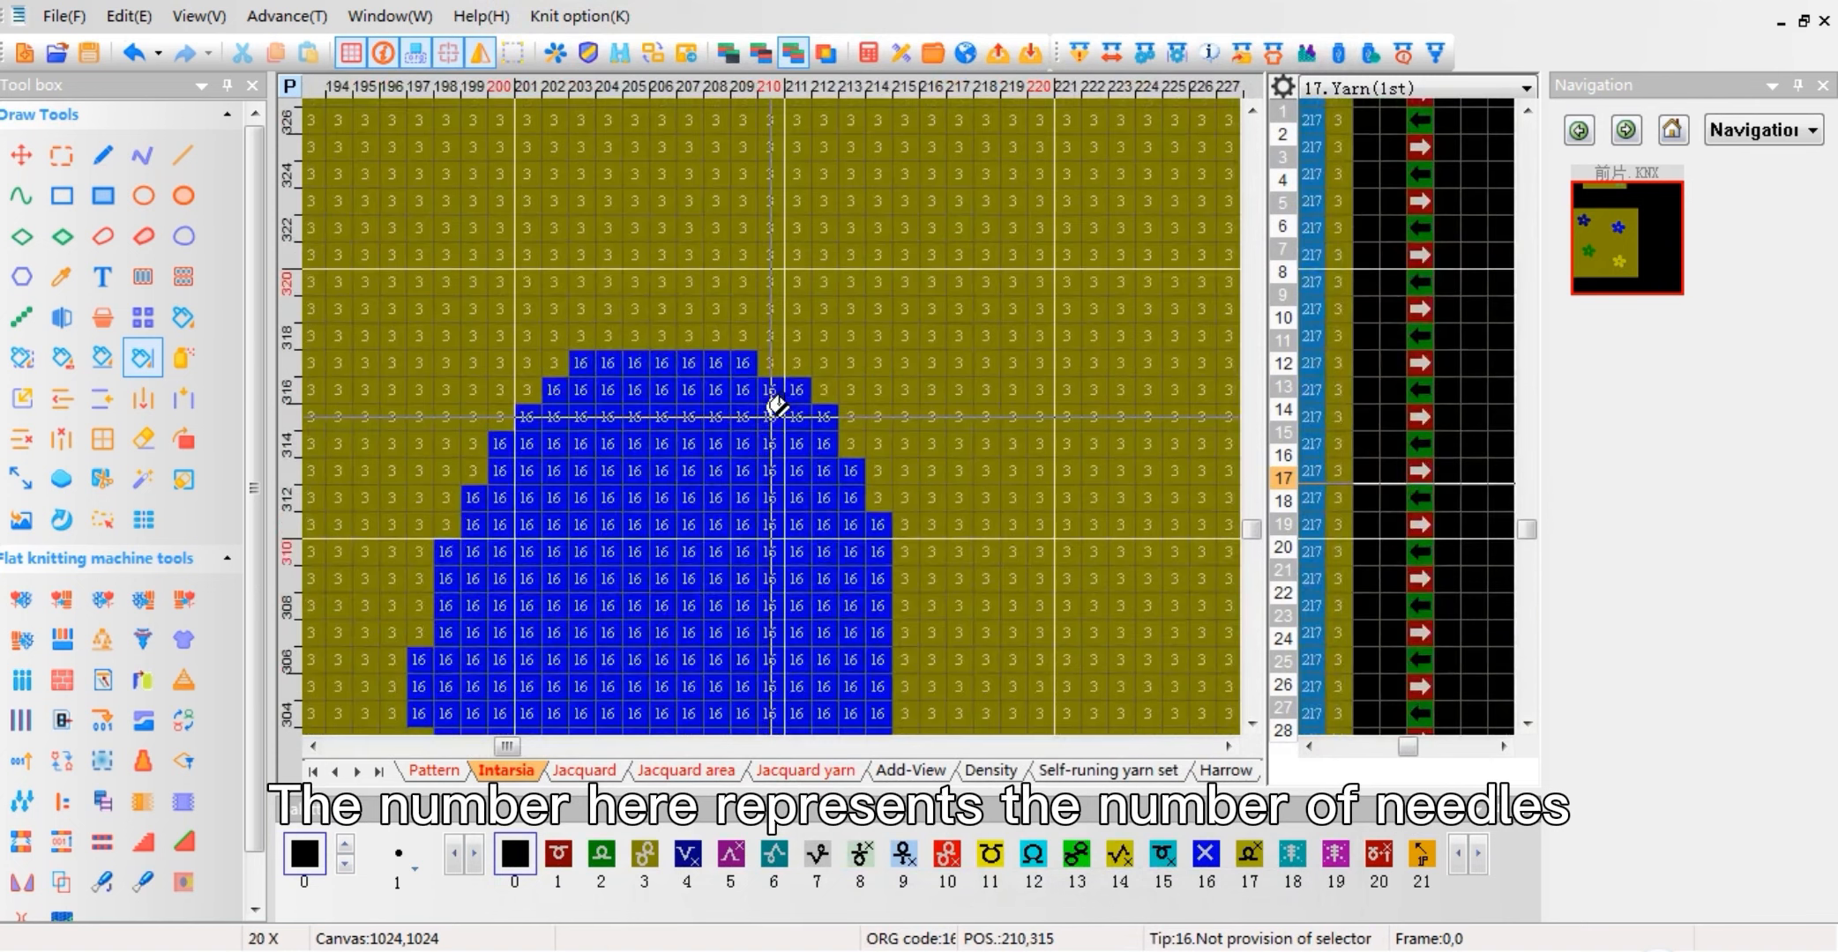
pyautogui.moveTo(582, 362); pyautogui.dragTo(763, 357)
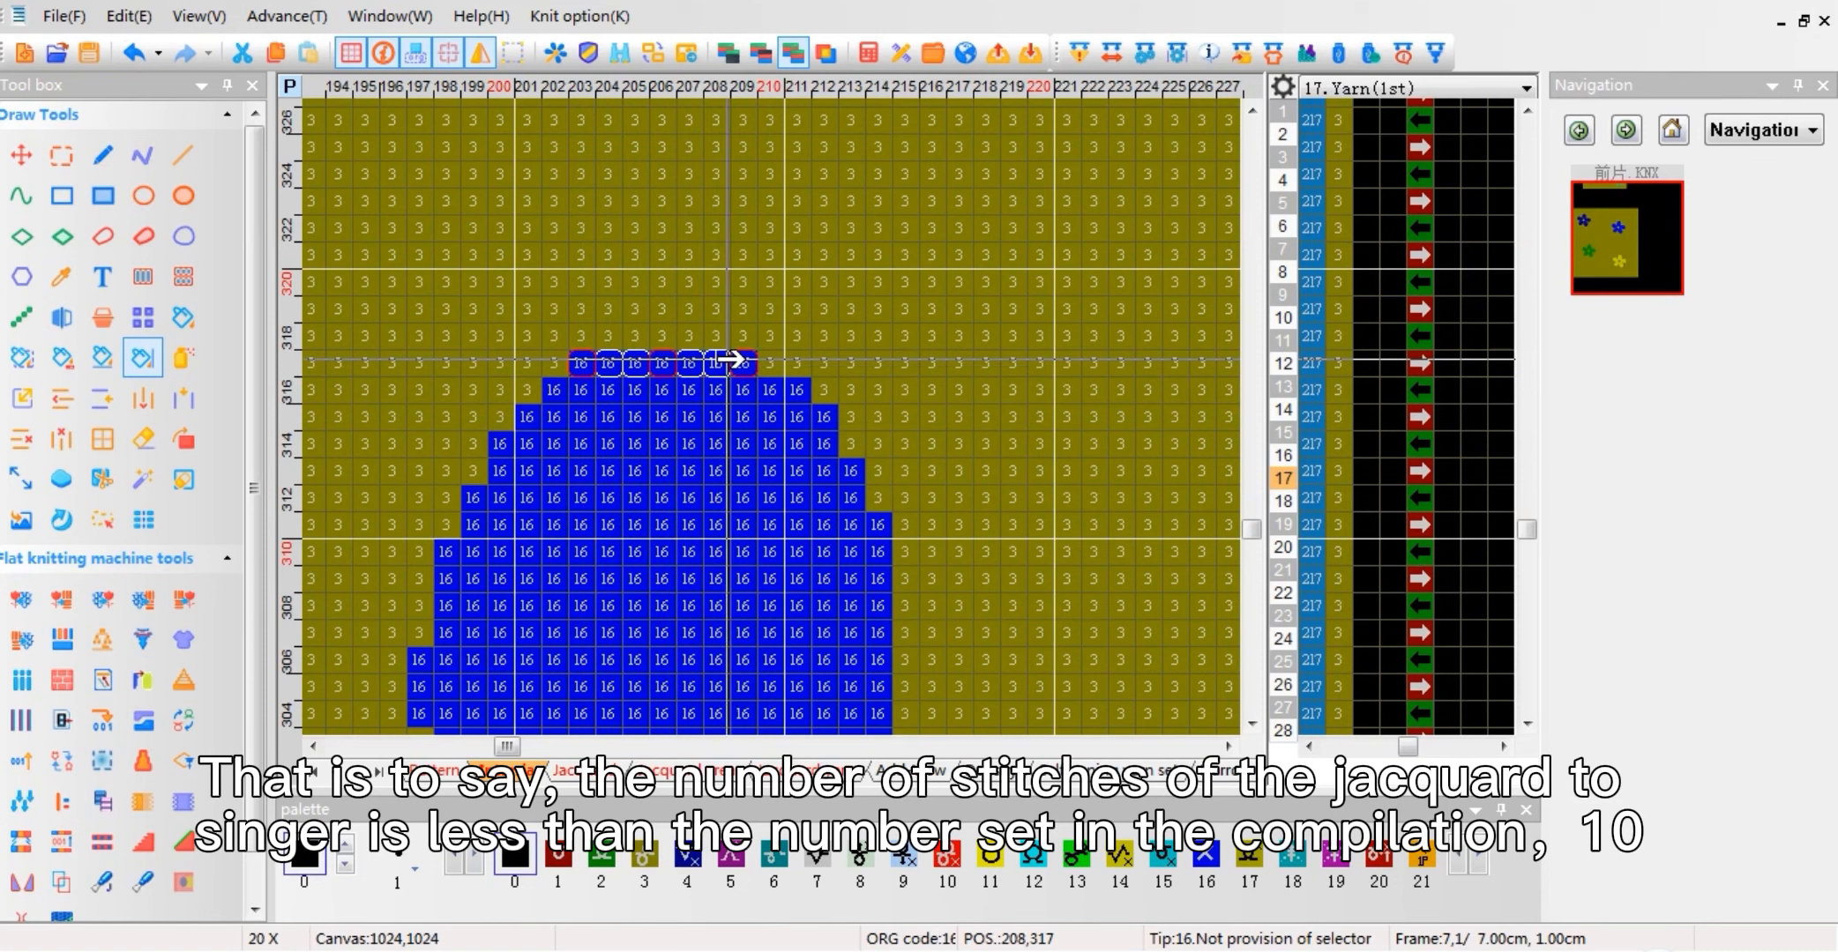
# Step: Try out Part jacquard reduce 1 pin in the Jacquard compile options, and close the options without accepting
pyautogui.click(1078, 53)
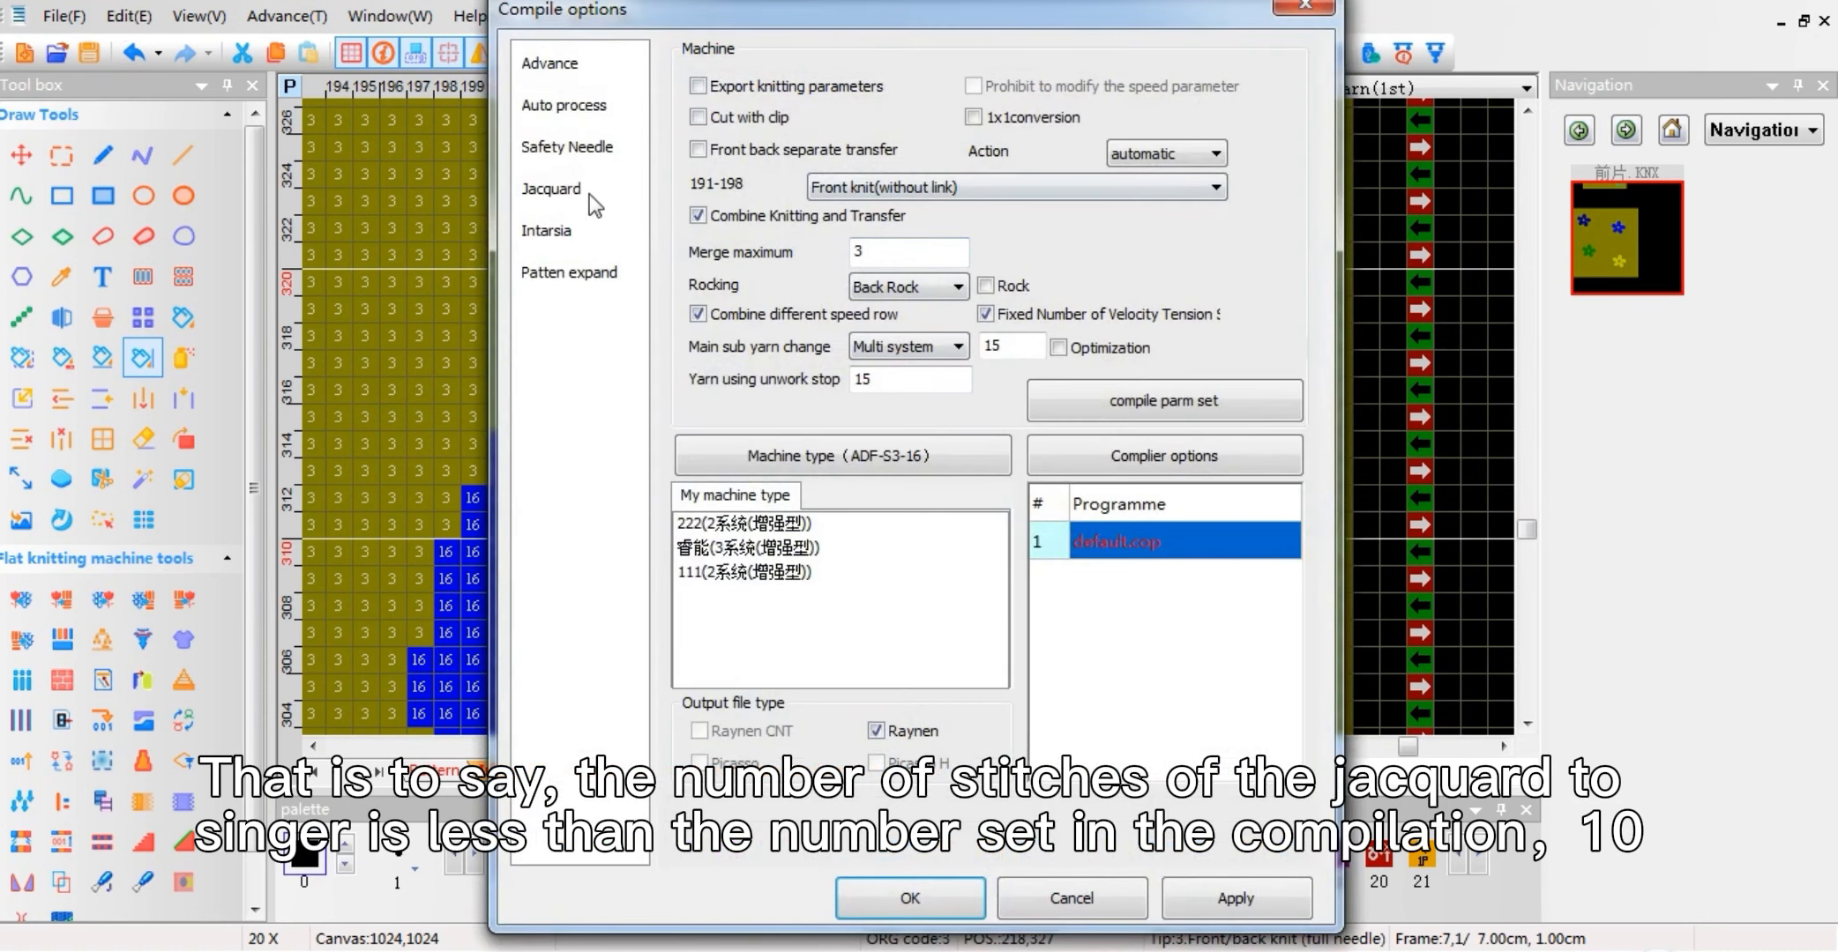
pyautogui.click(554, 190)
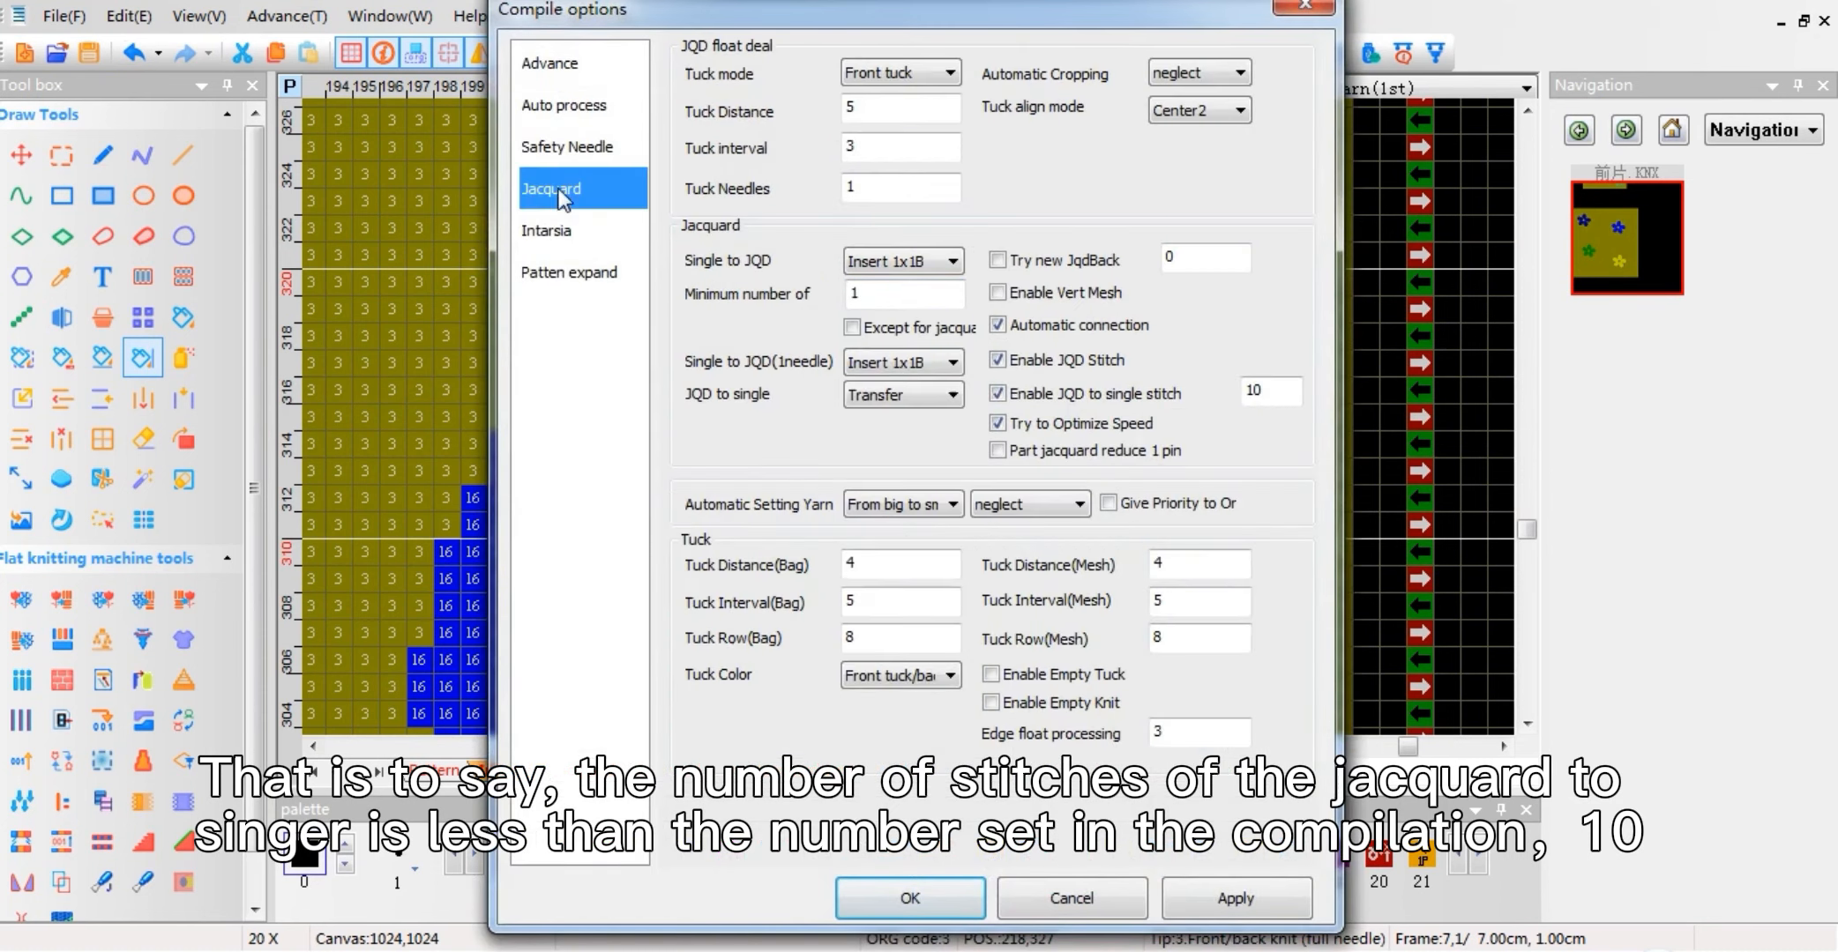
pyautogui.doubleClick(1268, 390)
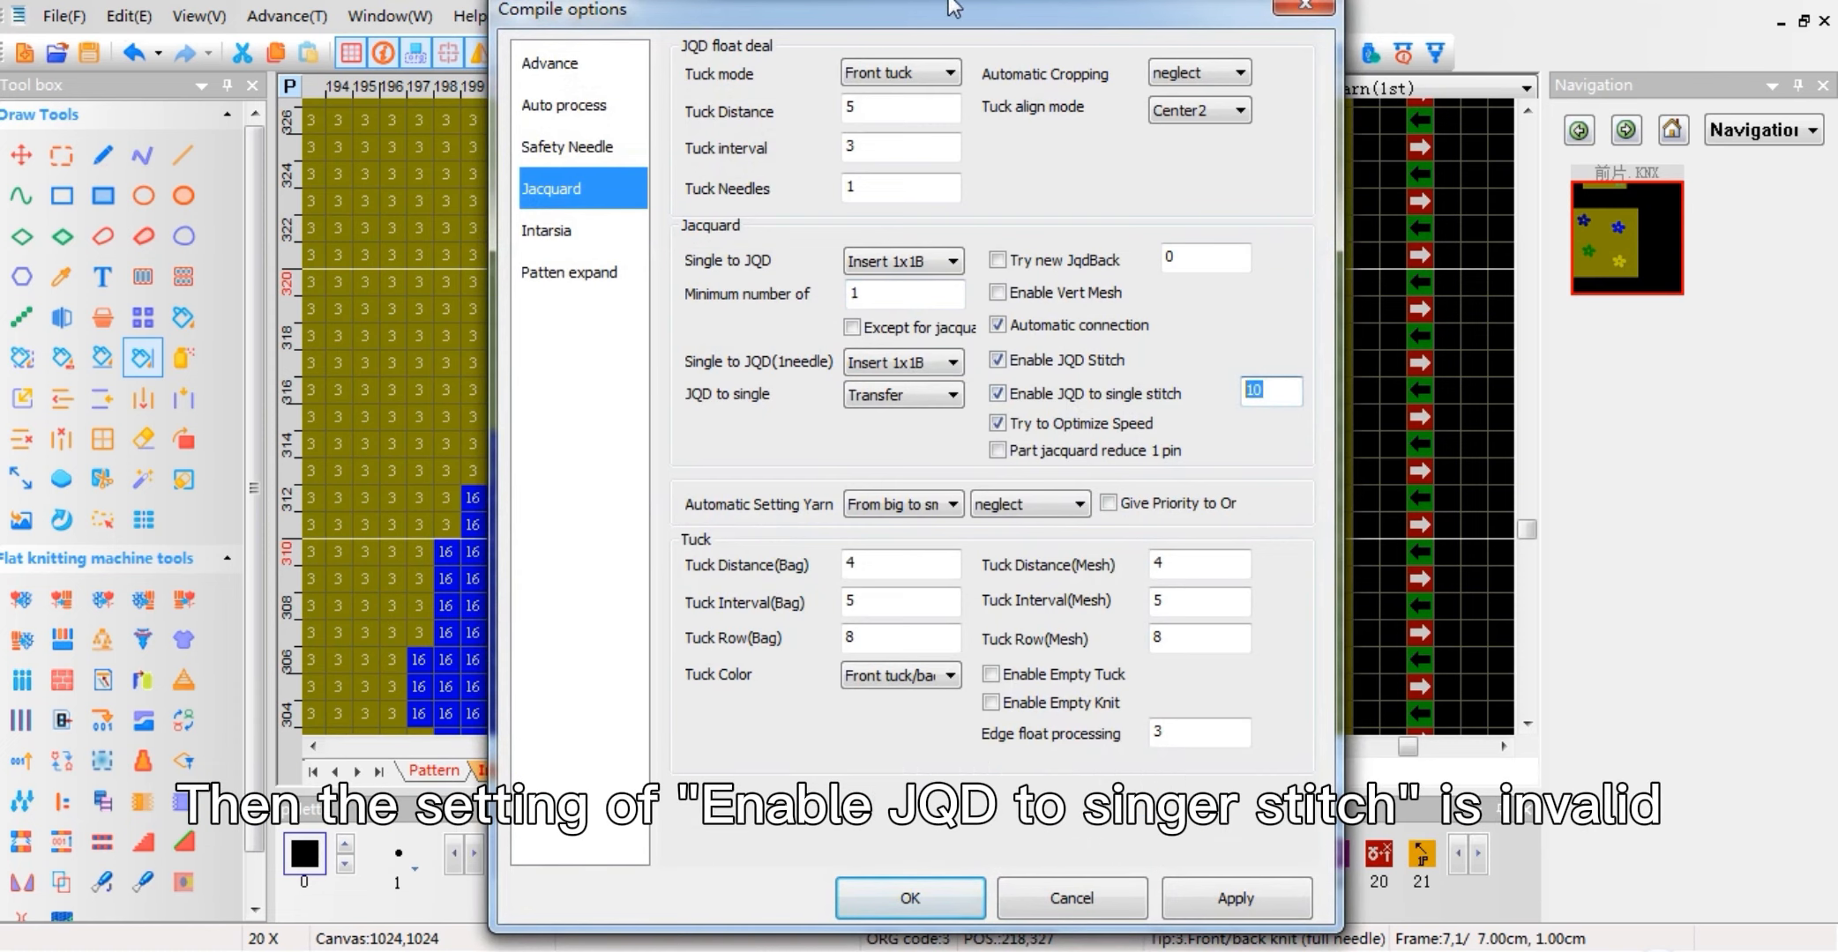
pyautogui.moveTo(983, 16); pyautogui.dragTo(1339, 19)
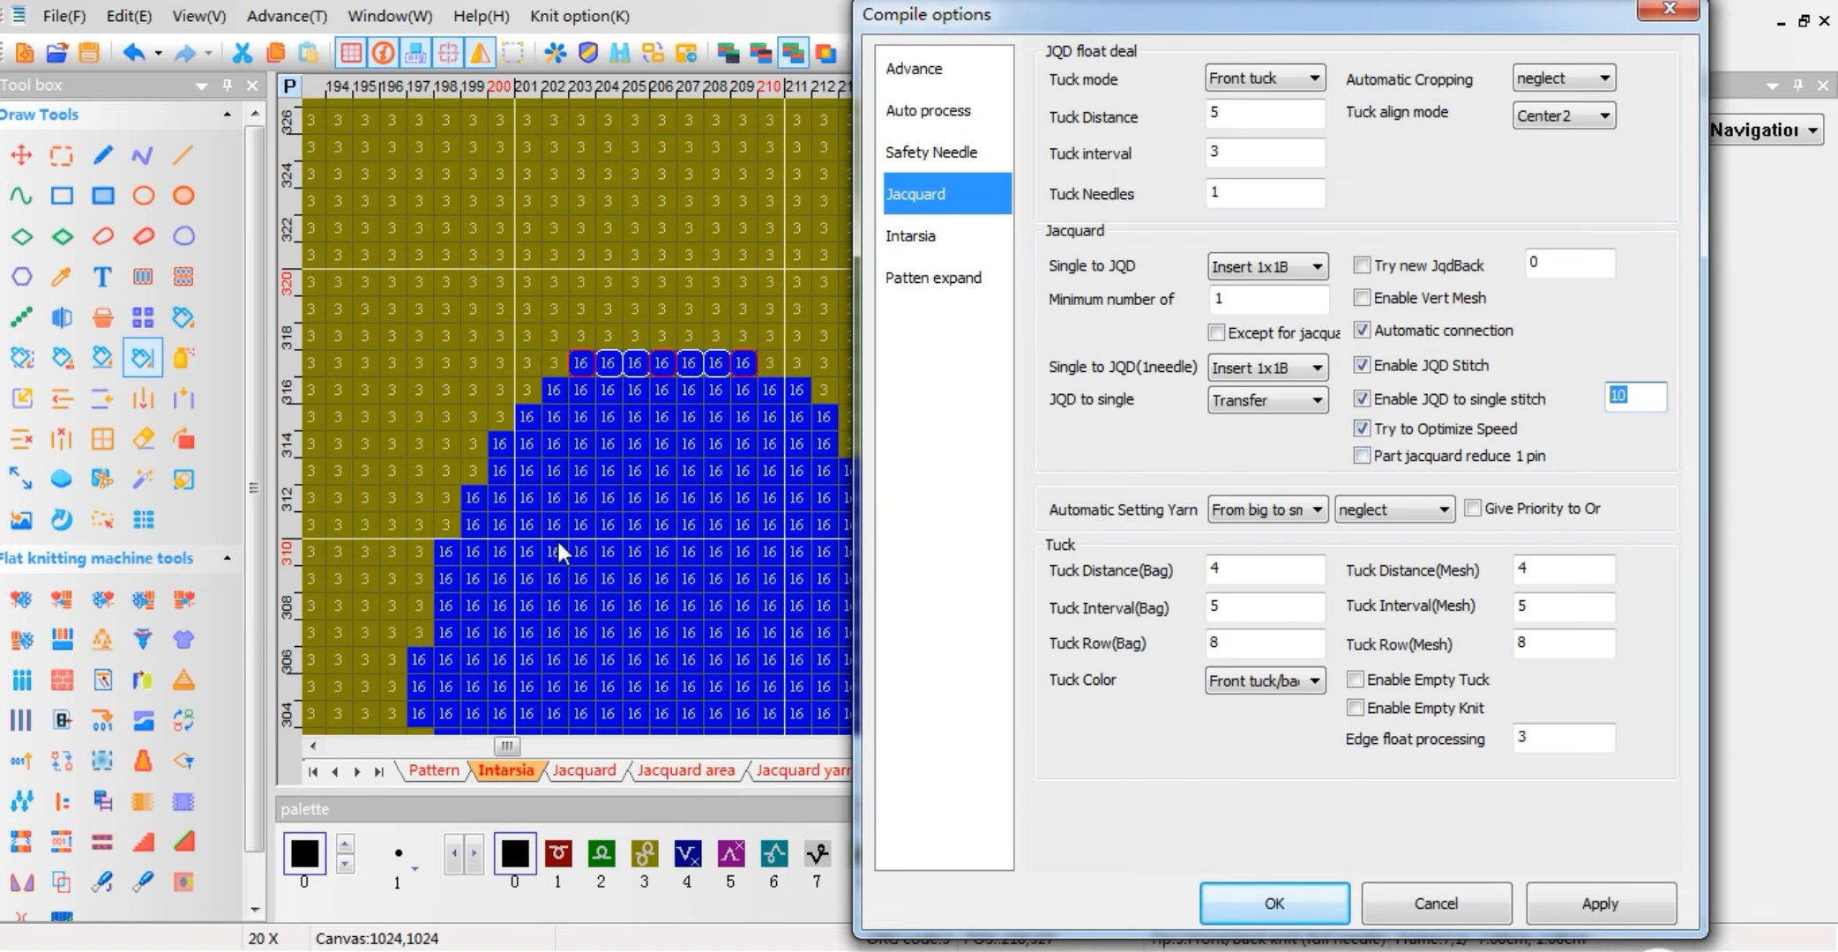
pyautogui.click(1361, 457)
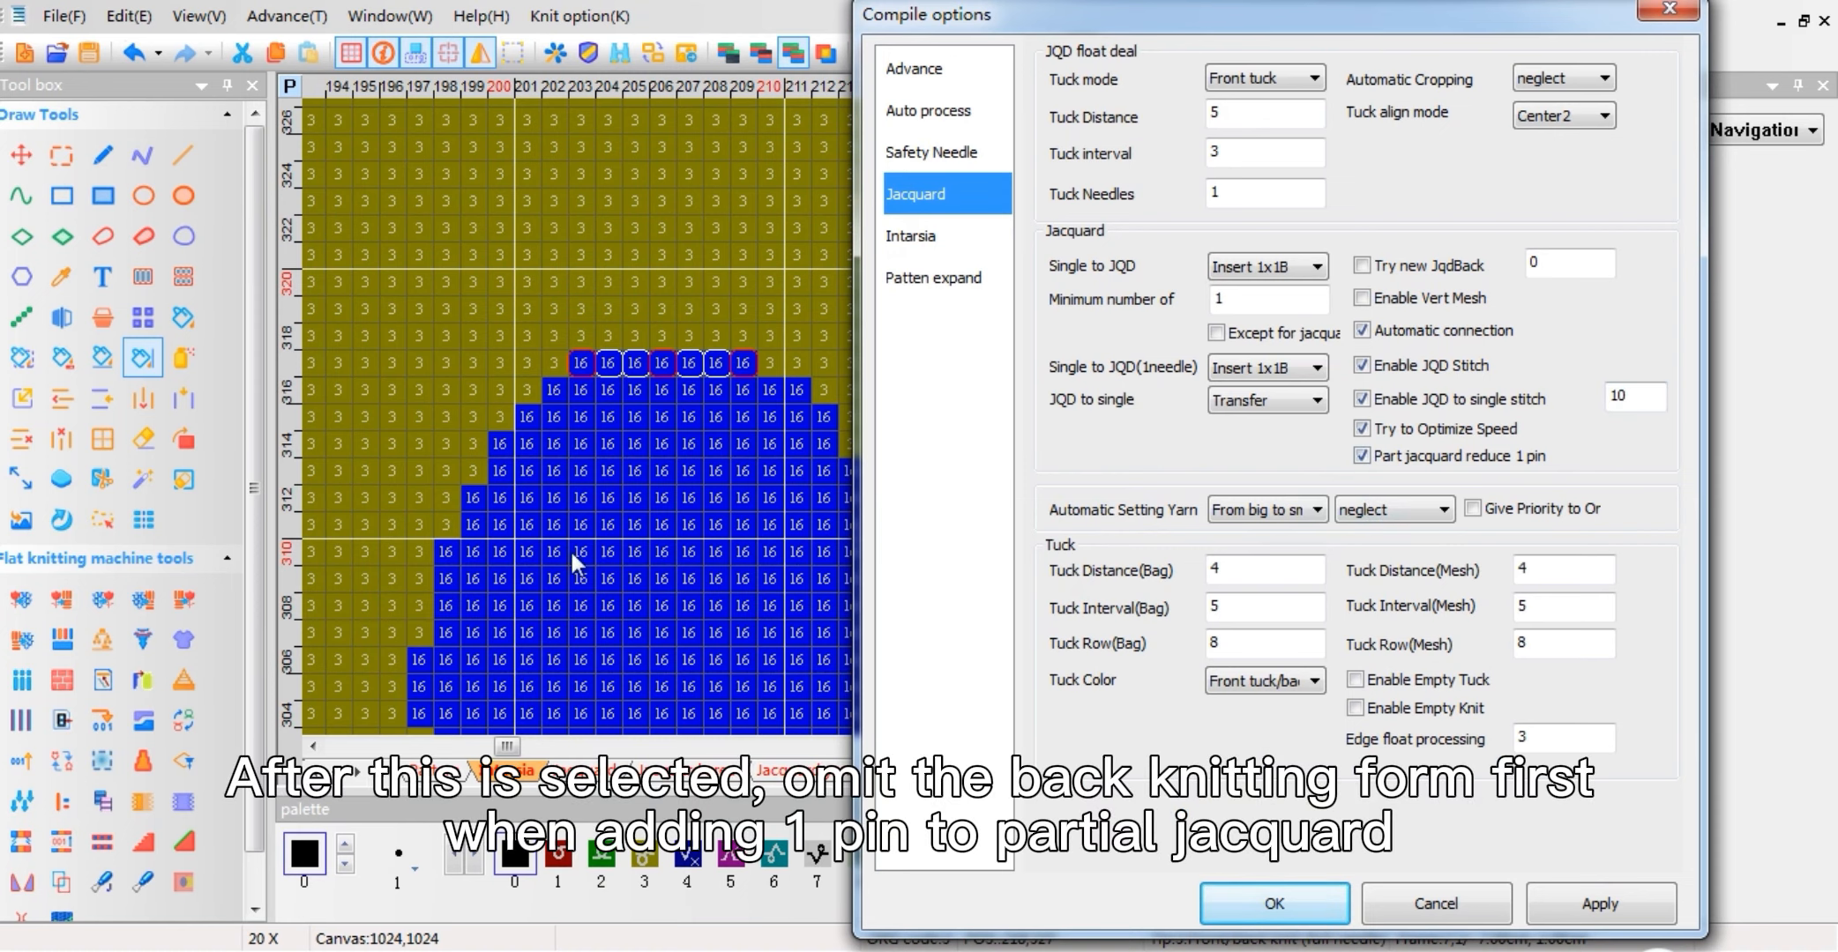
pyautogui.click(1669, 12)
# Step: Examine the lower edge of the blue flower's left petal and mark one stitch where the jacquard widens by 1 pin
pyautogui.scroll(-3, 838, 416)
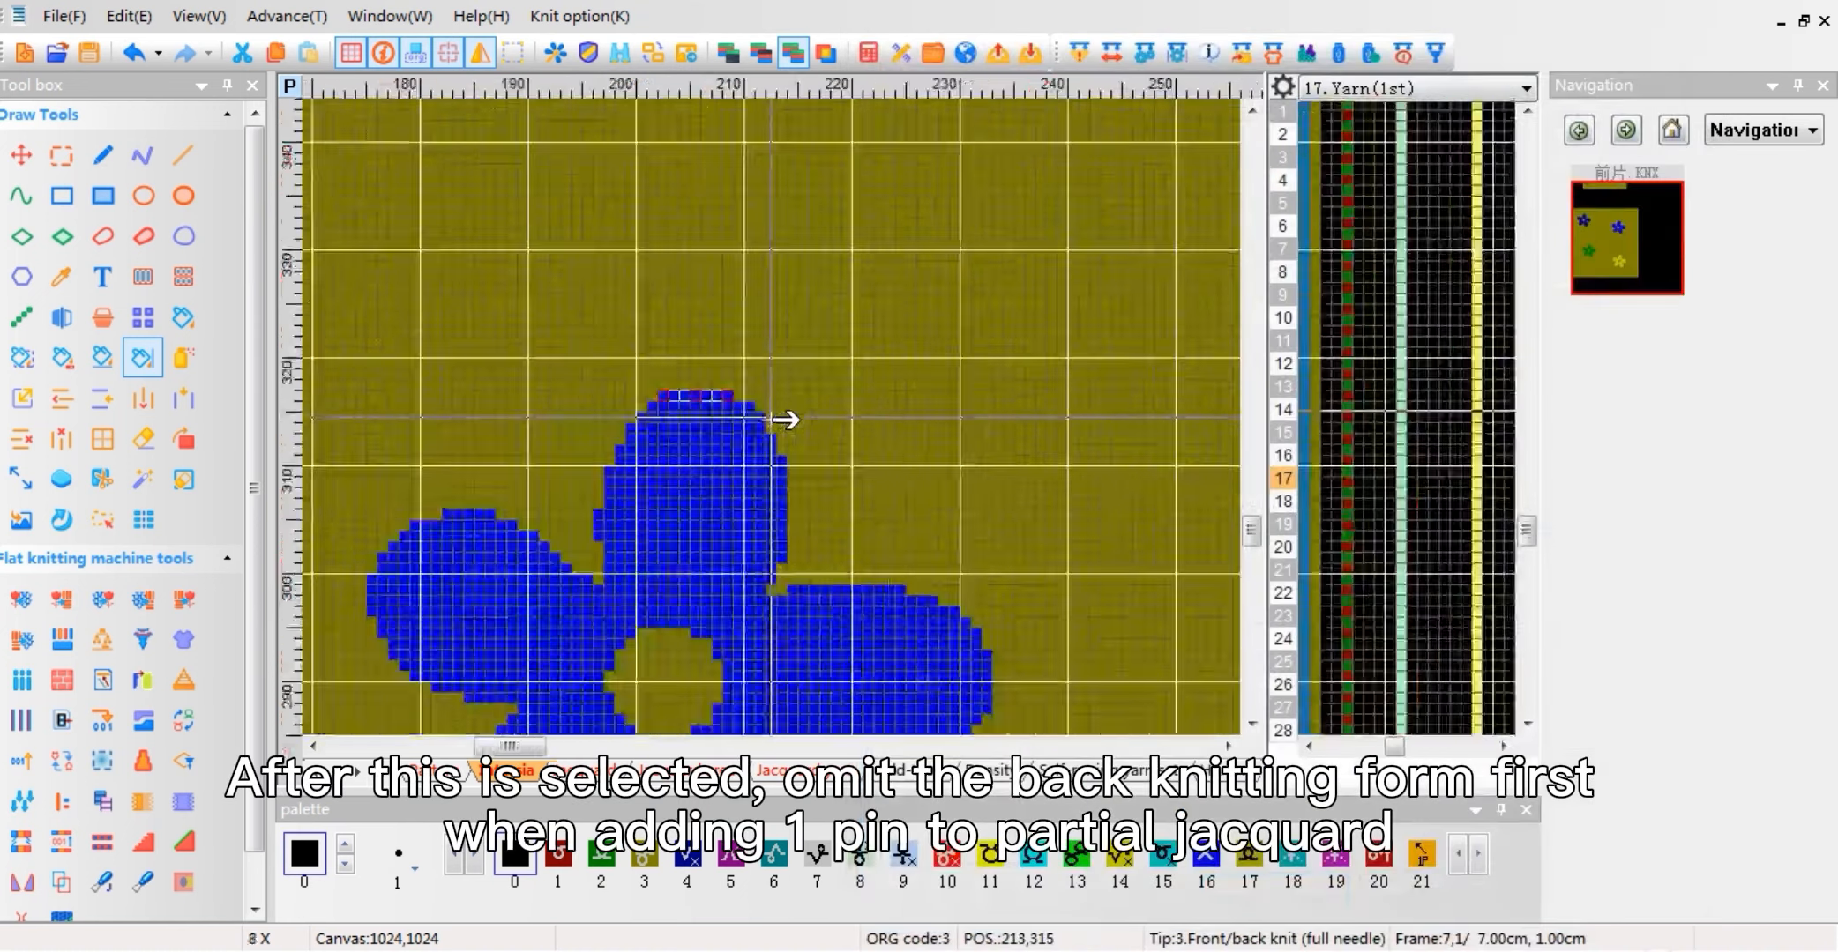
pyautogui.scroll(-2, 785, 420)
pyautogui.scroll(4, 754, 417)
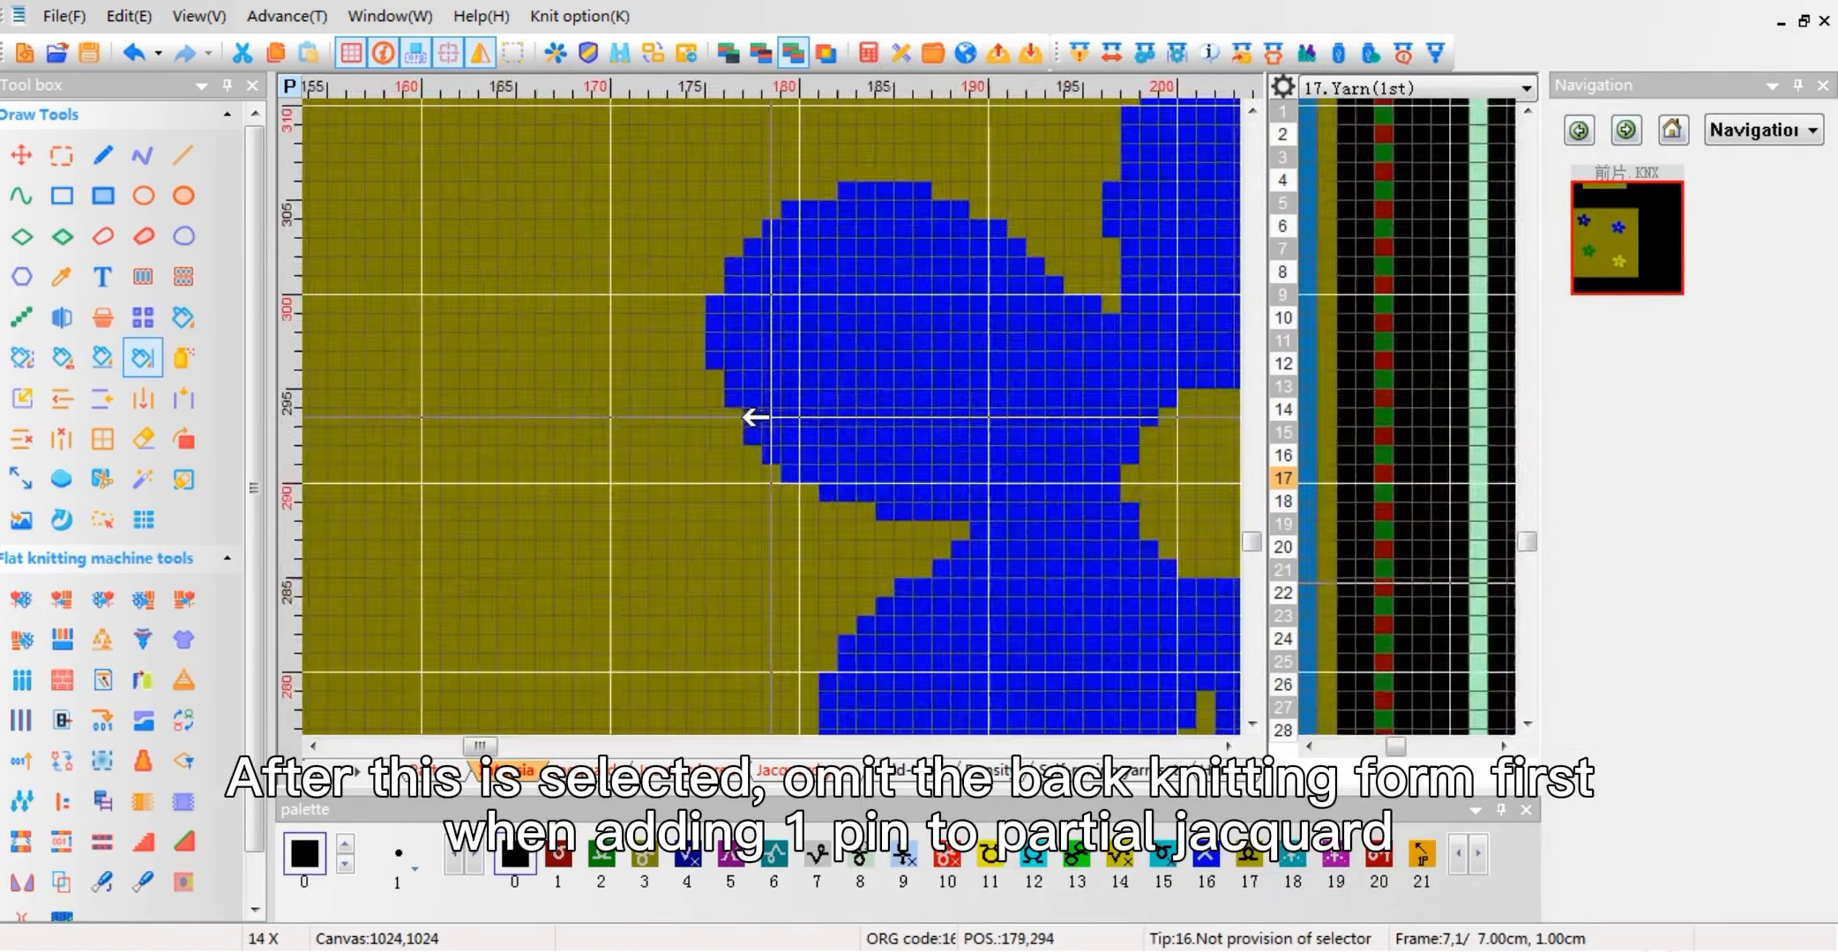
pyautogui.scroll(2, 754, 417)
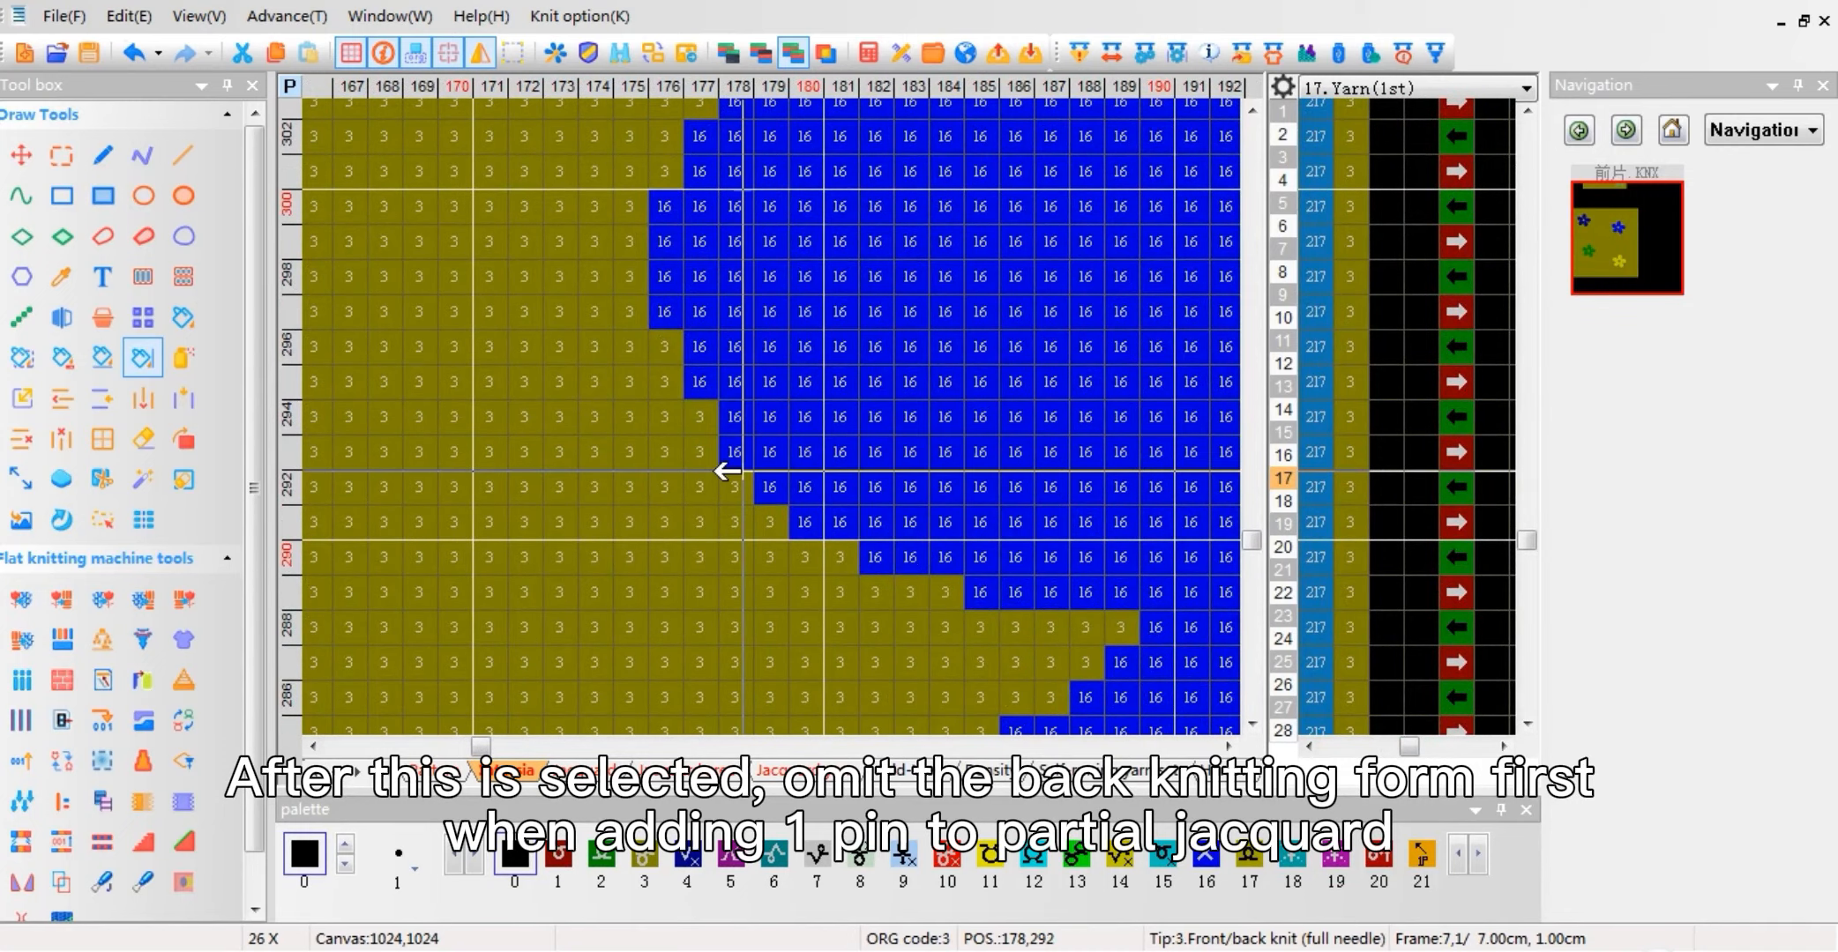
pyautogui.click(740, 461)
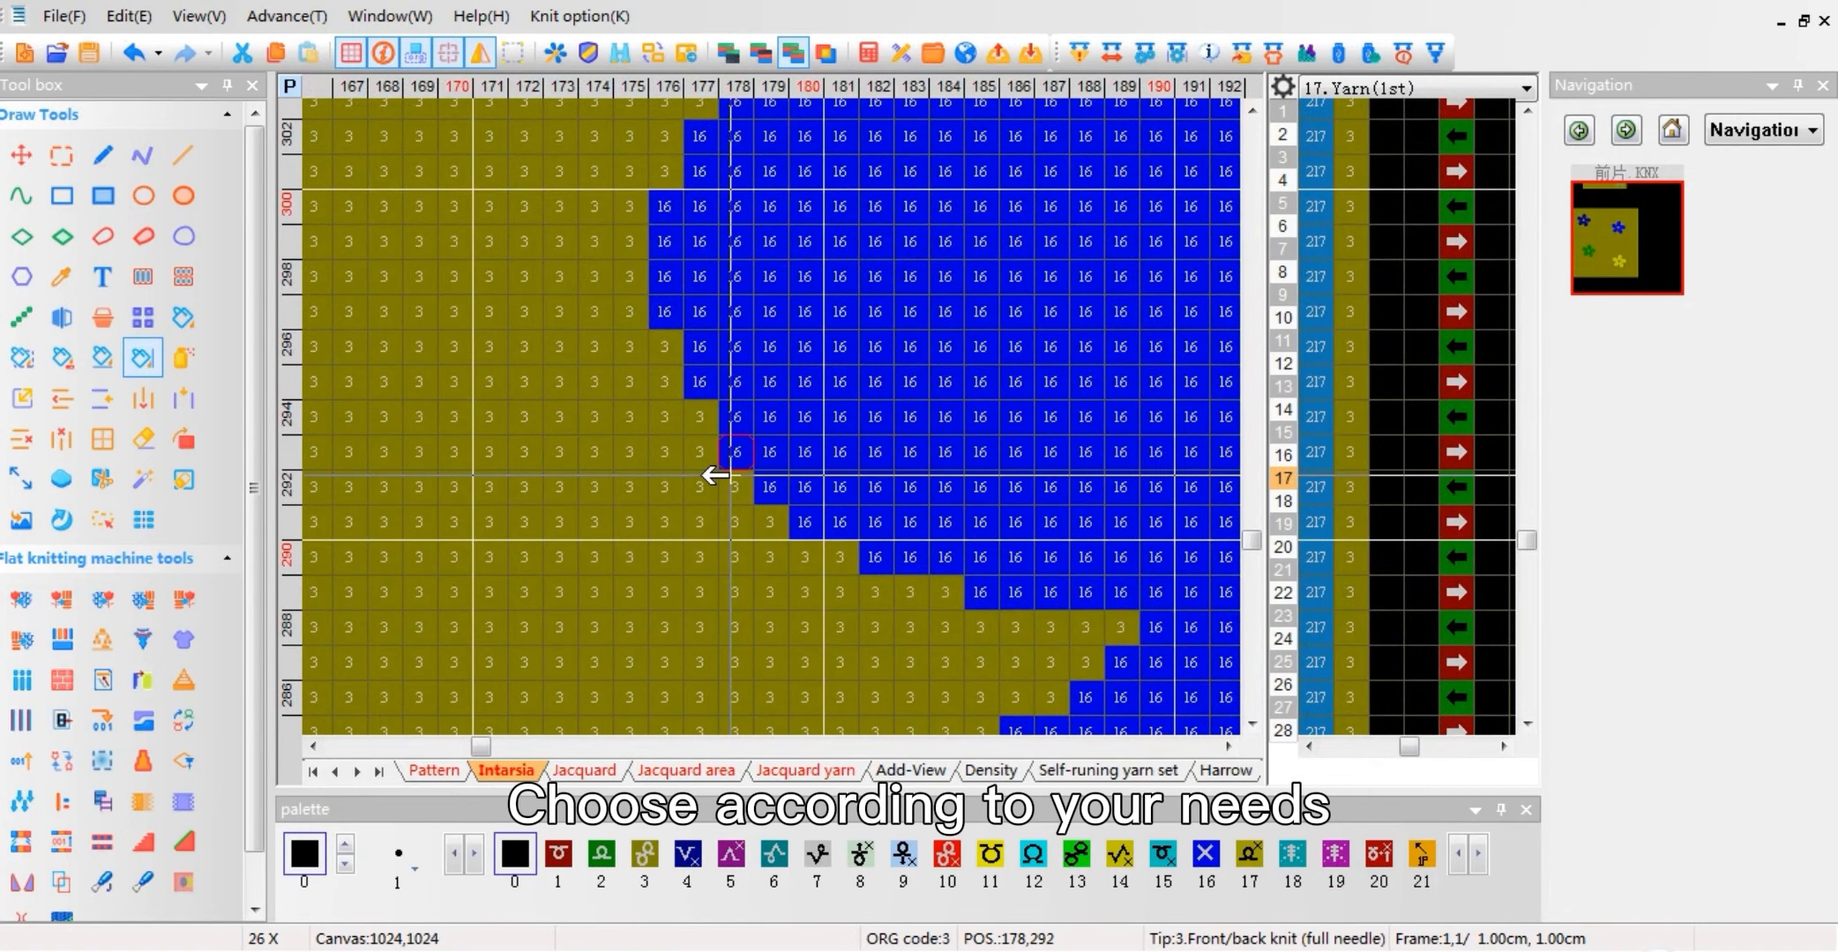
pyautogui.moveTo(772, 472)
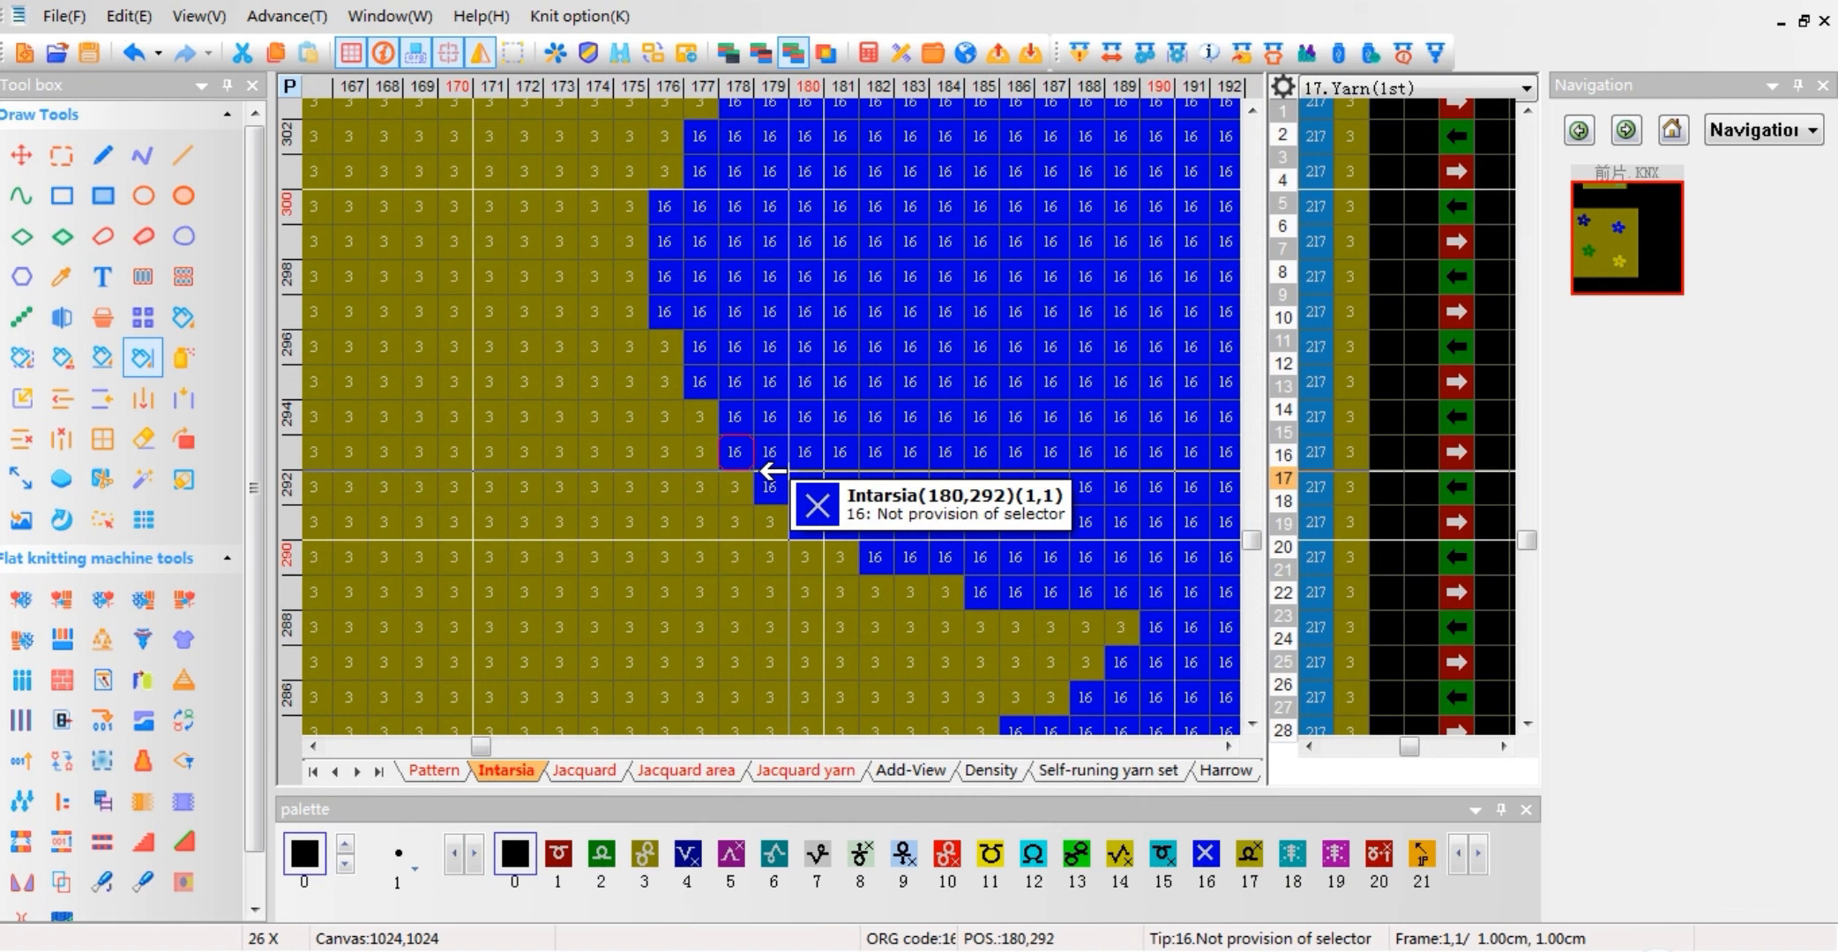
# Step: Go through the ADF machine models in the compile options' model selection and choose ADF-S3-32
pyautogui.click(1081, 59)
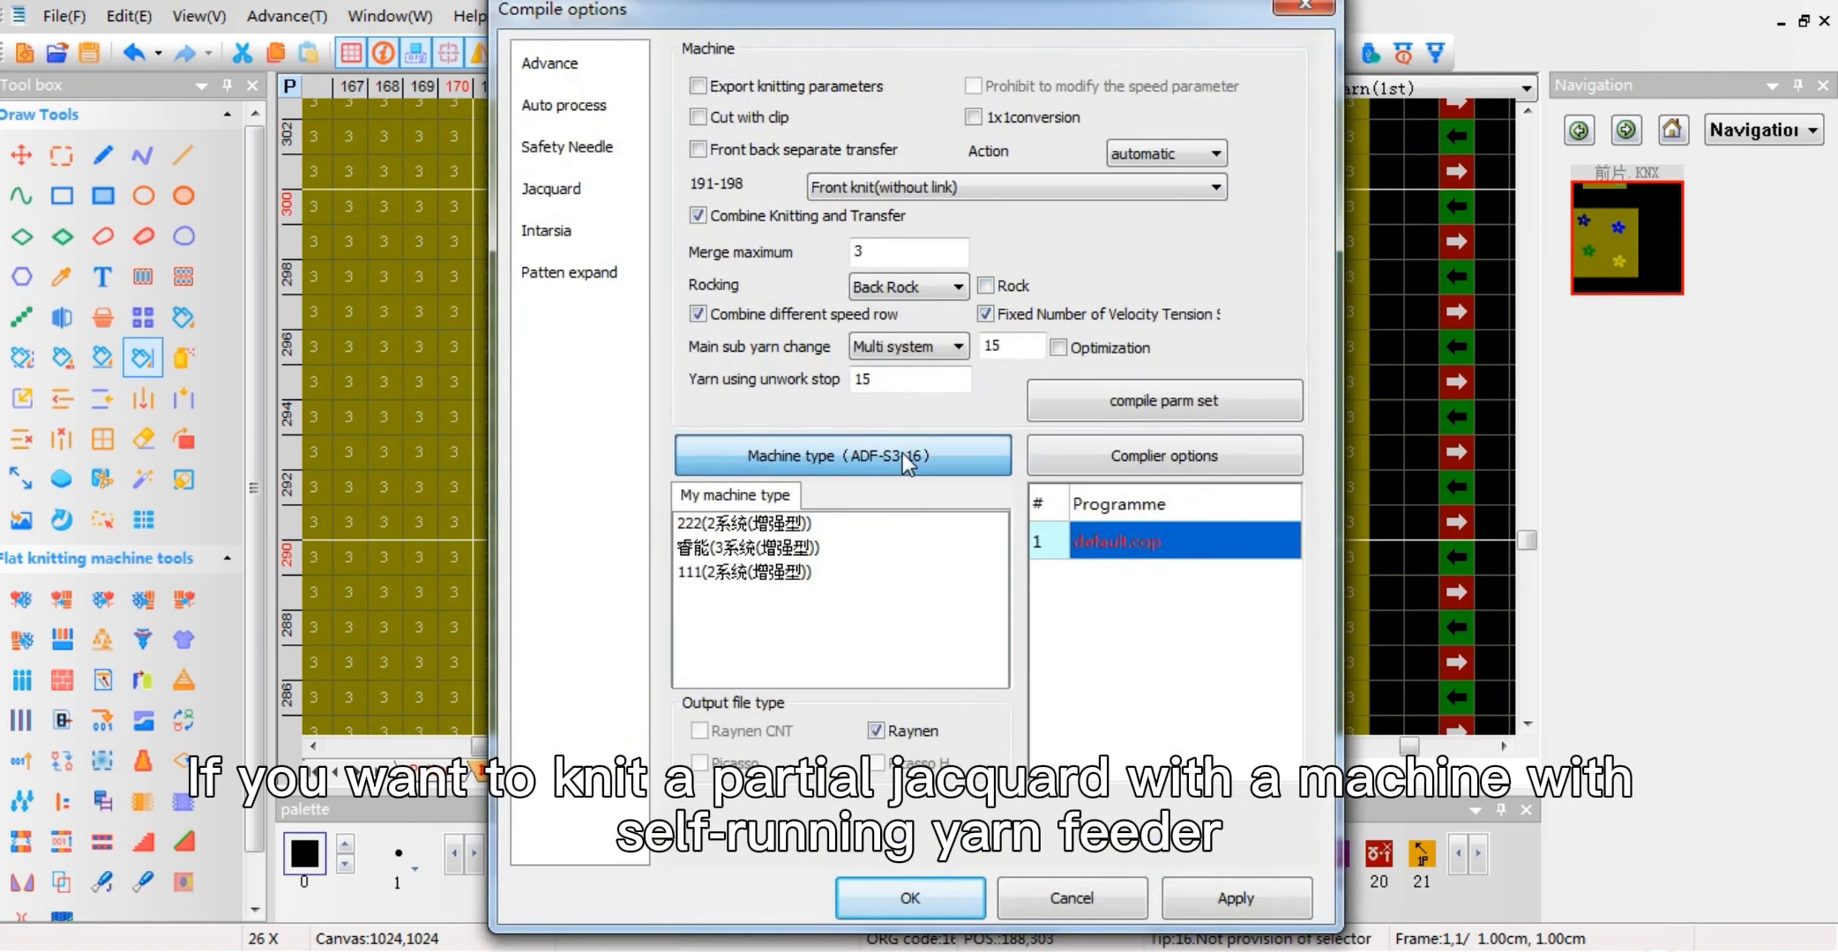
pyautogui.click(901, 454)
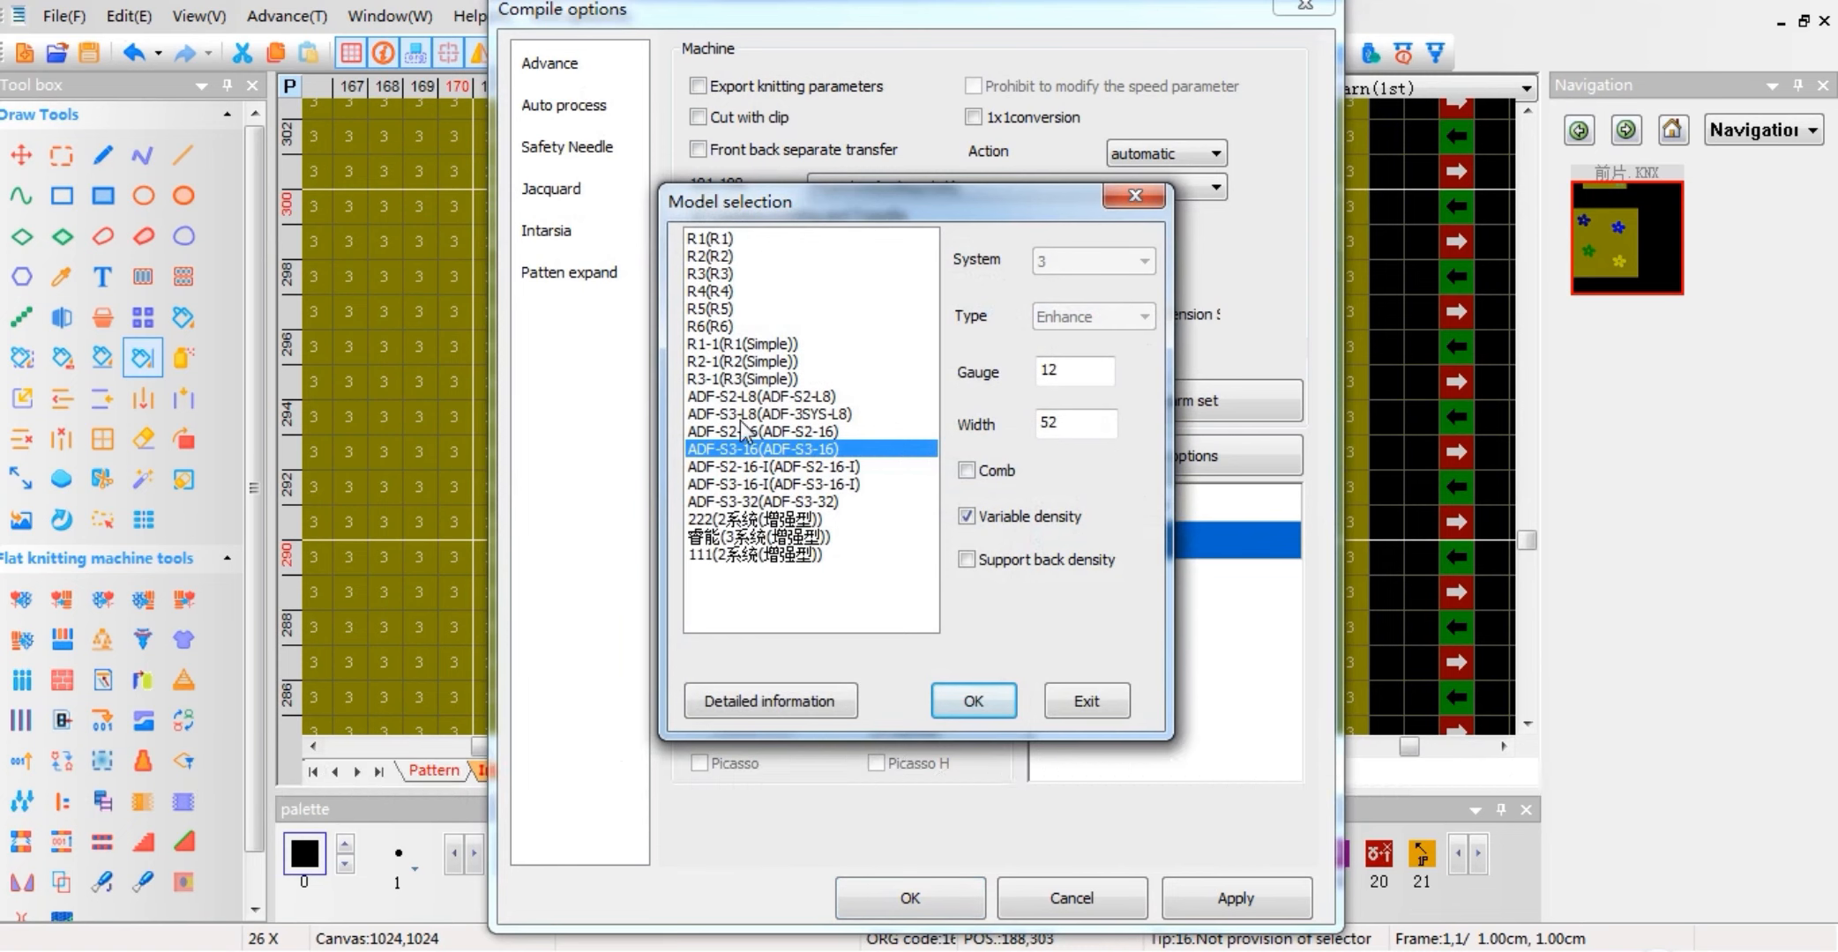
pyautogui.click(732, 398)
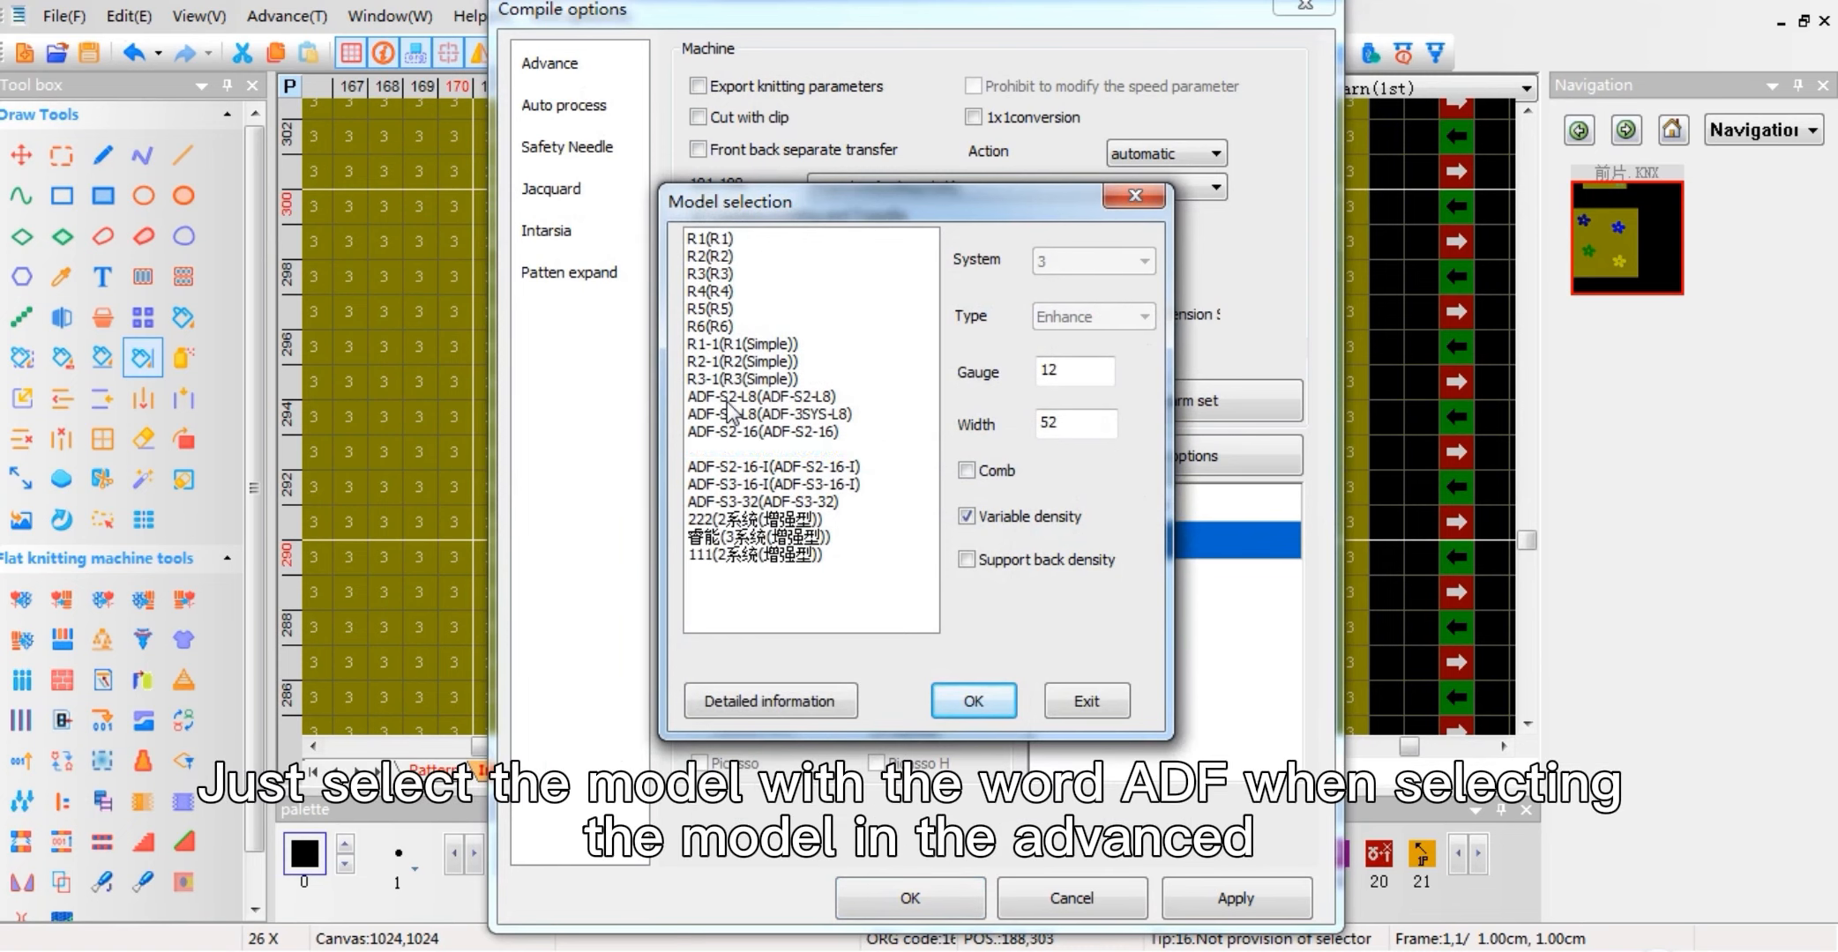
pyautogui.click(736, 450)
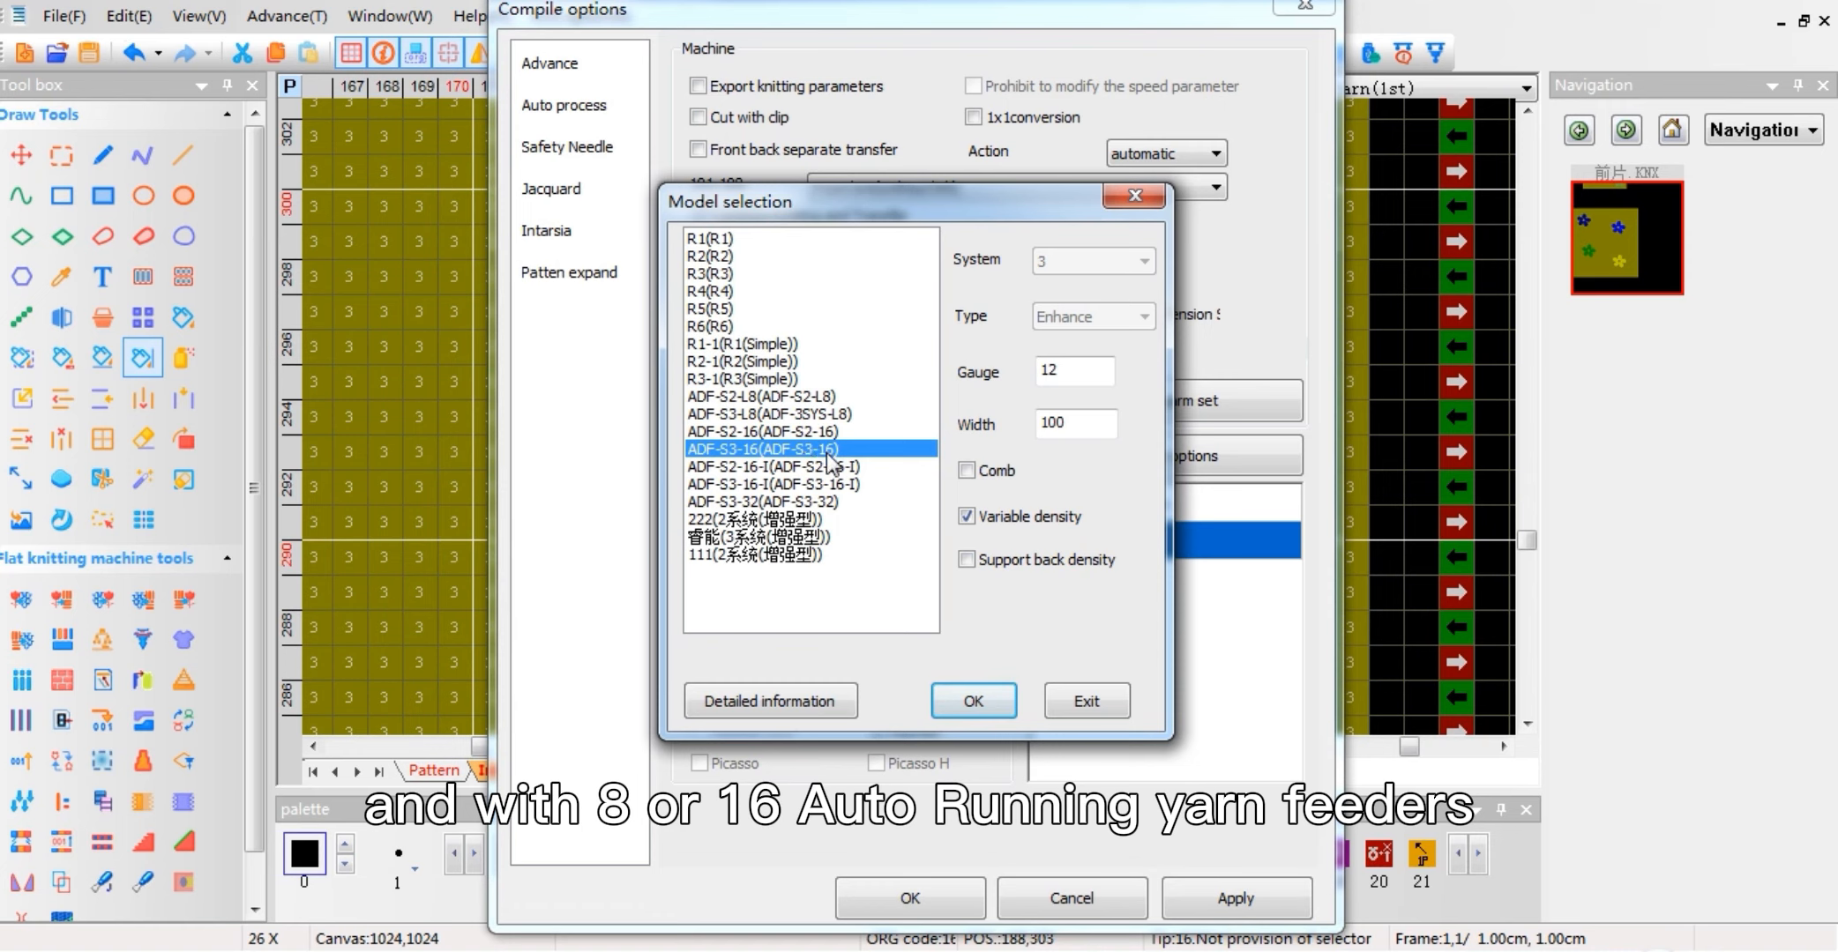
pyautogui.click(736, 467)
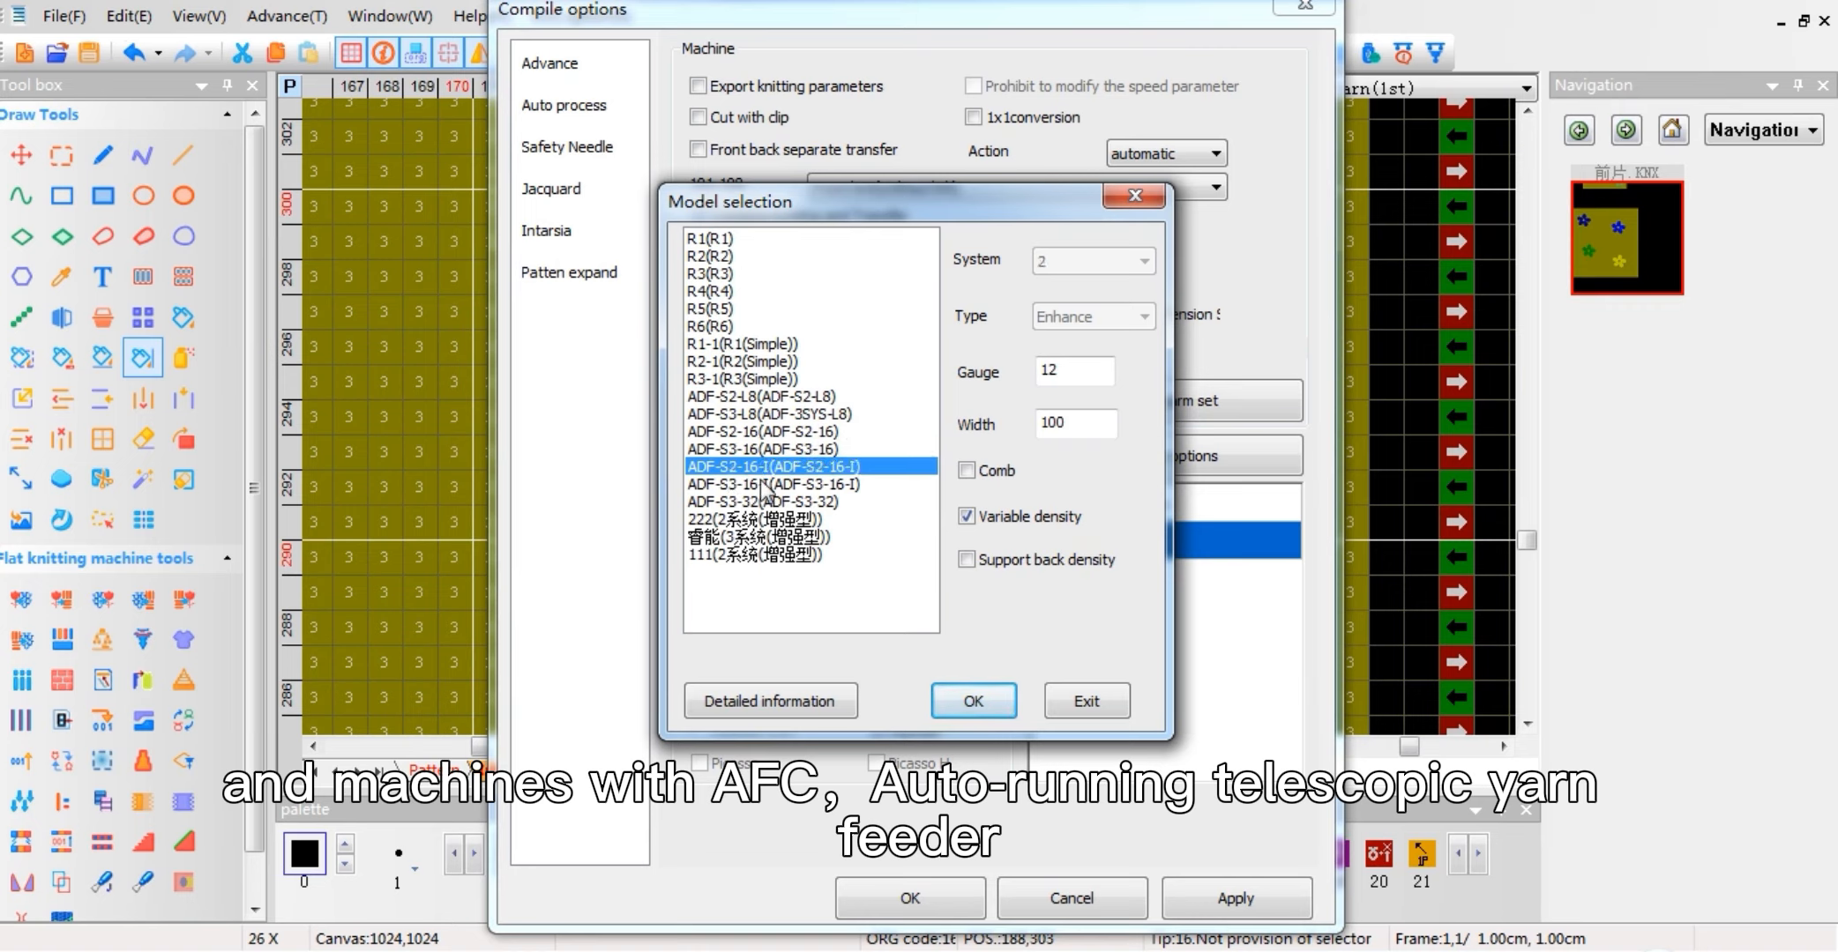
pyautogui.click(761, 482)
pyautogui.click(761, 500)
pyautogui.click(777, 467)
pyautogui.click(778, 484)
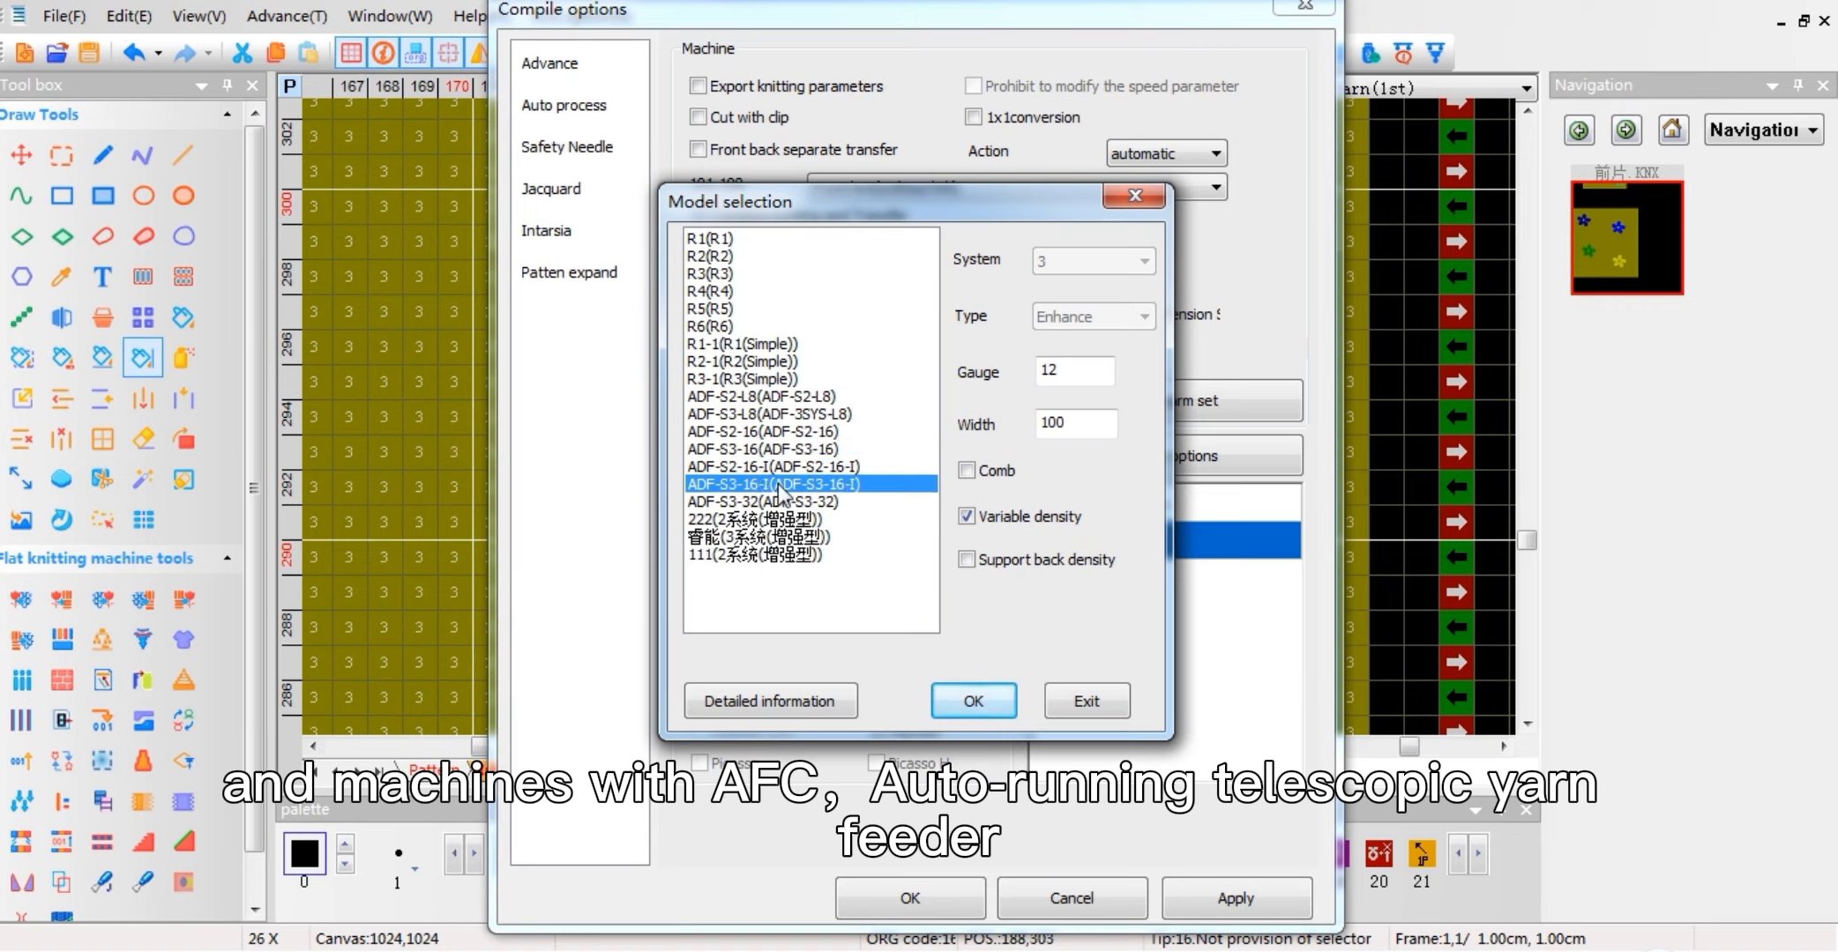
pyautogui.click(778, 499)
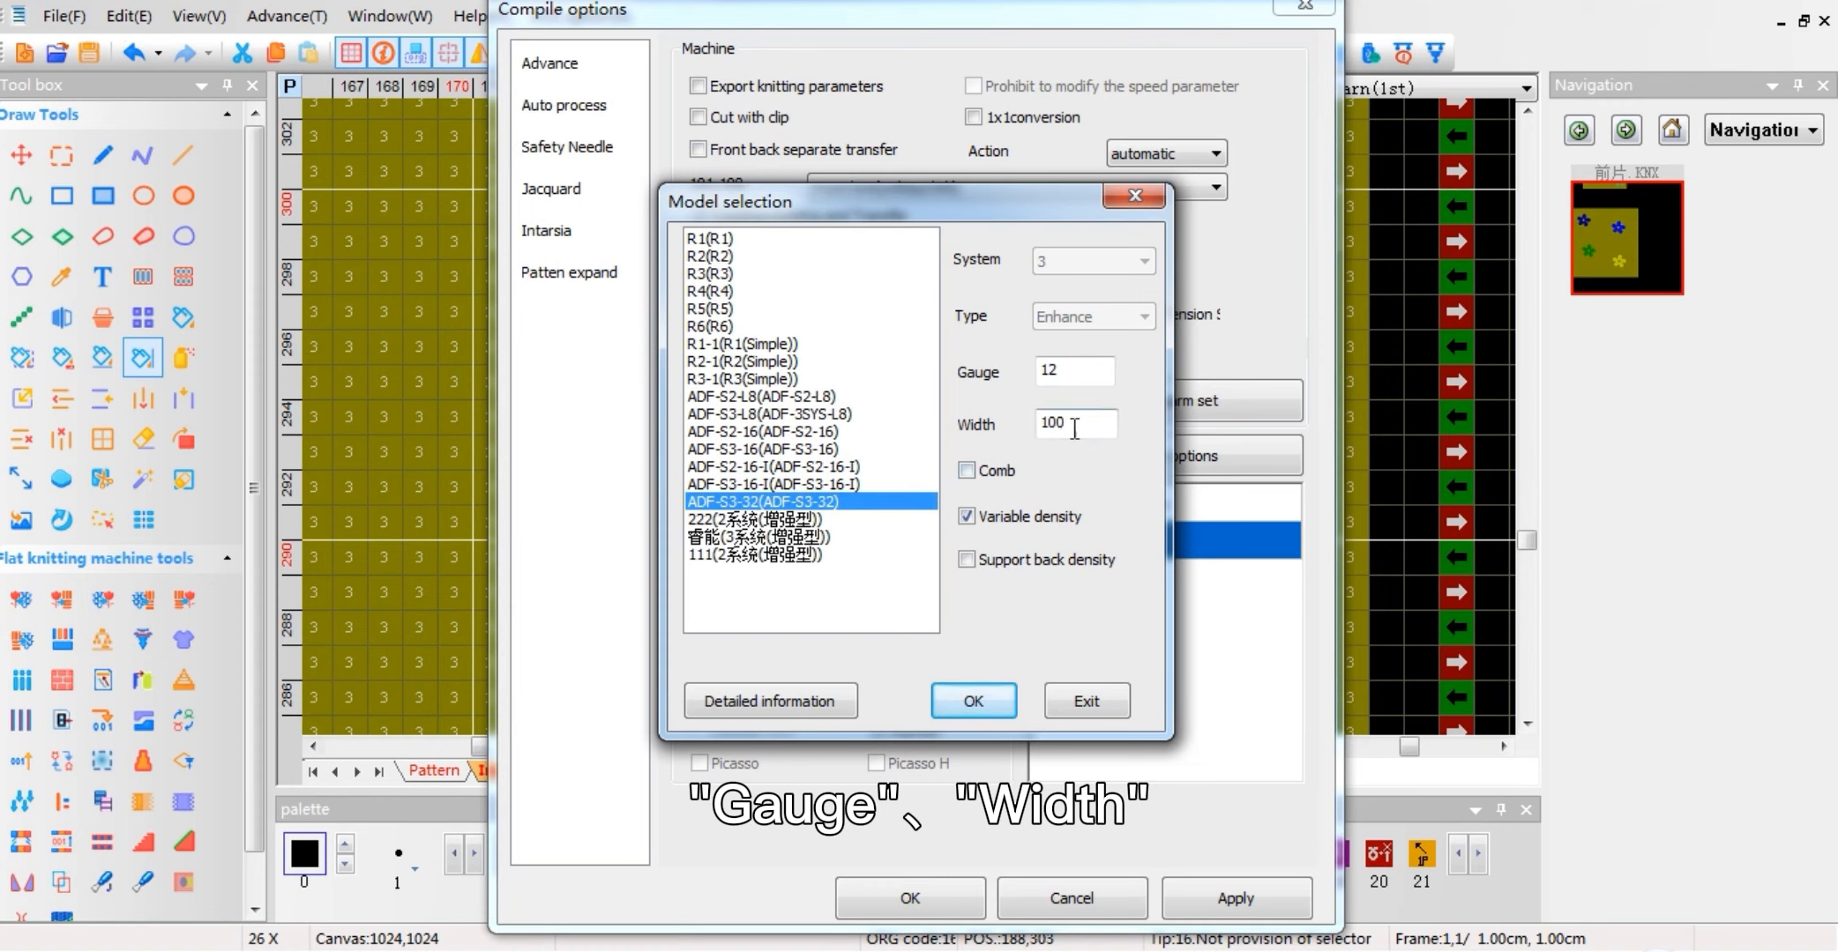
# Step: Review the machine's Width setting, accept the ADF-S3-32 model and compile the front-piece pattern
pyautogui.moveTo(1058, 421); pyautogui.dragTo(1022, 432)
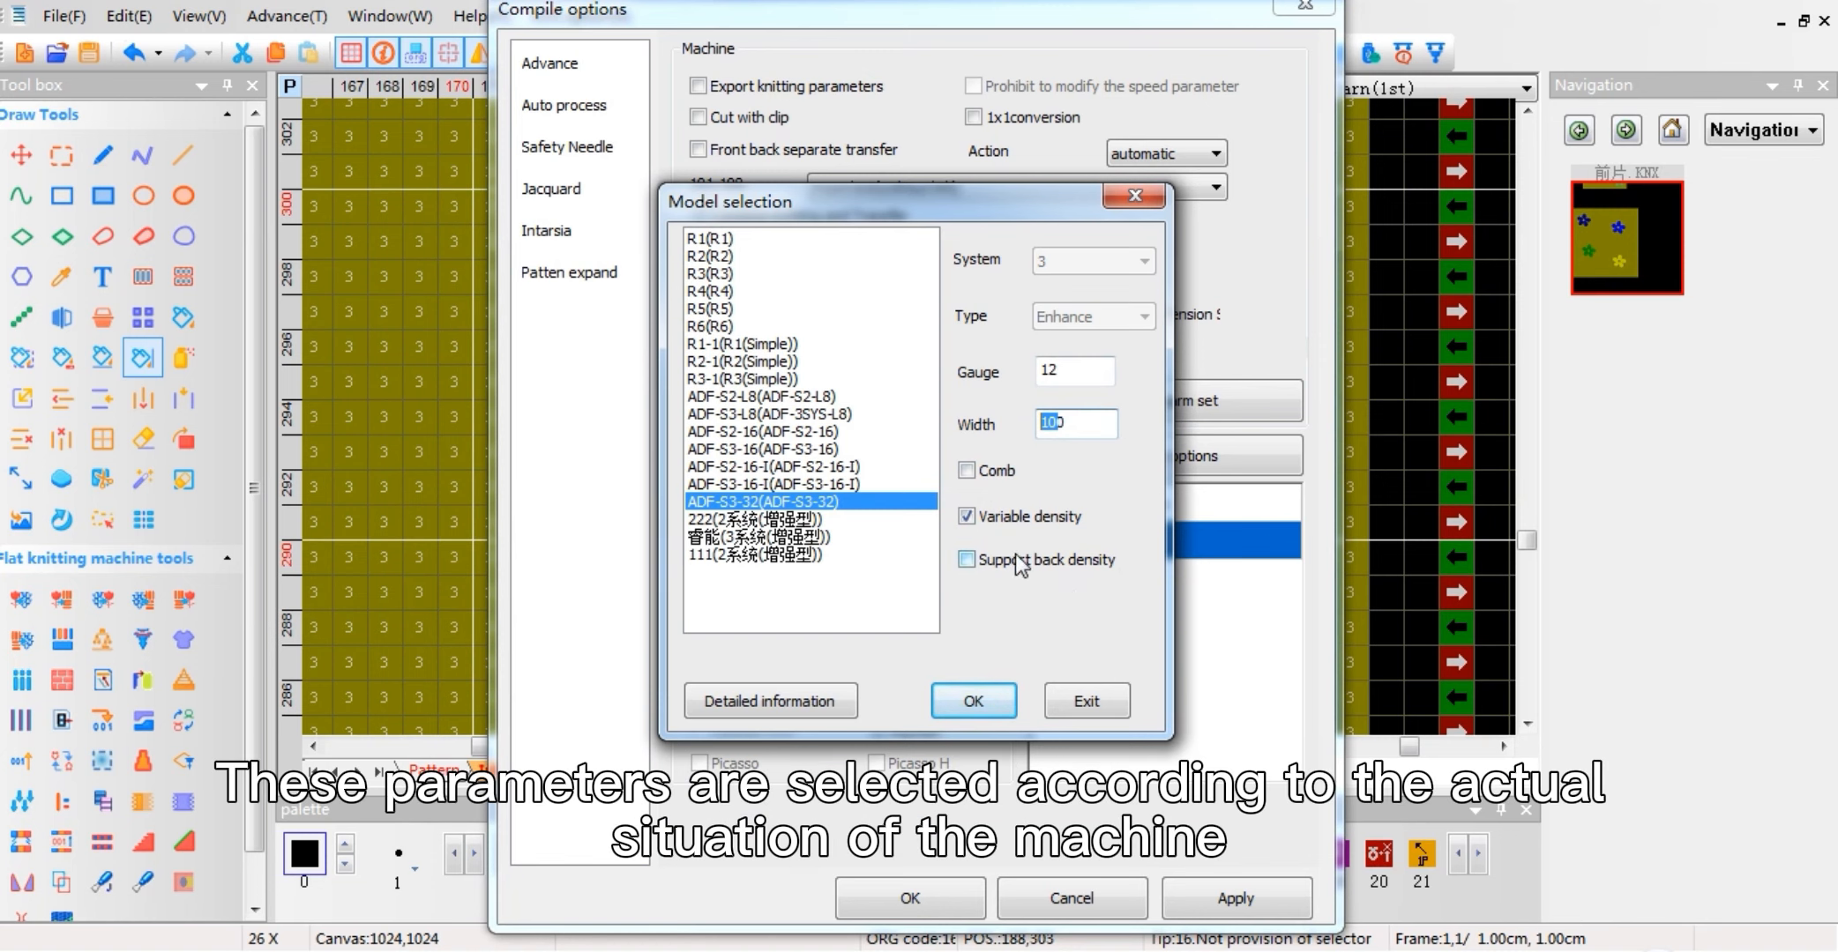
pyautogui.click(992, 703)
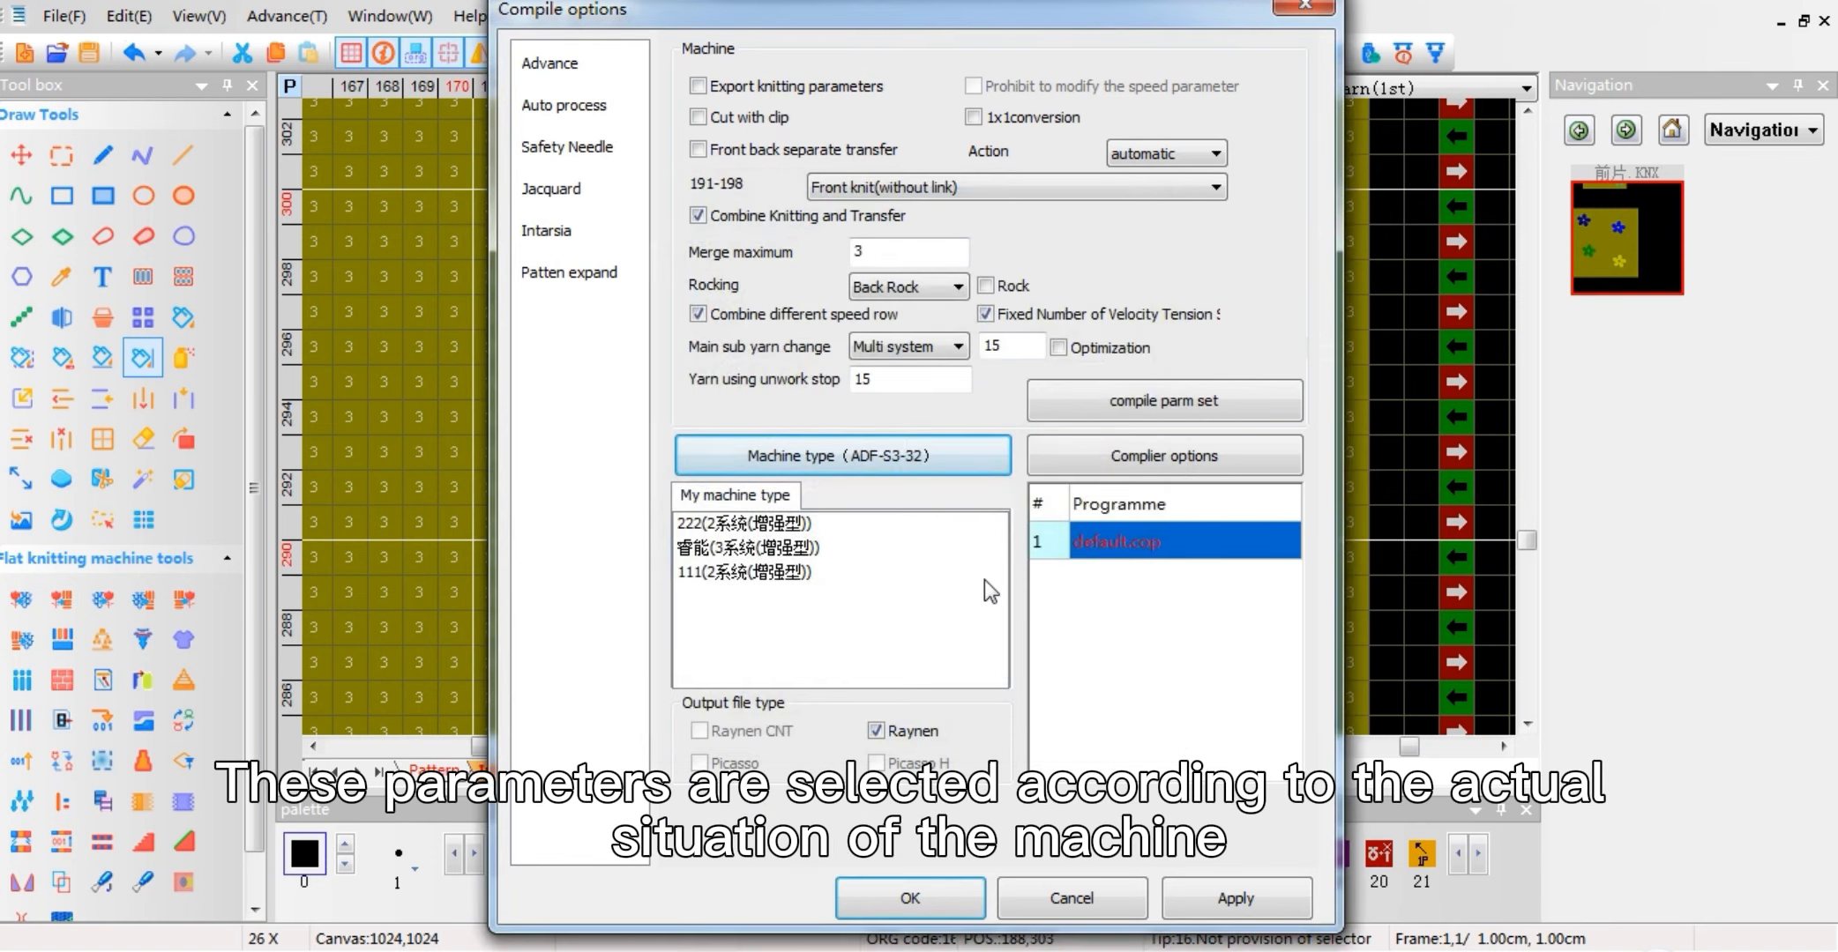
pyautogui.click(951, 897)
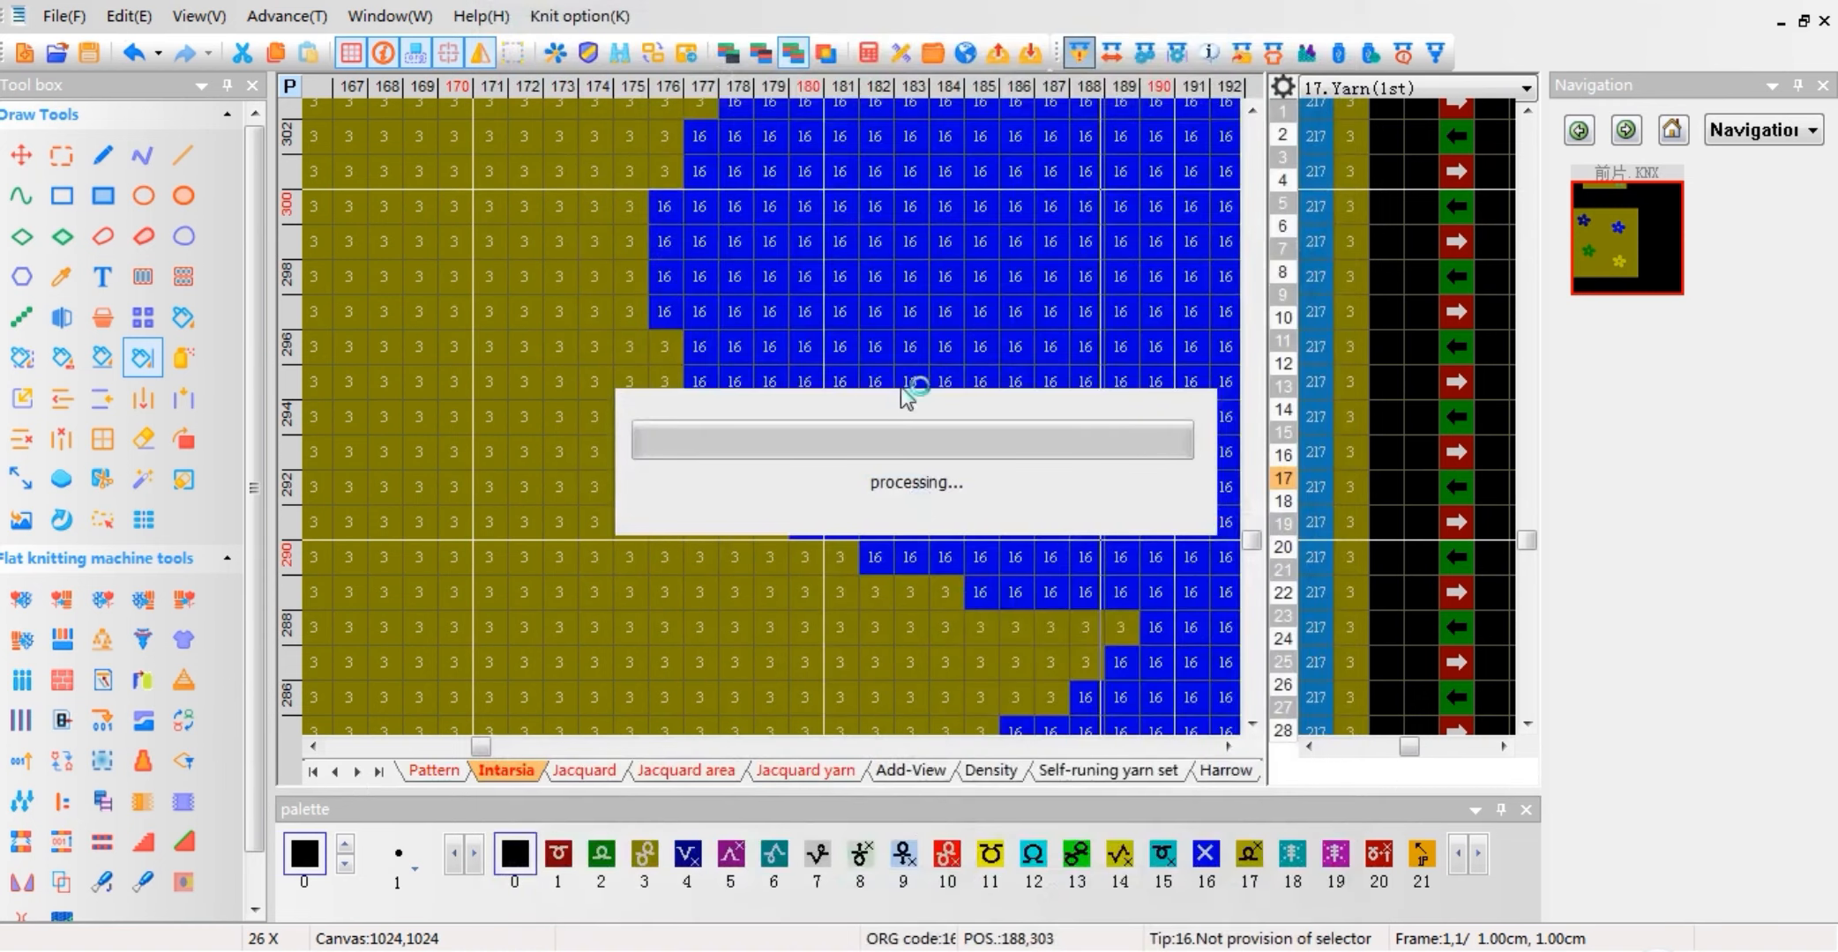